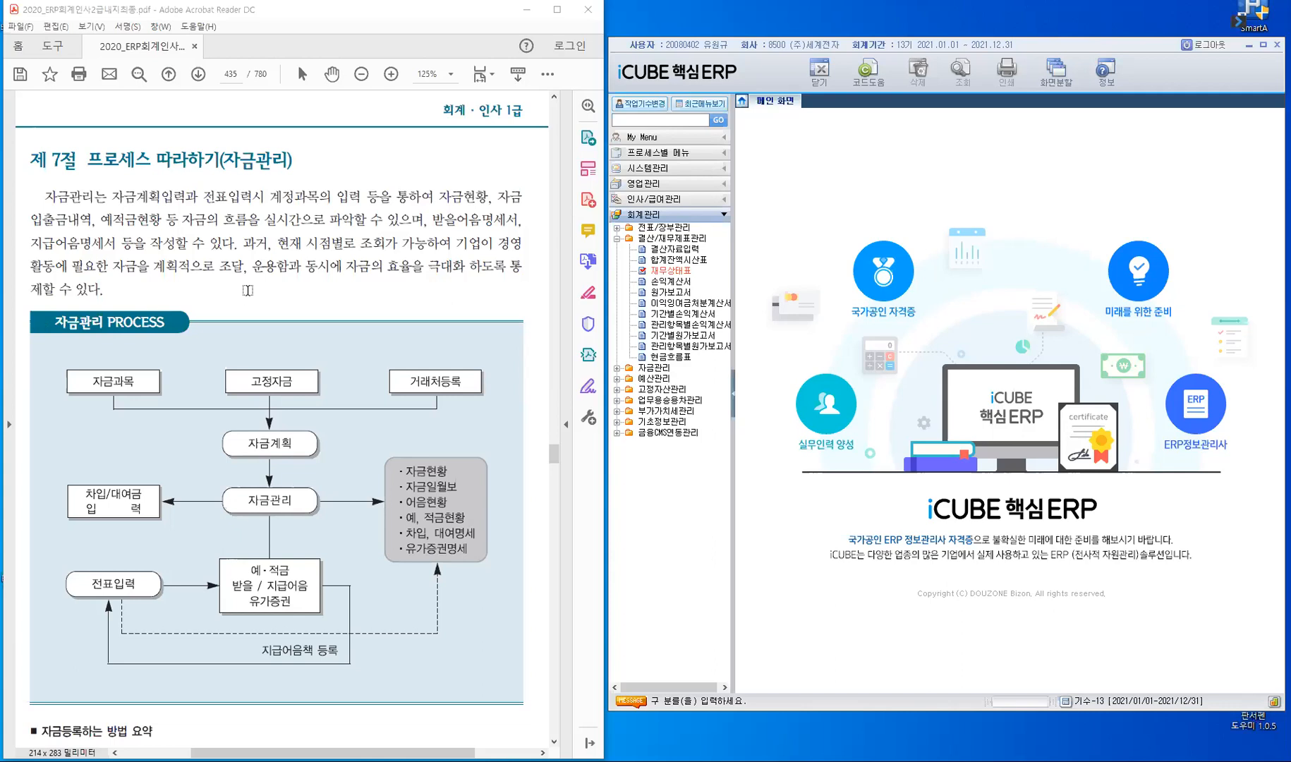
- Read the textbook's fund management process, fund registration methods and 일자별자금계획입력 instructions through to the 실습예제 on fixed expenses
{"action": "scroll", "coordinate": [143, 300], "scroll_direction": "down", "scroll_amount": 3}
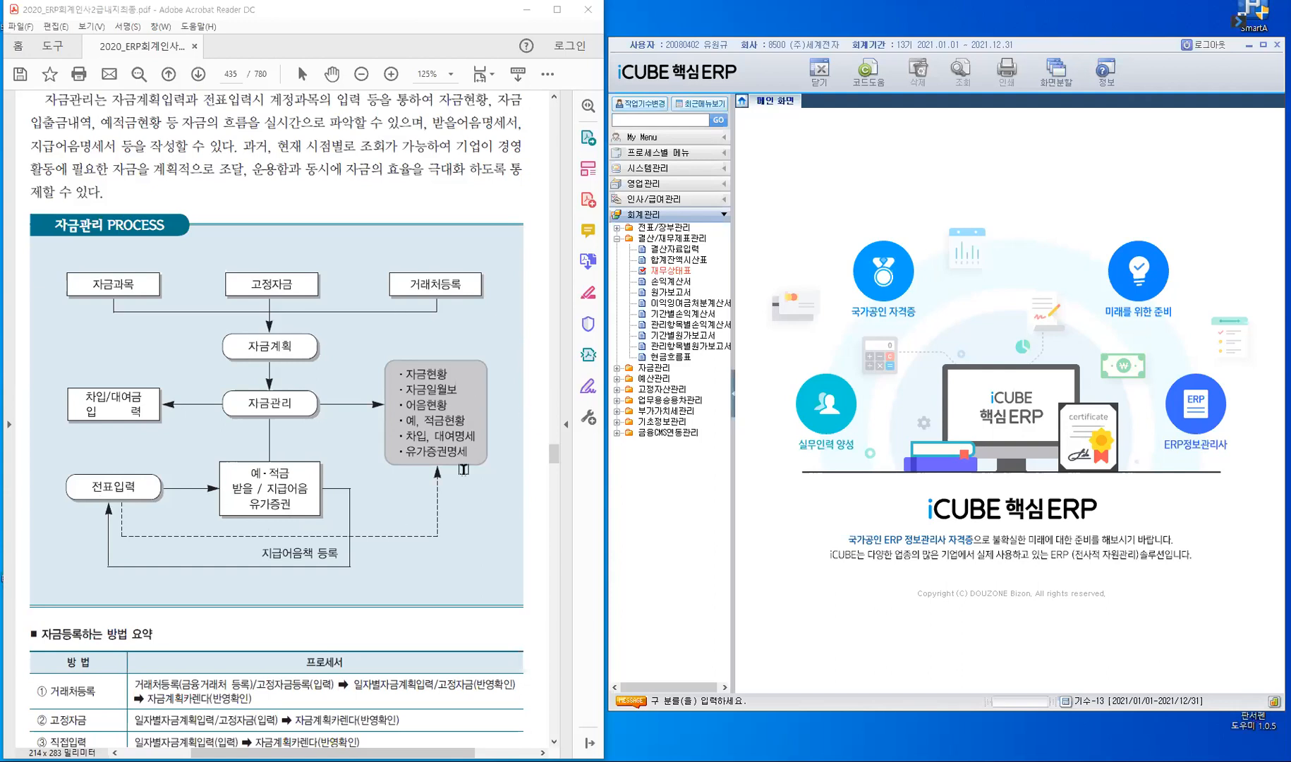
{"action": "scroll", "coordinate": [464, 469], "scroll_direction": "down", "scroll_amount": 2}
{"action": "scroll", "coordinate": [124, 442], "scroll_direction": "down", "scroll_amount": 2}
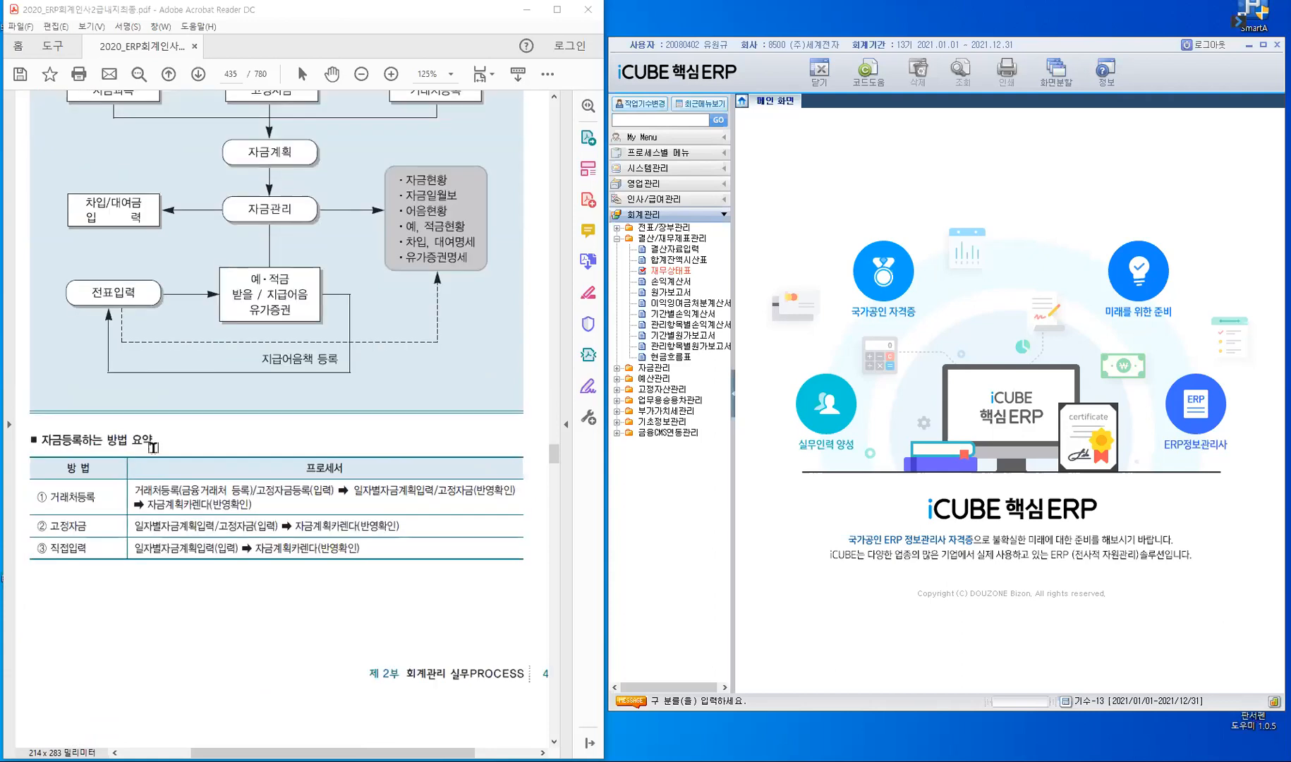
{"action": "scroll", "coordinate": [90, 448], "scroll_direction": "down", "scroll_amount": 1}
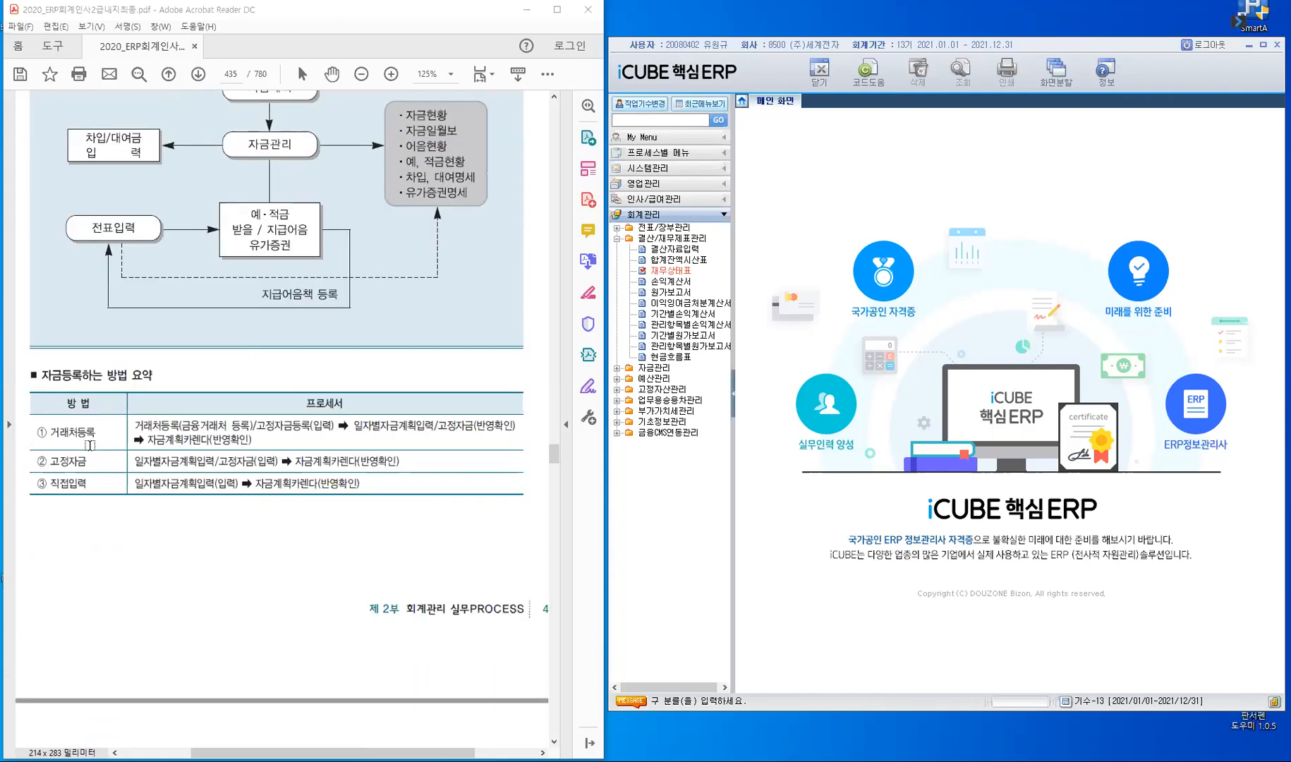
{"action": "left_click", "coordinate": [91, 445]}
{"action": "scroll", "coordinate": [246, 547], "scroll_direction": "down", "scroll_amount": 5}
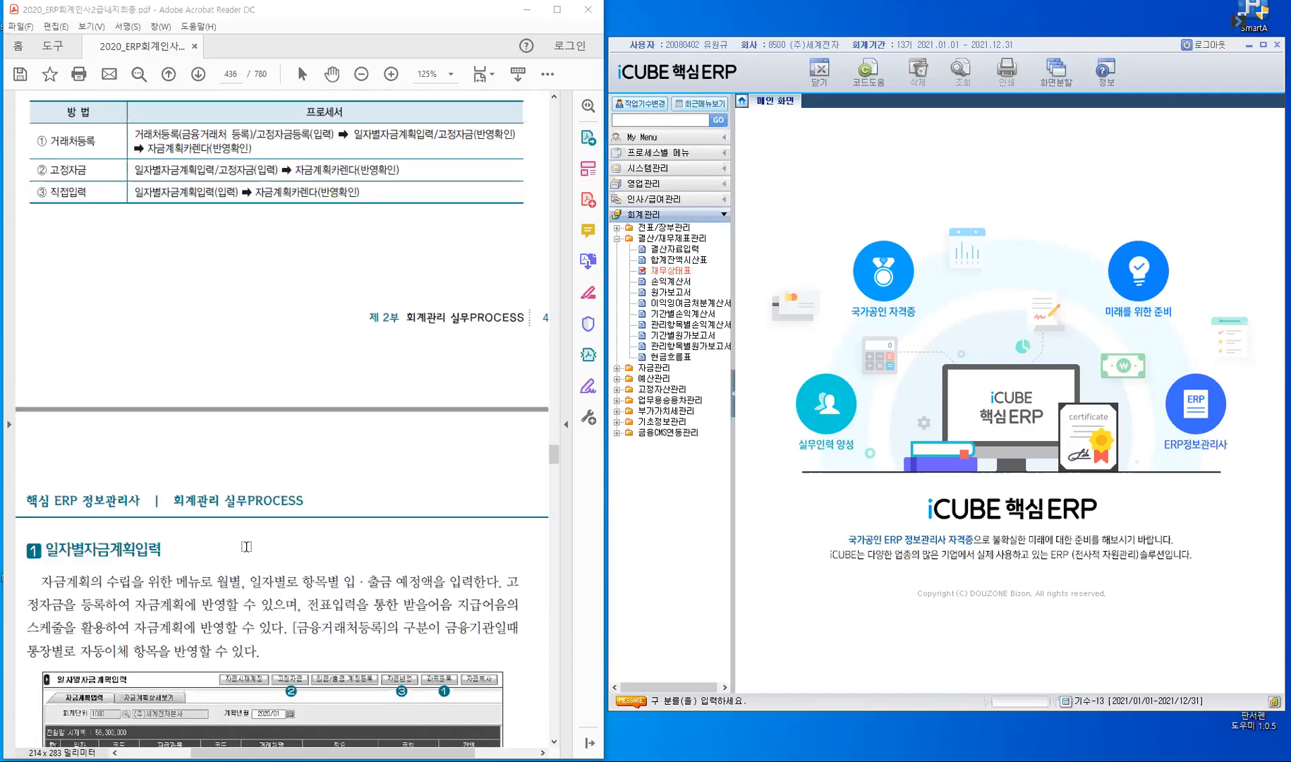
{"action": "scroll", "coordinate": [246, 547], "scroll_direction": "down", "scroll_amount": 2}
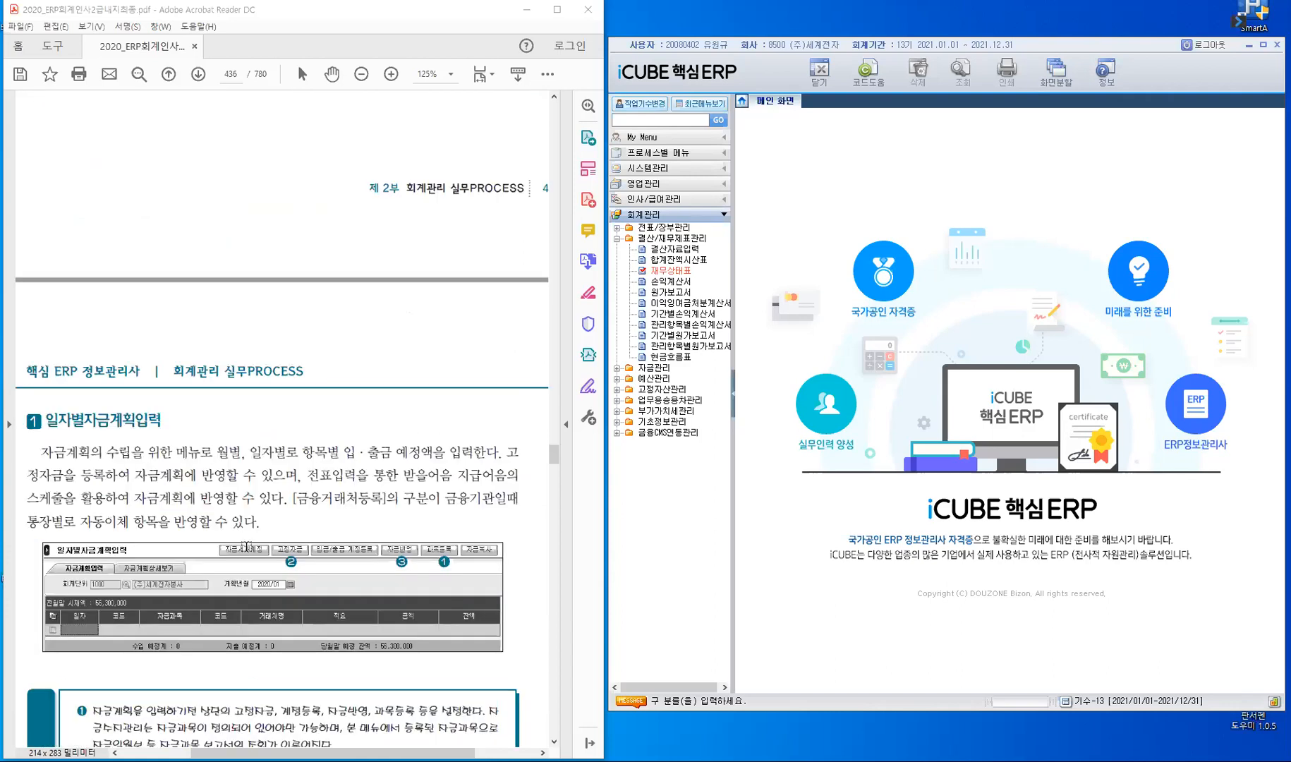
{"action": "scroll", "coordinate": [246, 546], "scroll_direction": "down", "scroll_amount": 2}
{"action": "scroll", "coordinate": [102, 323], "scroll_direction": "down", "scroll_amount": 1}
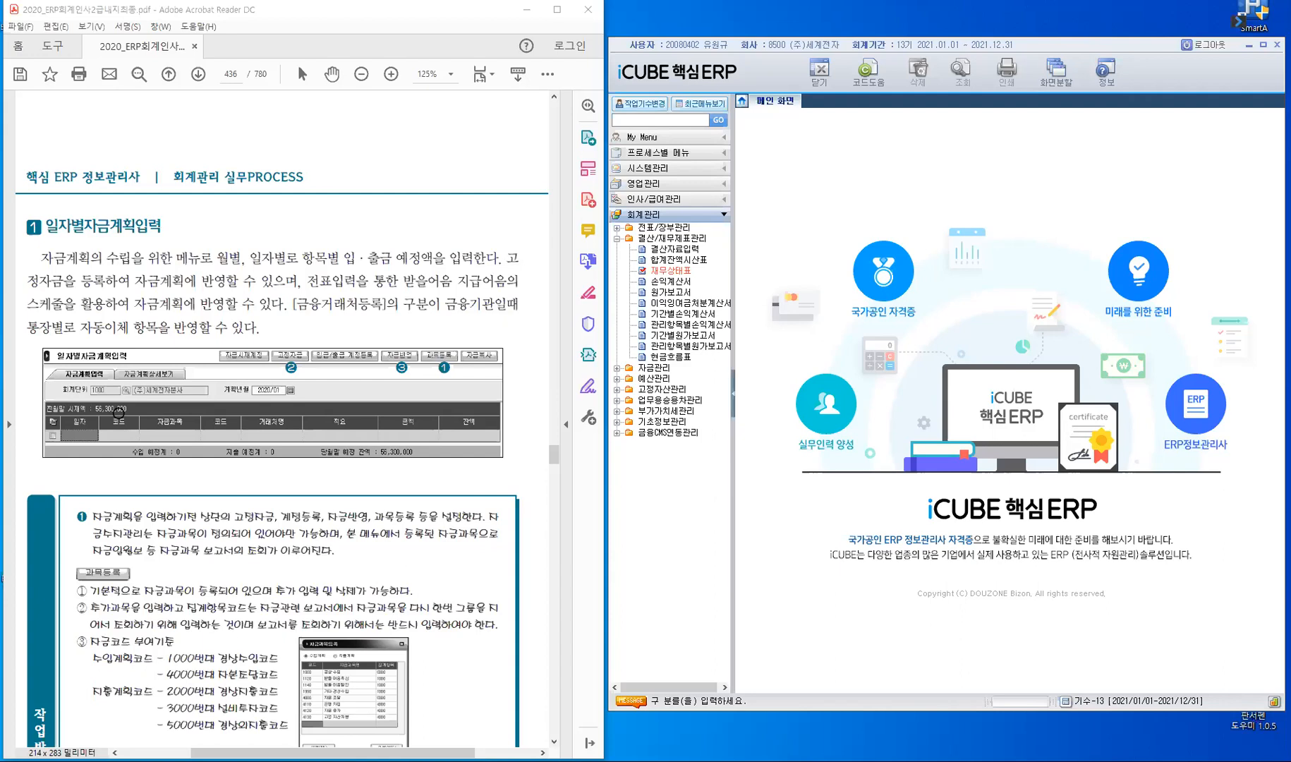
{"action": "left_click", "coordinate": [154, 459]}
{"action": "key", "text": "ctrl"}
{"action": "scroll", "coordinate": [286, 585], "scroll_direction": "down", "scroll_amount": 10}
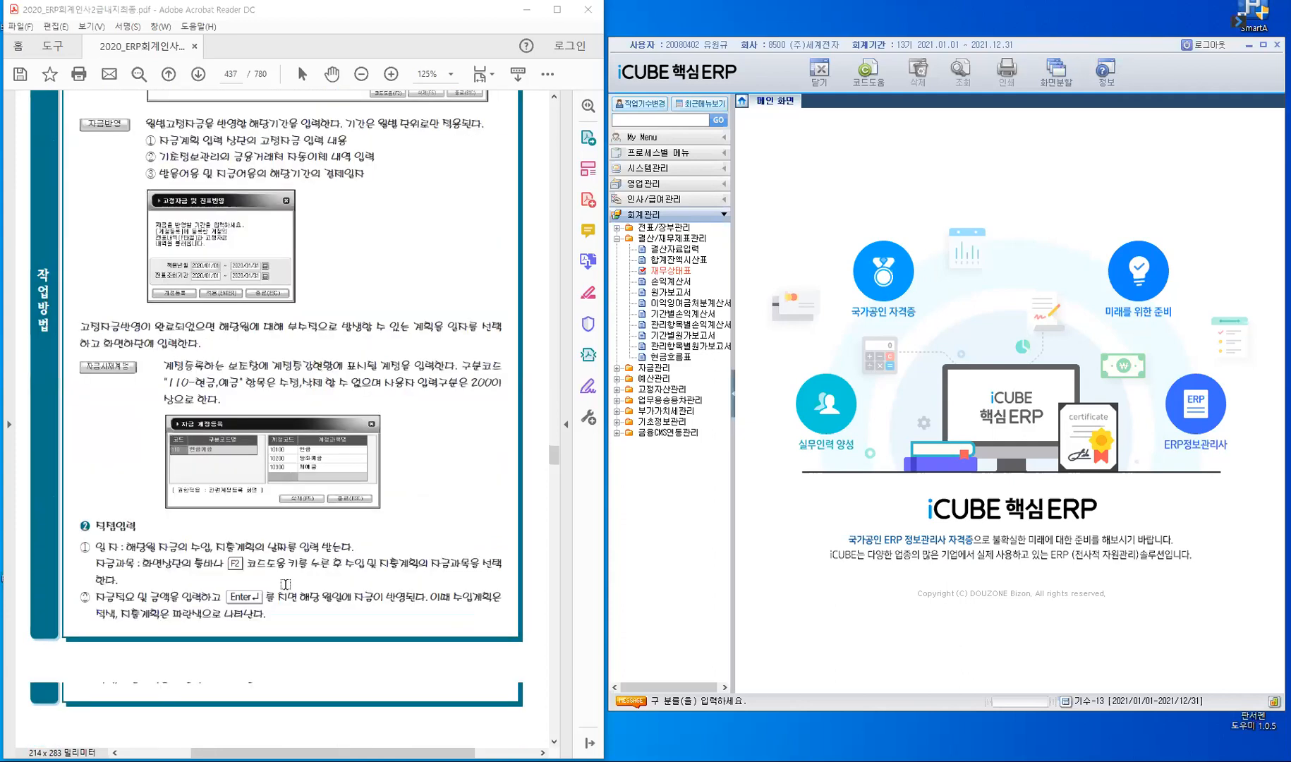
{"action": "scroll", "coordinate": [285, 585], "scroll_direction": "down", "scroll_amount": 5}
{"action": "scroll", "coordinate": [285, 584], "scroll_direction": "down", "scroll_amount": 11}
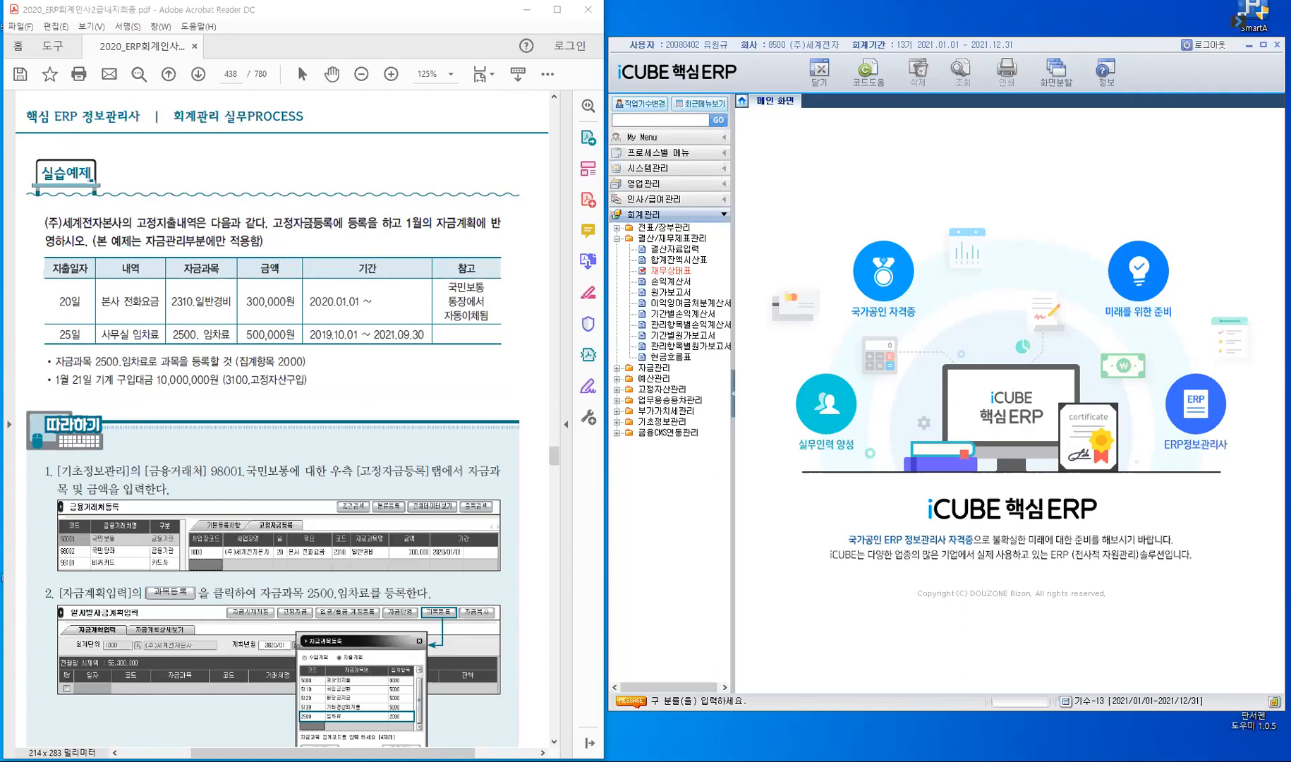
- Highlight "고정자금" in the exercise text and the "국민보통 통장에서 자동이체됨" remark in the expense table
{"action": "left_click_drag", "start_coordinate": [277, 219], "coordinate": [315, 220]}
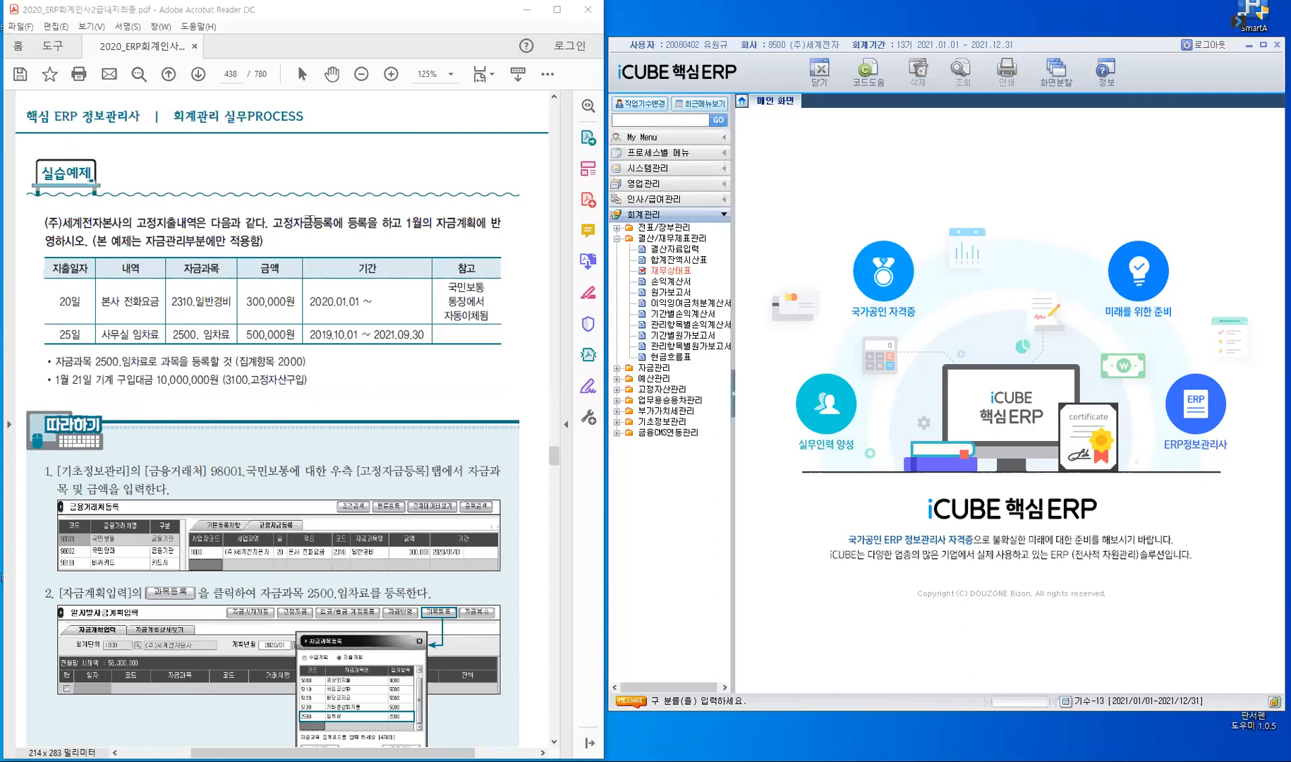
{"action": "left_click", "coordinate": [404, 223]}
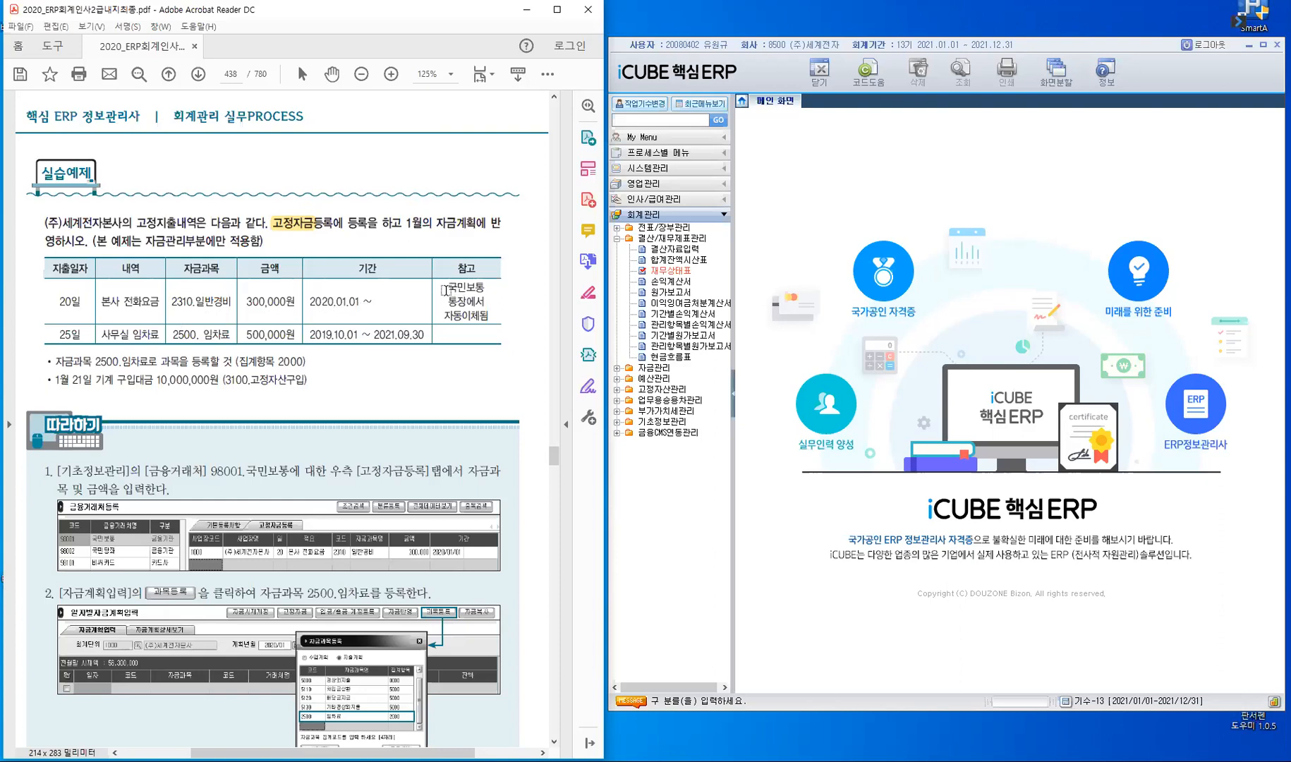
{"action": "left_click_drag", "start_coordinate": [445, 289], "coordinate": [498, 377]}
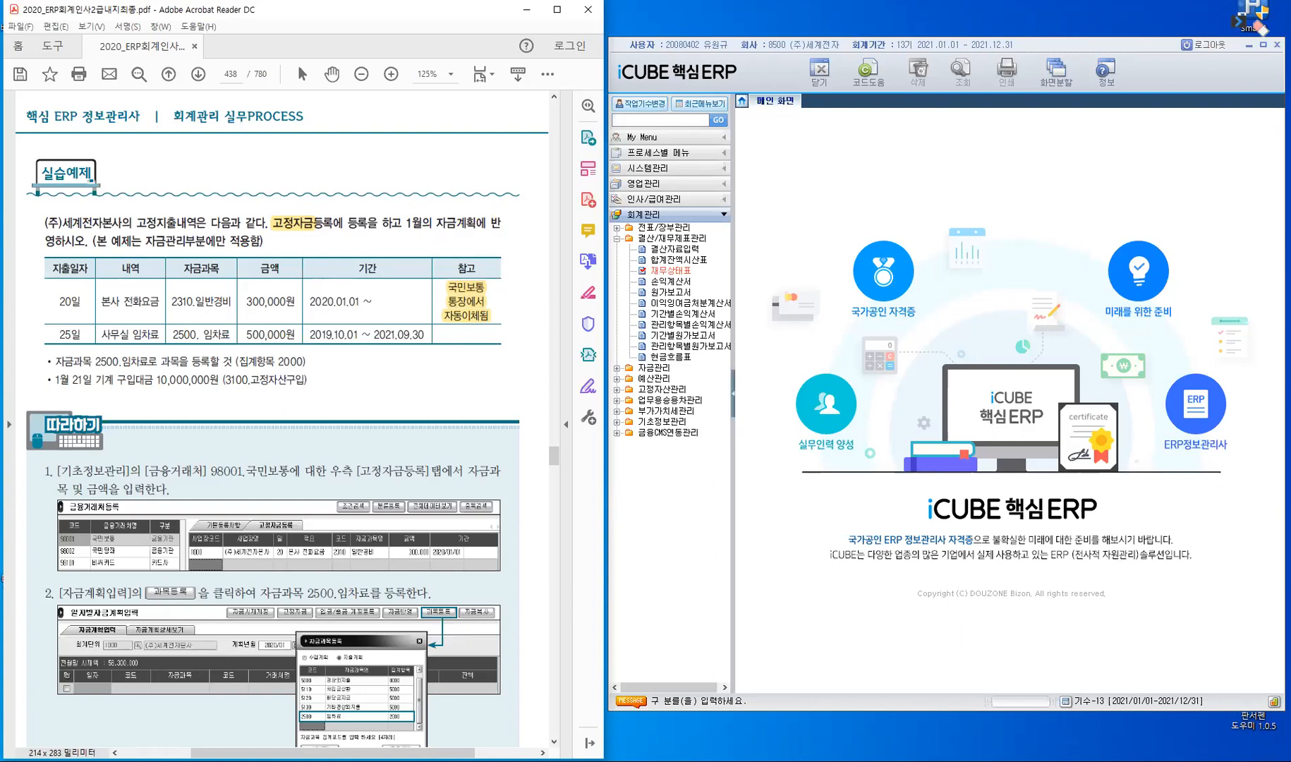
- Handwrite "금융거래처등록" in red with an arrow to the 참고 column, and underline the 자동이체됨 remark
{"action": "left_click", "coordinate": [1251, 87]}
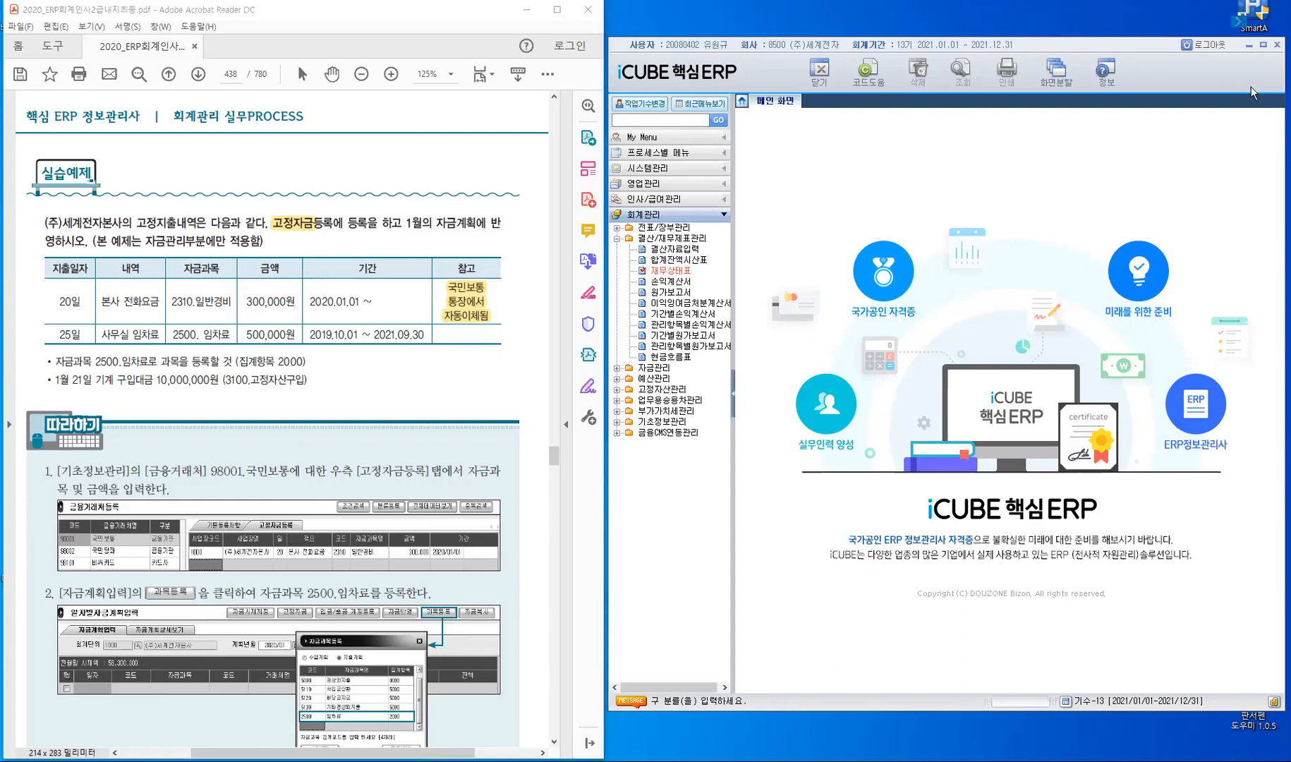
{"action": "left_click", "coordinate": [1238, 22]}
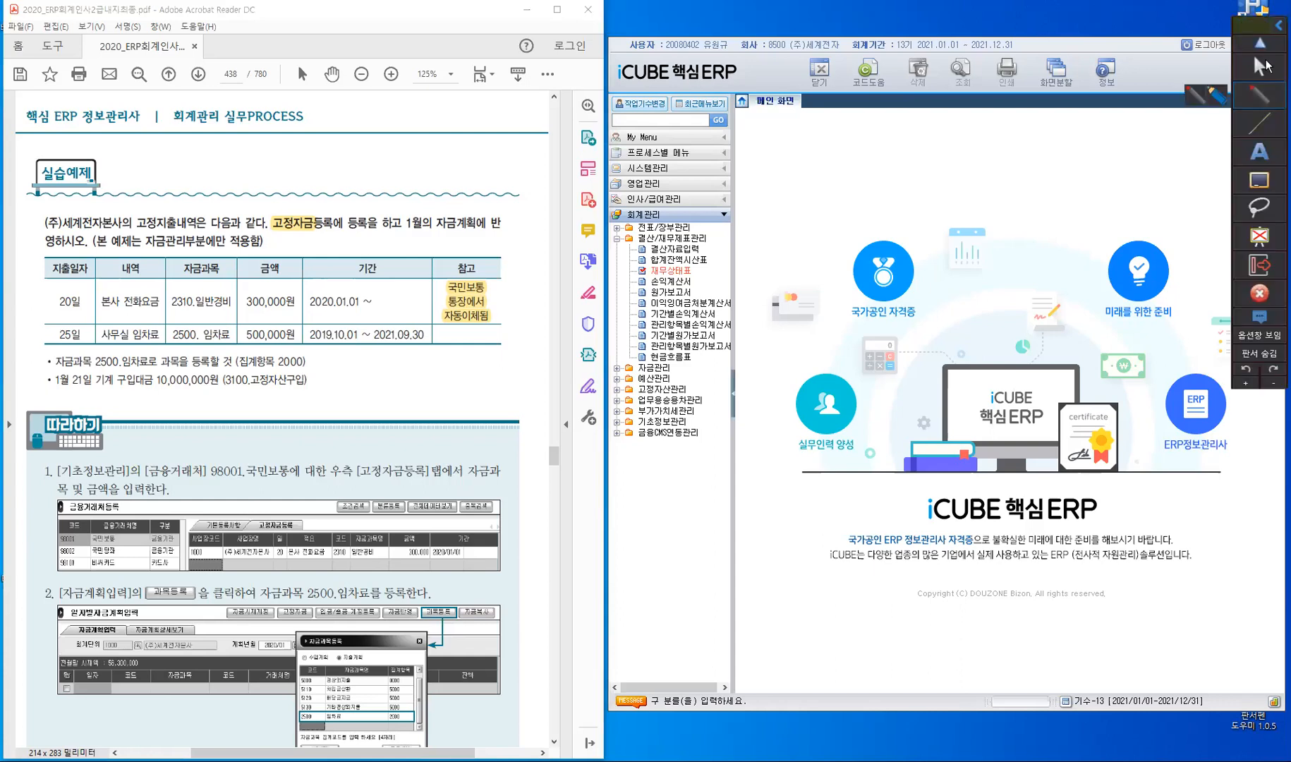
{"action": "left_click", "coordinate": [1260, 65]}
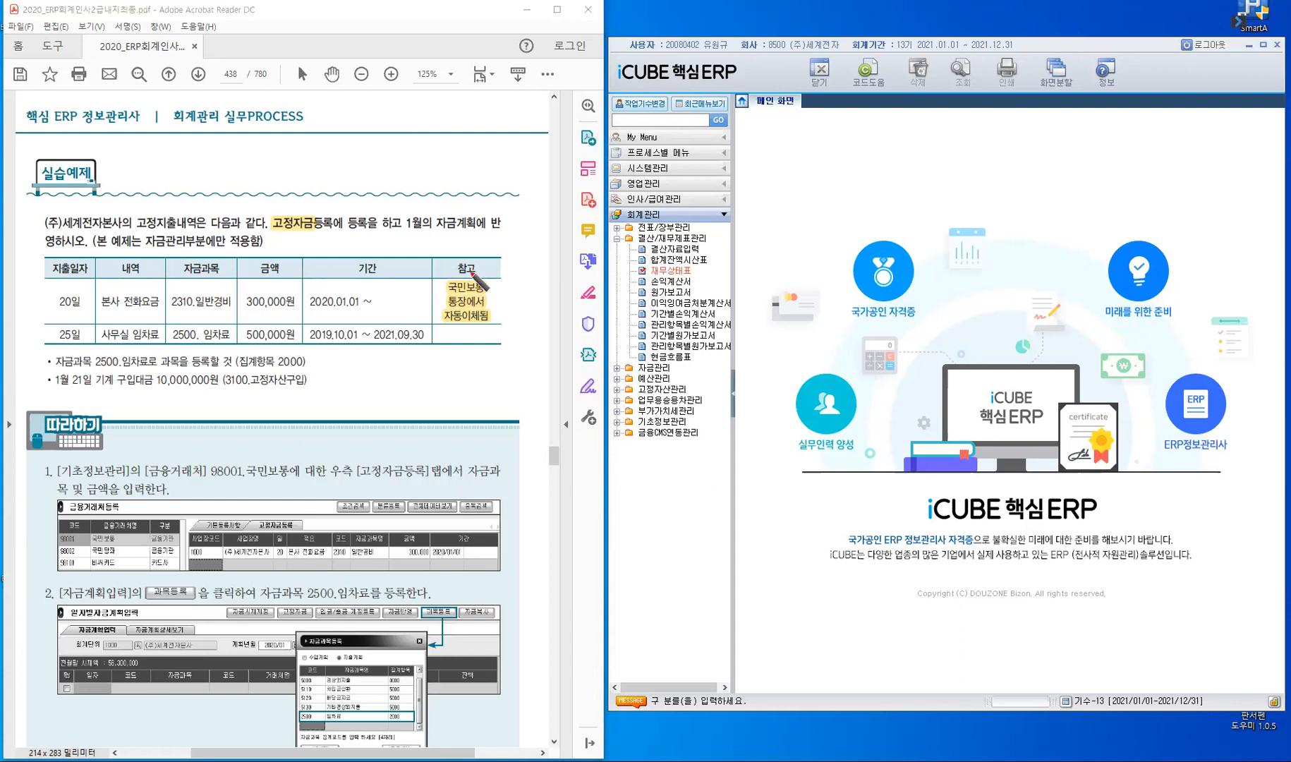
{"action": "mouse_move", "coordinate": [471, 272]}
{"action": "left_mouse_down"}
{"action": "mouse_move", "coordinate": [475, 242]}
{"action": "mouse_move", "coordinate": [477, 261]}
{"action": "mouse_move", "coordinate": [500, 237]}
{"action": "left_mouse_up"}
{"action": "left_click_drag", "start_coordinate": [487, 247], "coordinate": [496, 252]}
{"action": "mouse_move", "coordinate": [503, 223]}
{"action": "left_mouse_down"}
{"action": "mouse_move", "coordinate": [517, 228]}
{"action": "mouse_move", "coordinate": [506, 242]}
{"action": "left_mouse_up"}
{"action": "left_click_drag", "start_coordinate": [511, 233], "coordinate": [513, 240]}
{"action": "left_click_drag", "start_coordinate": [510, 244], "coordinate": [517, 238]}
{"action": "left_click_drag", "start_coordinate": [520, 227], "coordinate": [527, 225]}
{"action": "left_click_drag", "start_coordinate": [525, 215], "coordinate": [528, 234]}
{"action": "left_click_drag", "start_coordinate": [532, 216], "coordinate": [545, 232]}
{"action": "left_click_drag", "start_coordinate": [544, 223], "coordinate": [550, 220]}
{"action": "left_click_drag", "start_coordinate": [548, 206], "coordinate": [553, 231]}
{"action": "left_click_drag", "start_coordinate": [554, 213], "coordinate": [556, 226]}
{"action": "left_click_drag", "start_coordinate": [559, 218], "coordinate": [563, 222]}
{"action": "mouse_move", "coordinate": [566, 204]}
{"action": "left_mouse_down"}
{"action": "mouse_move", "coordinate": [570, 231]}
{"action": "mouse_move", "coordinate": [599, 205]}
{"action": "left_mouse_up"}
{"action": "left_click_drag", "start_coordinate": [580, 213], "coordinate": [598, 220]}
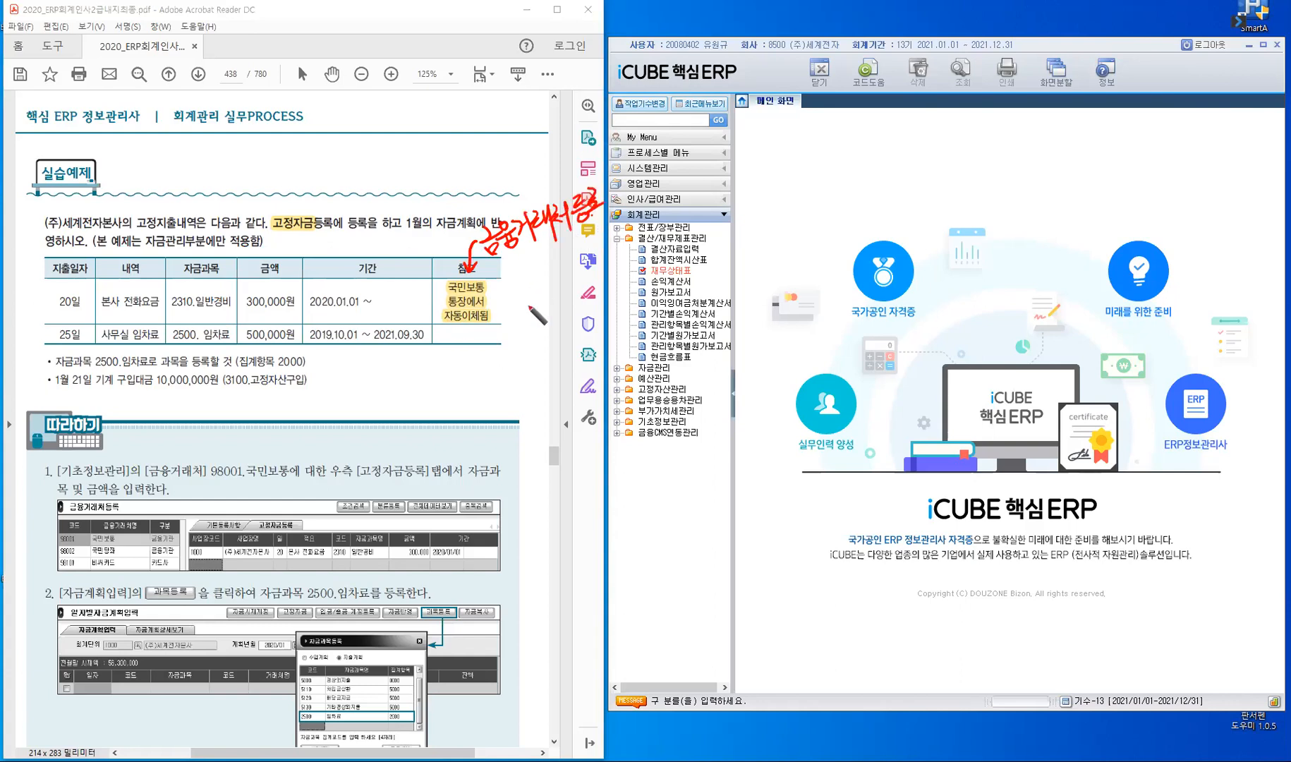
{"action": "left_click_drag", "start_coordinate": [444, 320], "coordinate": [484, 322]}
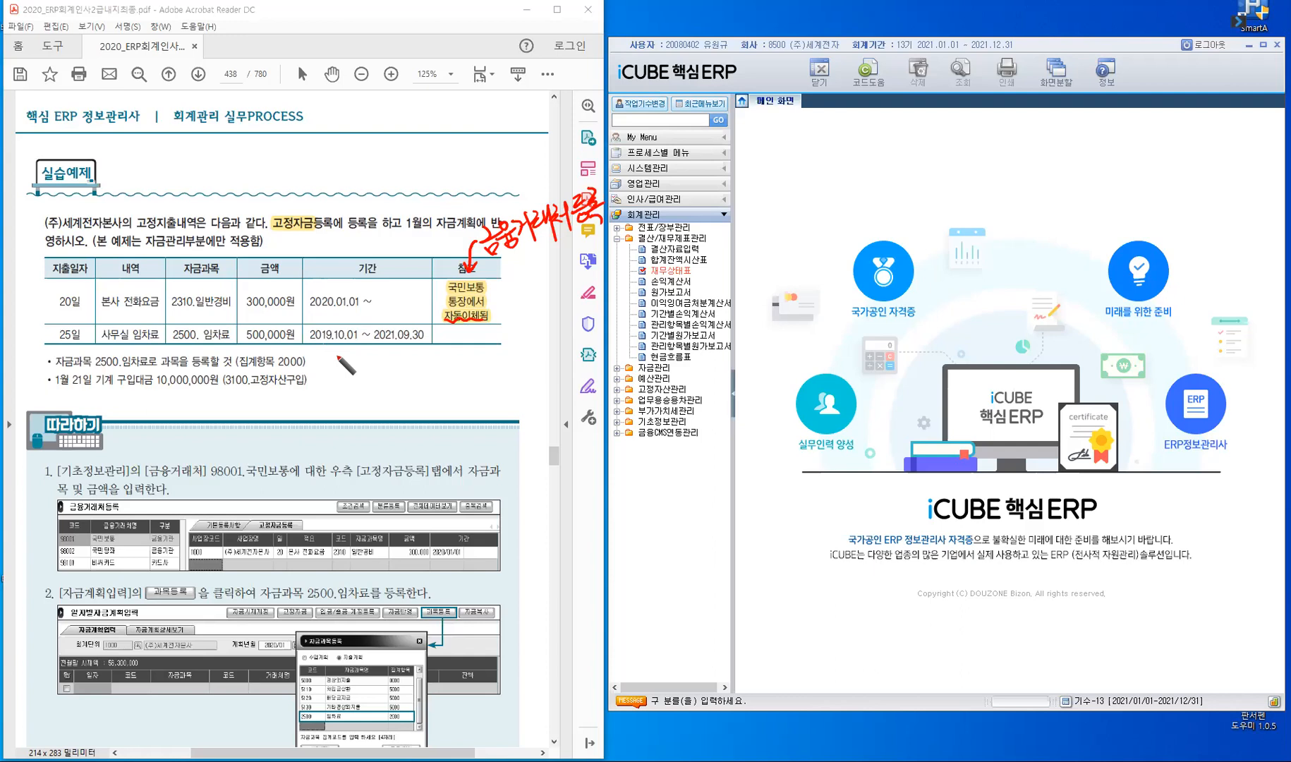
- Mark year corrections in red over the 기간 column: 21 for the phone bill, 20 and 22 for the office rent
{"action": "left_click", "coordinate": [310, 297]}
{"action": "mouse_move", "coordinate": [310, 297]}
{"action": "left_mouse_down"}
{"action": "mouse_move", "coordinate": [338, 295]}
{"action": "mouse_move", "coordinate": [327, 284]}
{"action": "left_mouse_up"}
{"action": "left_click", "coordinate": [329, 272]}
{"action": "left_click_drag", "start_coordinate": [311, 338], "coordinate": [334, 339]}
{"action": "mouse_move", "coordinate": [316, 321]}
{"action": "left_mouse_down"}
{"action": "mouse_move", "coordinate": [396, 333]}
{"action": "mouse_move", "coordinate": [382, 327]}
{"action": "left_mouse_up"}
{"action": "left_click_drag", "start_coordinate": [383, 317], "coordinate": [390, 326]}
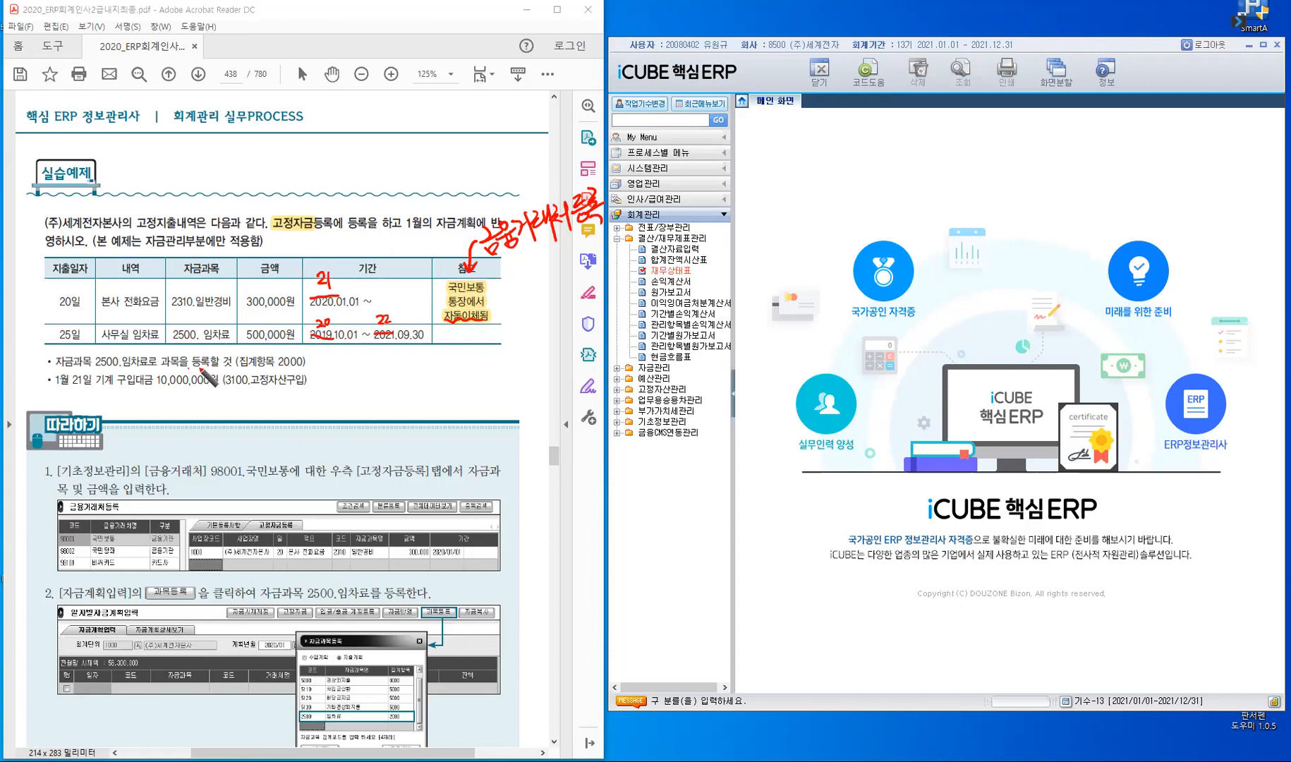
- Underline parts of the notes on 임차료 subject registration and 3100 고정자산구입, and clear all pen annotations
{"action": "left_click_drag", "start_coordinate": [190, 368], "coordinate": [209, 367]}
{"action": "left_click_drag", "start_coordinate": [224, 386], "coordinate": [309, 386]}
{"action": "key", "text": "Escape"}
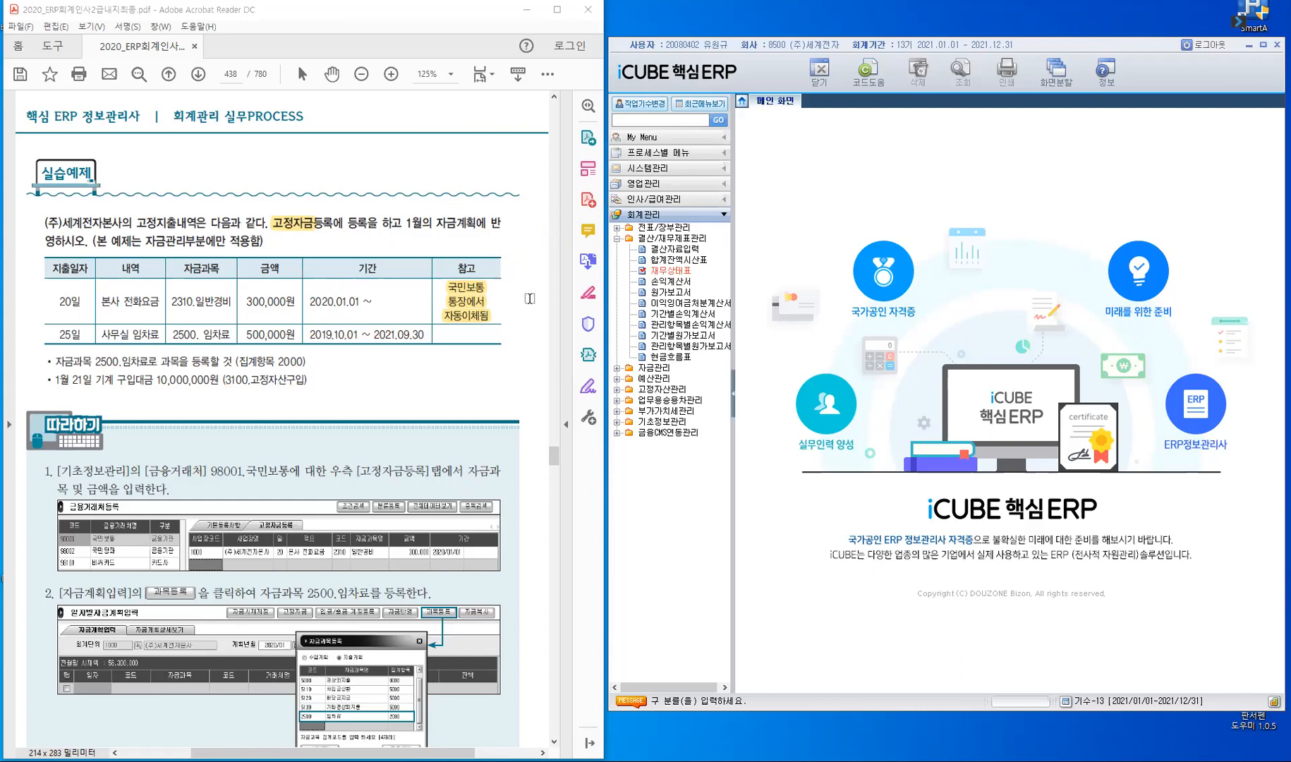
- Switch to iCUBE and open 금융거래처등록 from 기초정보관리 under 시스템관리
{"action": "left_click", "coordinate": [616, 239]}
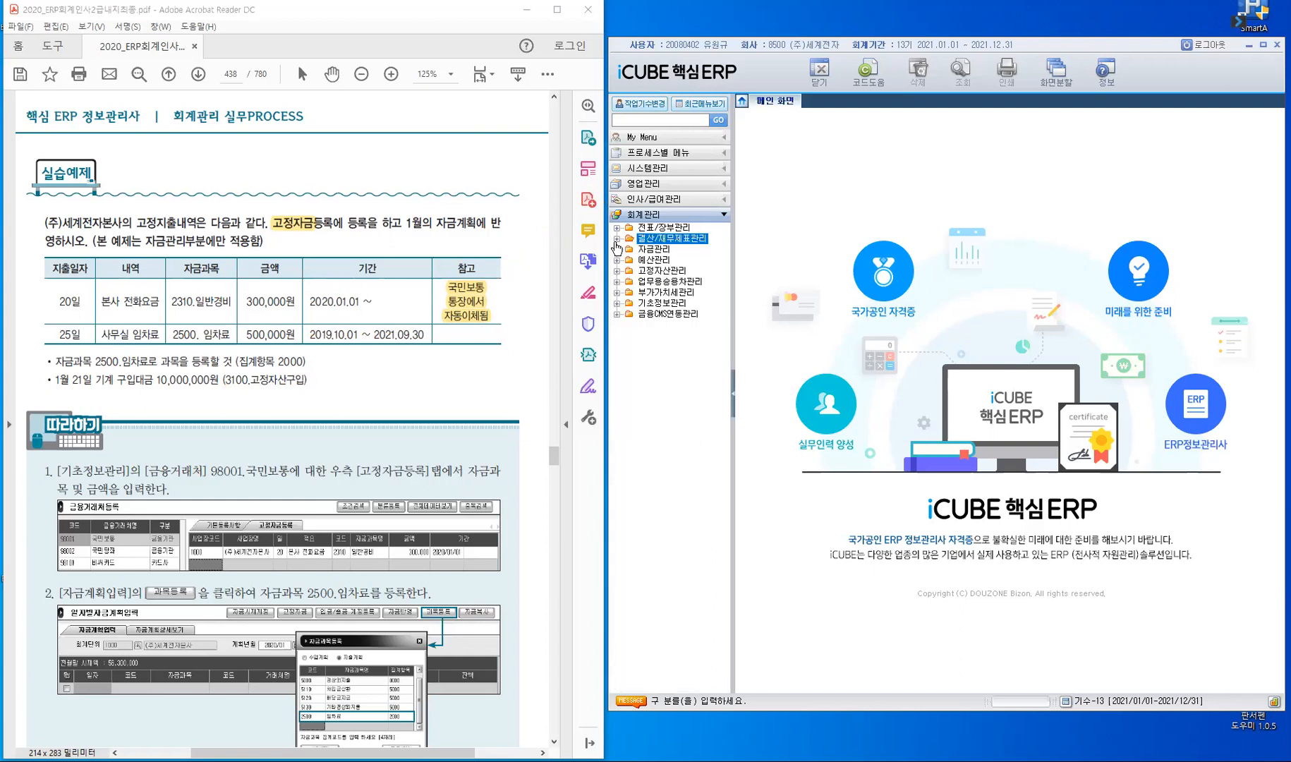
{"action": "left_click", "coordinate": [679, 170]}
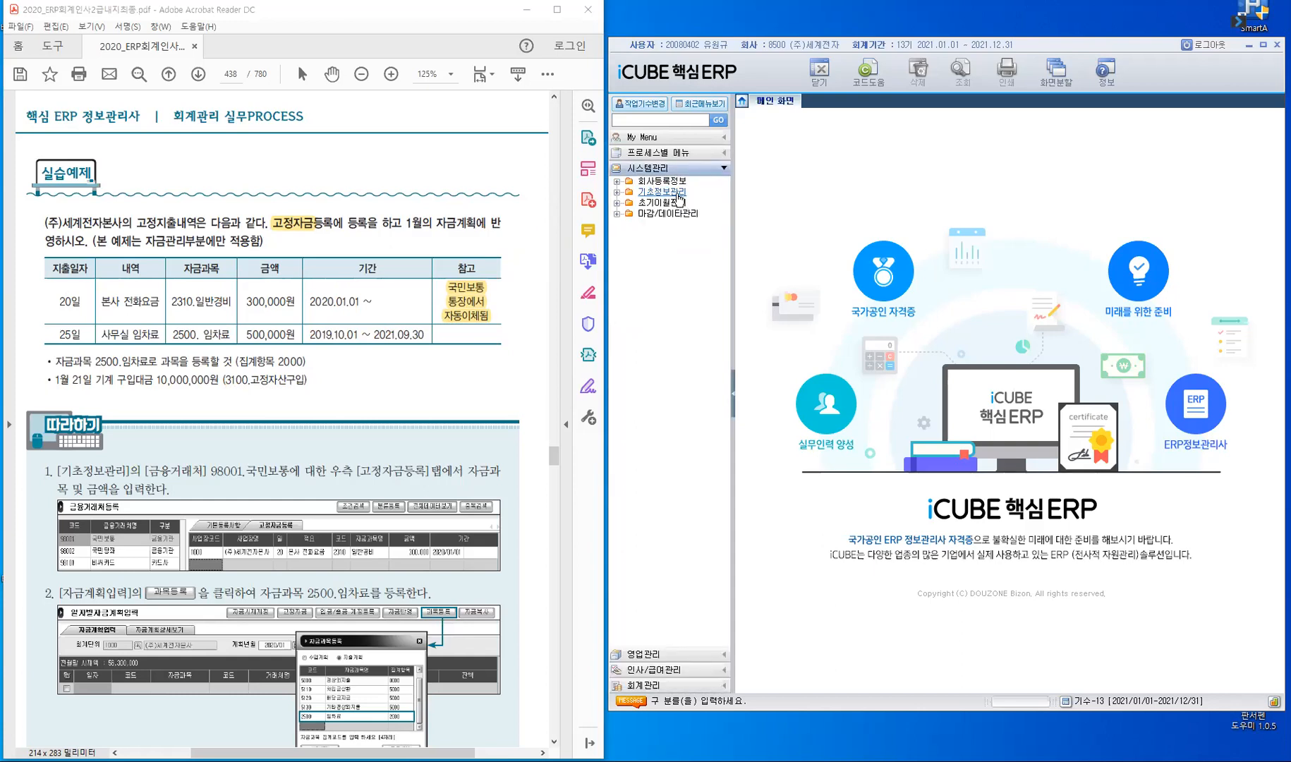
{"action": "left_click", "coordinate": [676, 195]}
{"action": "left_click", "coordinate": [679, 199]}
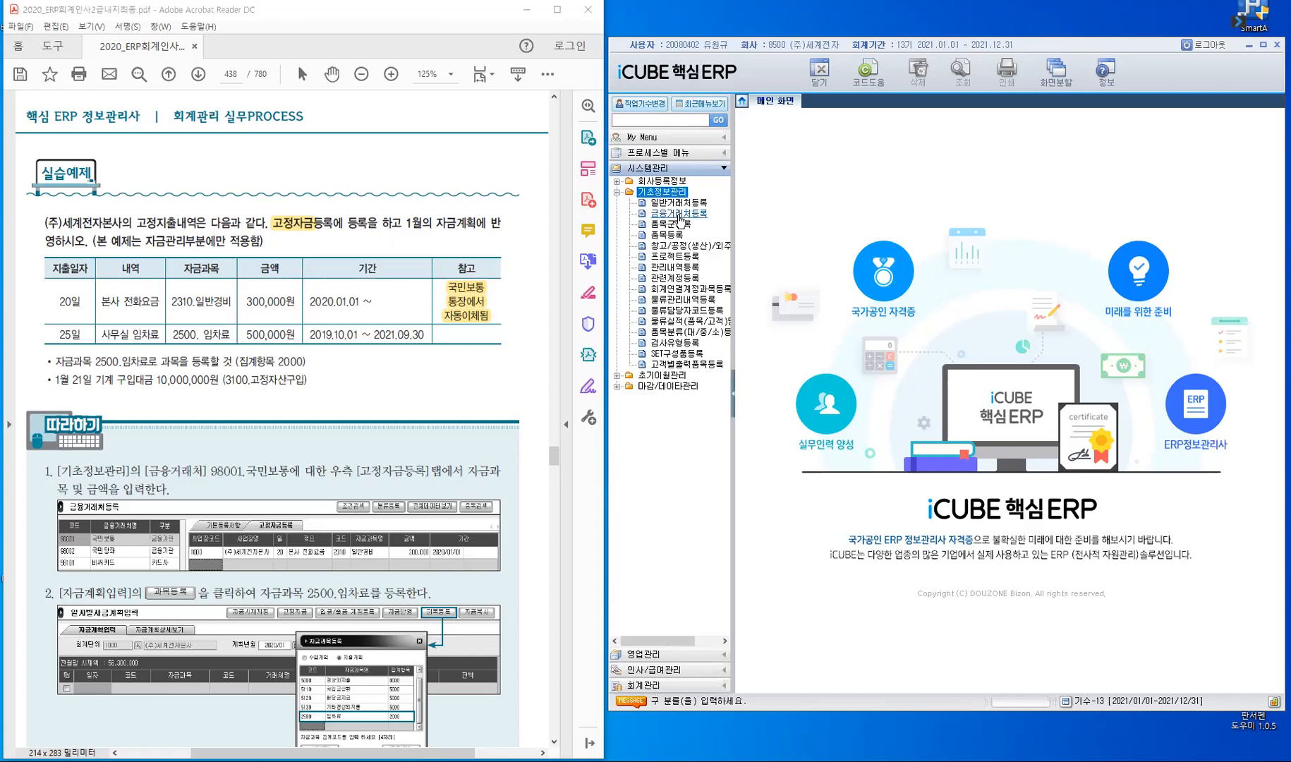
{"action": "left_click", "coordinate": [679, 214]}
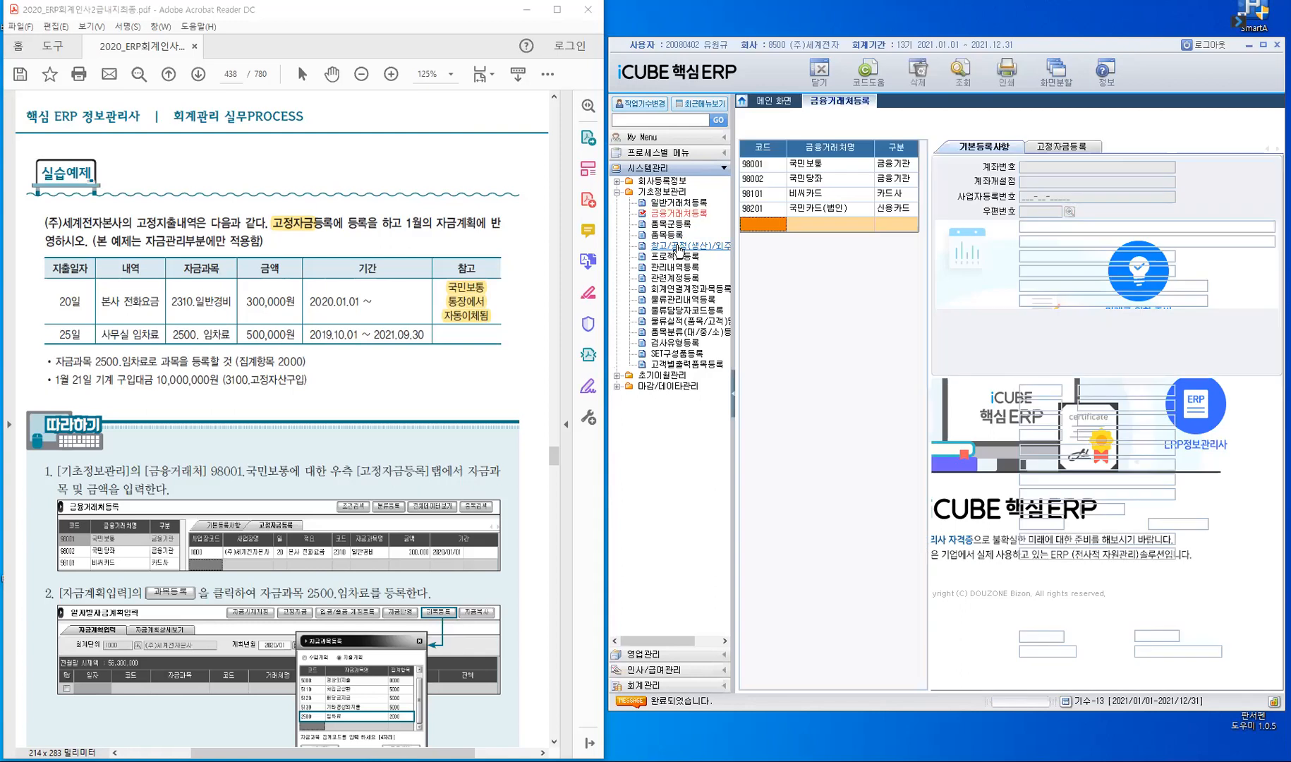
- Show the 고정자금등록 details of the 국민보통 account with the menu tree collapsed, ready for a 사업장코드
{"action": "left_click", "coordinate": [768, 168]}
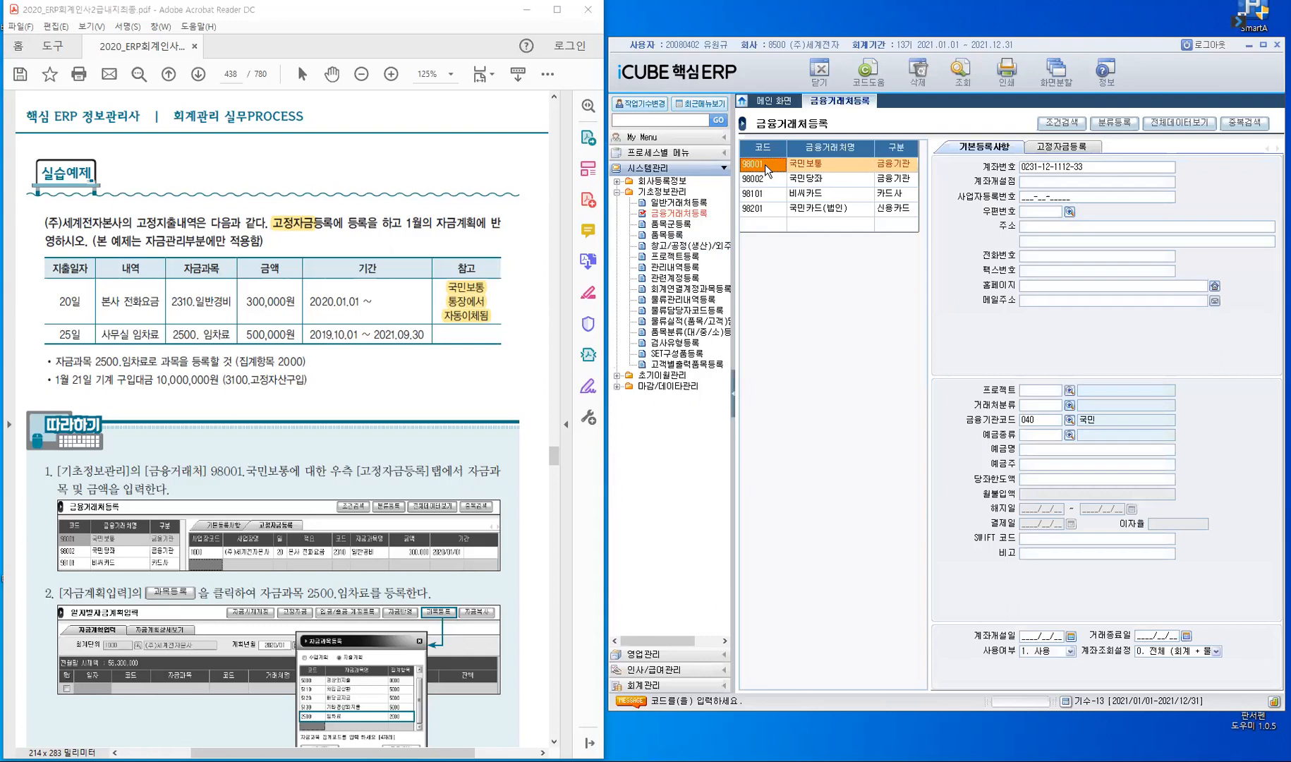
{"action": "left_click", "coordinate": [1078, 153]}
{"action": "left_click", "coordinate": [733, 400]}
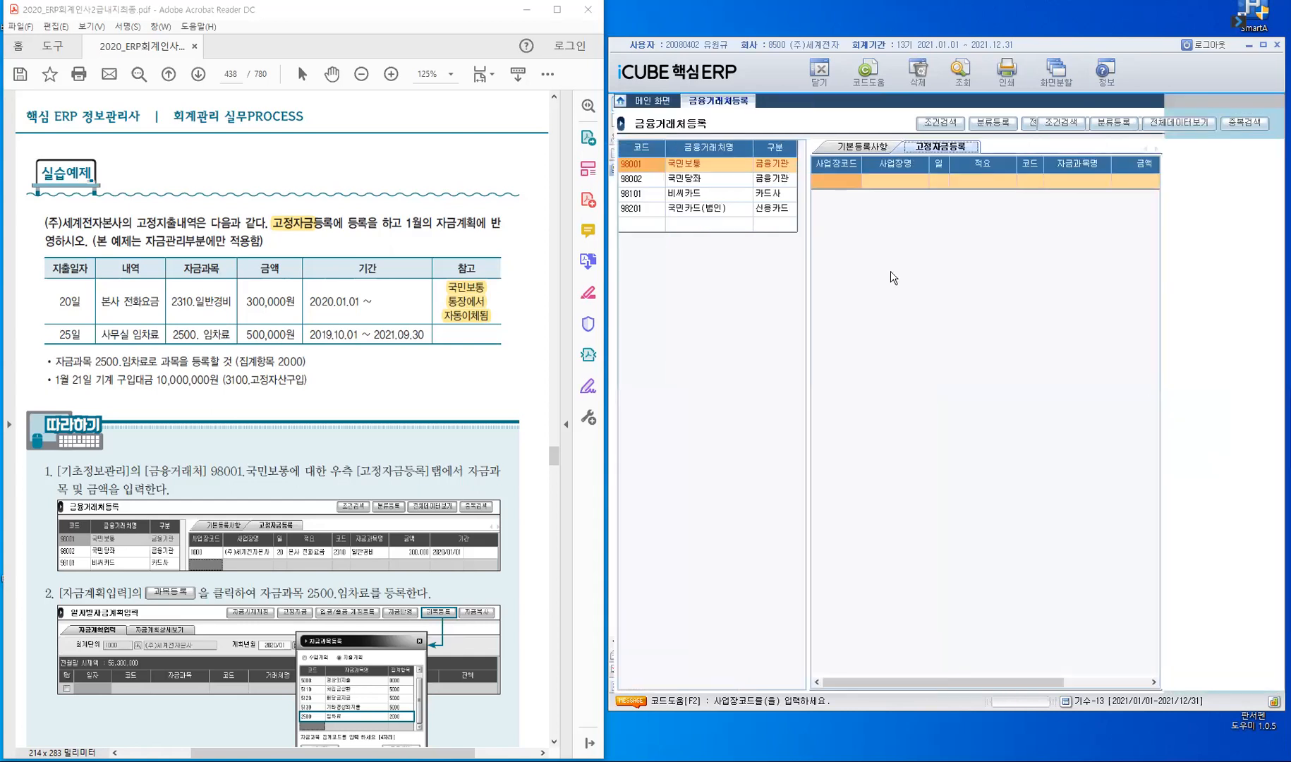
{"action": "left_click", "coordinate": [834, 180]}
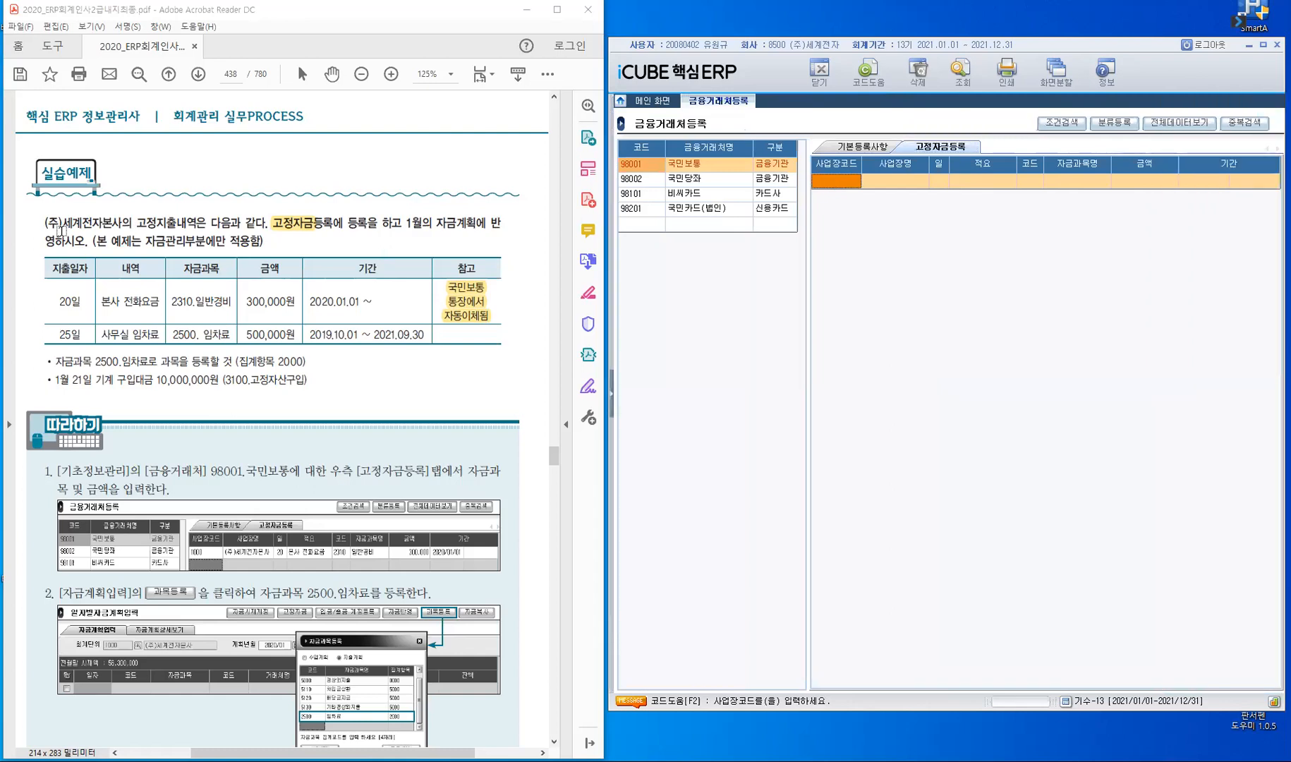
- Highlight "(주)세계전자본사" in the exercise and enter 사업장코드 1000 in the first fixed-fund row
{"action": "left_click_drag", "start_coordinate": [40, 225], "coordinate": [119, 226]}
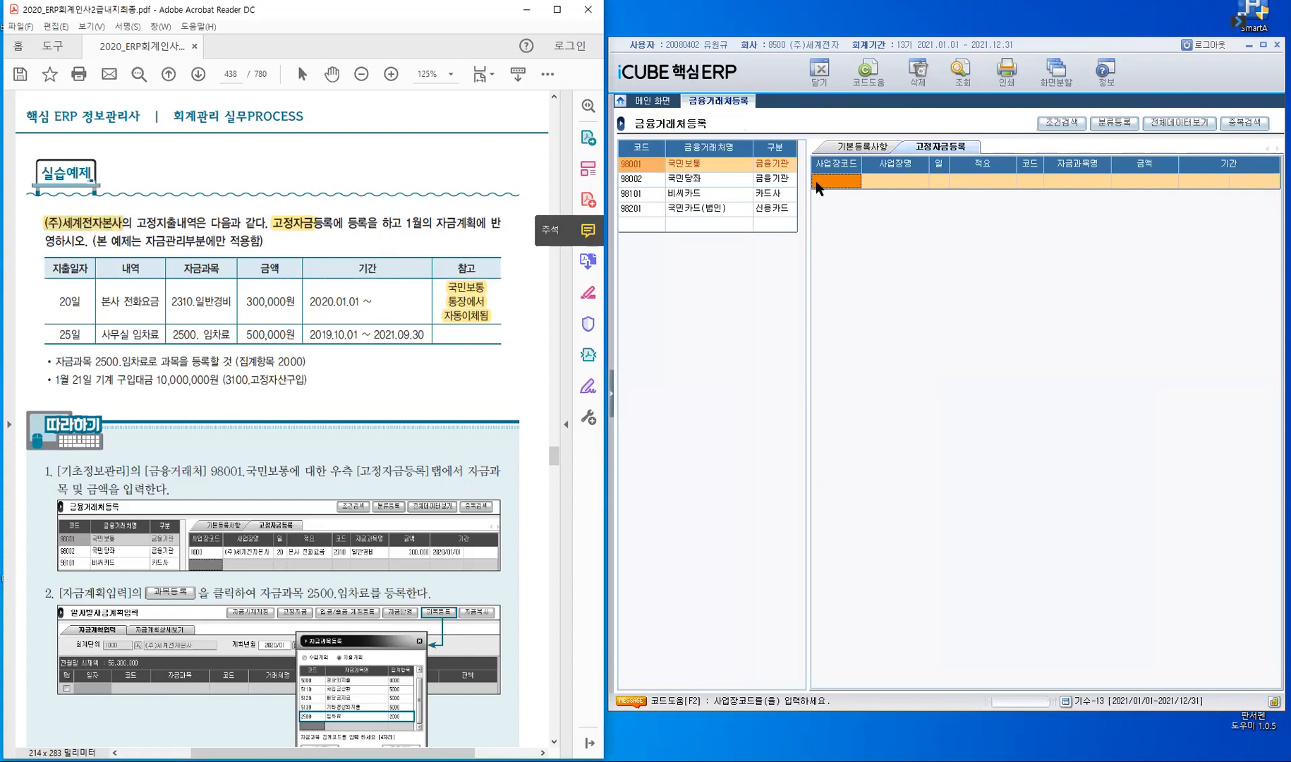
{"action": "left_click", "coordinate": [836, 184]}
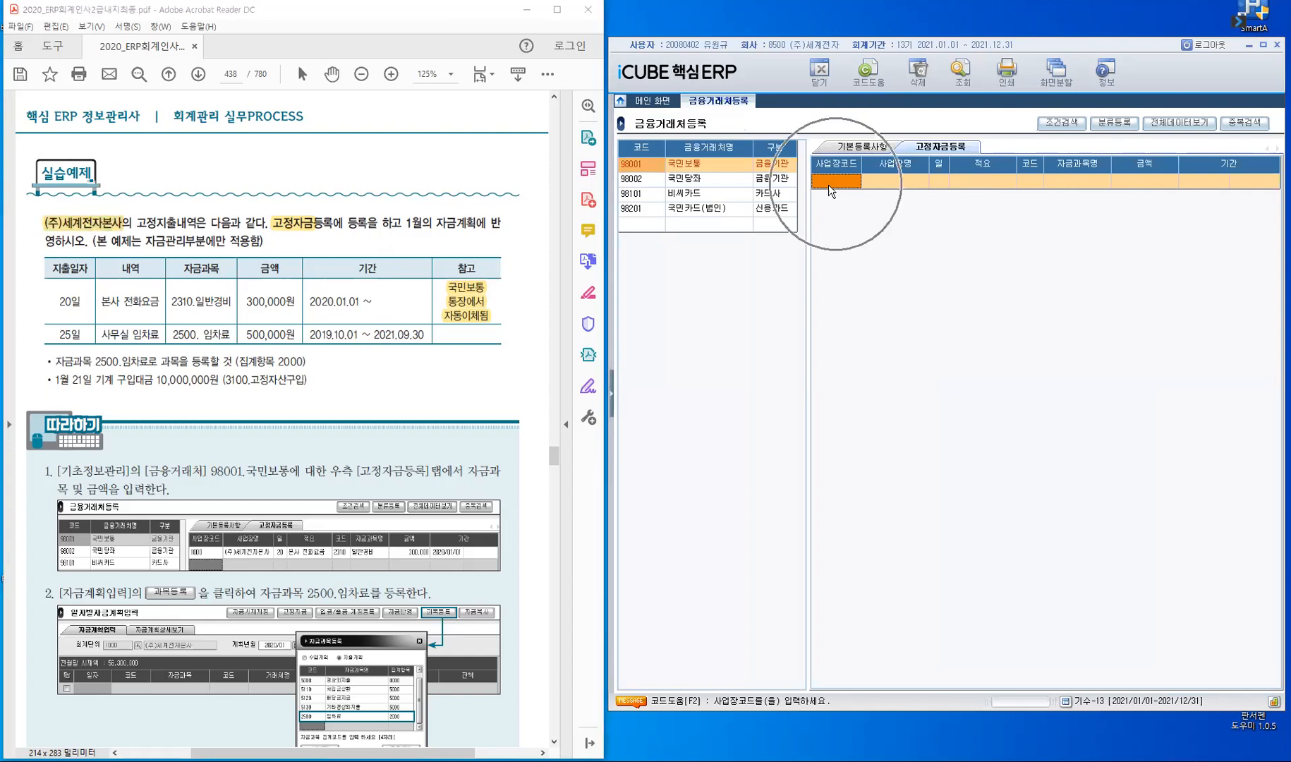
{"action": "type", "text": "1"}
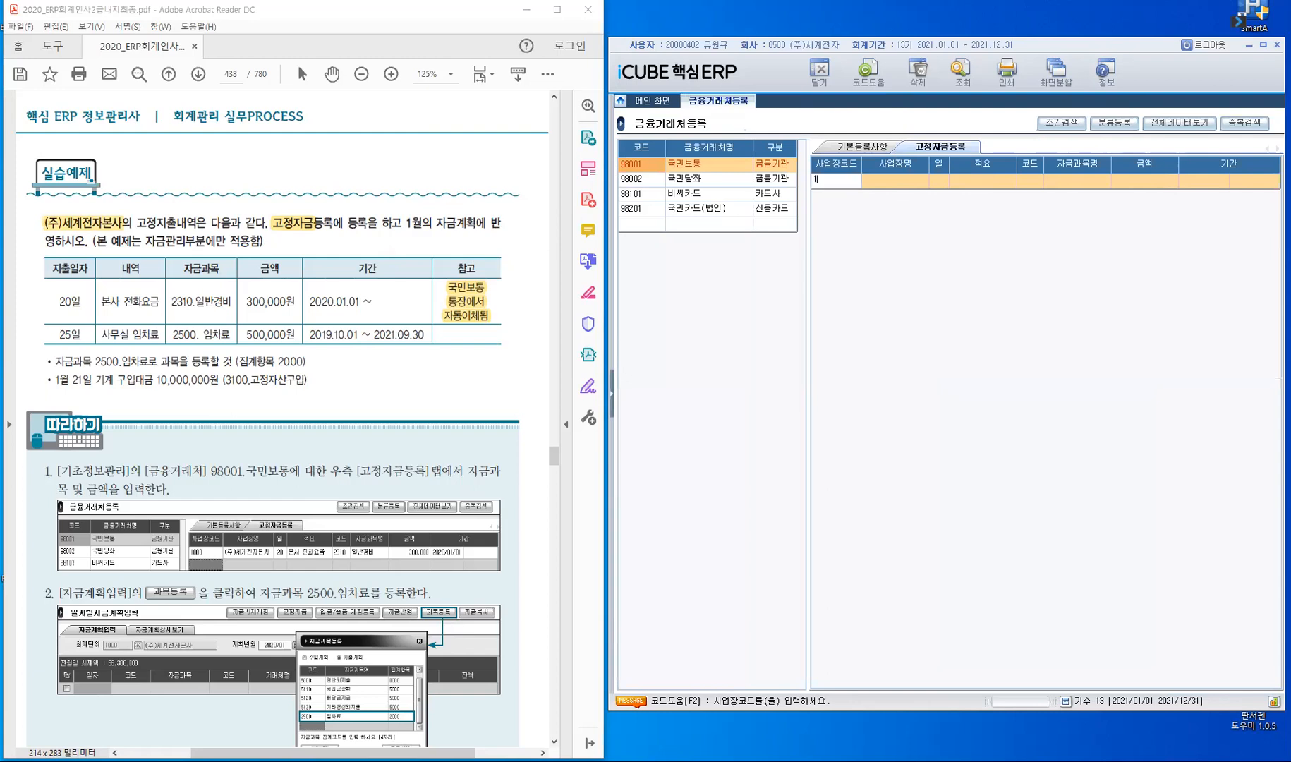
{"action": "type", "text": "000"}
{"action": "key", "text": "Return"}
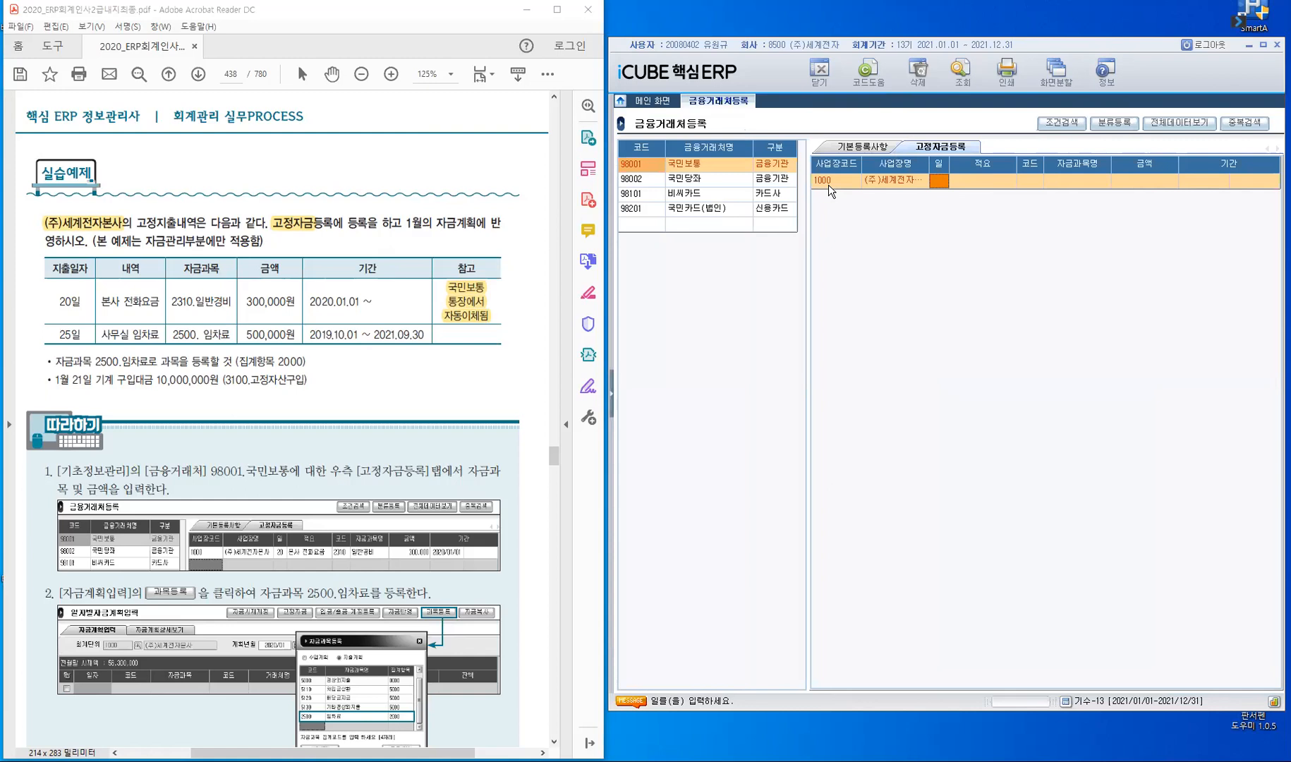
- Set the fixed-fund row's payment day to 20 and its description to 본사전화요금
{"action": "type", "text": "20"}
{"action": "key", "text": "Return"}
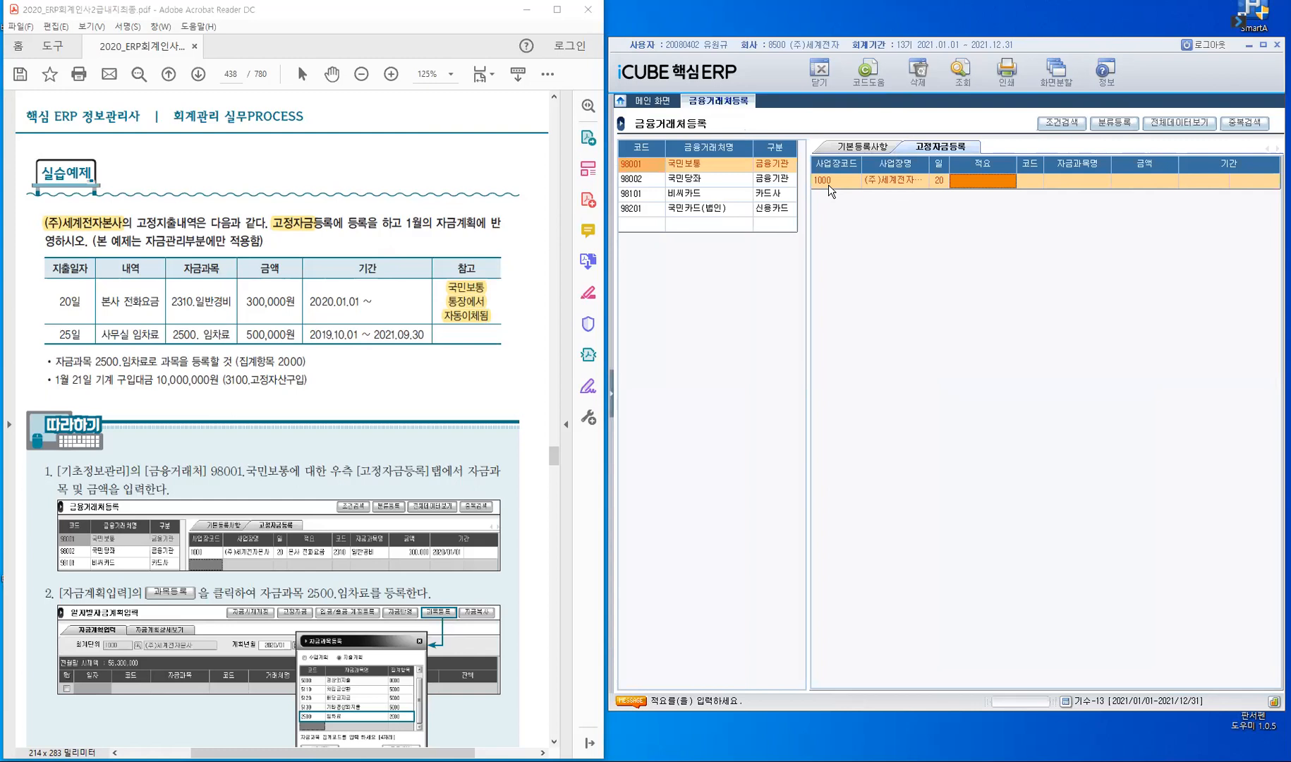
{"action": "type", "text": "본사"}
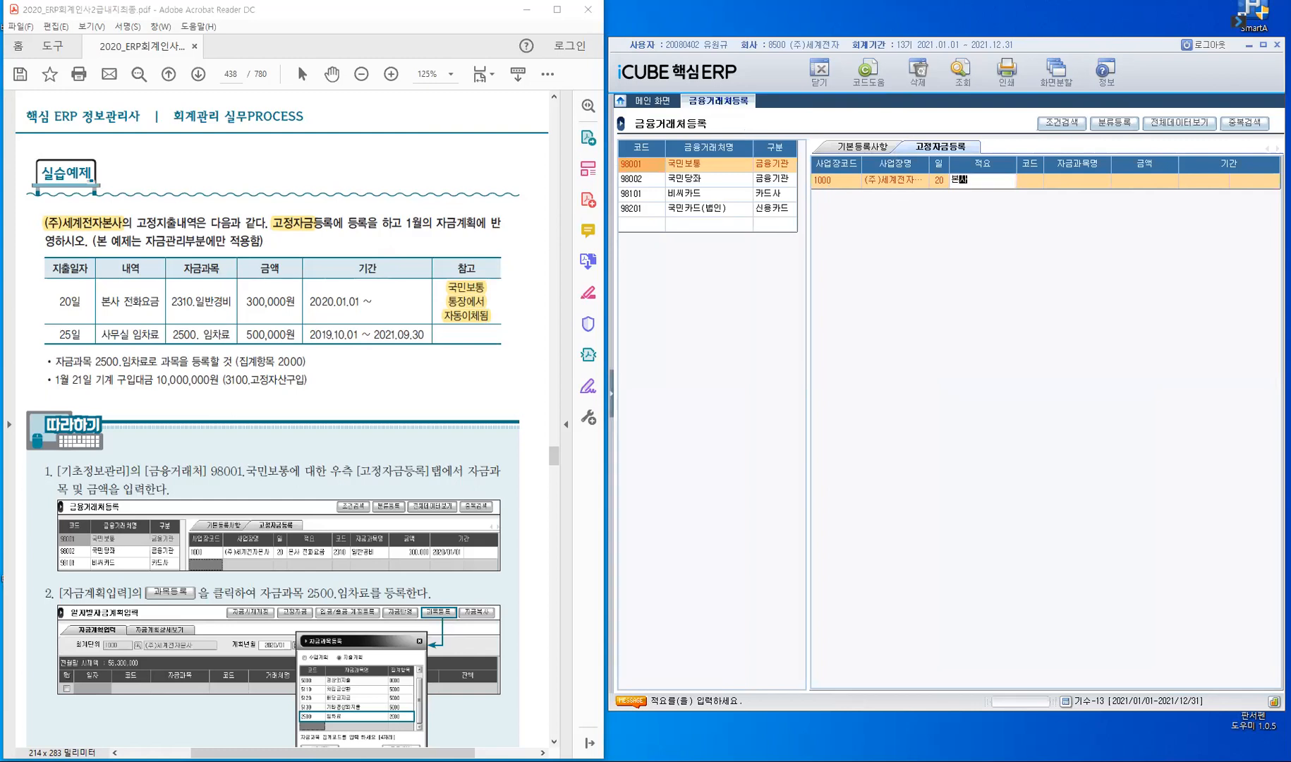
{"action": "type", "text": "전화요금"}
{"action": "key", "text": "Return"}
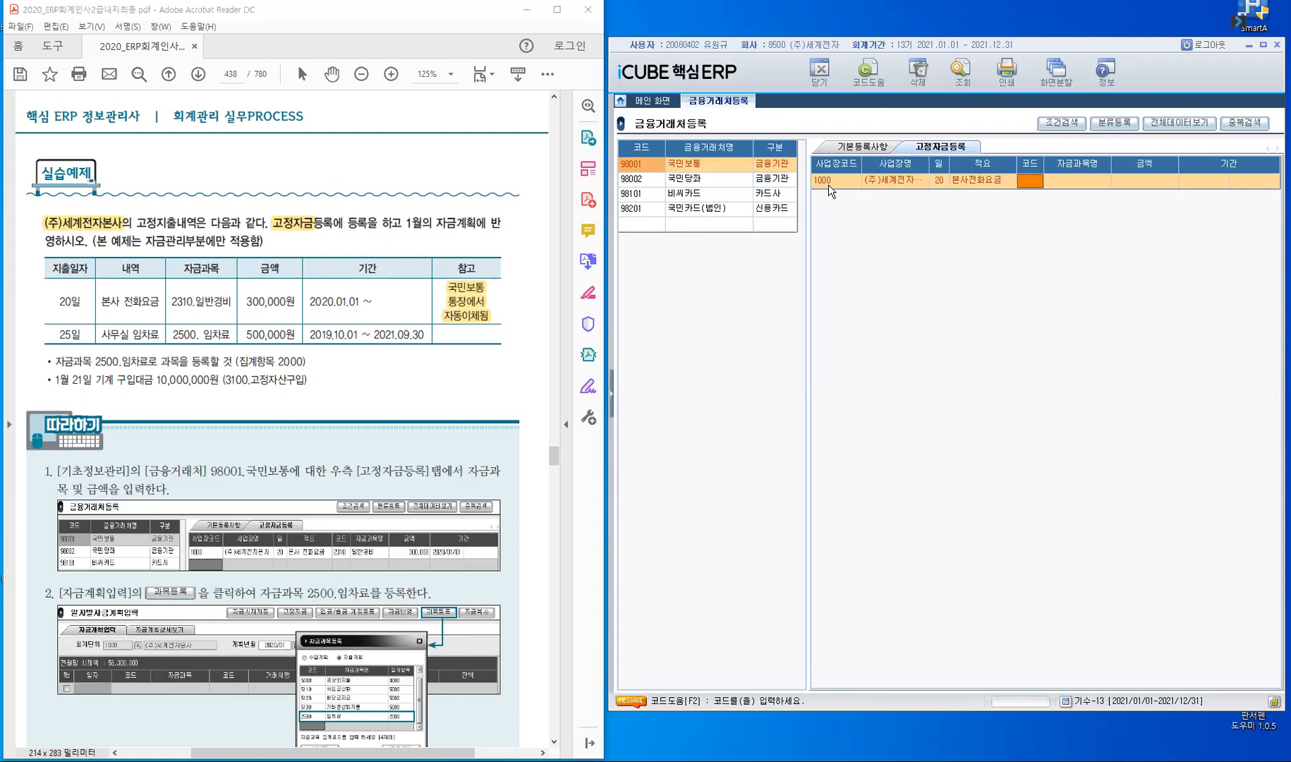
- Look up the fund subject codes and assign 2310 일반경비 to the 본사전화요금 row
{"action": "key", "text": "F2"}
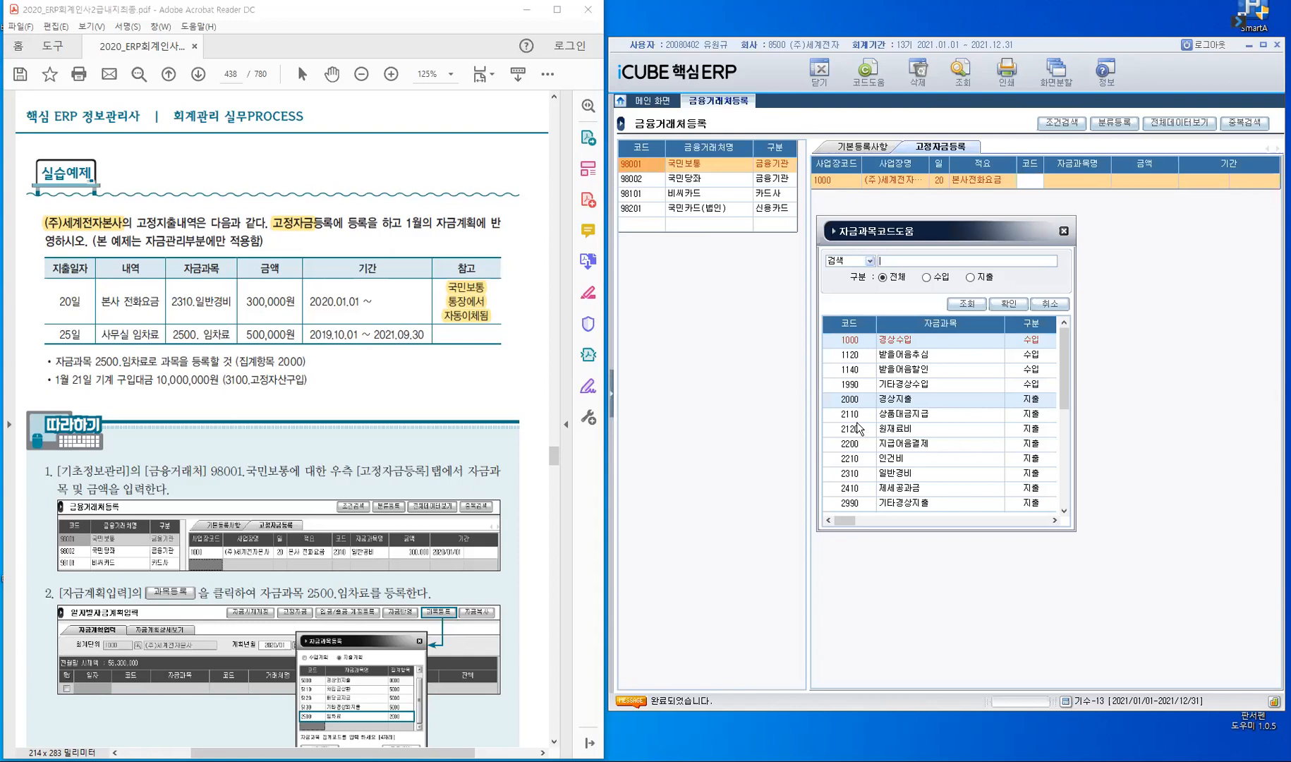
{"action": "left_click", "coordinate": [859, 477]}
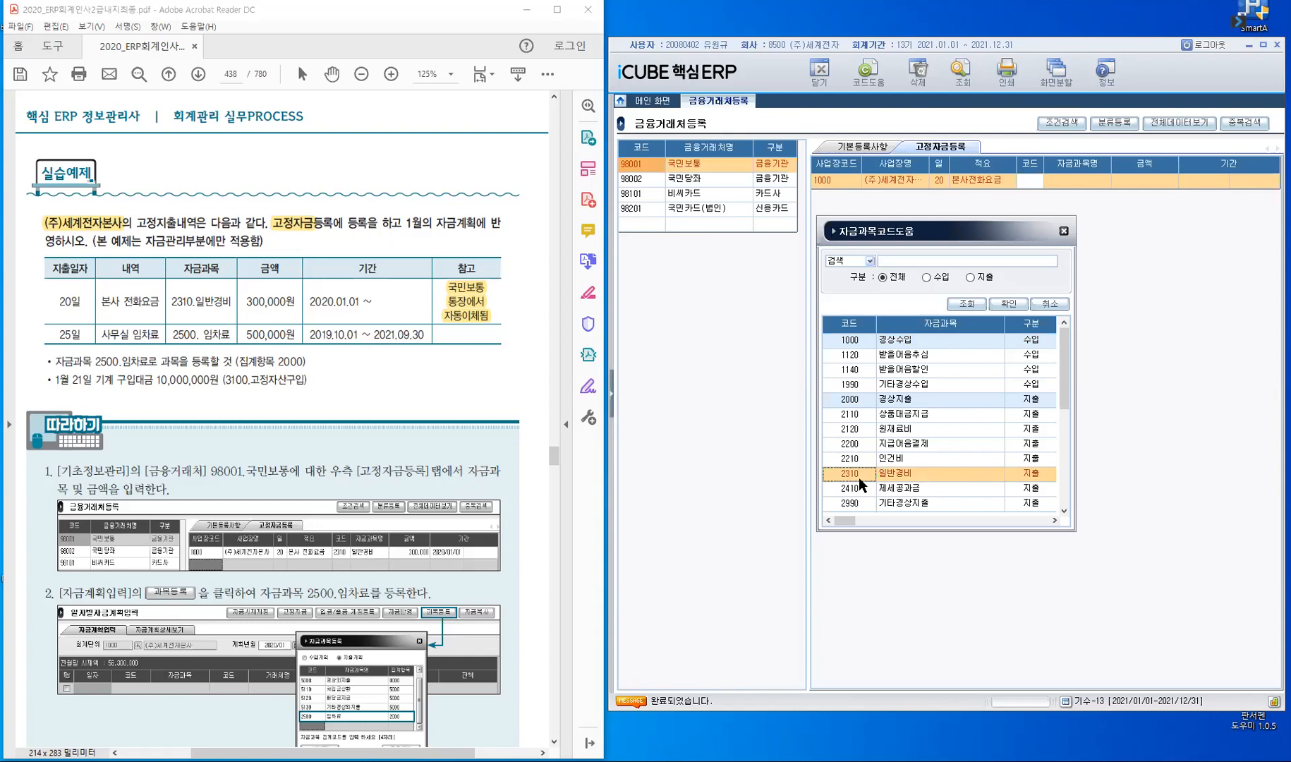
{"action": "left_click", "coordinate": [1010, 308]}
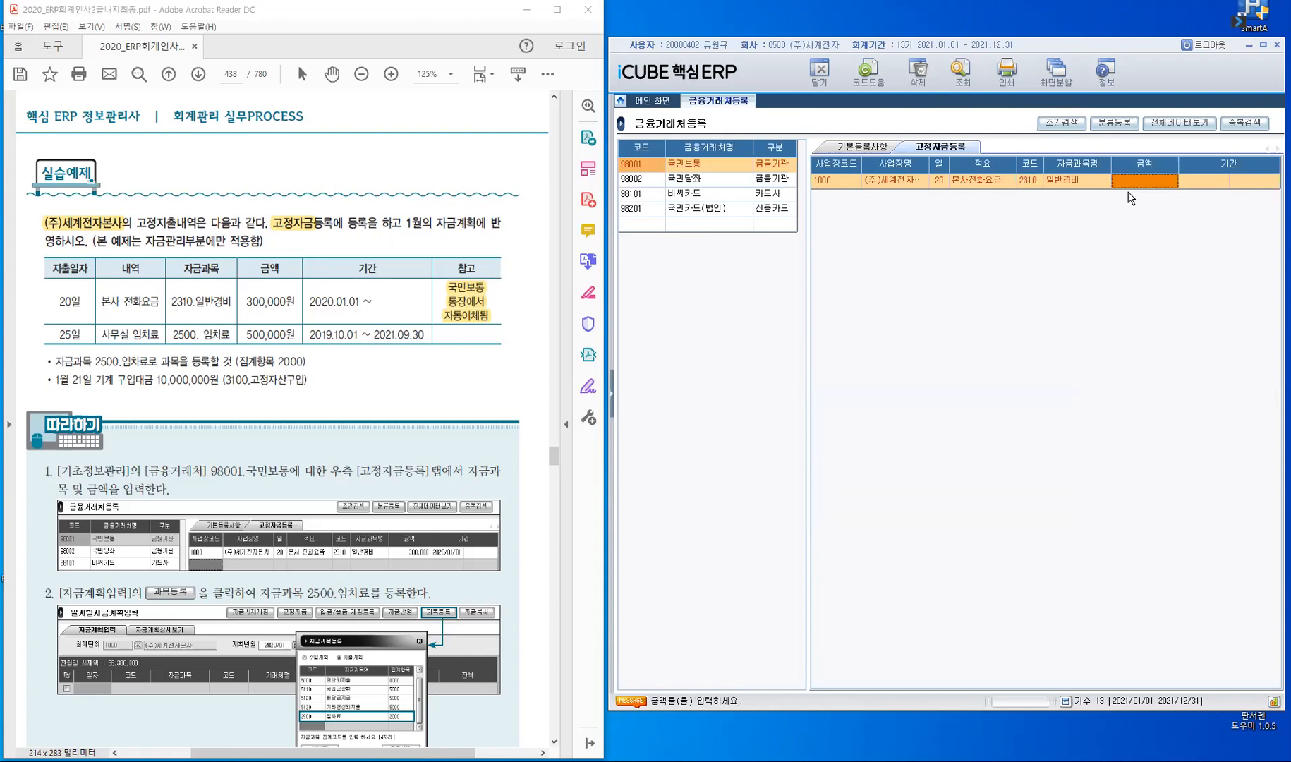
- Set the 본사전화요금 row's amount to 300,000 and its period to start 2021/01/01 with no end date
{"action": "type", "text": "300,000"}
{"action": "key", "text": "Return"}
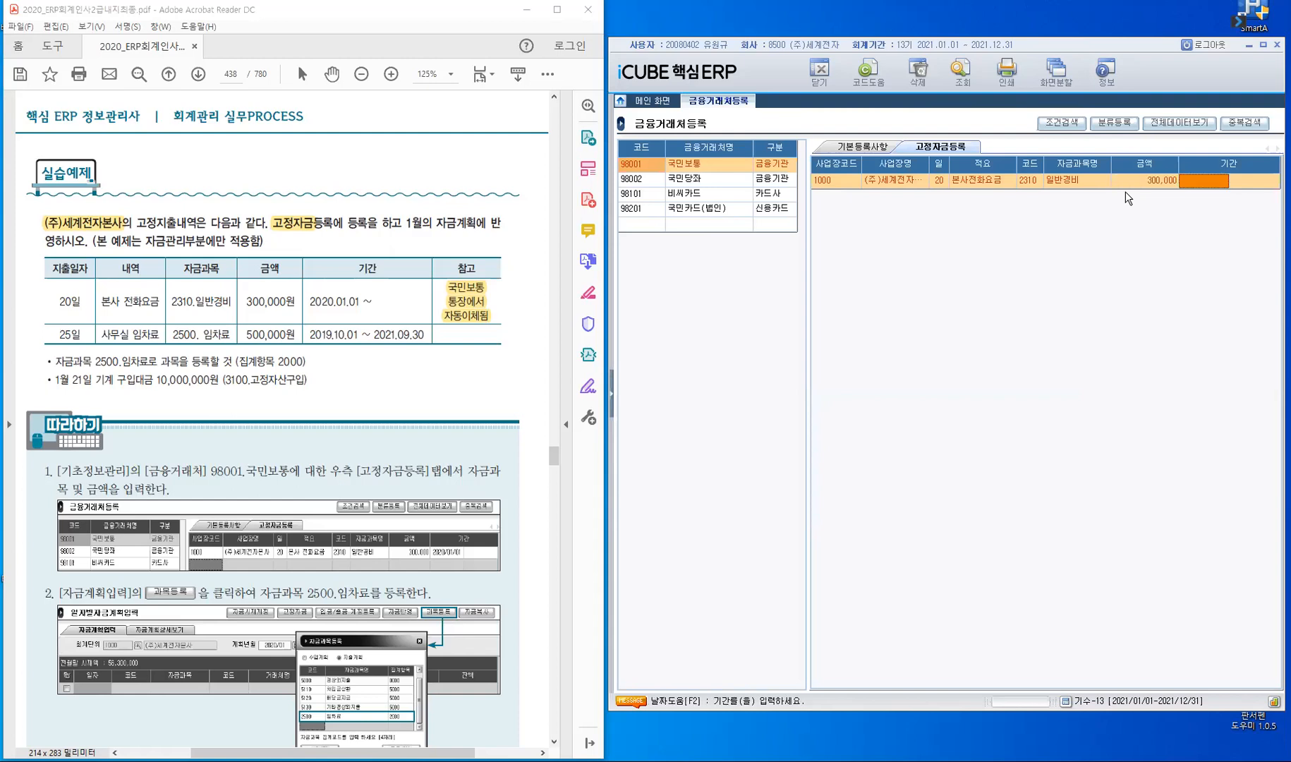
{"action": "type", "text": "2021/01/01"}
{"action": "key", "text": "Return"}
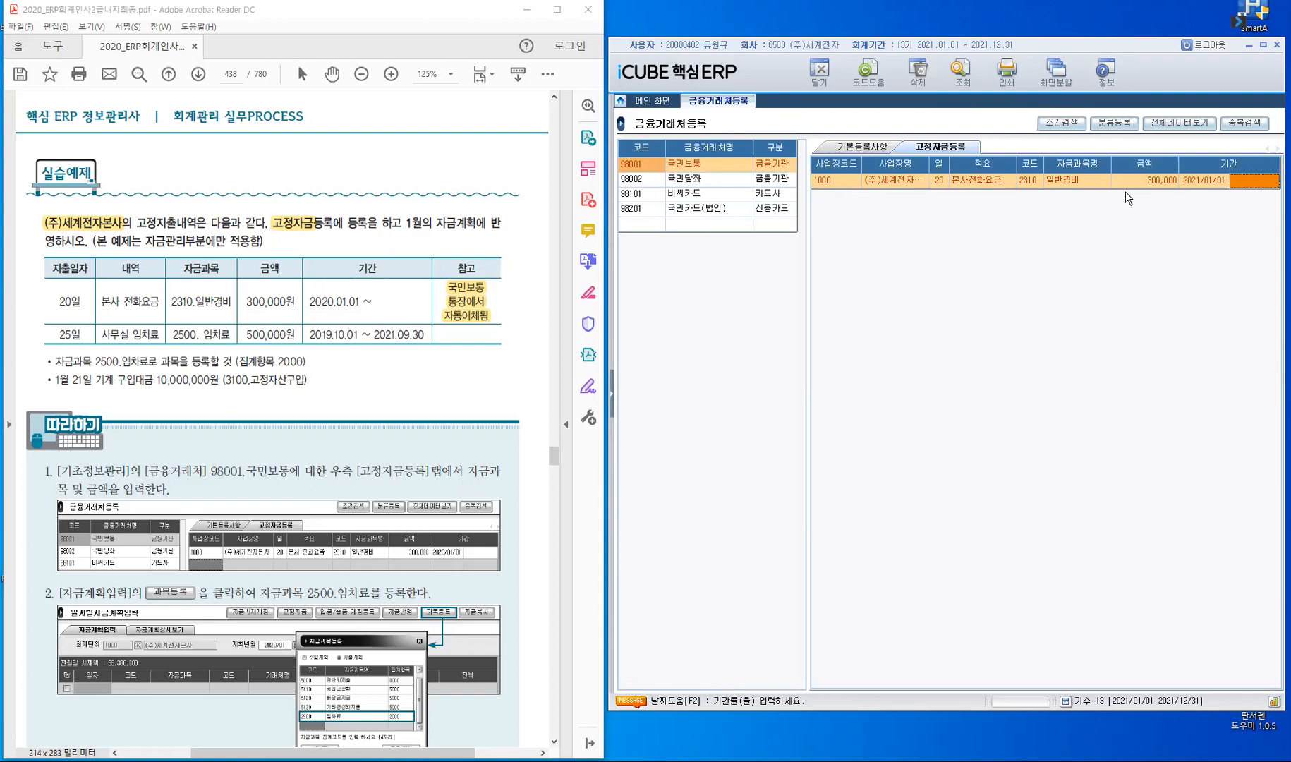
{"action": "key", "text": "Return"}
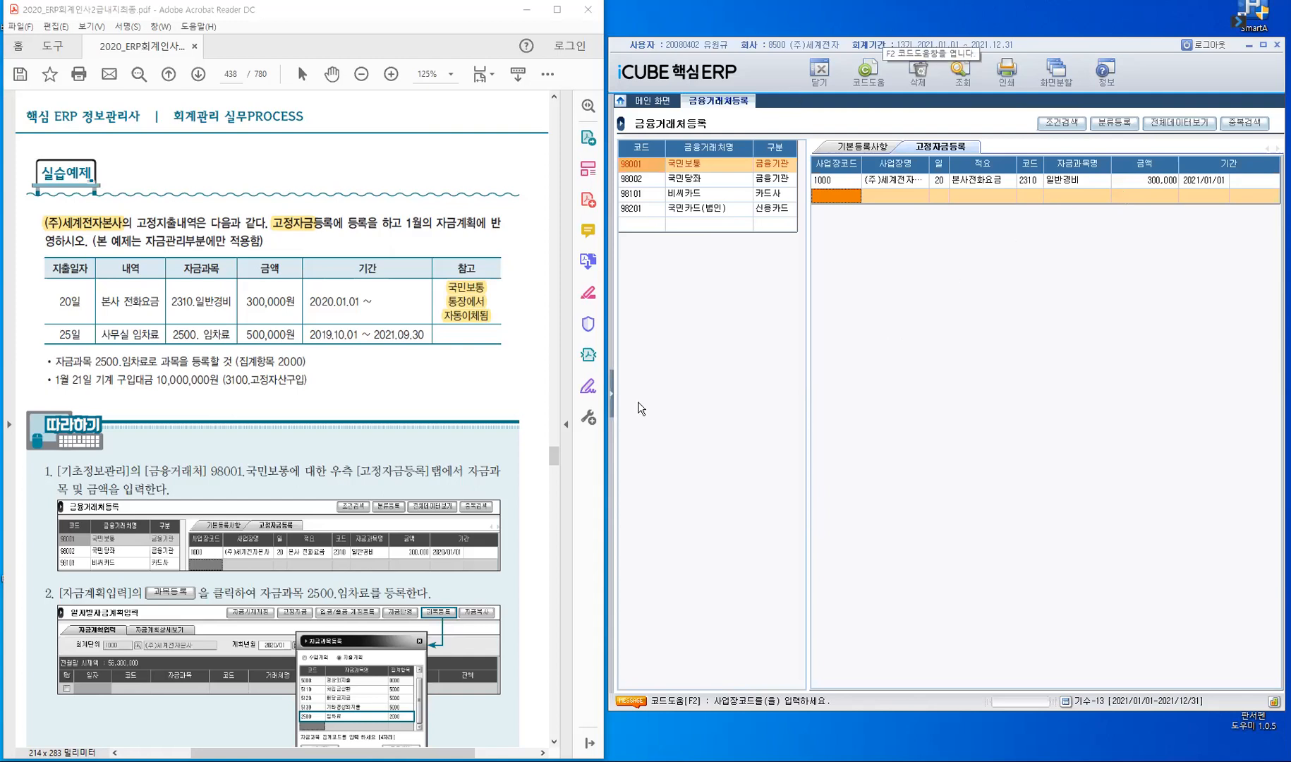
- Open the 일자별자금계획입력 screen from the 회계관리 module's 자금관리 group and collapse the menu tree
{"action": "left_click", "coordinate": [613, 401]}
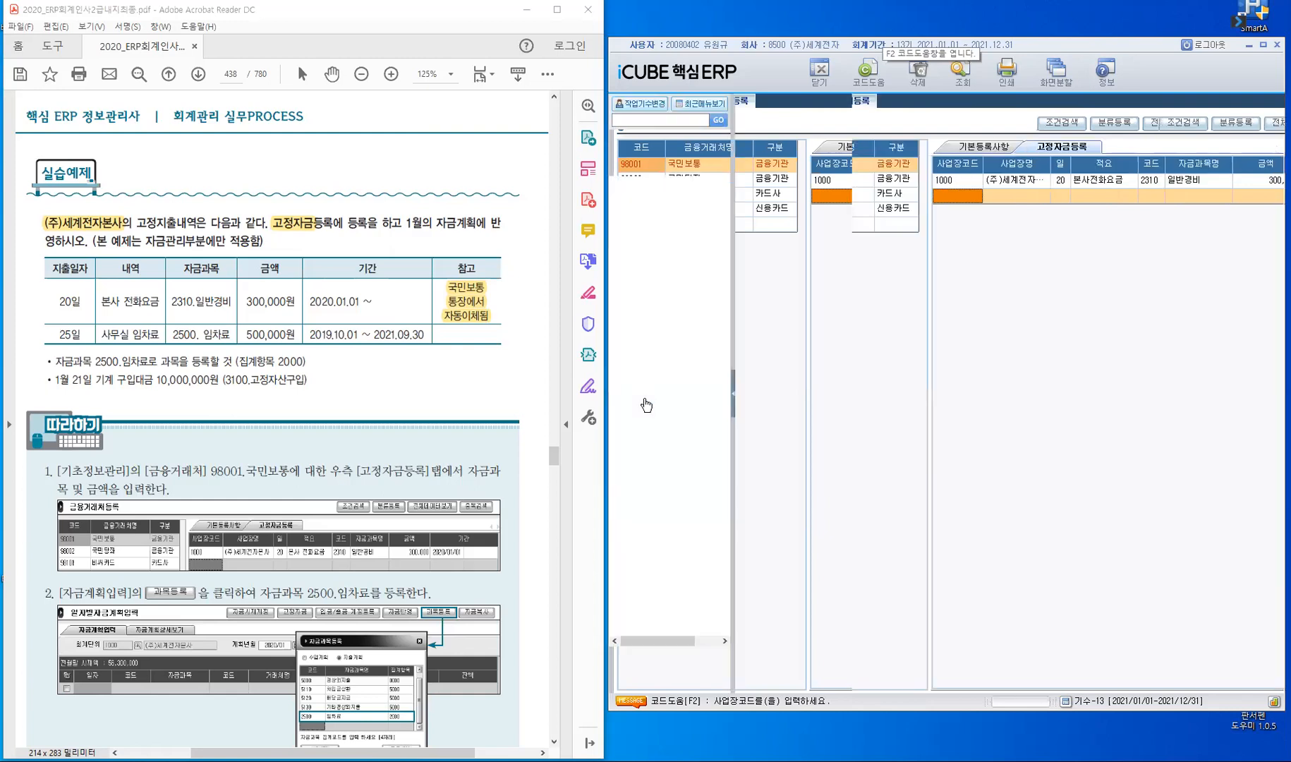
{"action": "left_click", "coordinate": [617, 193]}
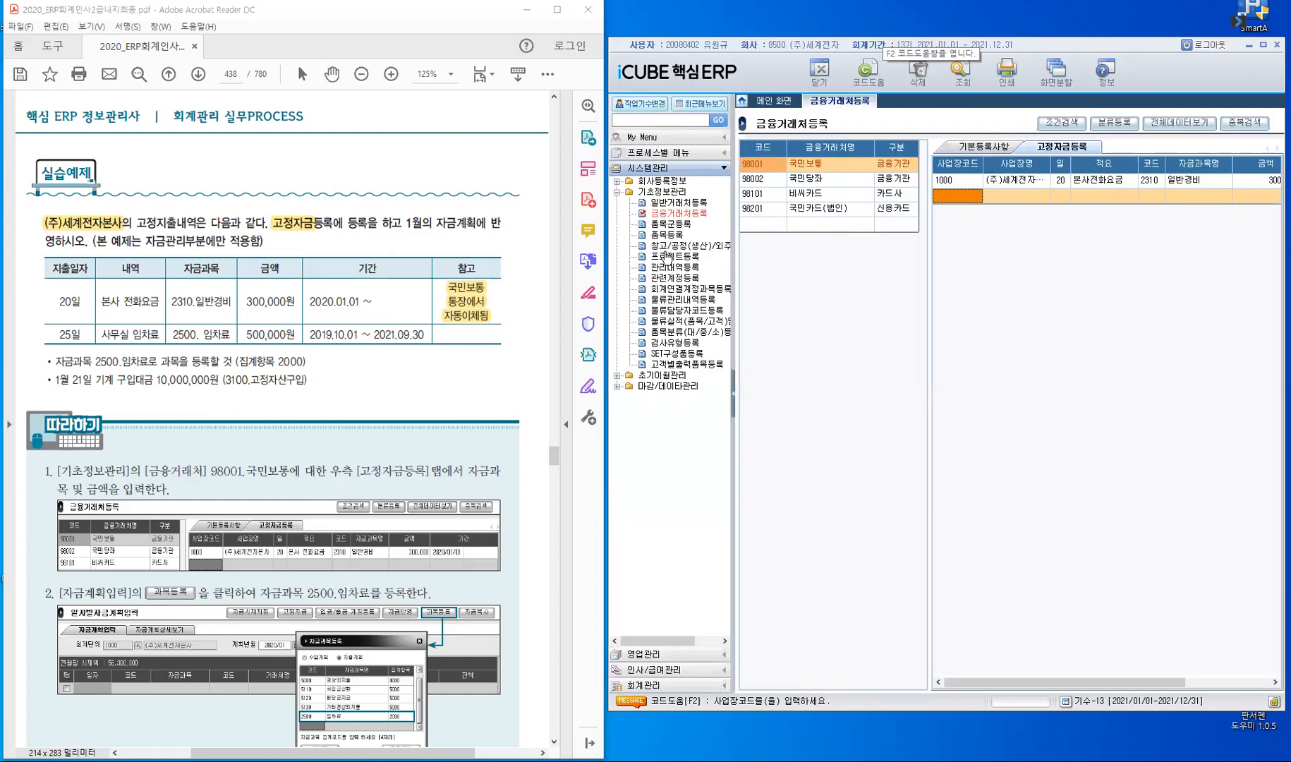
{"action": "left_click", "coordinate": [618, 192]}
{"action": "left_click", "coordinate": [653, 688]}
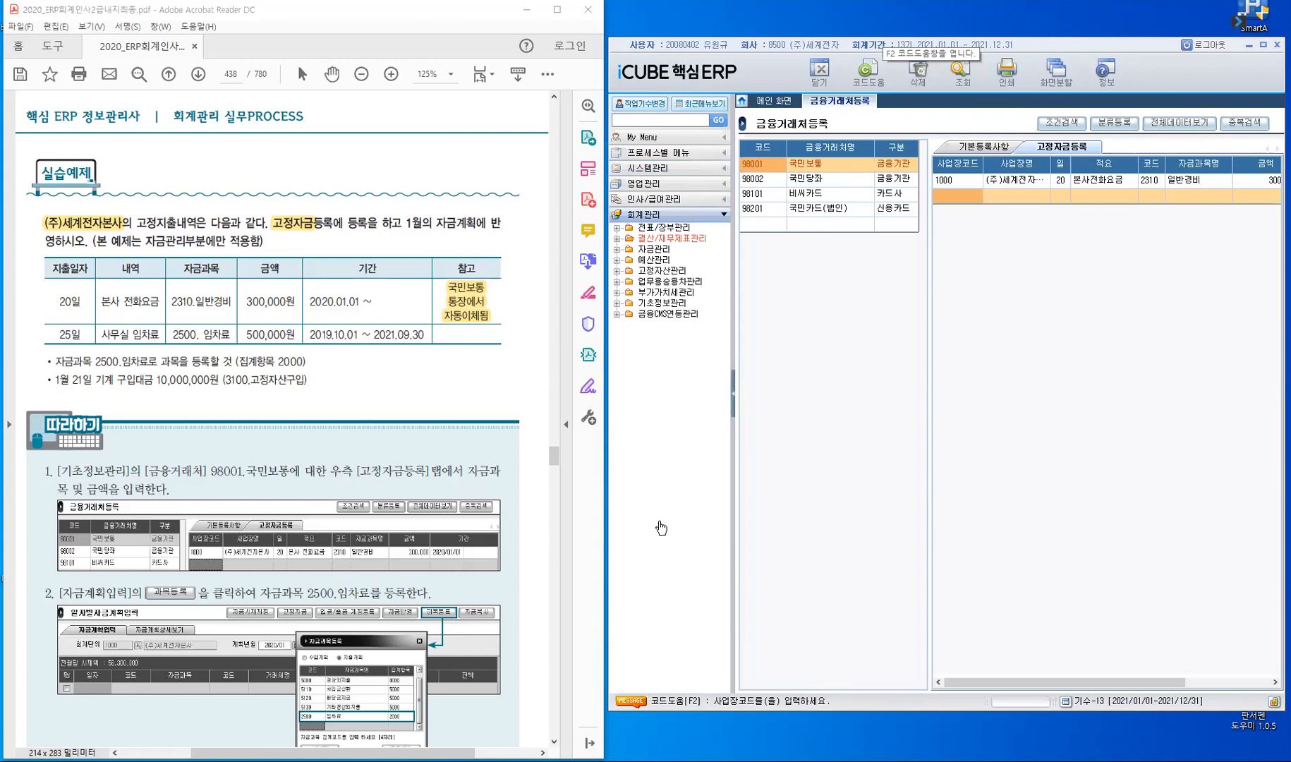
{"action": "left_click", "coordinate": [656, 252]}
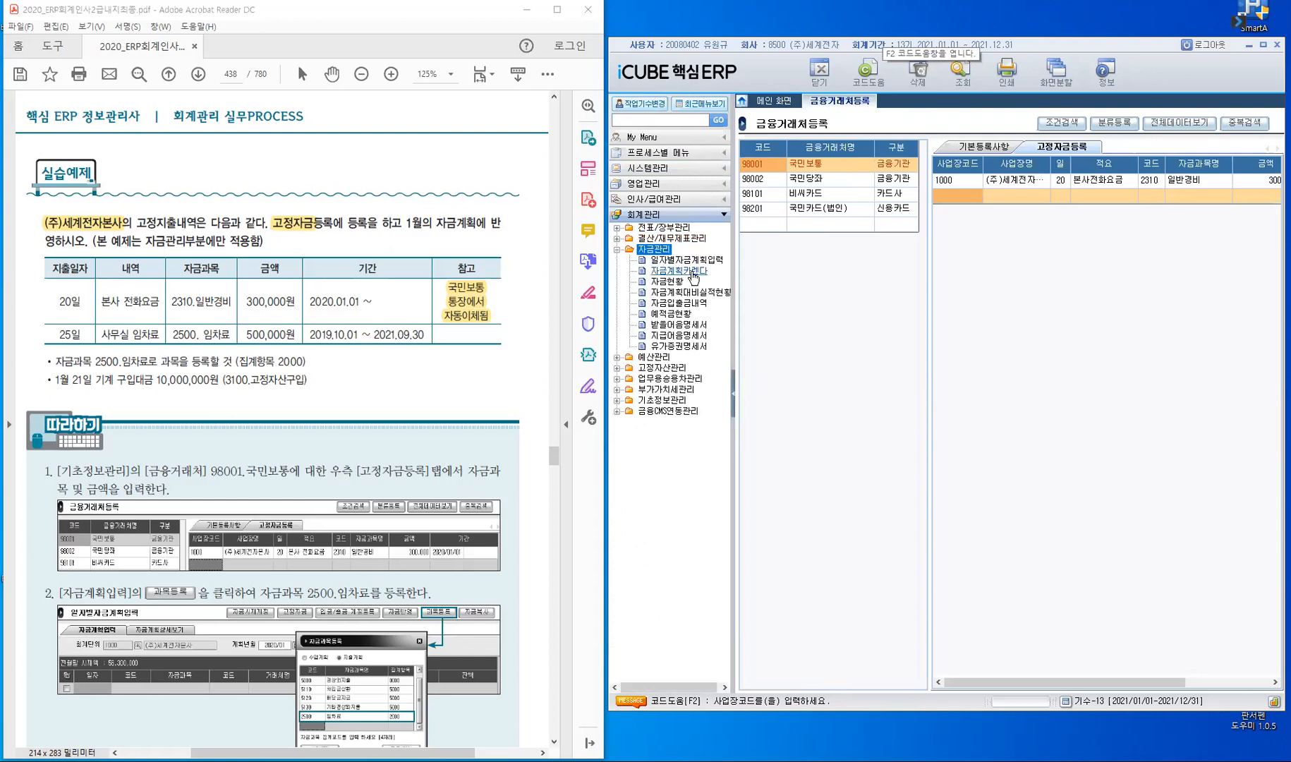
{"action": "left_click", "coordinate": [692, 261]}
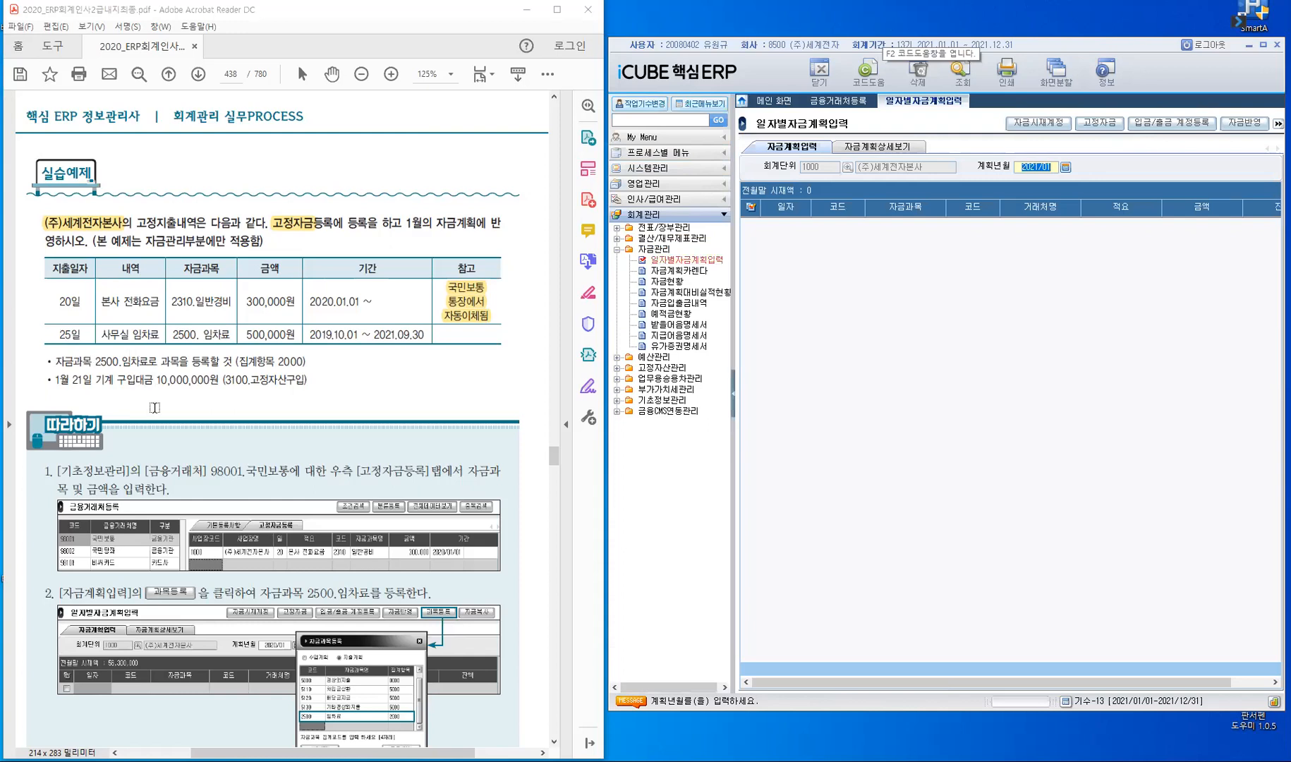
{"action": "left_click", "coordinate": [734, 399]}
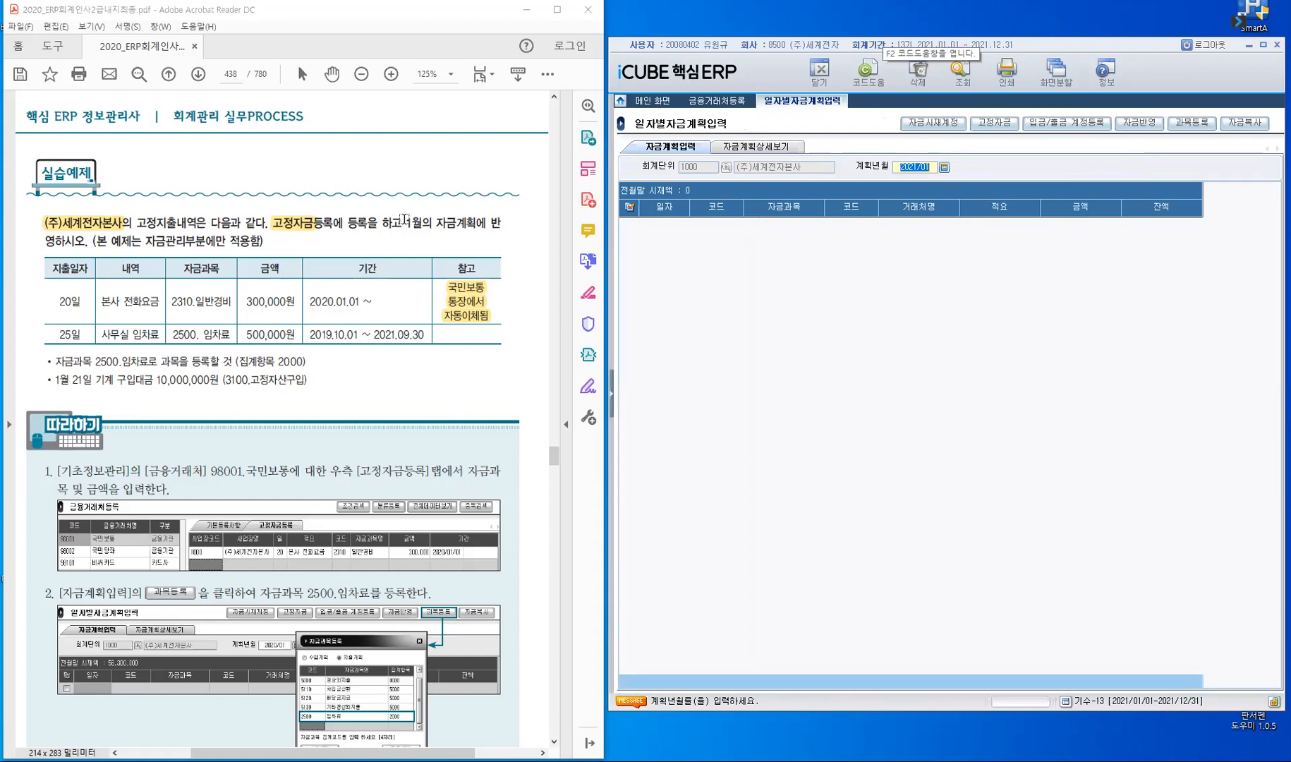
- Highlight "1월의" in the exercise and load the fund plan for 계획년월 2021/01
{"action": "left_click", "coordinate": [425, 296]}
{"action": "left_click_drag", "start_coordinate": [406, 223], "coordinate": [441, 218]}
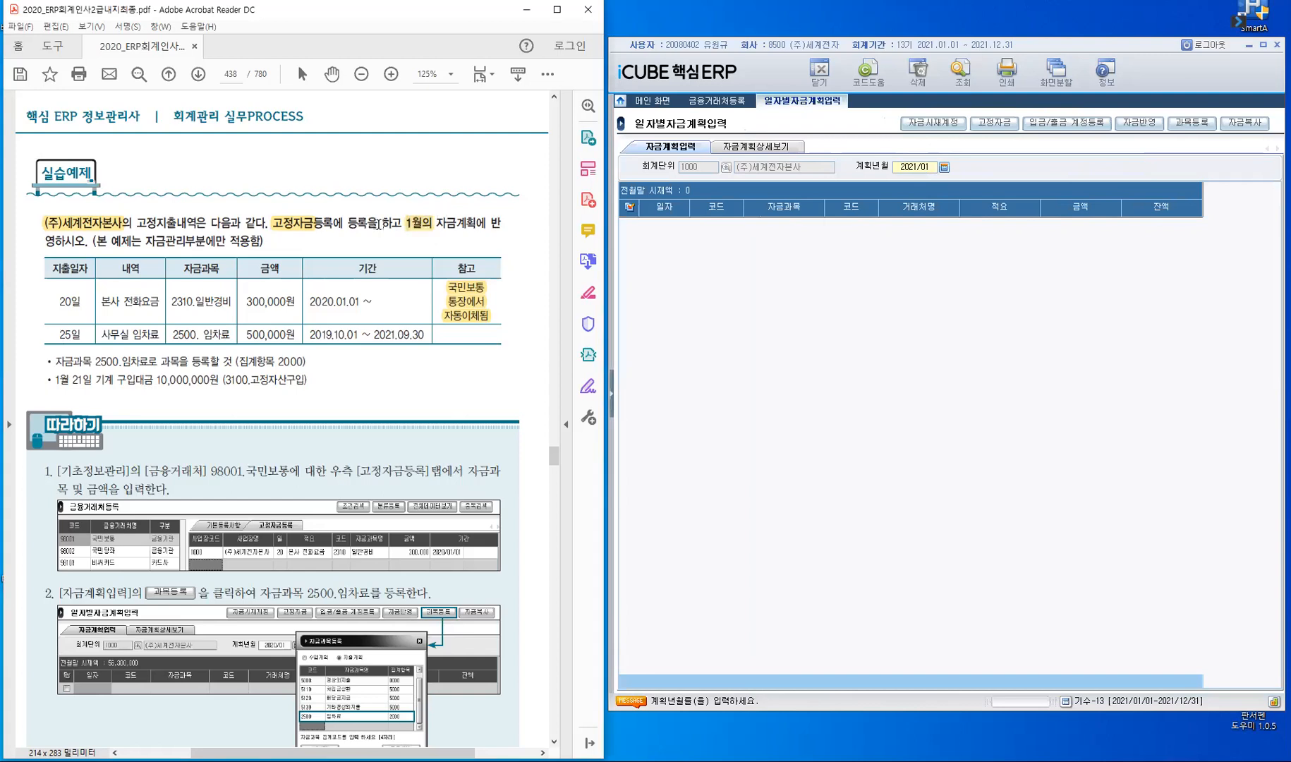
{"action": "left_click", "coordinate": [924, 170]}
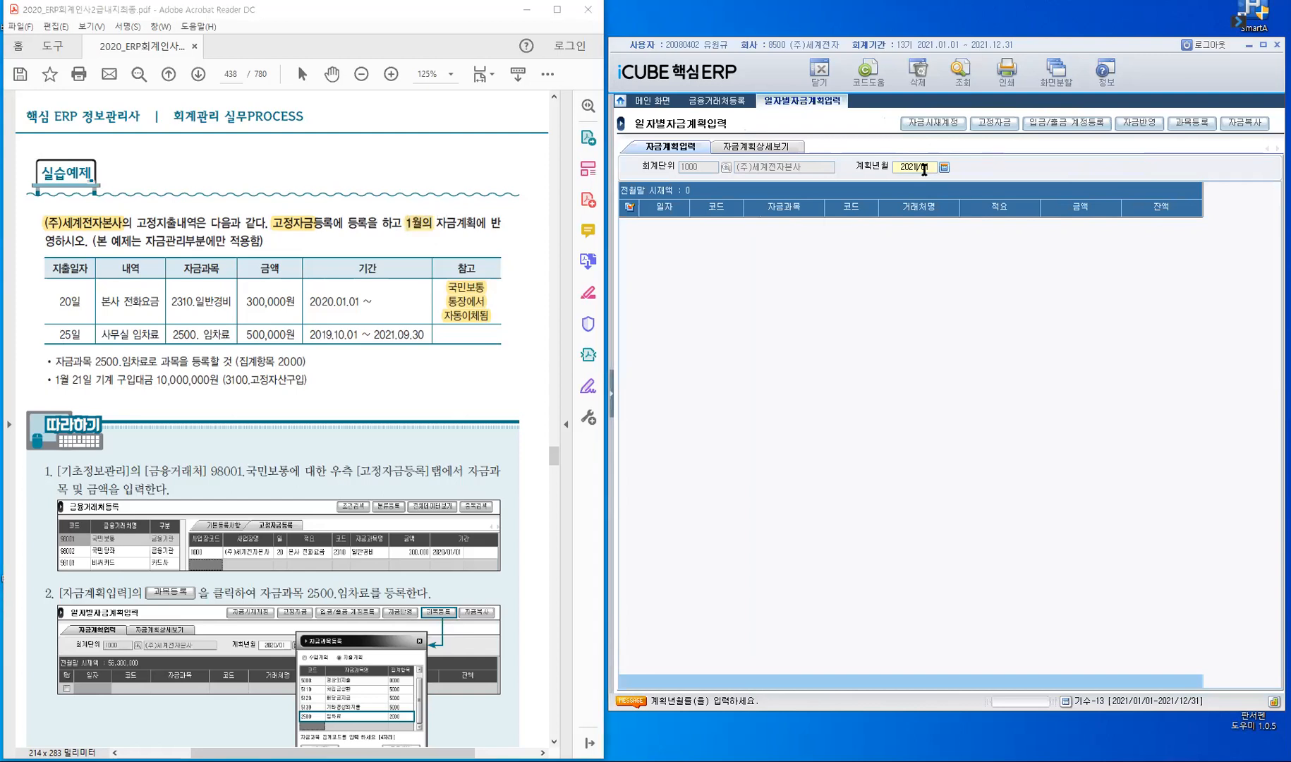
{"action": "key", "text": "Return"}
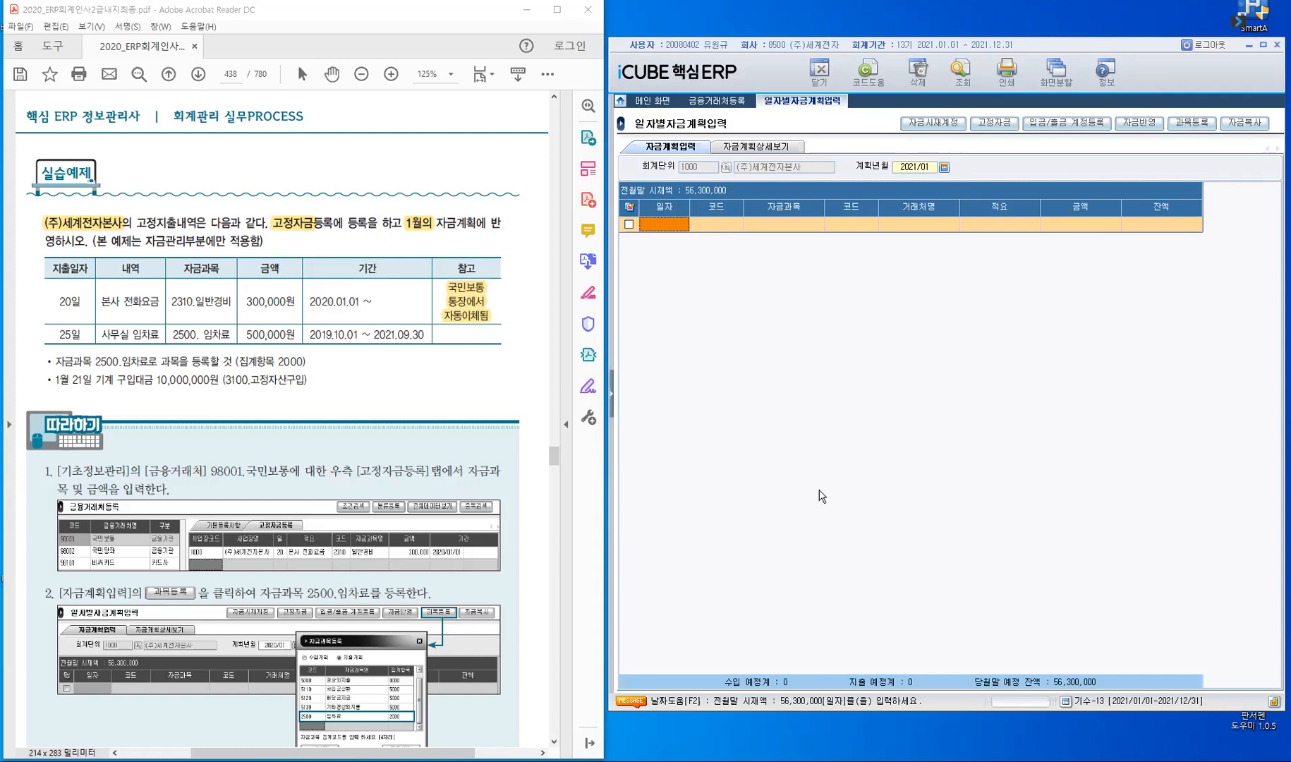
- Highlight "자금과목" in the exercise's notes and show the 지출계획 subjects in 자금과목등록
{"action": "key", "text": "ctrl"}
{"action": "double_click", "coordinate": [90, 361]}
{"action": "left_click", "coordinate": [97, 343]}
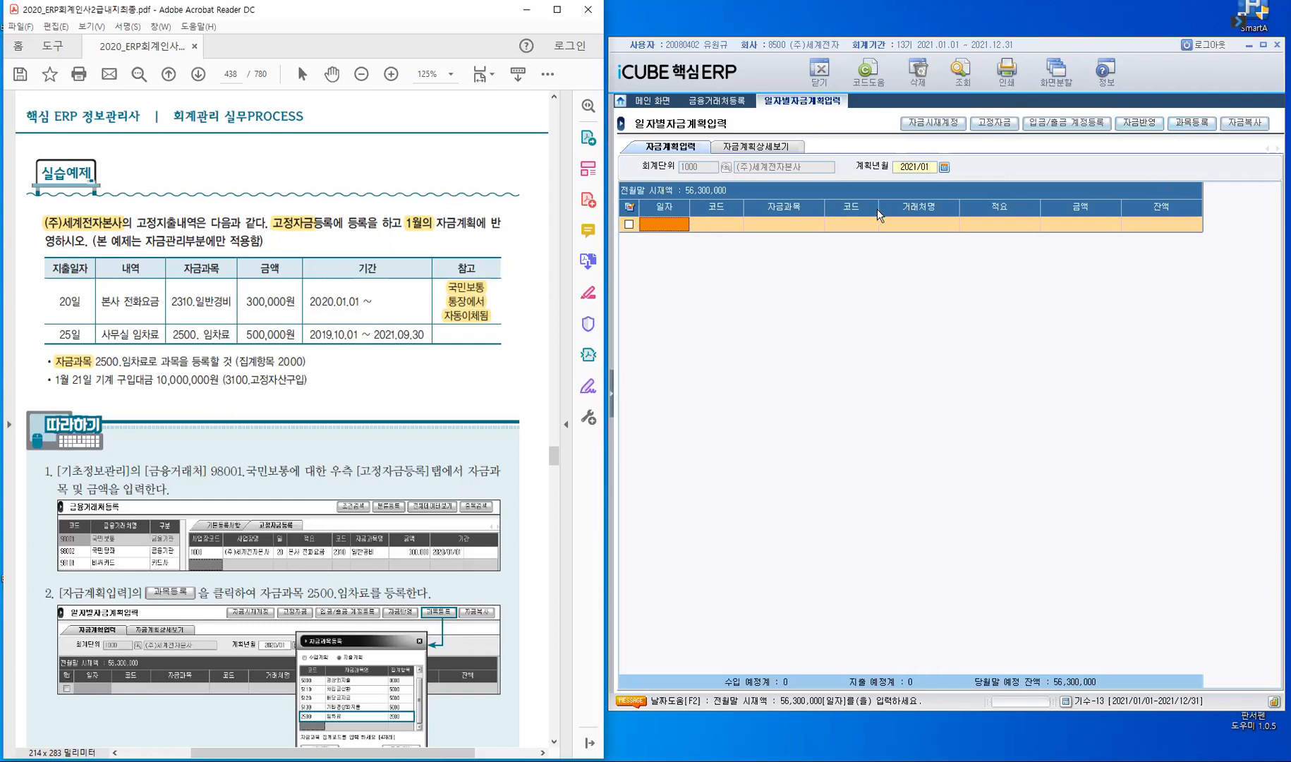
{"action": "left_click", "coordinate": [1202, 127]}
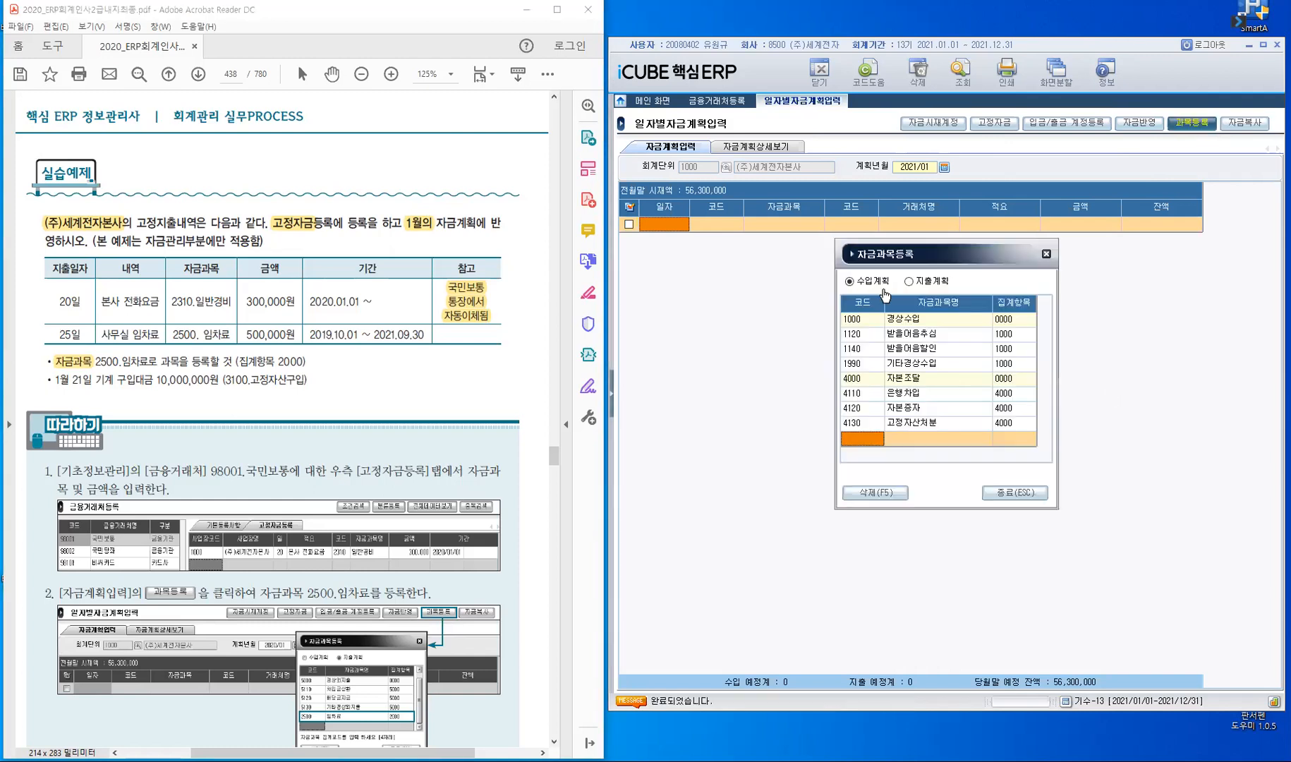
{"action": "left_click", "coordinate": [911, 282]}
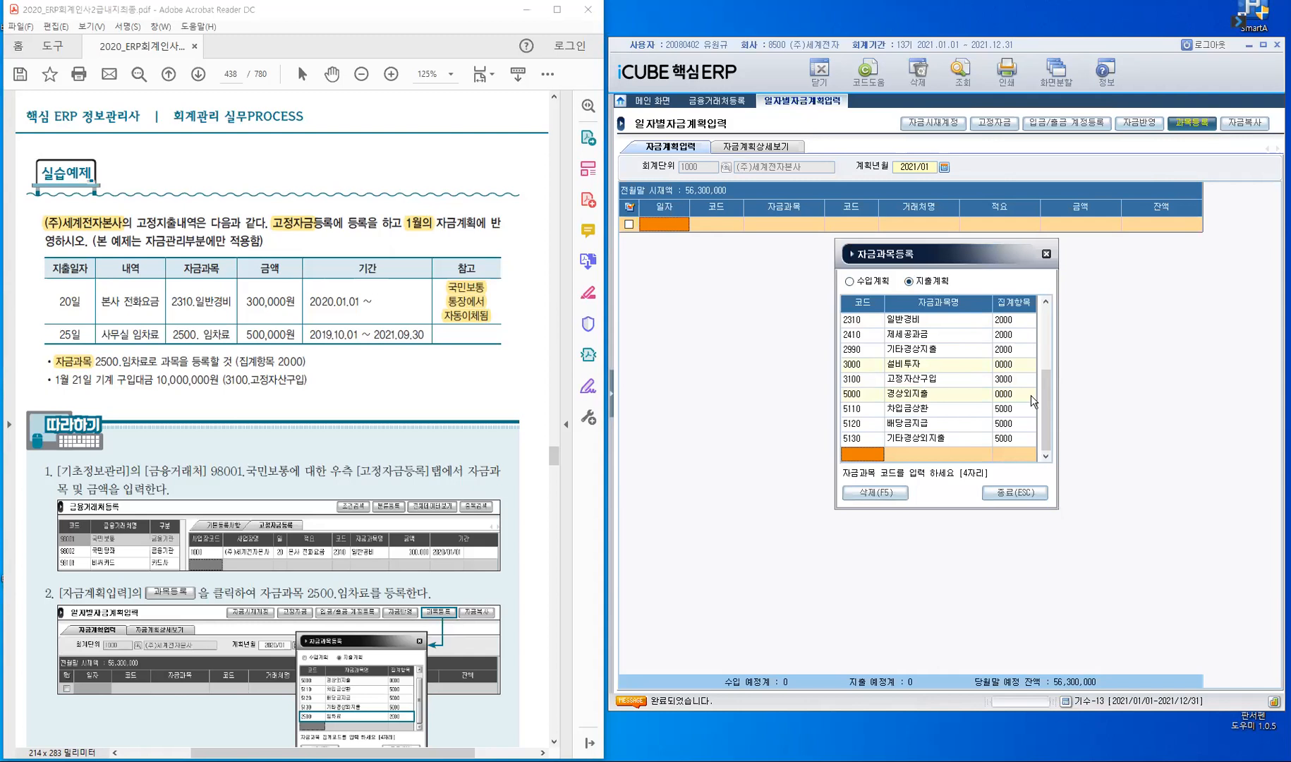
- Register expenditure fund subject 2500 임차료 with 집계항목 2000 and close the subject registration
{"action": "left_click_drag", "start_coordinate": [1046, 395], "coordinate": [1047, 315]}
{"action": "type", "text": "2500"}
{"action": "key", "text": "Return"}
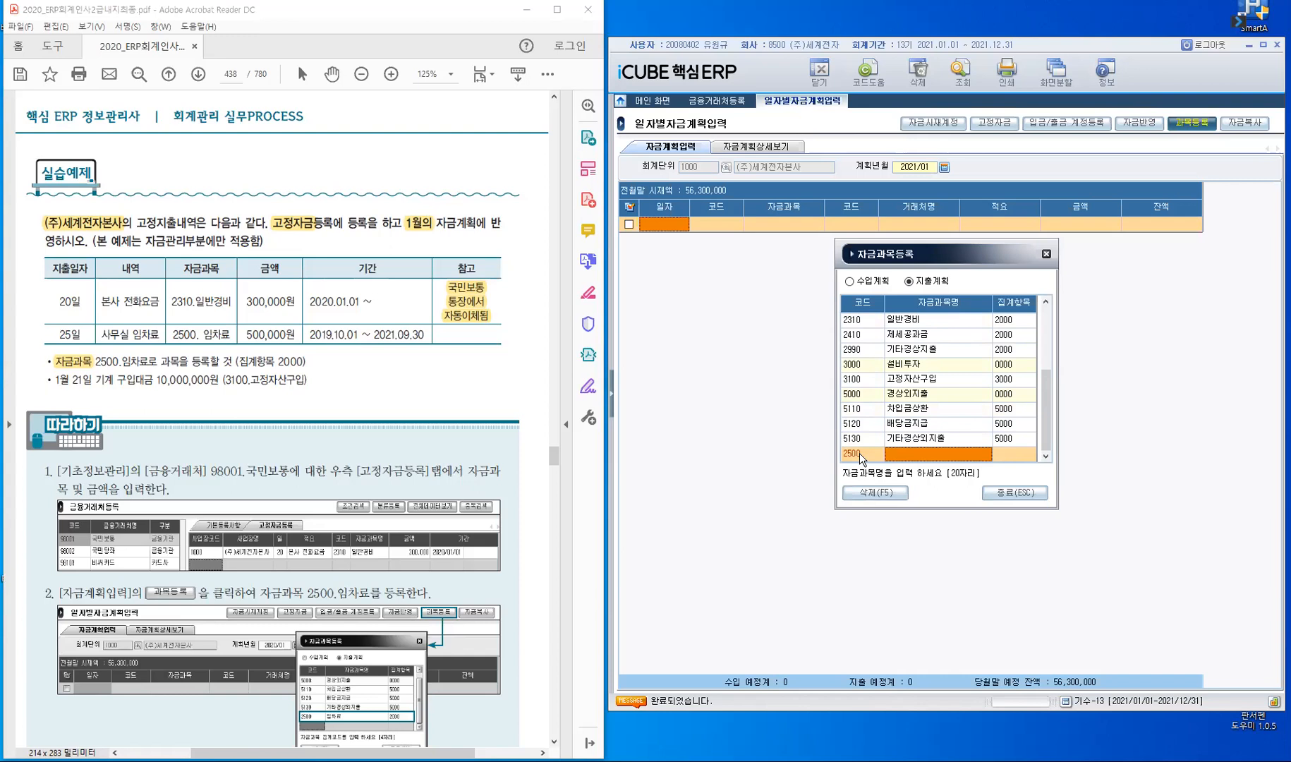
{"action": "type", "text": "임차료"}
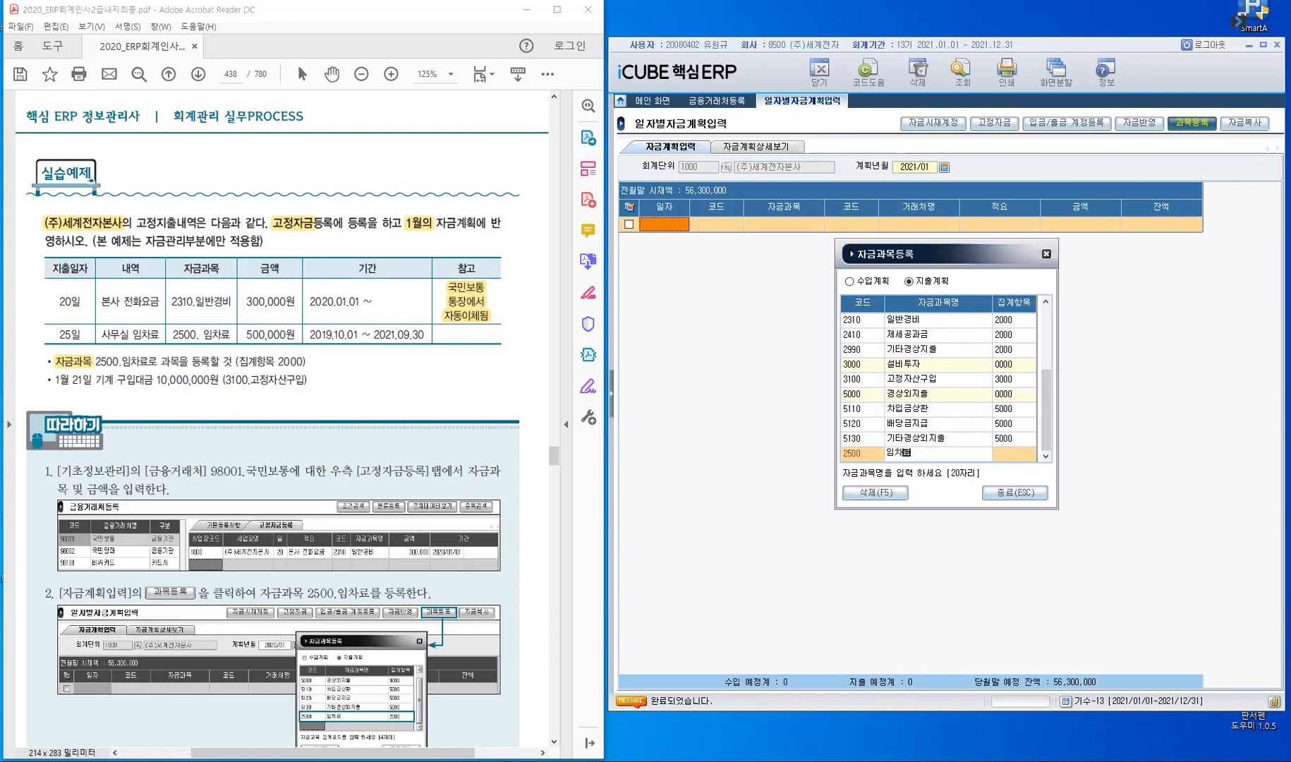
{"action": "key", "text": "Return"}
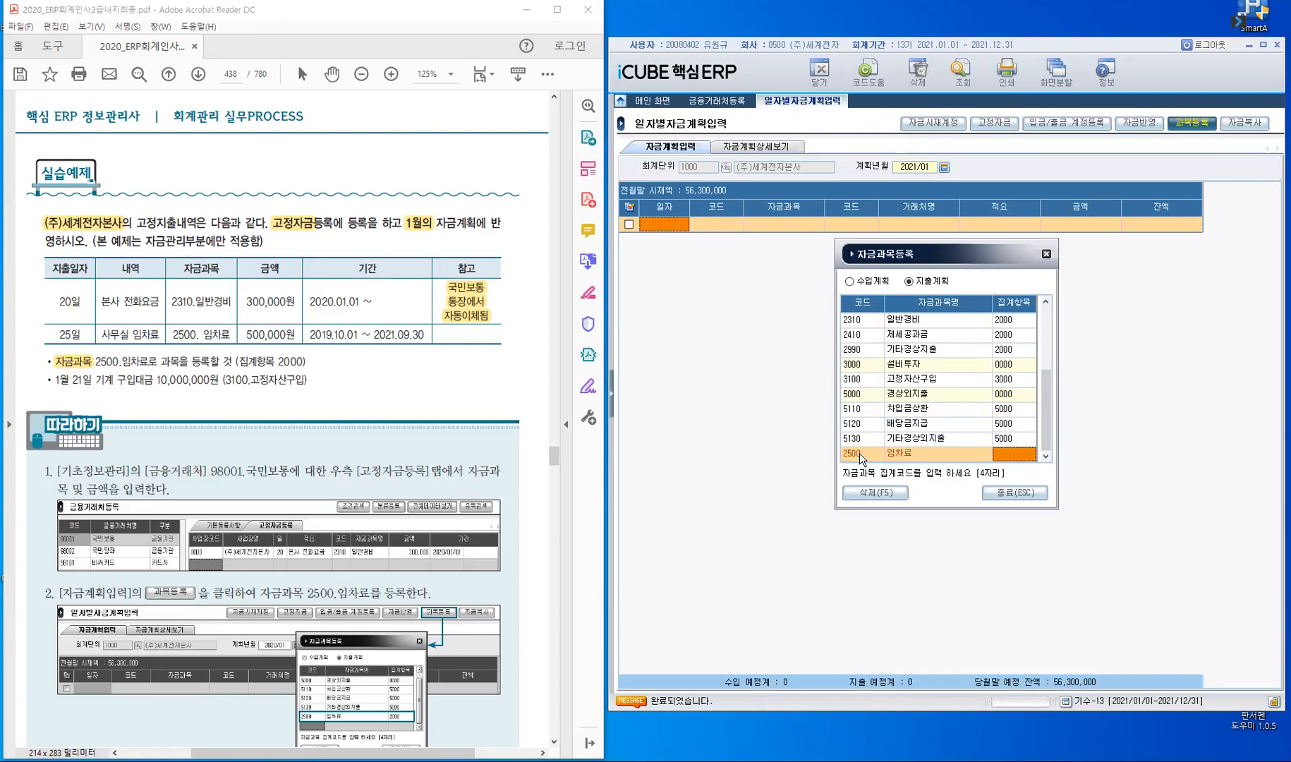
{"action": "type", "text": "2"}
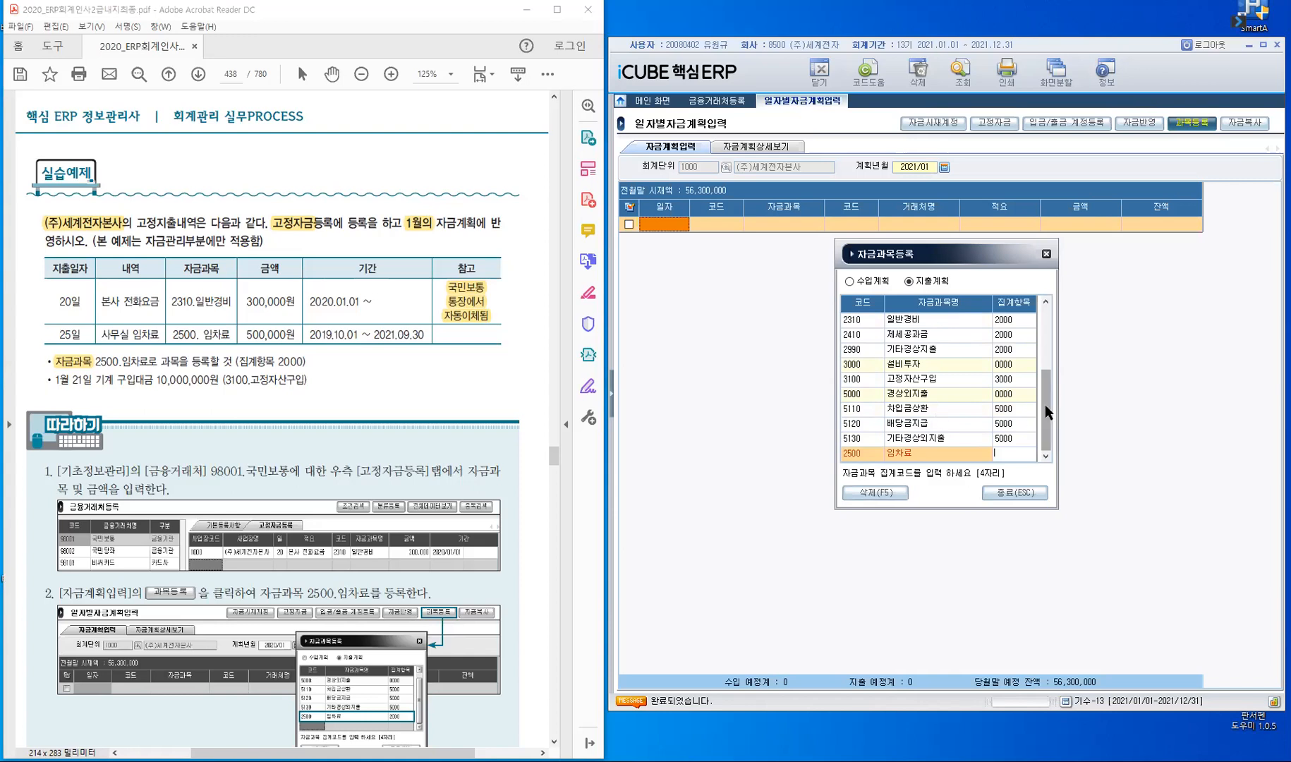
{"action": "scroll", "coordinate": [1021, 326], "scroll_direction": "up", "scroll_amount": 2}
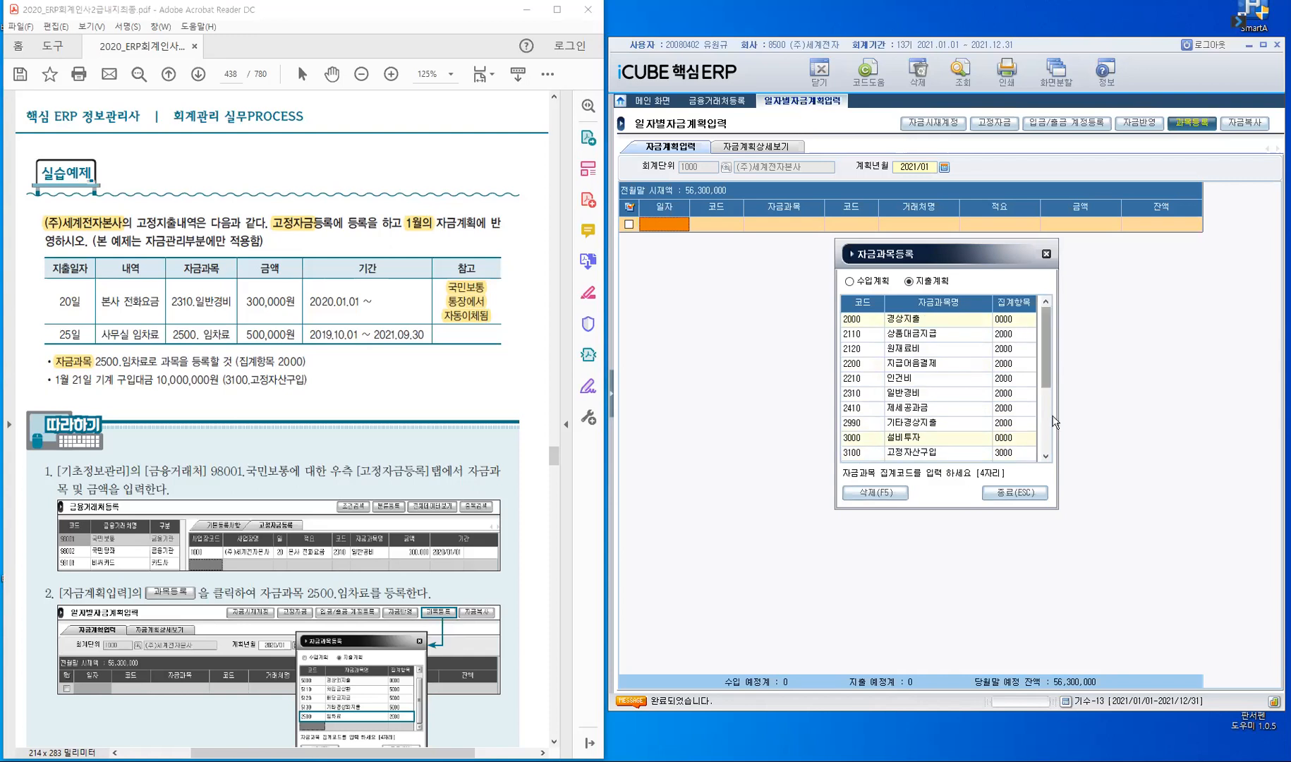
{"action": "scroll", "coordinate": [1052, 457], "scroll_direction": "down", "scroll_amount": 2}
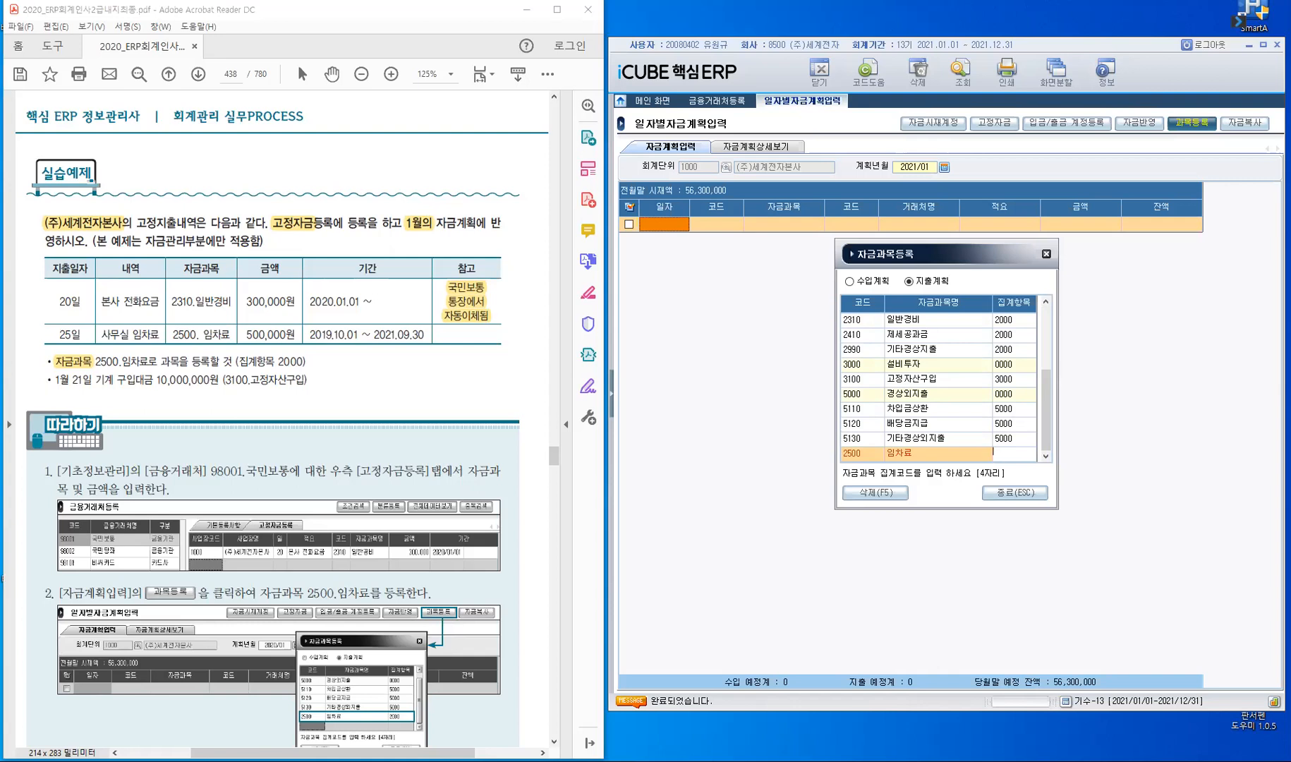
{"action": "type", "text": "2000"}
{"action": "key", "text": "Return"}
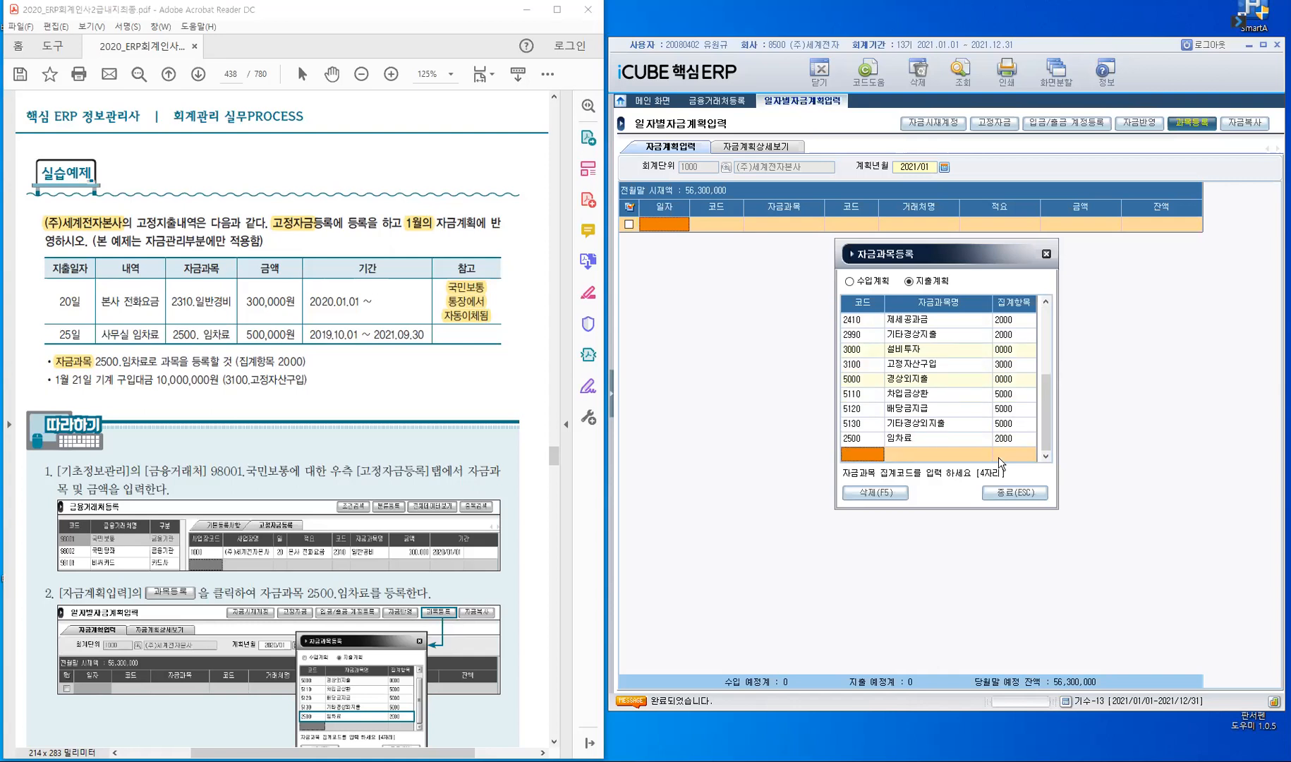
{"action": "left_click", "coordinate": [1028, 494]}
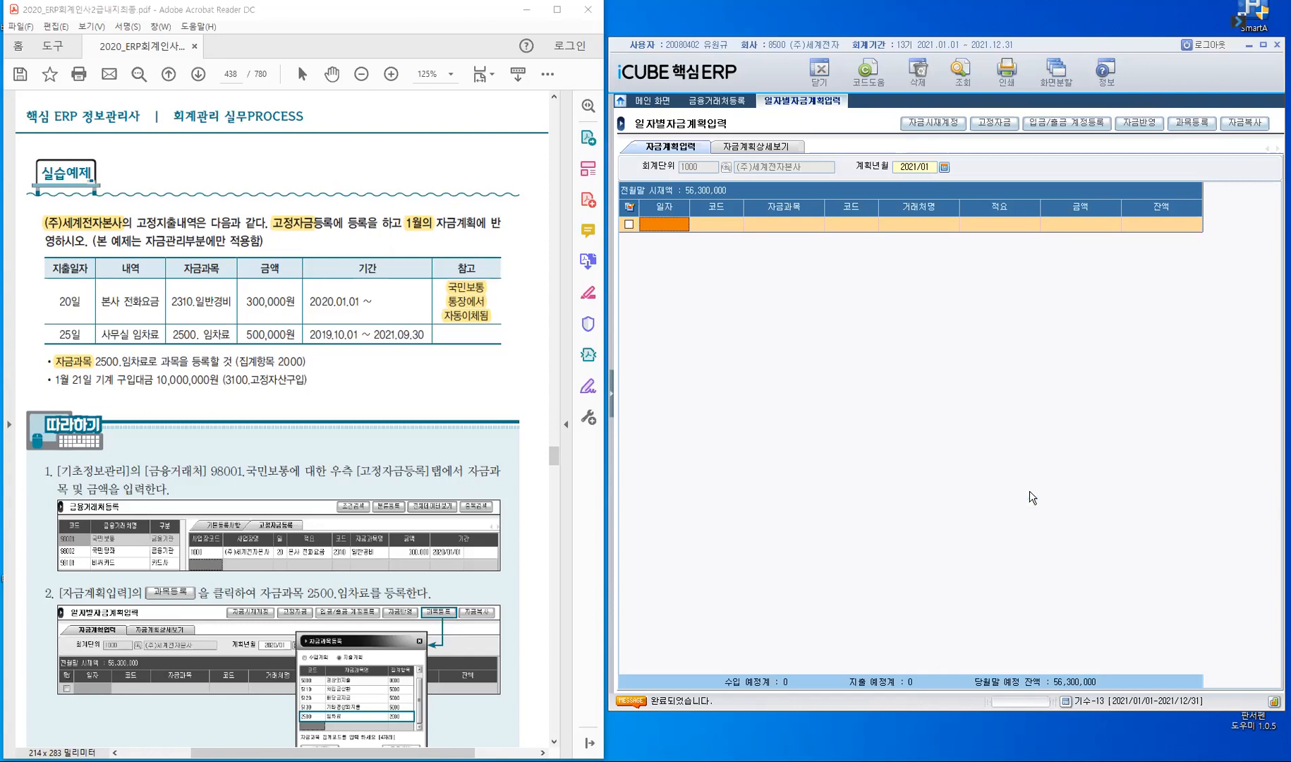
- Review where 2500 임차료 sits among the 지출계획 fund subjects and close the list
{"action": "left_click", "coordinate": [1191, 123]}
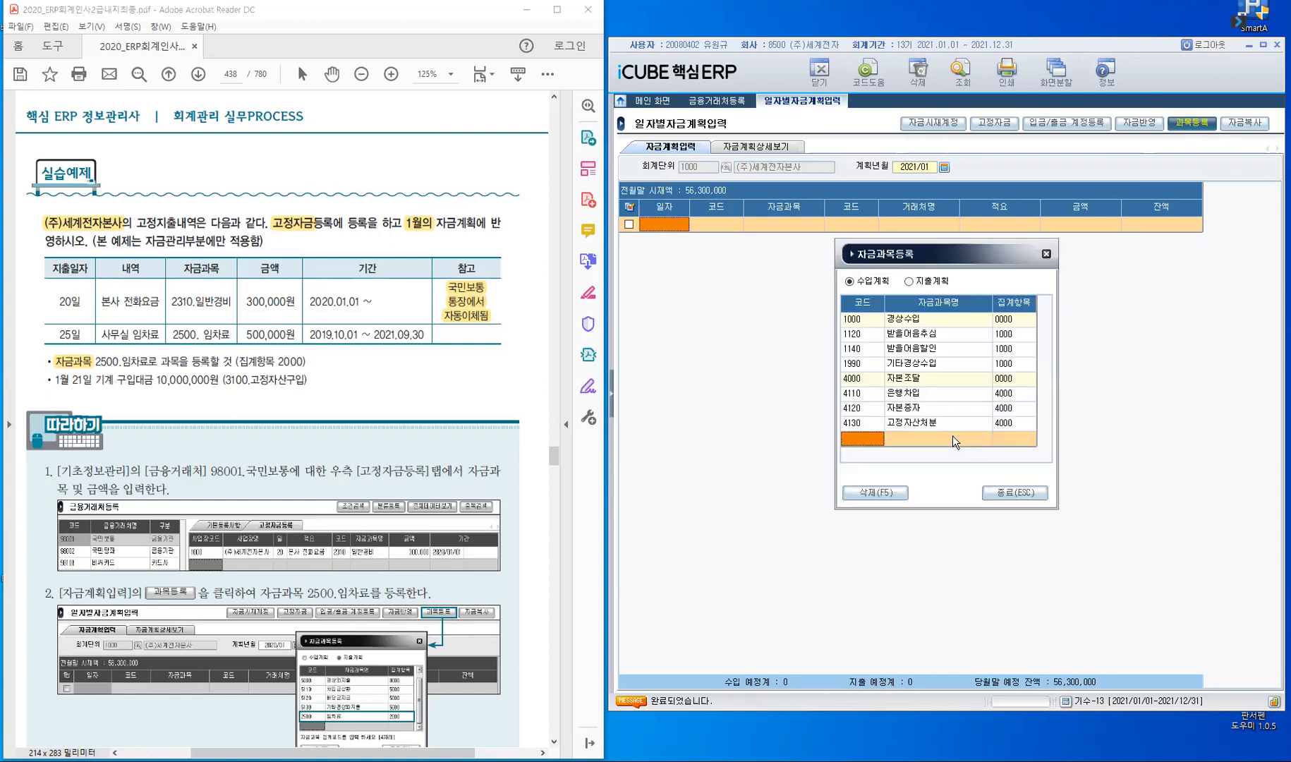
{"action": "left_click", "coordinate": [926, 282]}
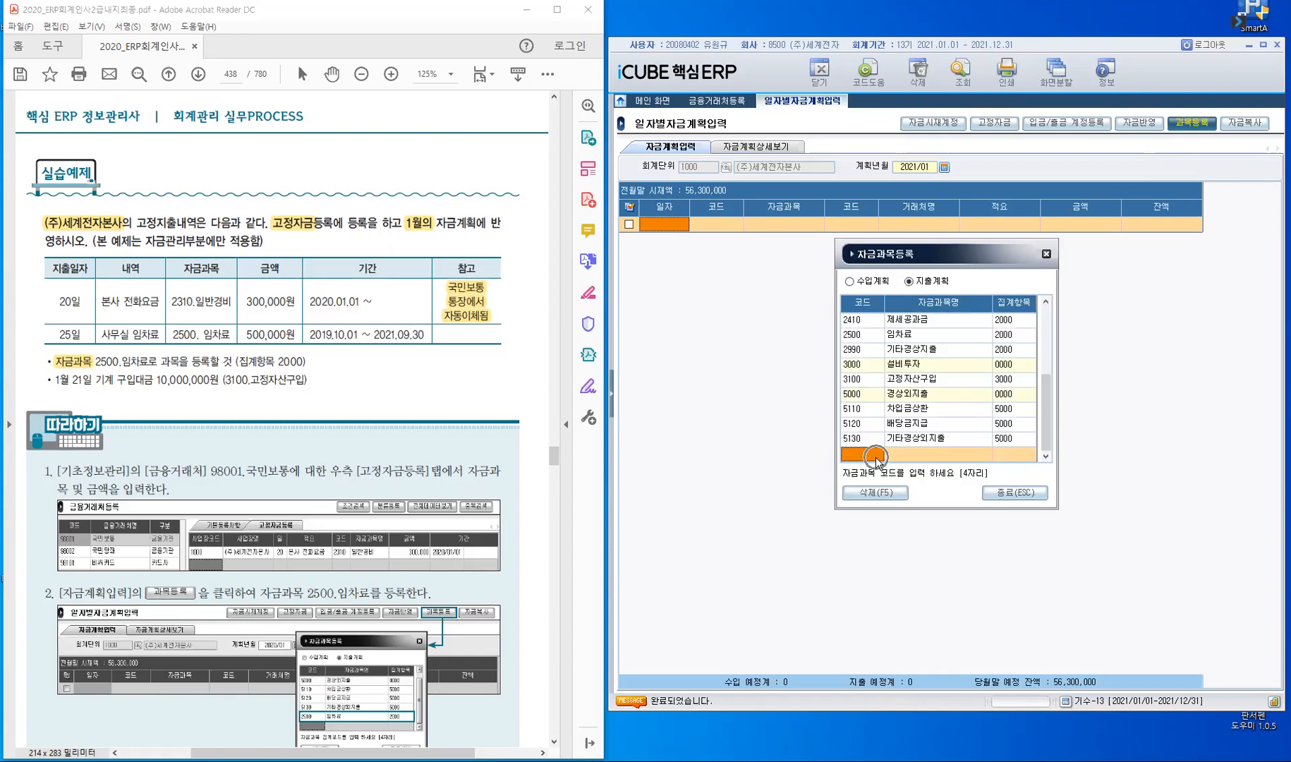
{"action": "scroll", "coordinate": [1026, 305], "scroll_direction": "up", "scroll_amount": 2}
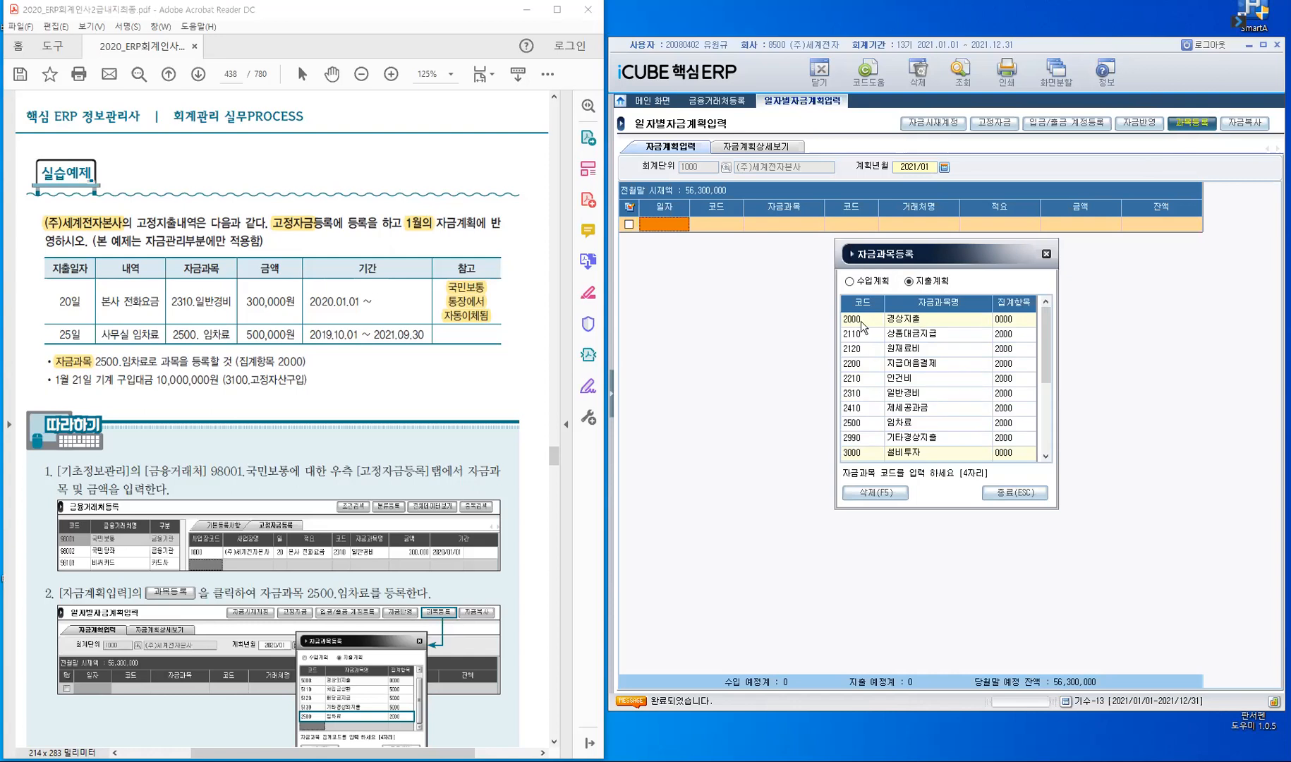
{"action": "scroll", "coordinate": [940, 422], "scroll_direction": "down", "scroll_amount": 2}
{"action": "left_click", "coordinate": [902, 336]}
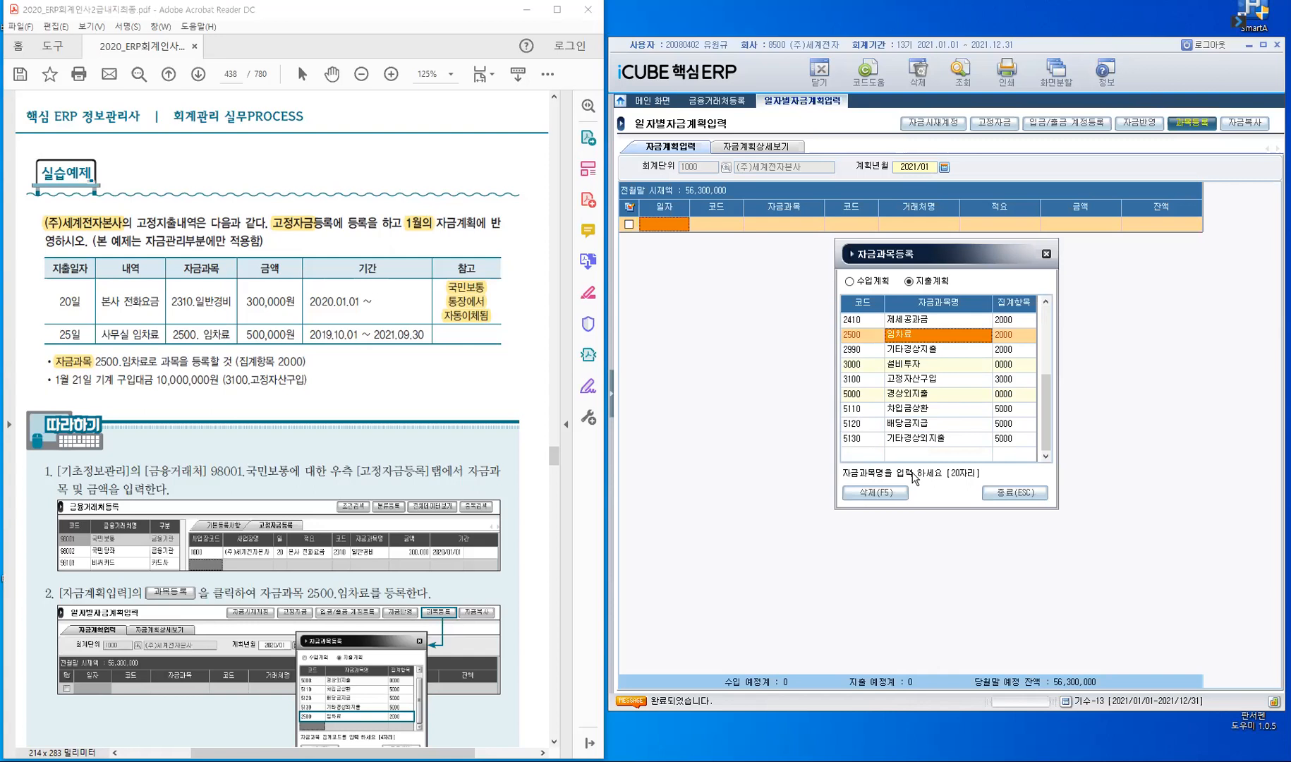
{"action": "scroll", "coordinate": [880, 422], "scroll_direction": "up", "scroll_amount": 2}
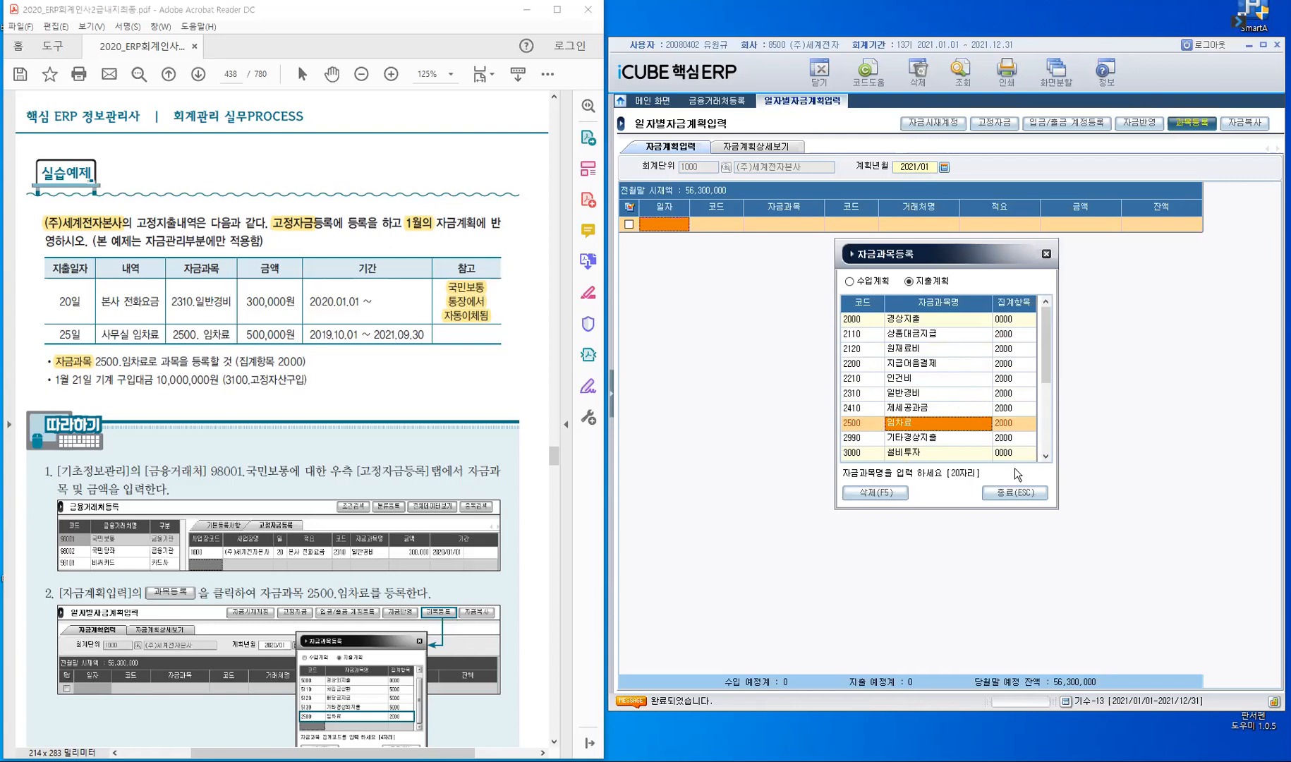
{"action": "left_click", "coordinate": [1019, 495]}
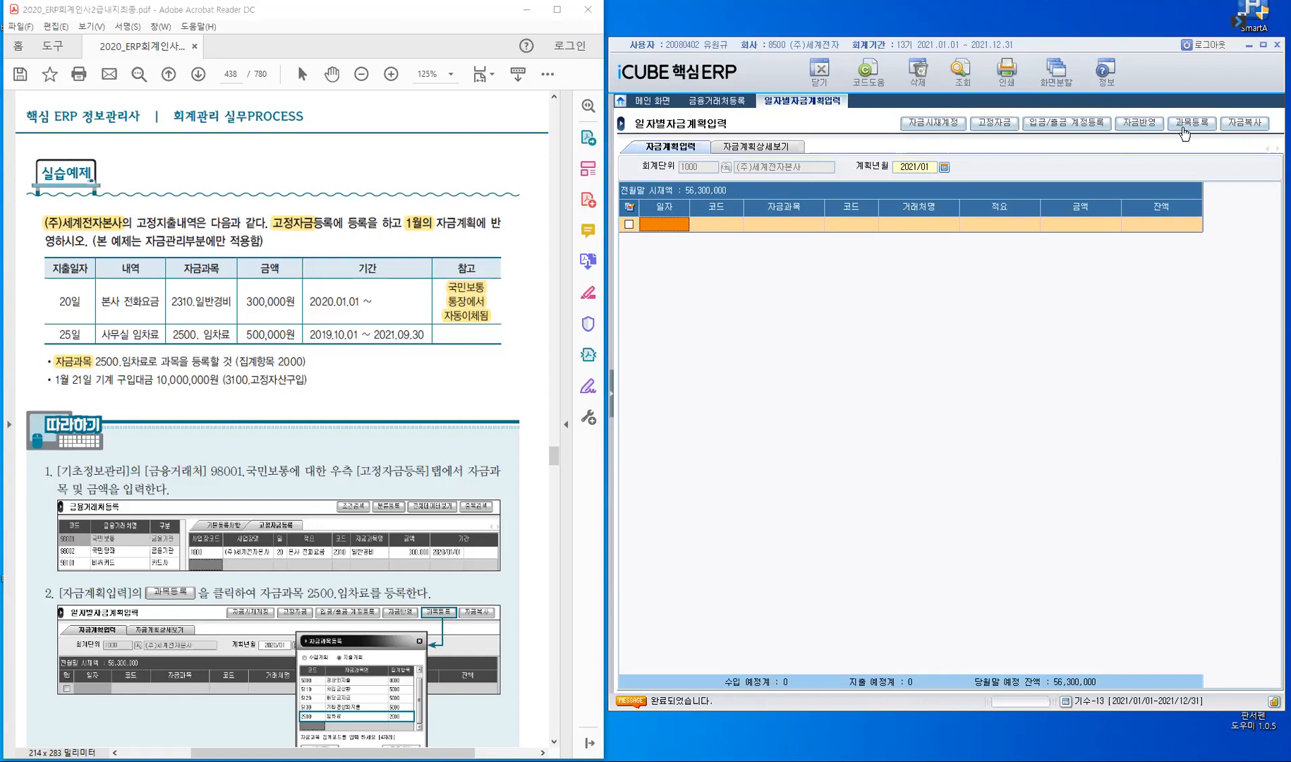
- Add a fixed-fund row to the plan's 고정자금등록 with day 25, description 사무실임차료 and fund subject 2500
{"action": "left_click", "coordinate": [996, 125]}
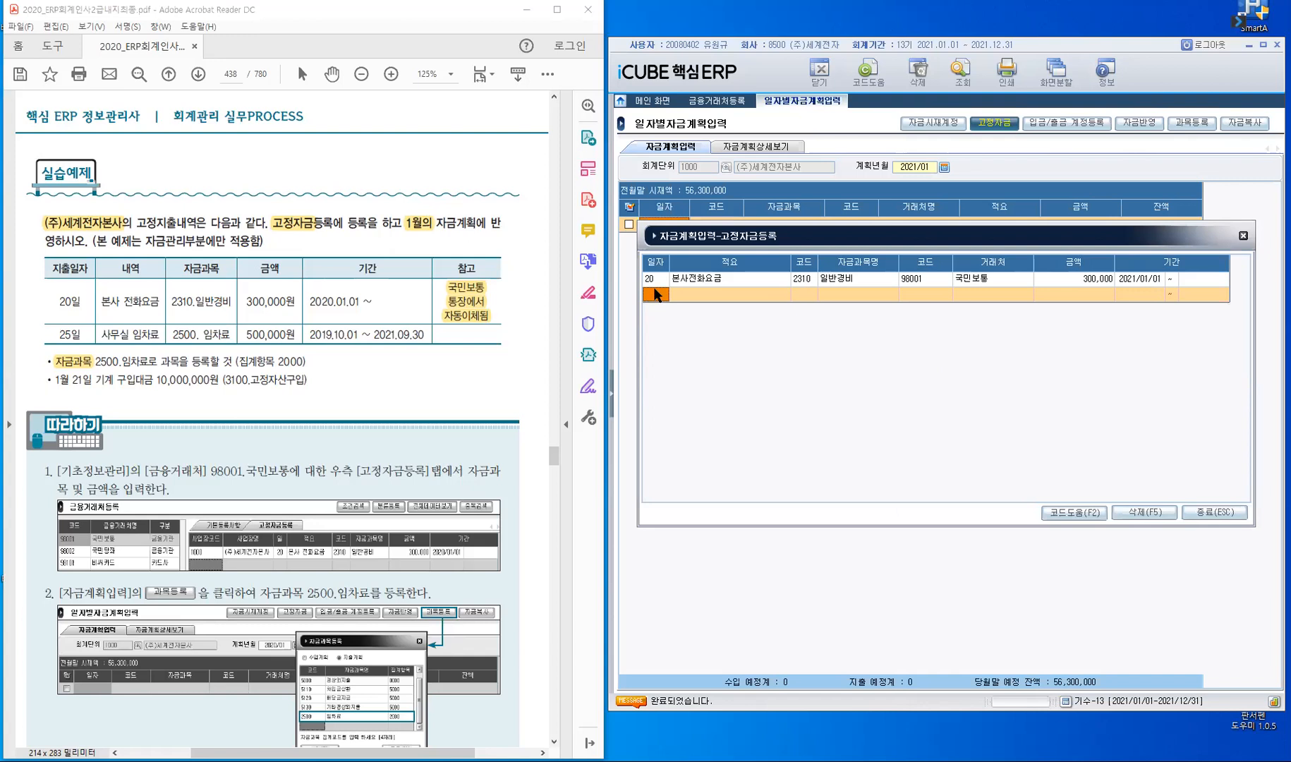
{"action": "type", "text": "25"}
{"action": "key", "text": "Return"}
{"action": "type", "text": "사뭇"}
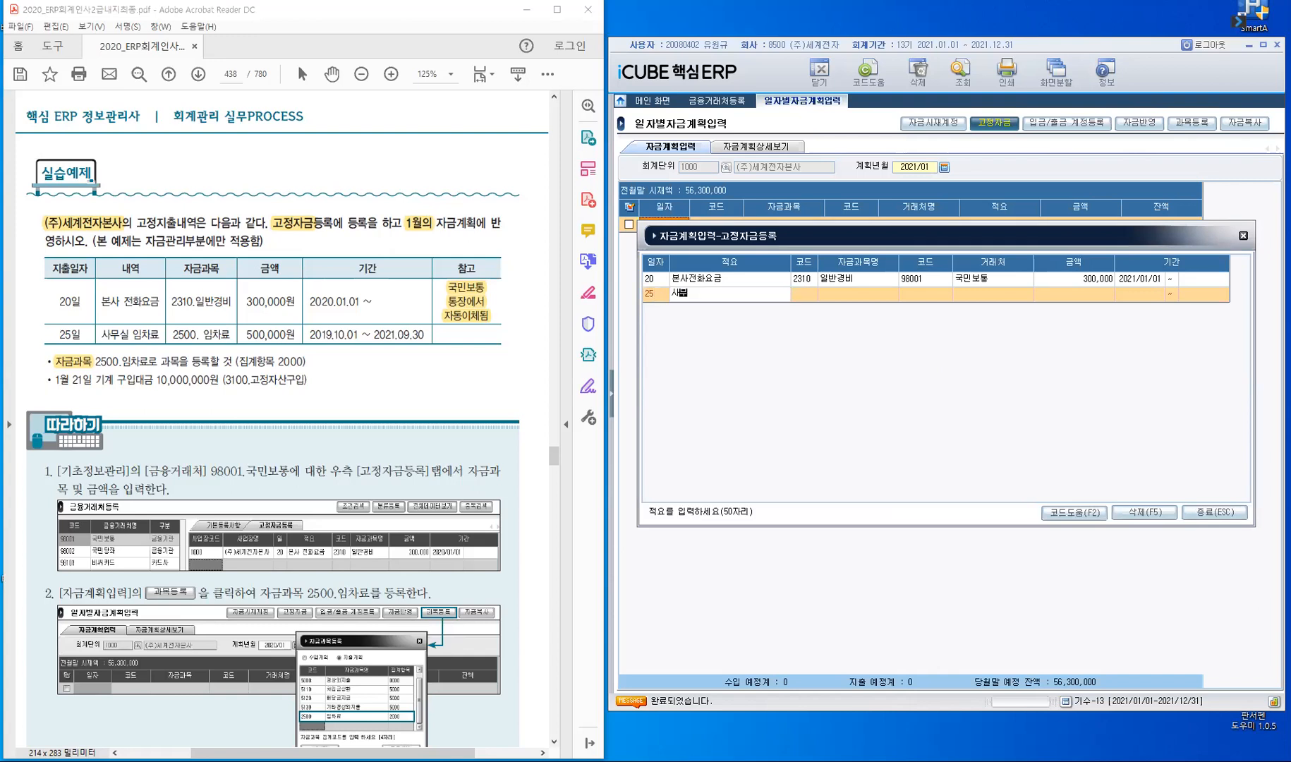
{"action": "type", "text": "실임차료"}
{"action": "key", "text": "Return"}
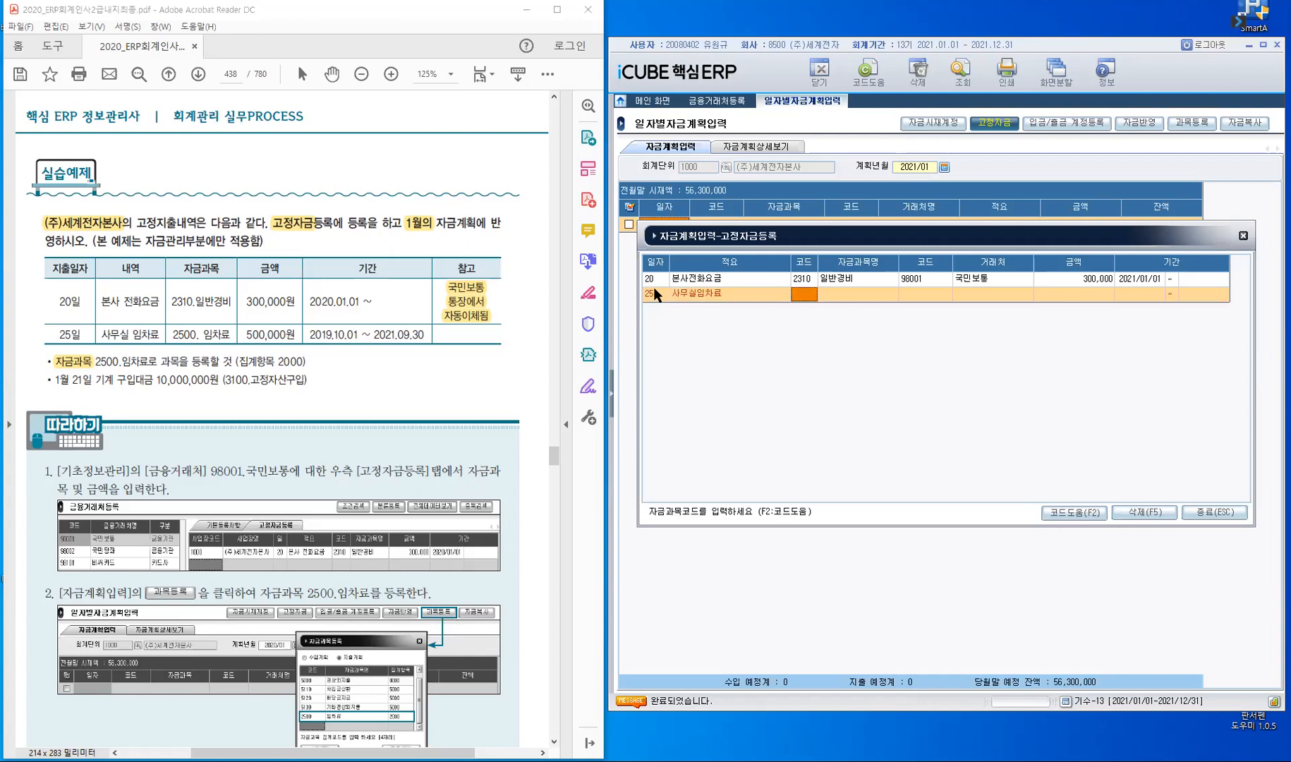
{"action": "type", "text": "2500"}
{"action": "key", "text": "Return"}
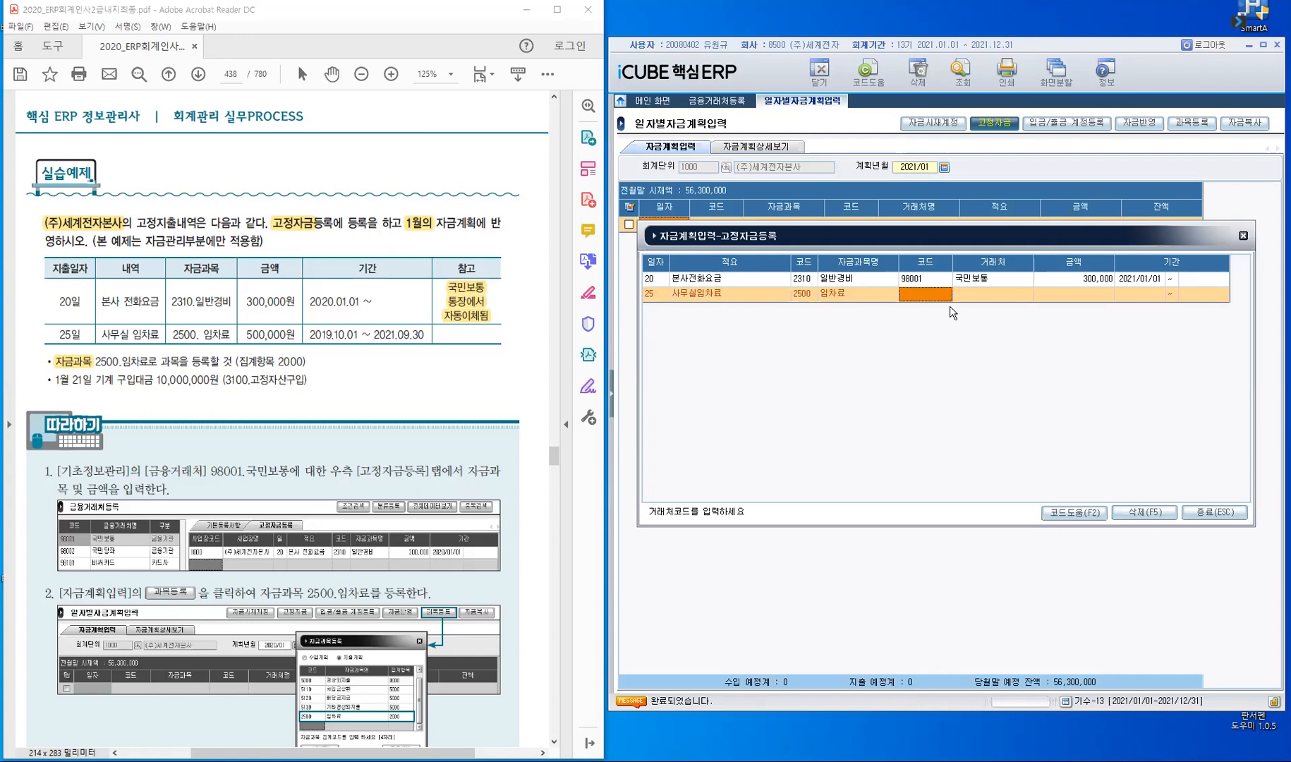
{"action": "key", "text": "F2"}
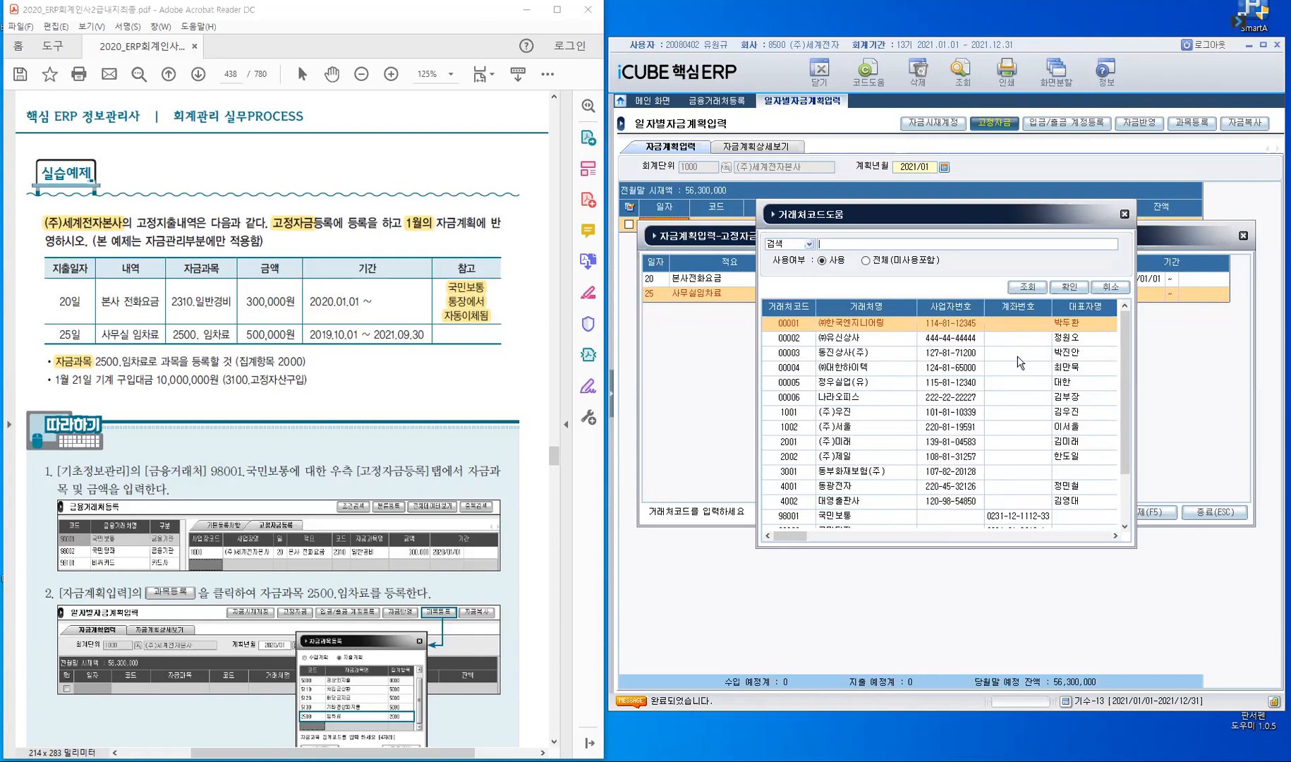
{"action": "left_click", "coordinate": [1111, 287]}
{"action": "left_click", "coordinate": [1106, 293]}
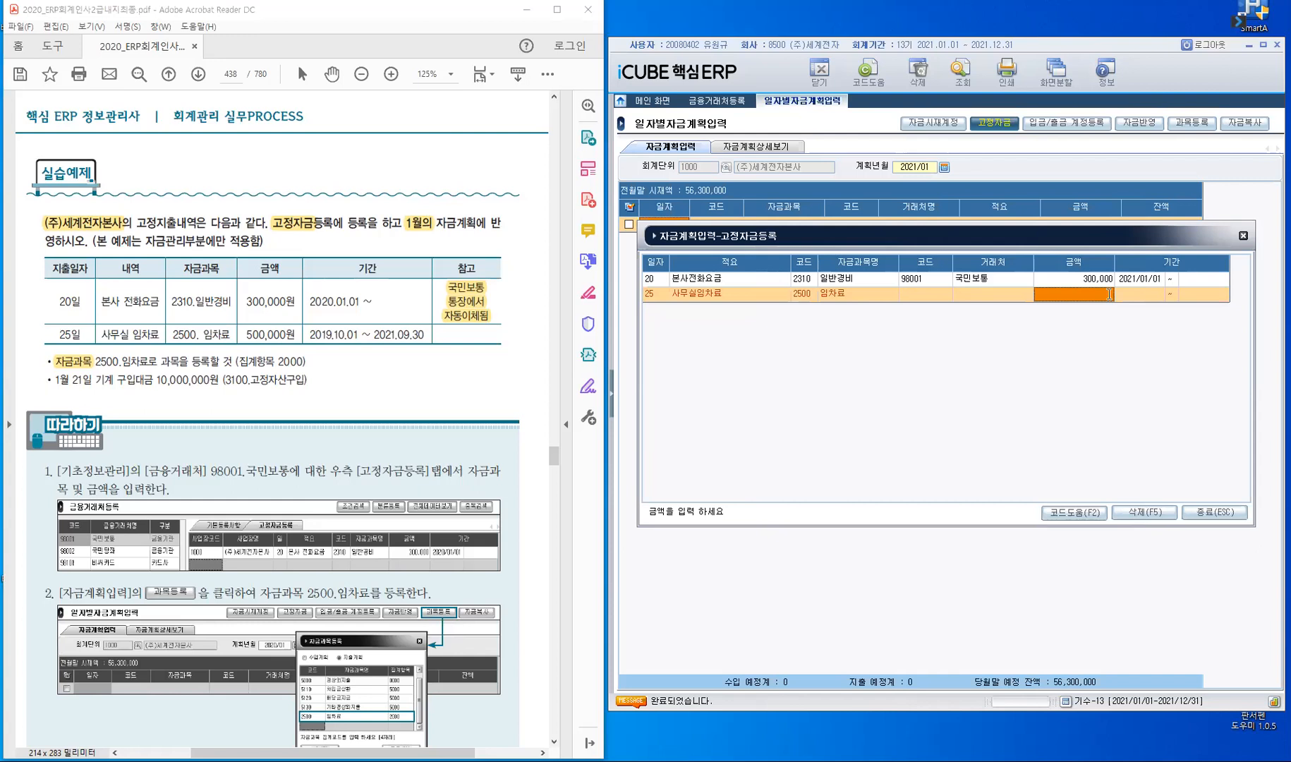
- Give the 사무실임차료 fixed-fund row an amount of 500,000 and the period 2020/10/01 to 2022/09/30, and close 고정자금등록
{"action": "type", "text": "5000000"}
{"action": "key", "text": "Return"}
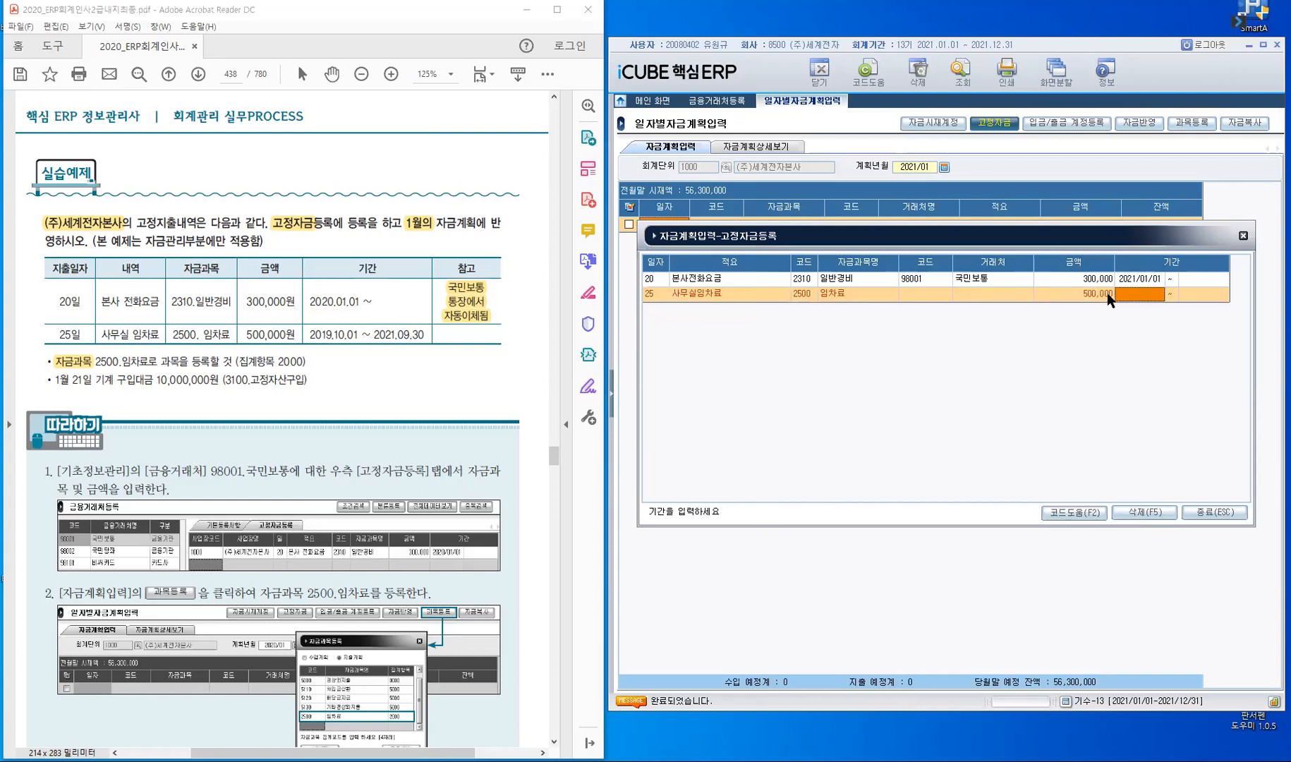
{"action": "type", "text": "2020/10/01"}
{"action": "key", "text": "Return"}
{"action": "type", "text": "2"}
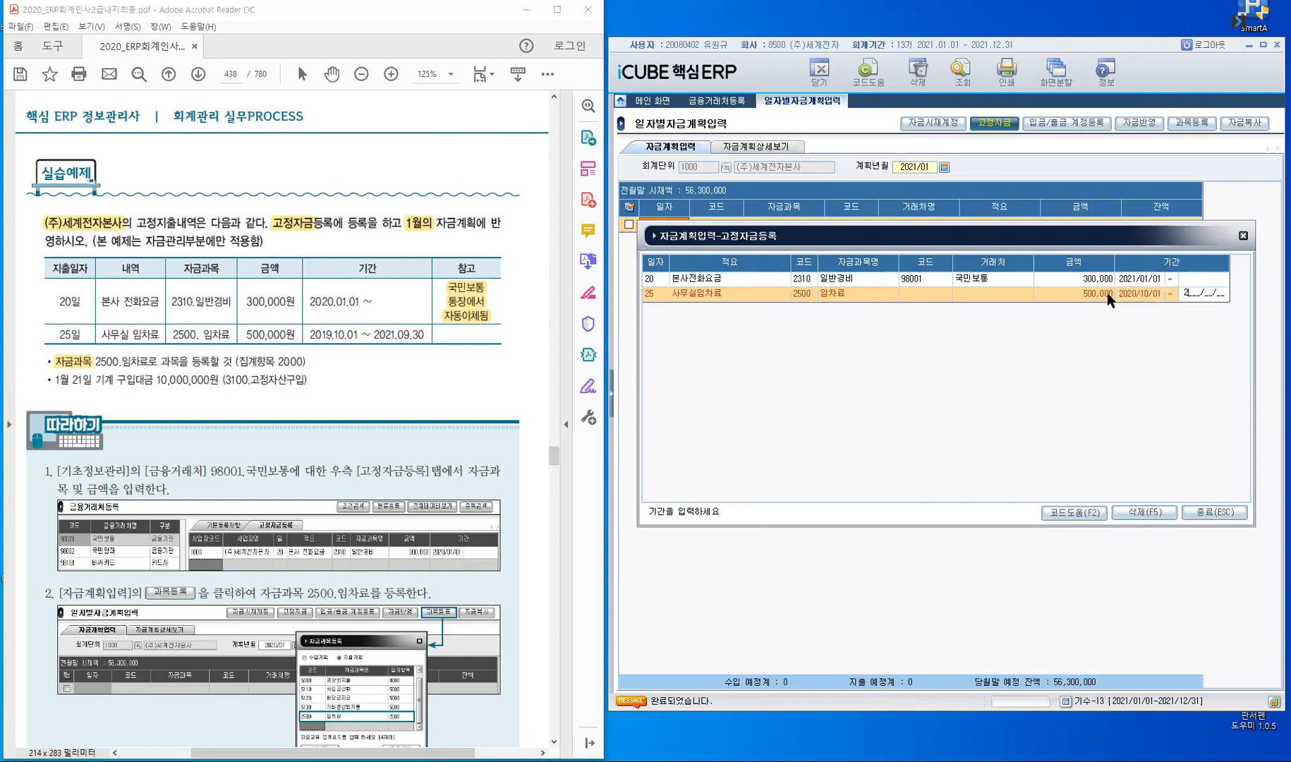
{"action": "type", "text": "022/09/30"}
{"action": "key", "text": "Return"}
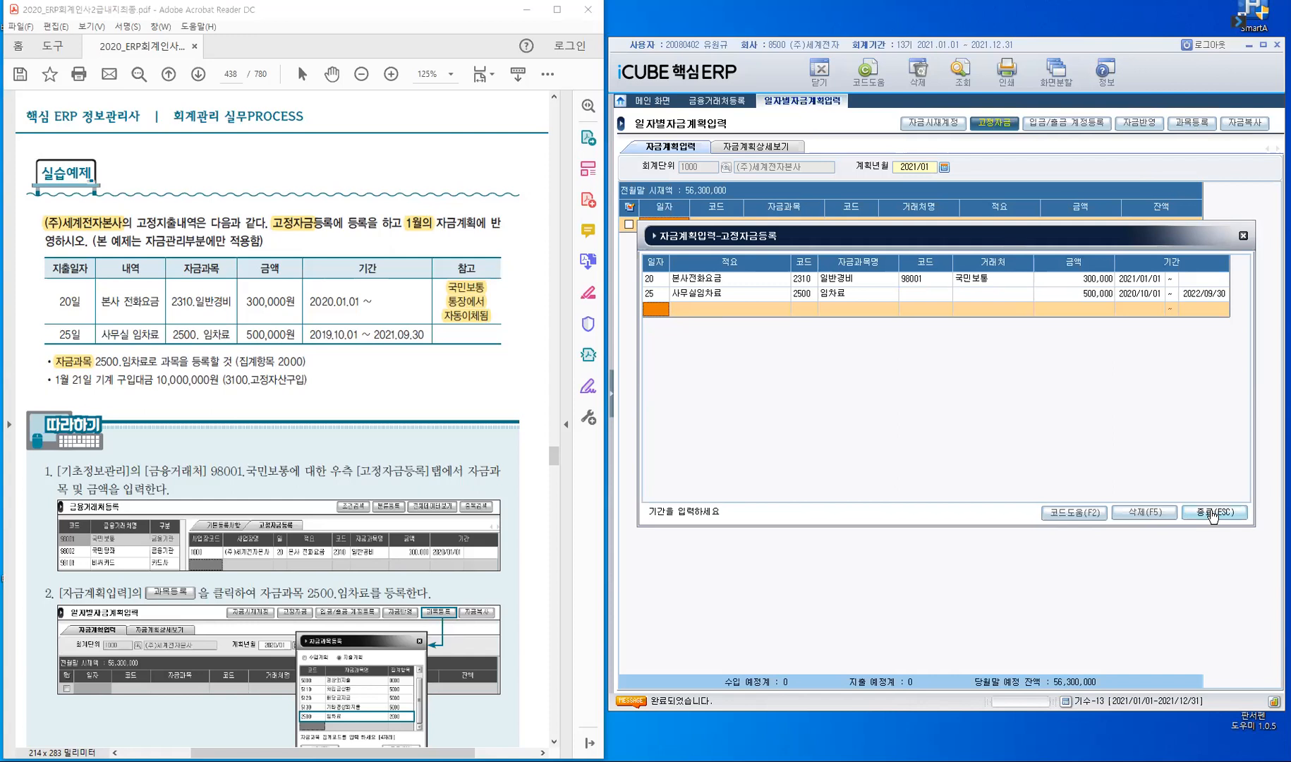
{"action": "key", "text": "Escape"}
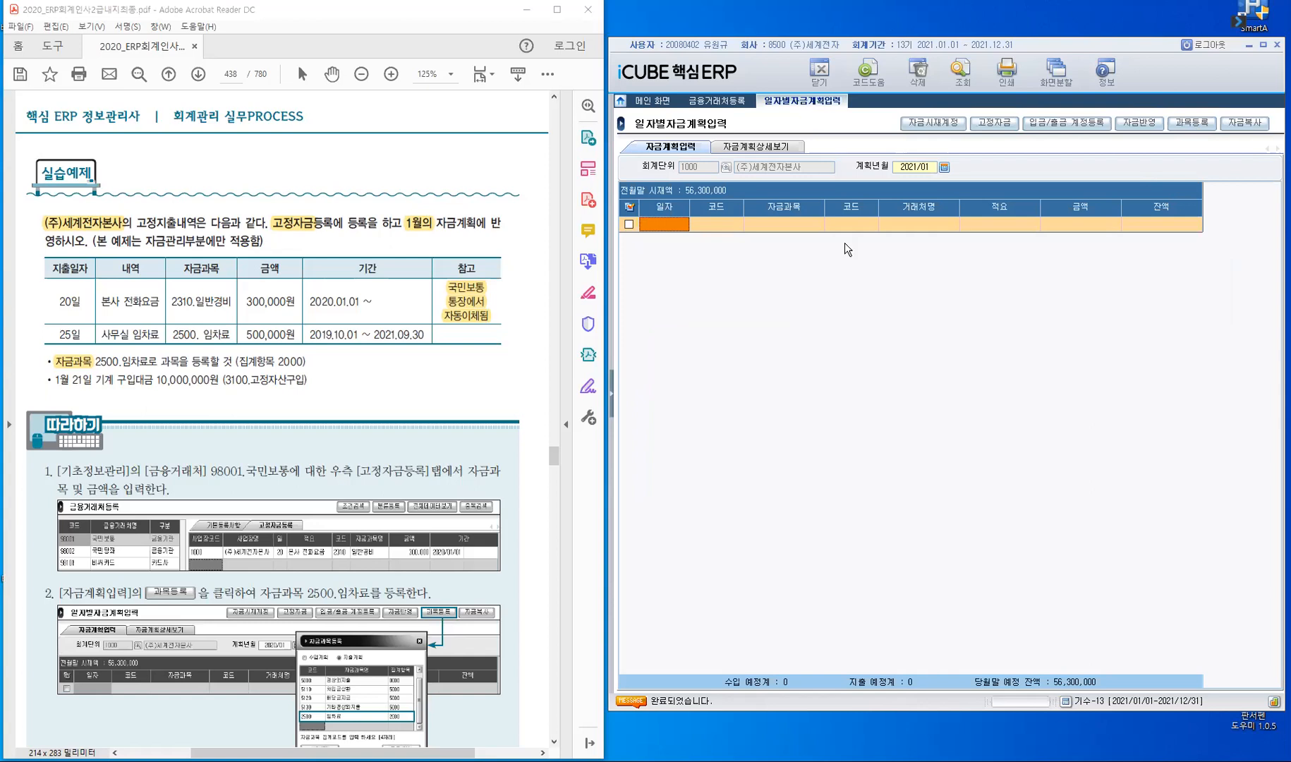
- Reflect the fixed funds in the plan for 2021/01/01 to 2021/01/31, with 전표조회기간 starting on 2021/01/01
{"action": "left_click", "coordinate": [1142, 131]}
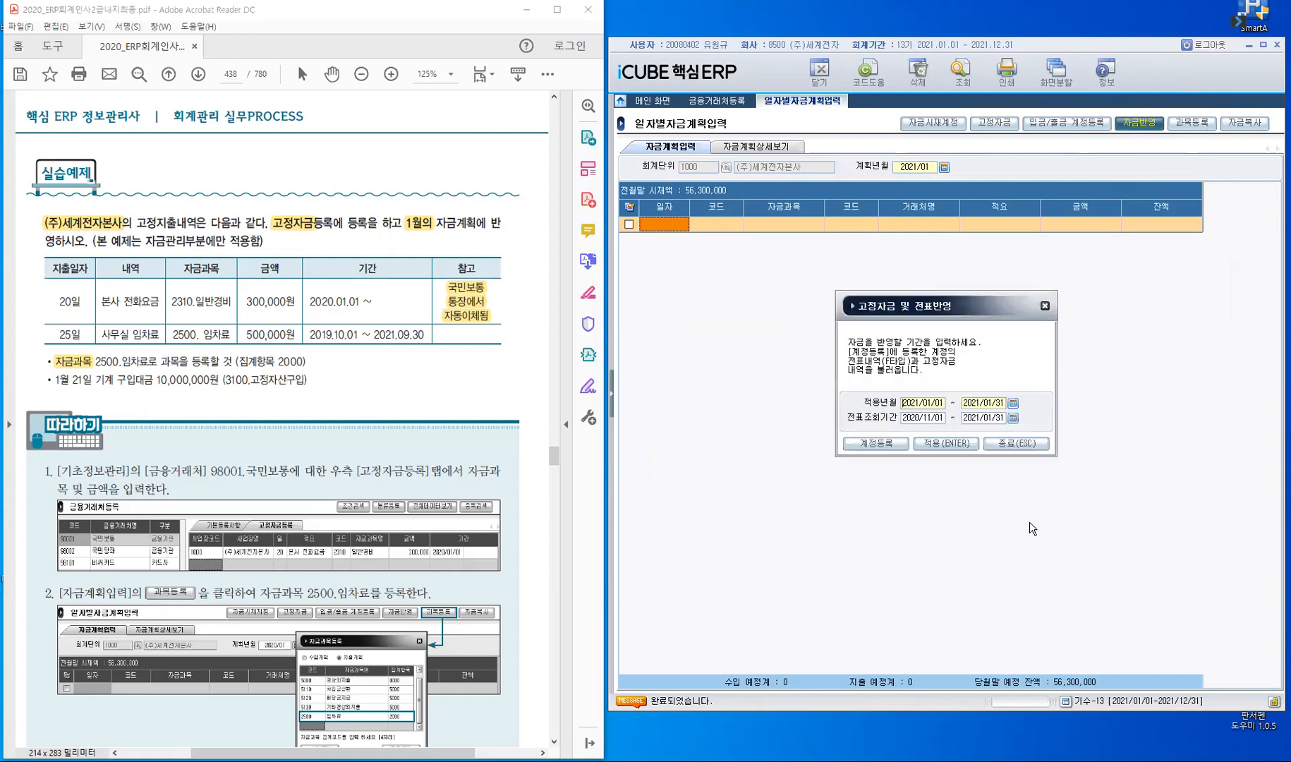
{"action": "left_click_drag", "start_coordinate": [991, 307], "coordinate": [1013, 248]}
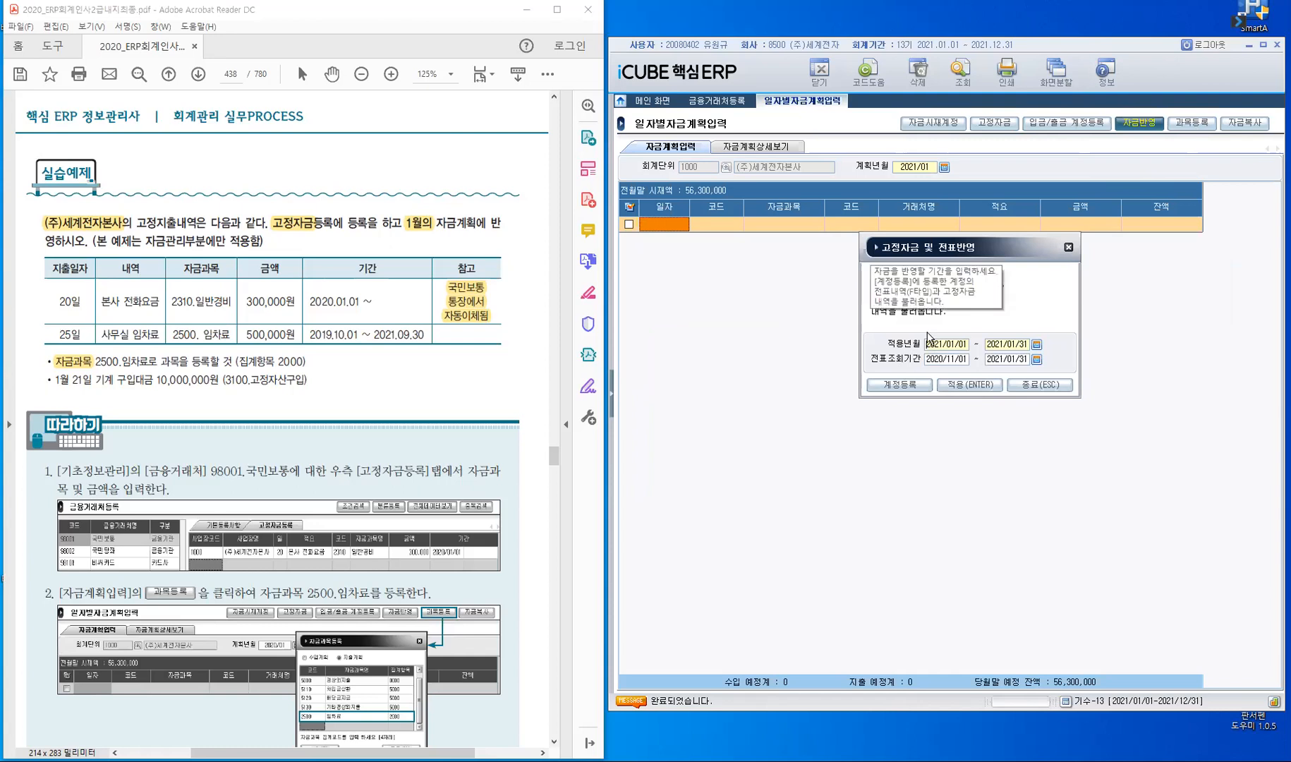
{"action": "left_click", "coordinate": [918, 372]}
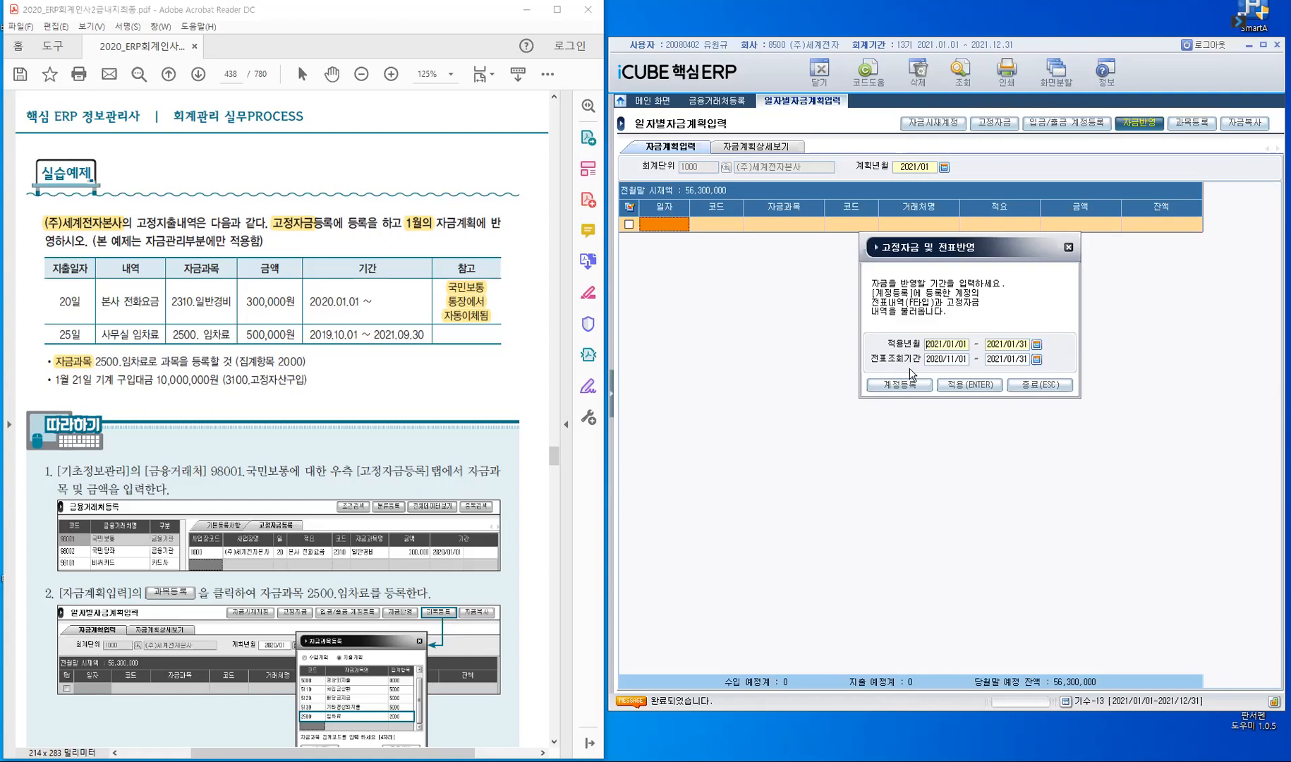
{"action": "key", "text": "Tab"}
{"action": "key", "text": "Tab"}
{"action": "type", "text": "2021/01/01"}
{"action": "left_click", "coordinate": [987, 387]}
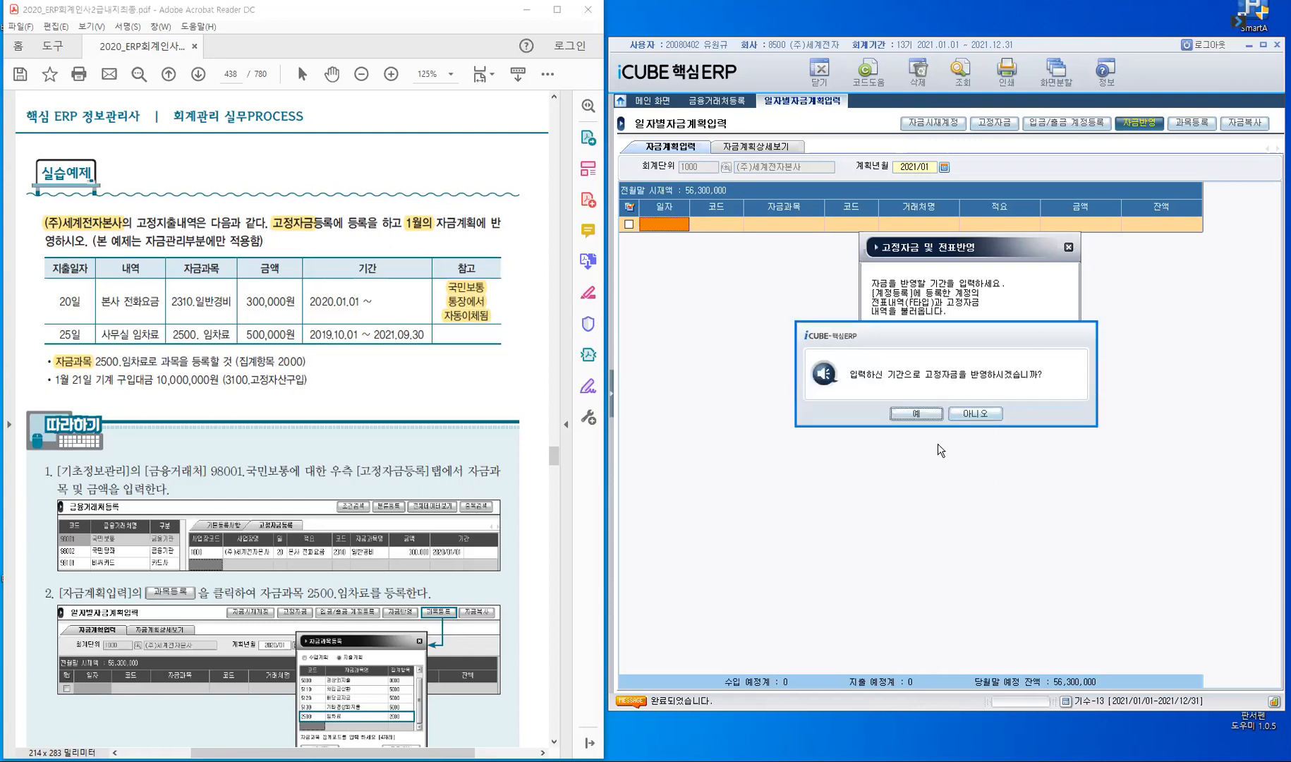
{"action": "left_click", "coordinate": [910, 414]}
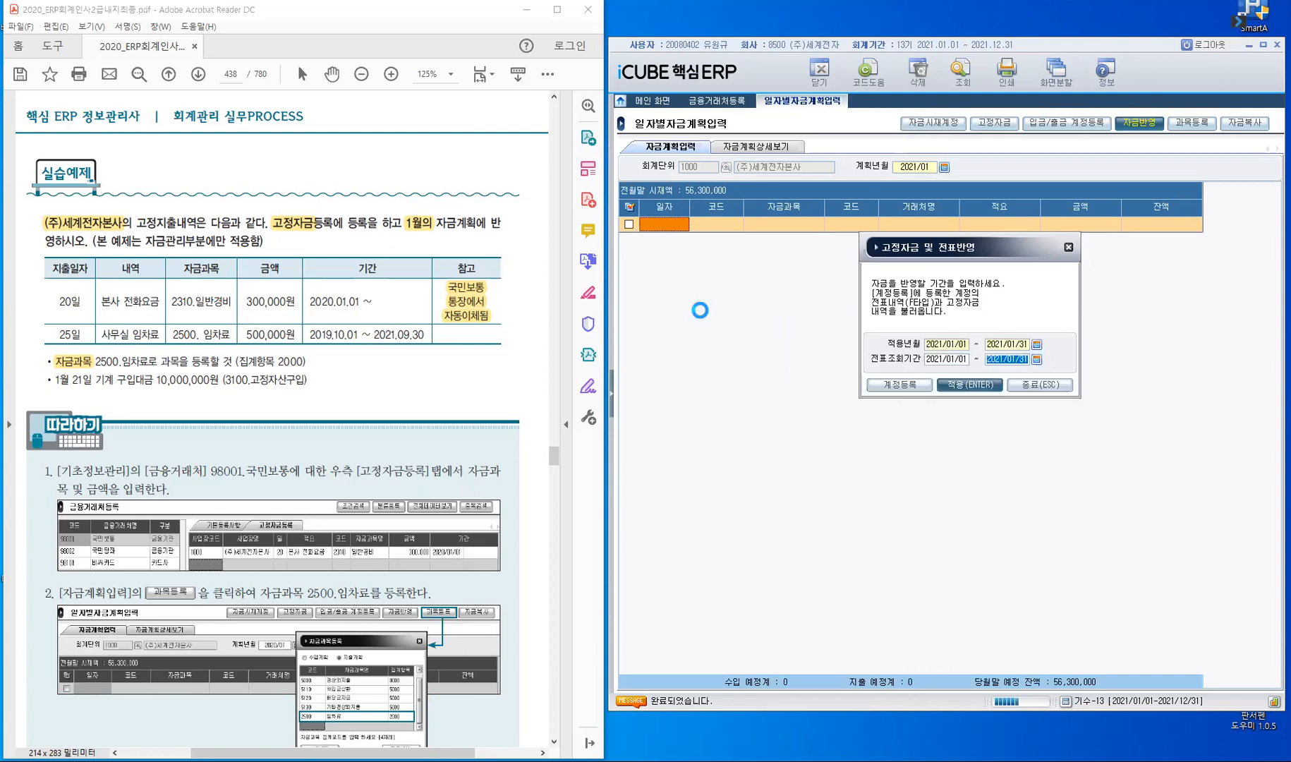
{"action": "key", "text": "Return"}
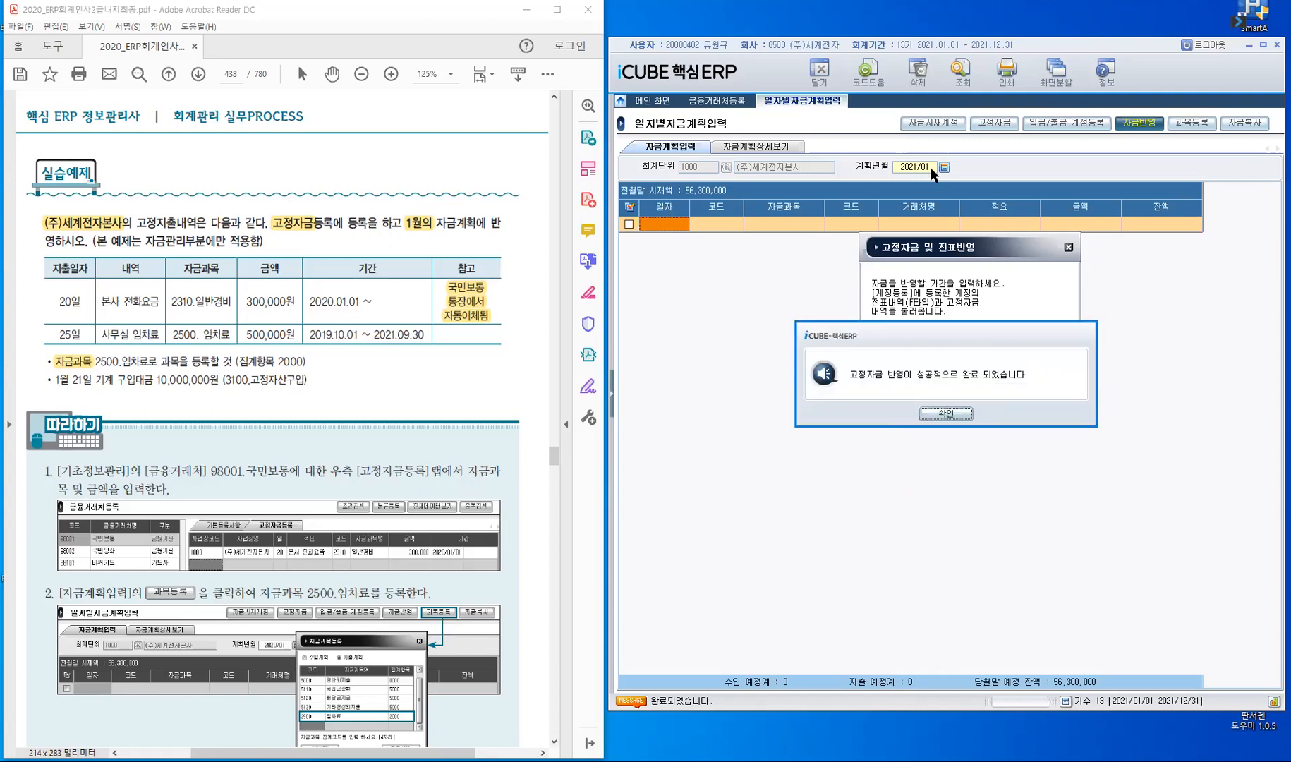
{"action": "left_click", "coordinate": [951, 418]}
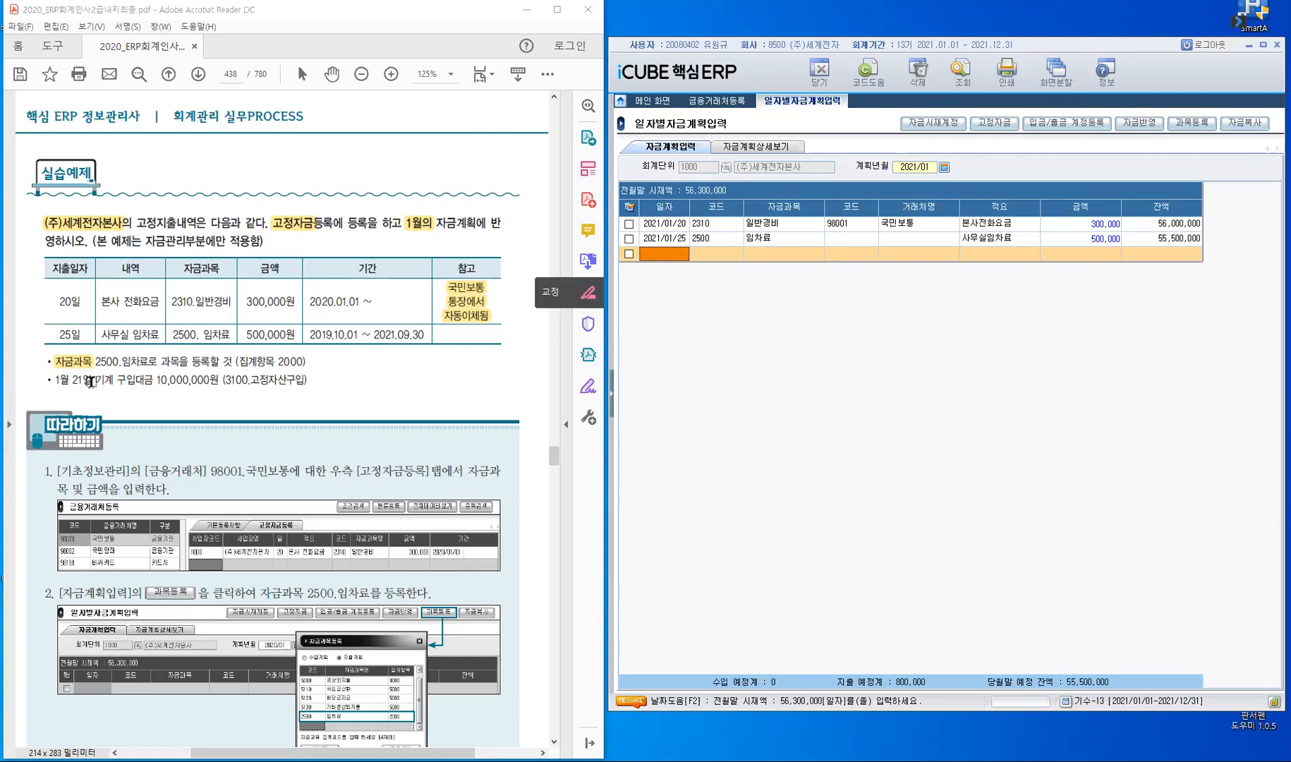
- Highlight "기계 구입대금" in the exercise's notes and start a plan row dated 2021/01/21 with fund subject 3100
{"action": "left_click_drag", "start_coordinate": [94, 379], "coordinate": [130, 387]}
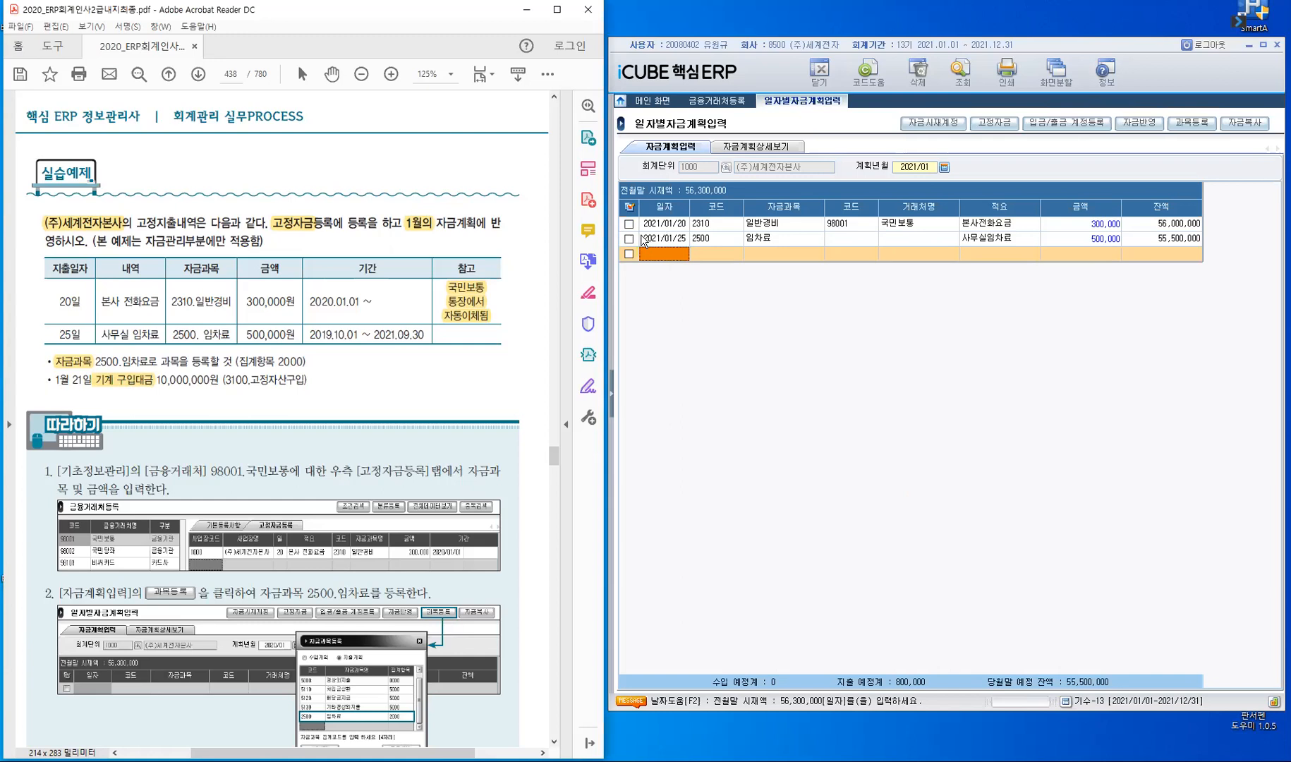
{"action": "left_click", "coordinate": [681, 252]}
{"action": "type", "text": "2021/__/__"}
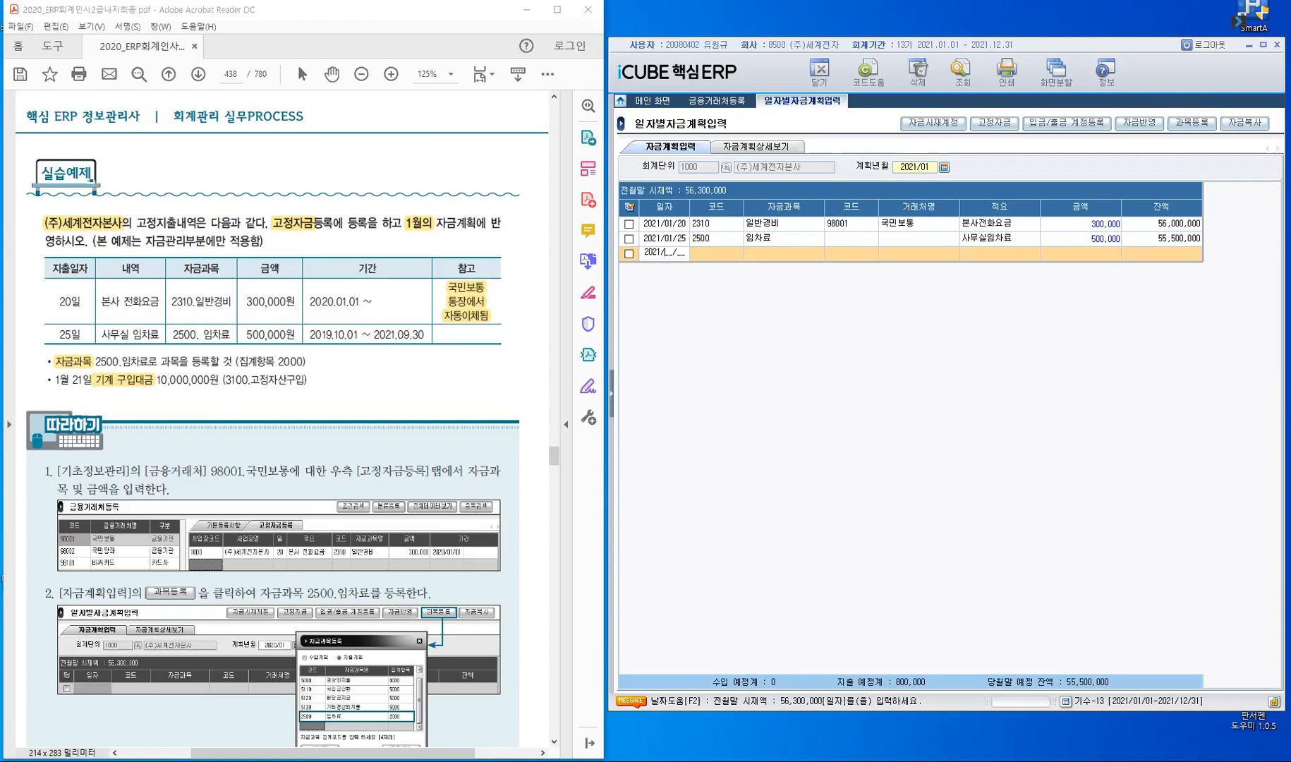
{"action": "type", "text": "01"}
{"action": "type", "text": "21"}
{"action": "key", "text": "Return"}
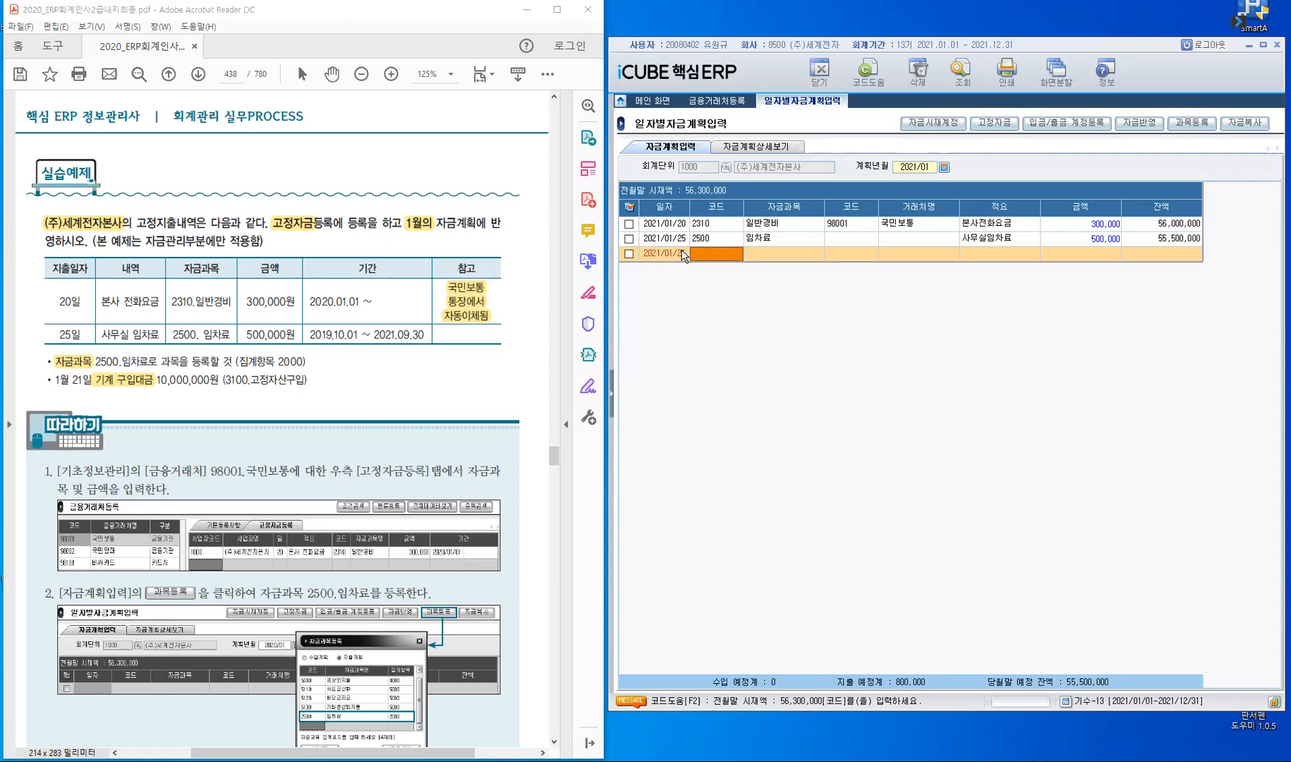
{"action": "type", "text": "3100"}
{"action": "key", "text": "Return"}
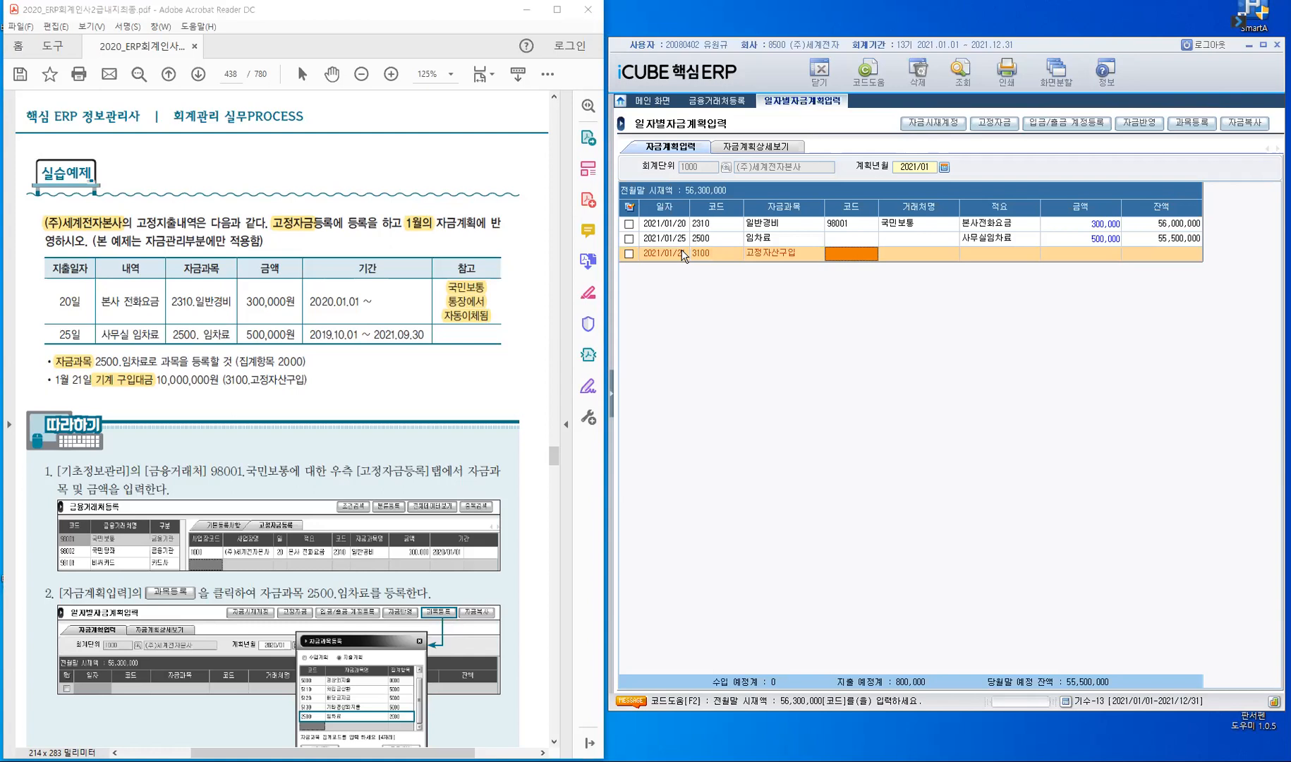
- Complete the 고정자산구입 plan row without a 거래처, using description 기계구입대금 and amount 10,000,000
{"action": "key", "text": "Return"}
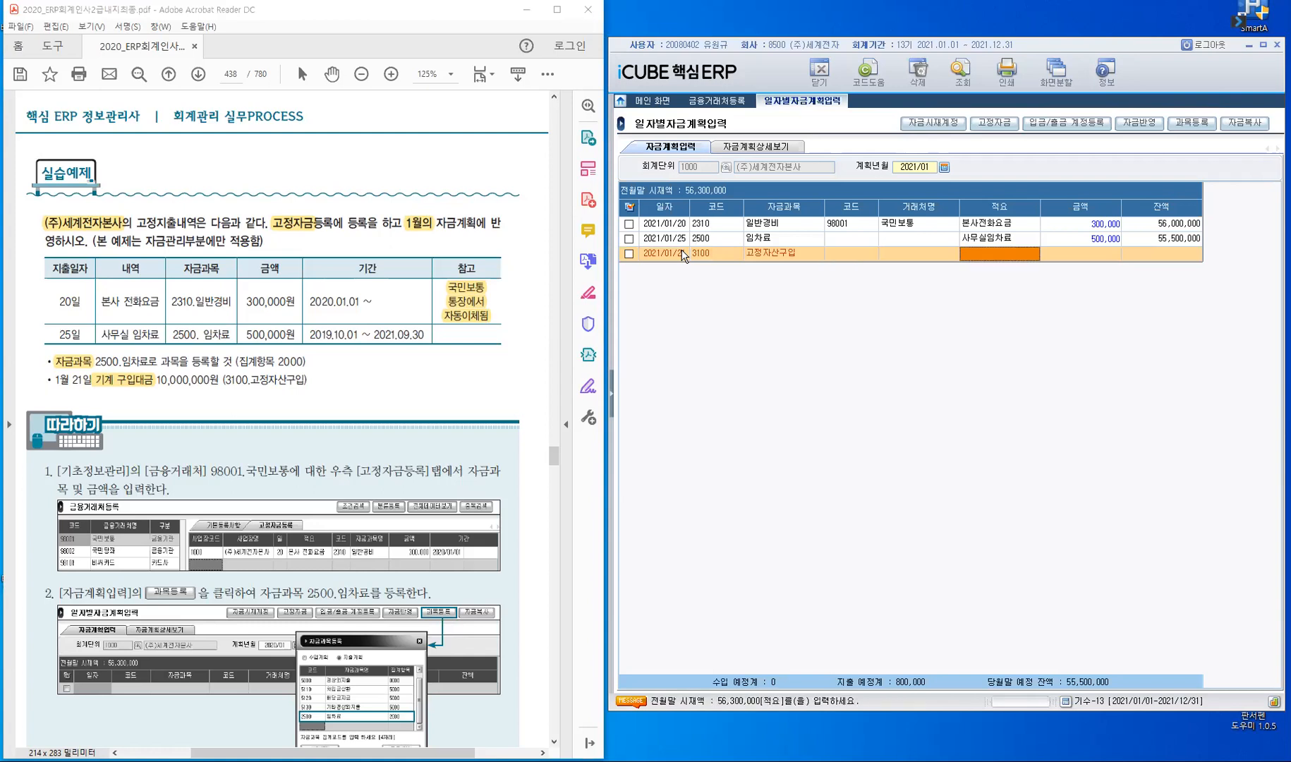
{"action": "type", "text": "기"}
{"action": "type", "text": "계구이"}
{"action": "type", "text": "대금"}
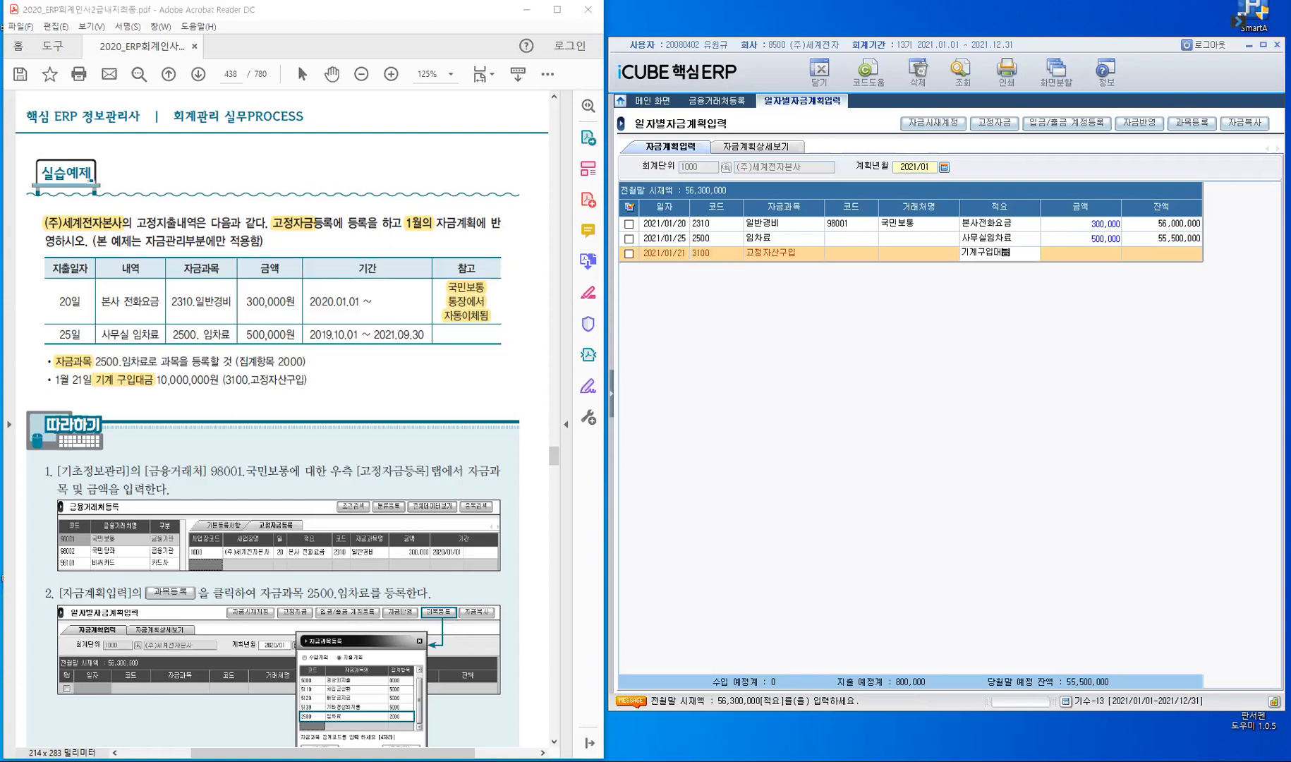
{"action": "key", "text": "Return"}
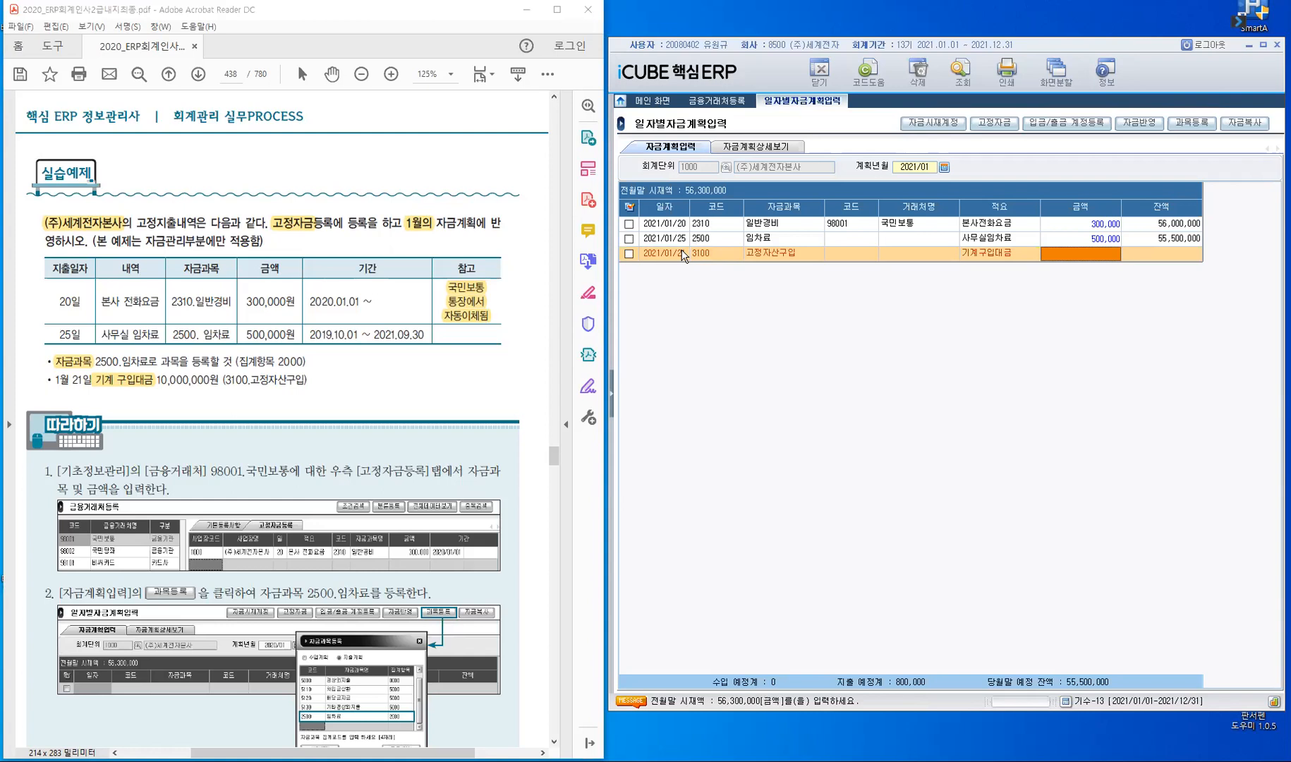
{"action": "type", "text": "10,000,"}
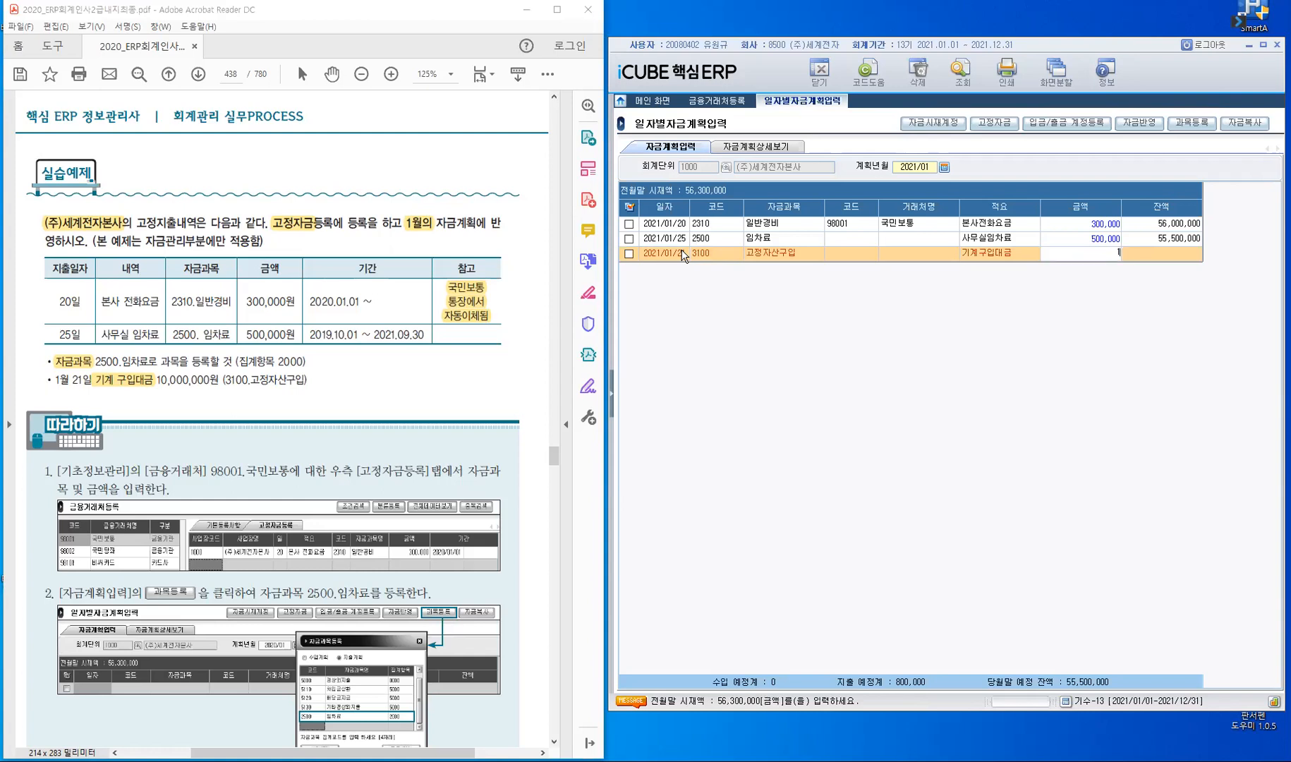
{"action": "type", "text": "000"}
{"action": "key", "text": "Return"}
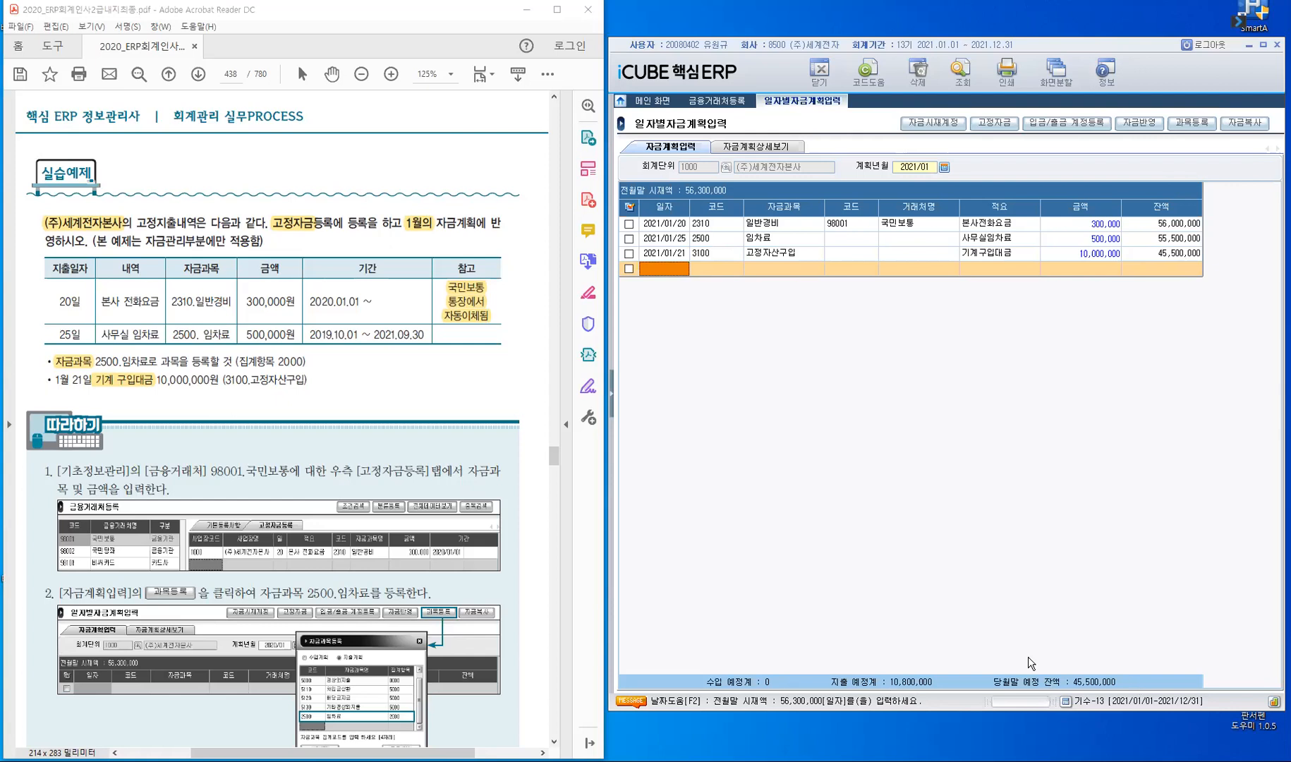
- Query 자금계획상세보기 for 2021/01/01 to 2021/01/31 and review the 지출예정 entries and totals
{"action": "left_click", "coordinate": [1201, 124]}
{"action": "left_click", "coordinate": [740, 152]}
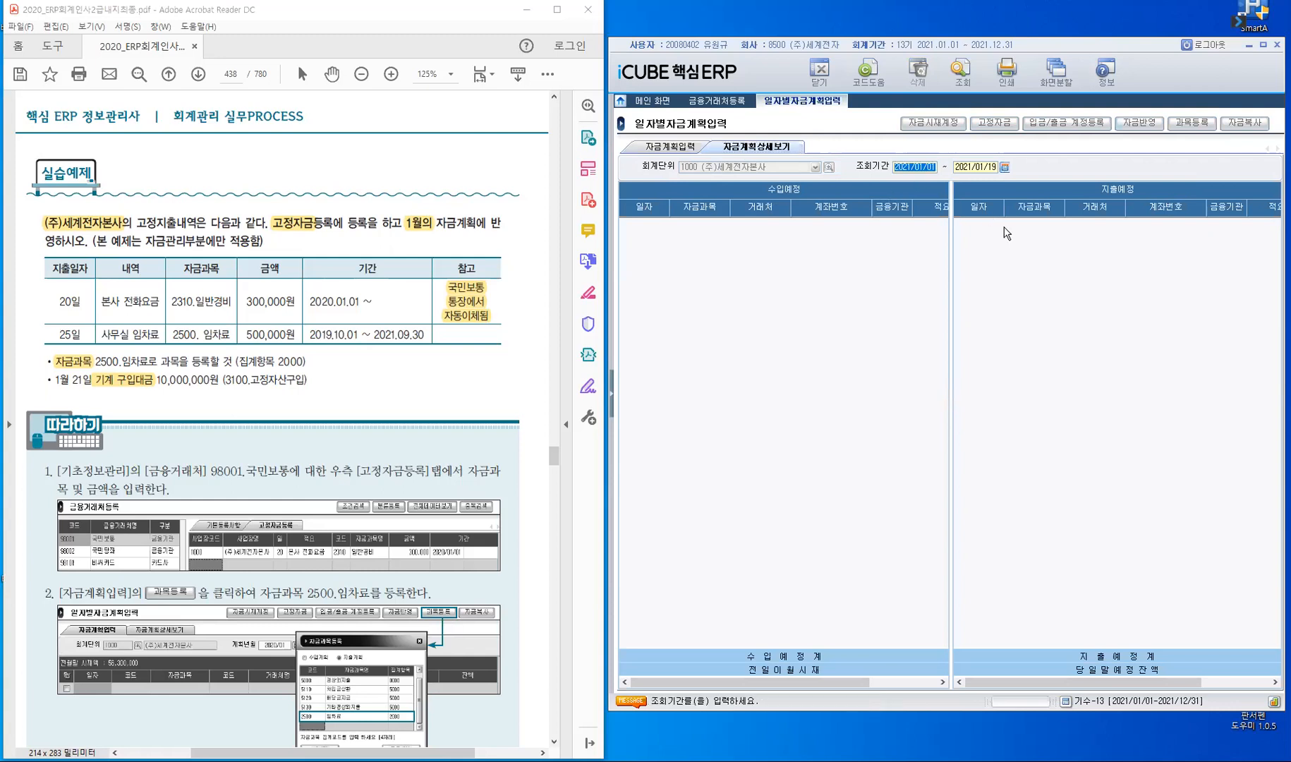
{"action": "key", "text": "Return"}
{"action": "type", "text": "2"}
{"action": "type", "text": "021/"}
{"action": "type", "text": "12"}
{"action": "key", "text": "BackSpace"}
{"action": "key", "text": "BackSpace"}
{"action": "type", "text": "01/31"}
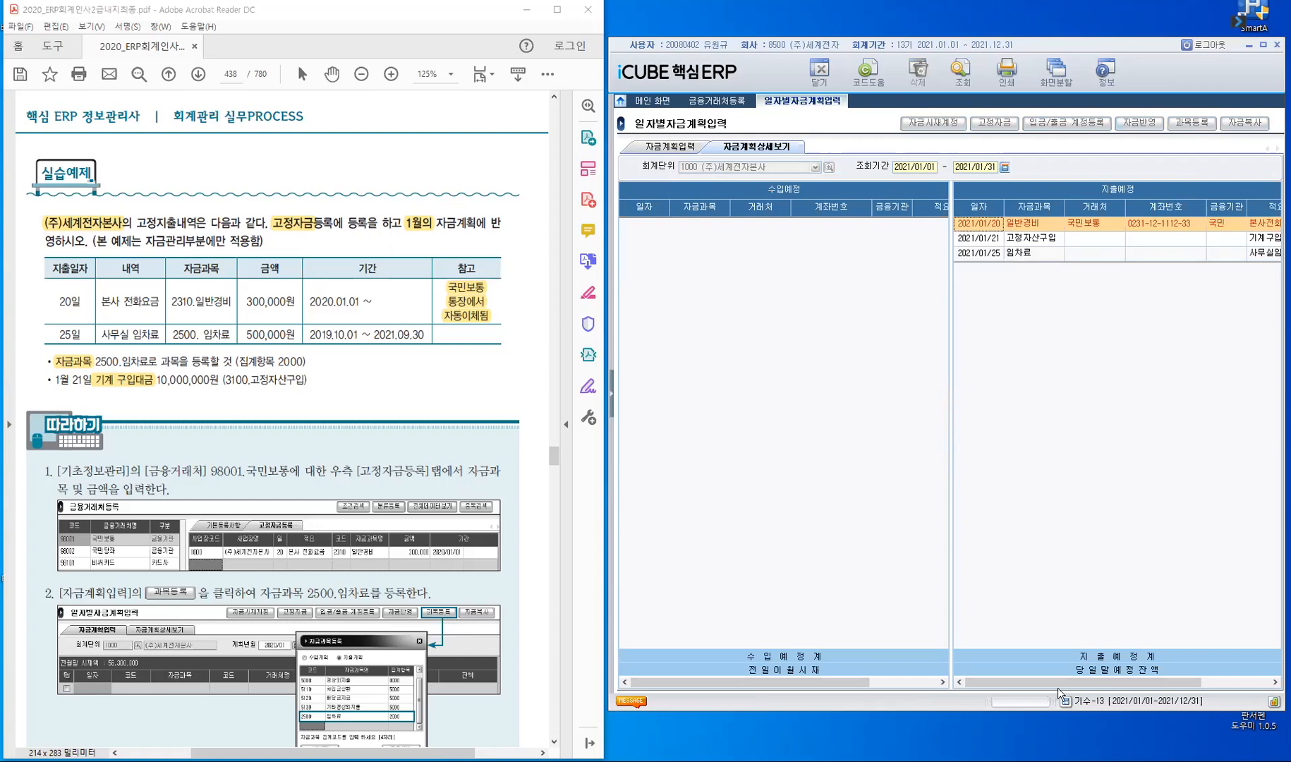
{"action": "left_click_drag", "start_coordinate": [1124, 674], "coordinate": [1097, 665]}
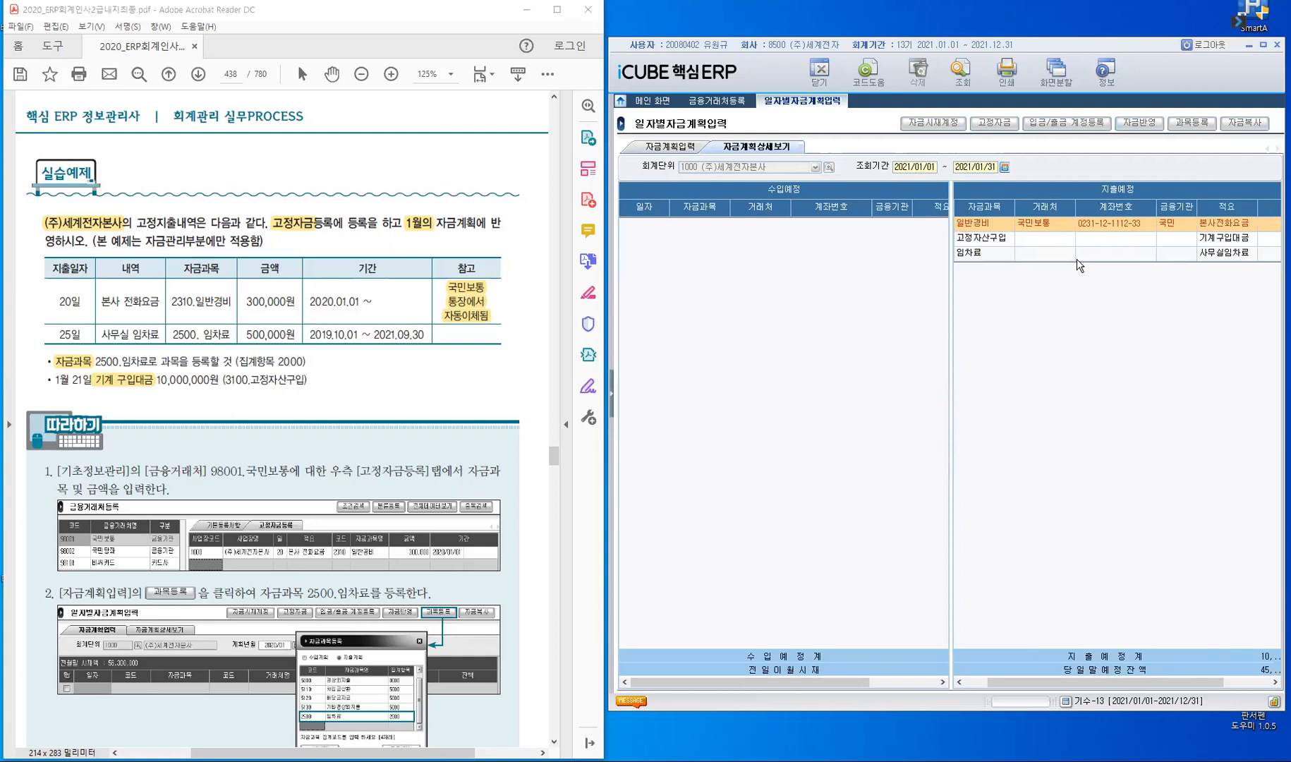
- Open 자금계획카렌다 from 자금관리 and bring up the textbook's section on the fund plan calendar
{"action": "left_click", "coordinate": [675, 145]}
{"action": "left_click", "coordinate": [613, 394]}
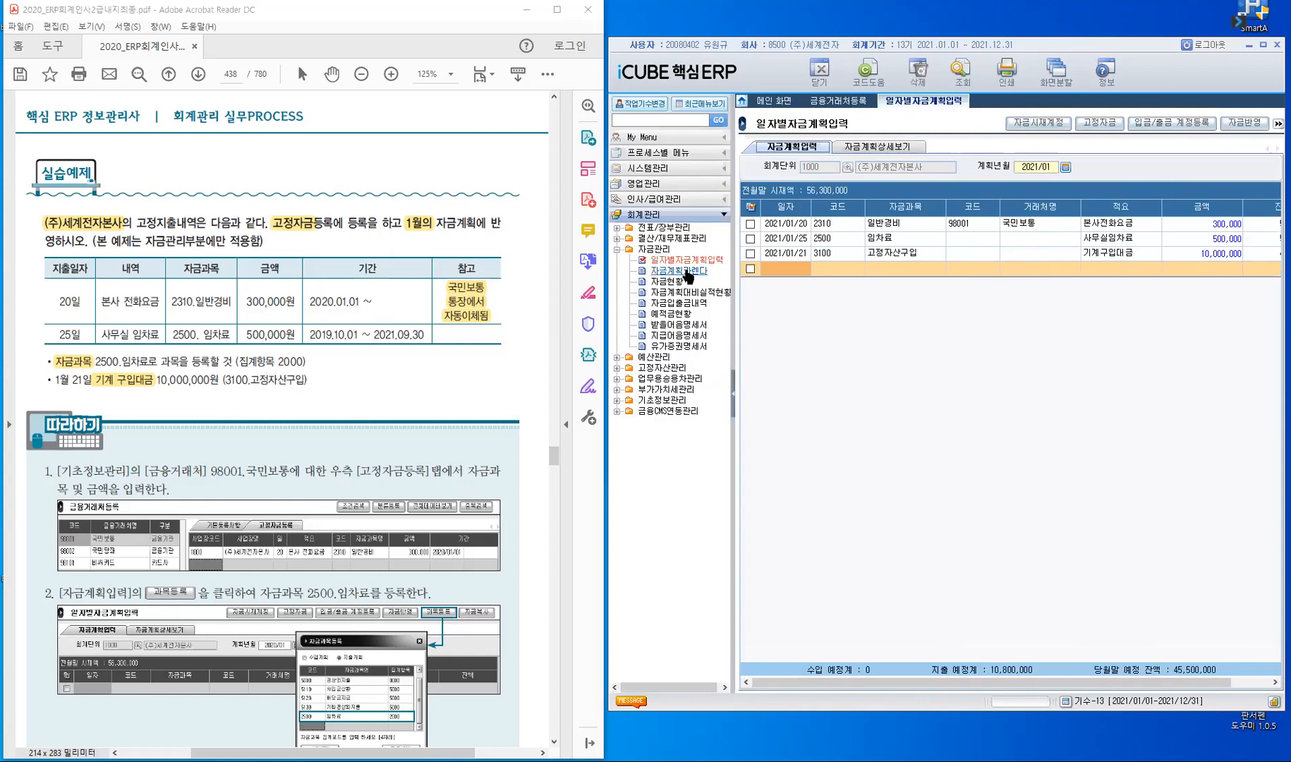
{"action": "left_click", "coordinate": [679, 271]}
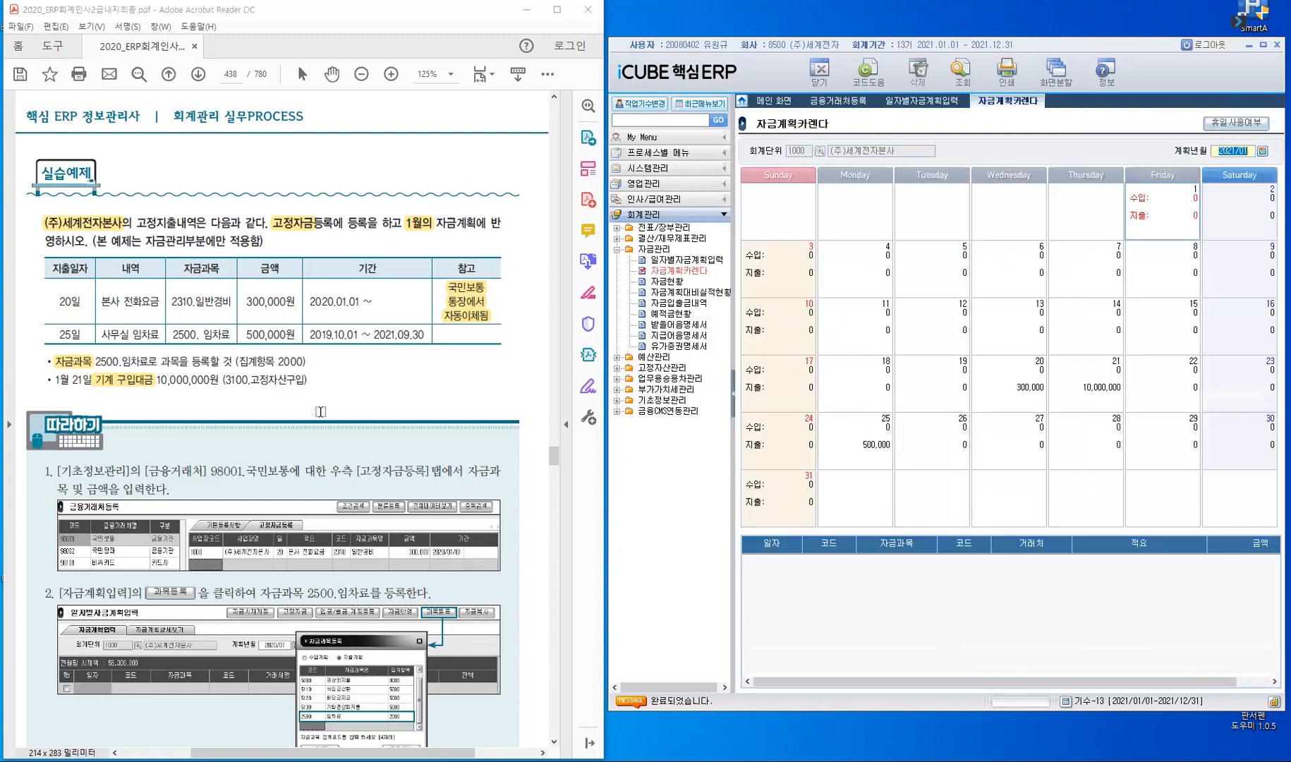
{"action": "scroll", "coordinate": [326, 404], "scroll_direction": "down", "scroll_amount": 5}
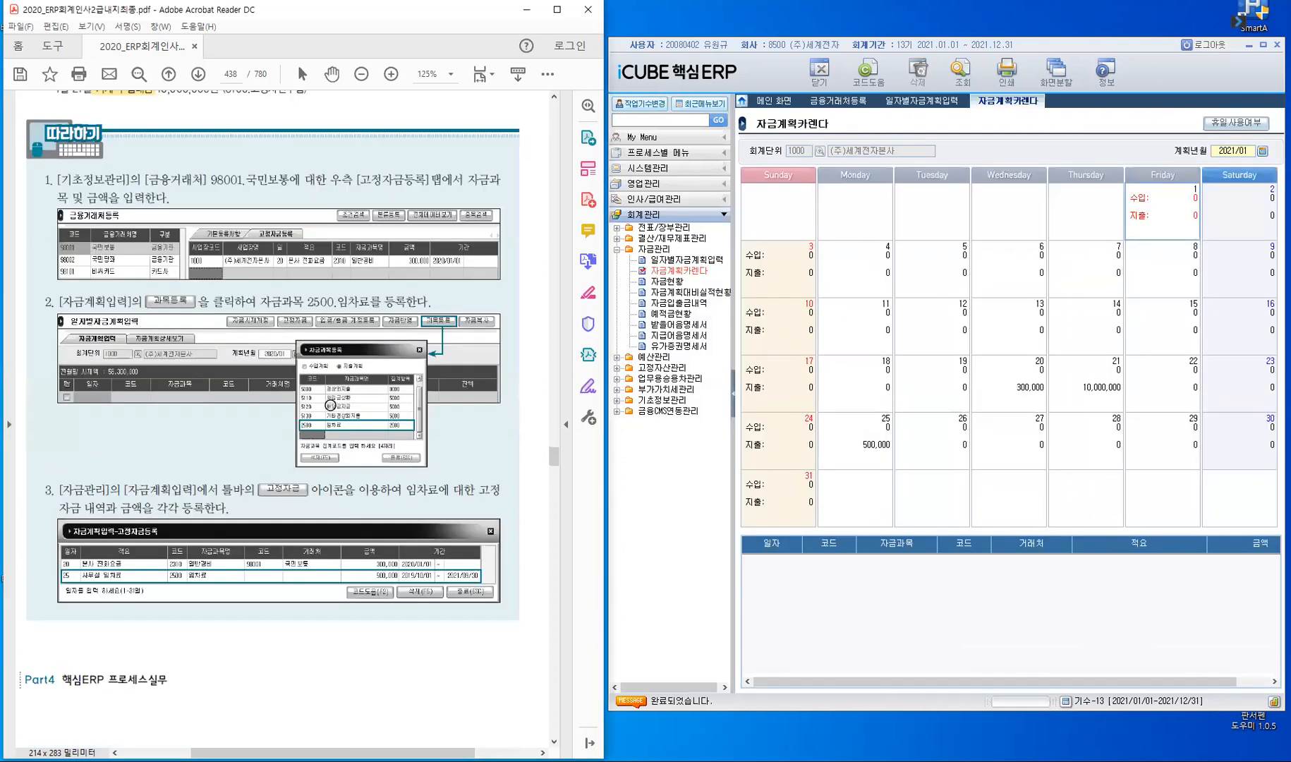
{"action": "scroll", "coordinate": [216, 209], "scroll_direction": "down", "scroll_amount": 5}
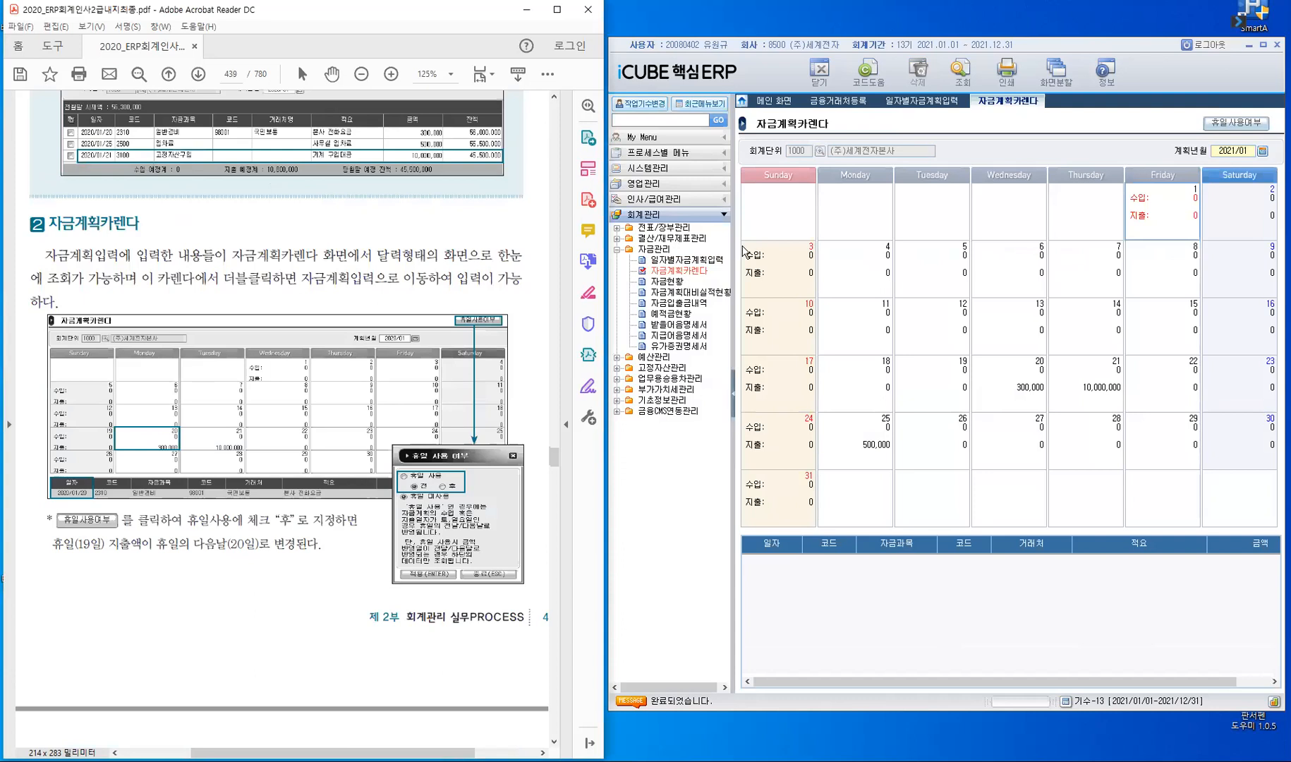
{"action": "left_click", "coordinate": [732, 396]}
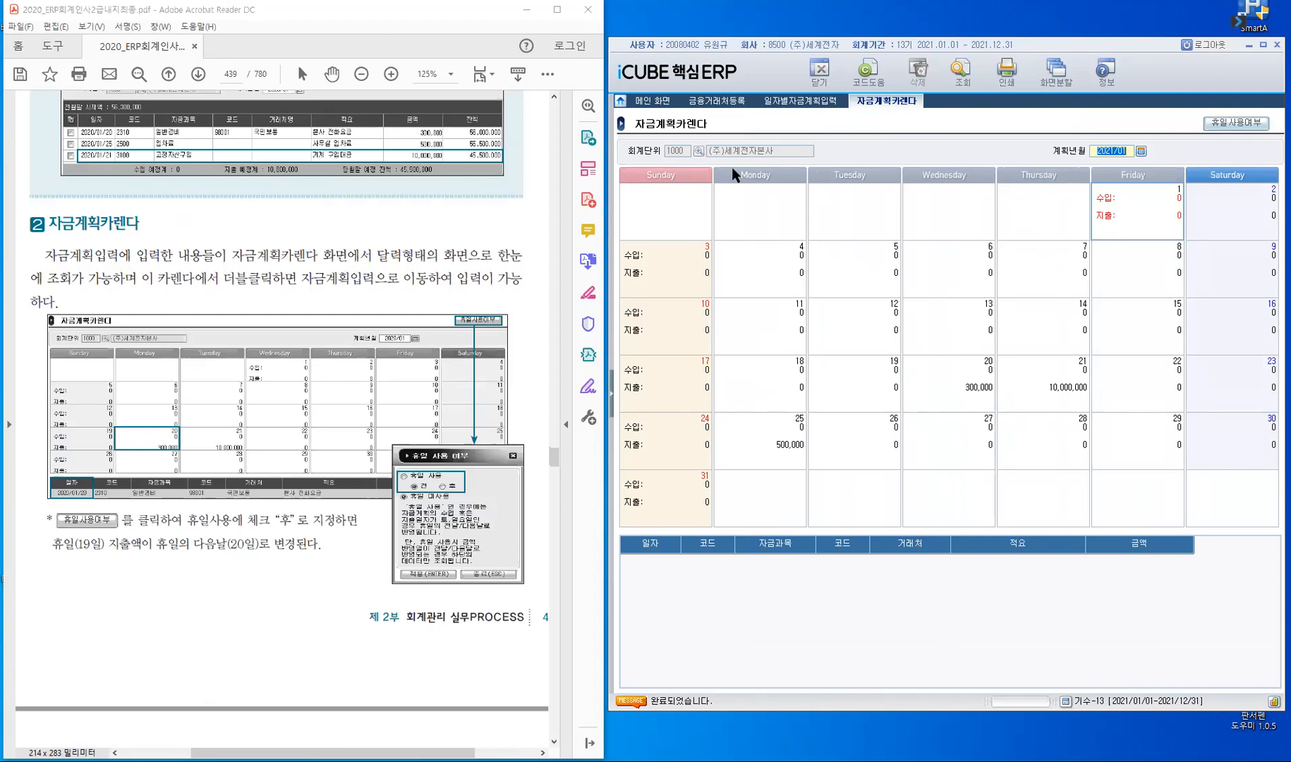
- Compare the rows in 일자별자금계획입력 with the calendar and show the planned expense details for January 21
{"action": "left_click", "coordinate": [805, 101]}
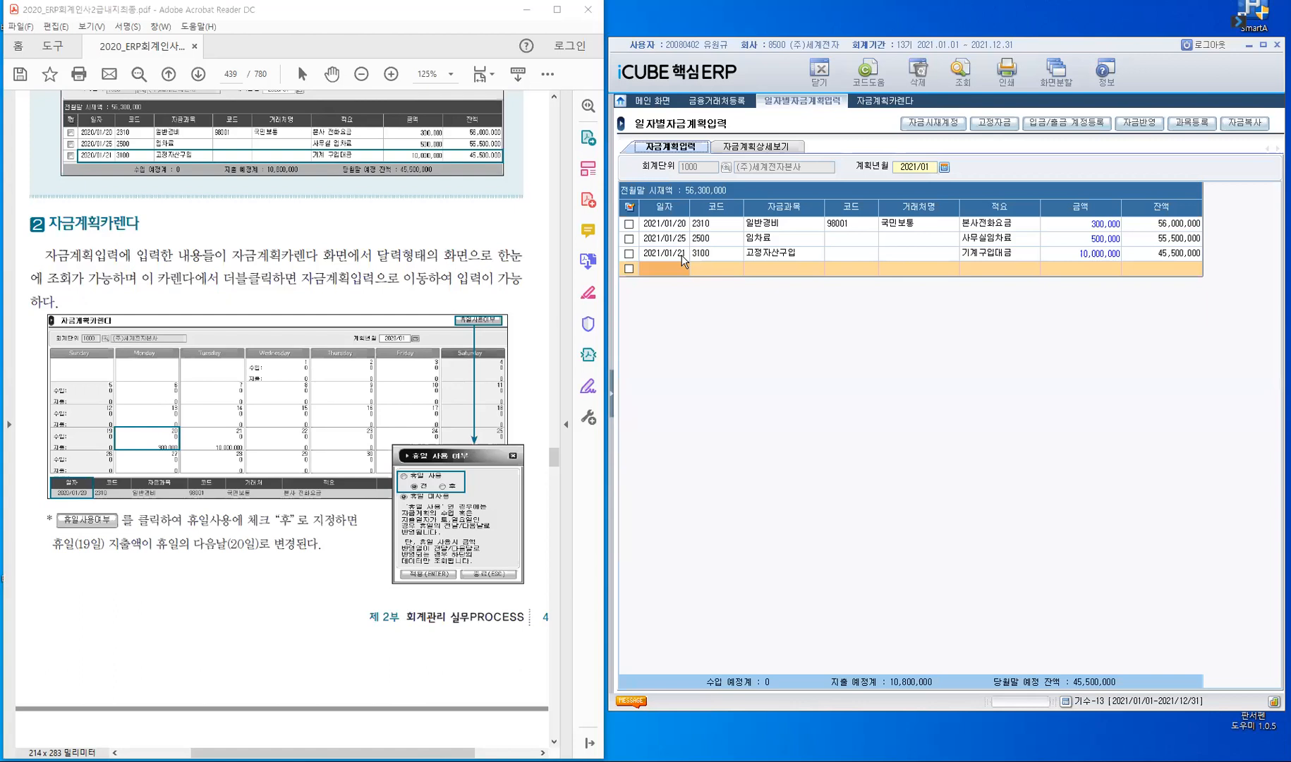
{"action": "left_click", "coordinate": [881, 101]}
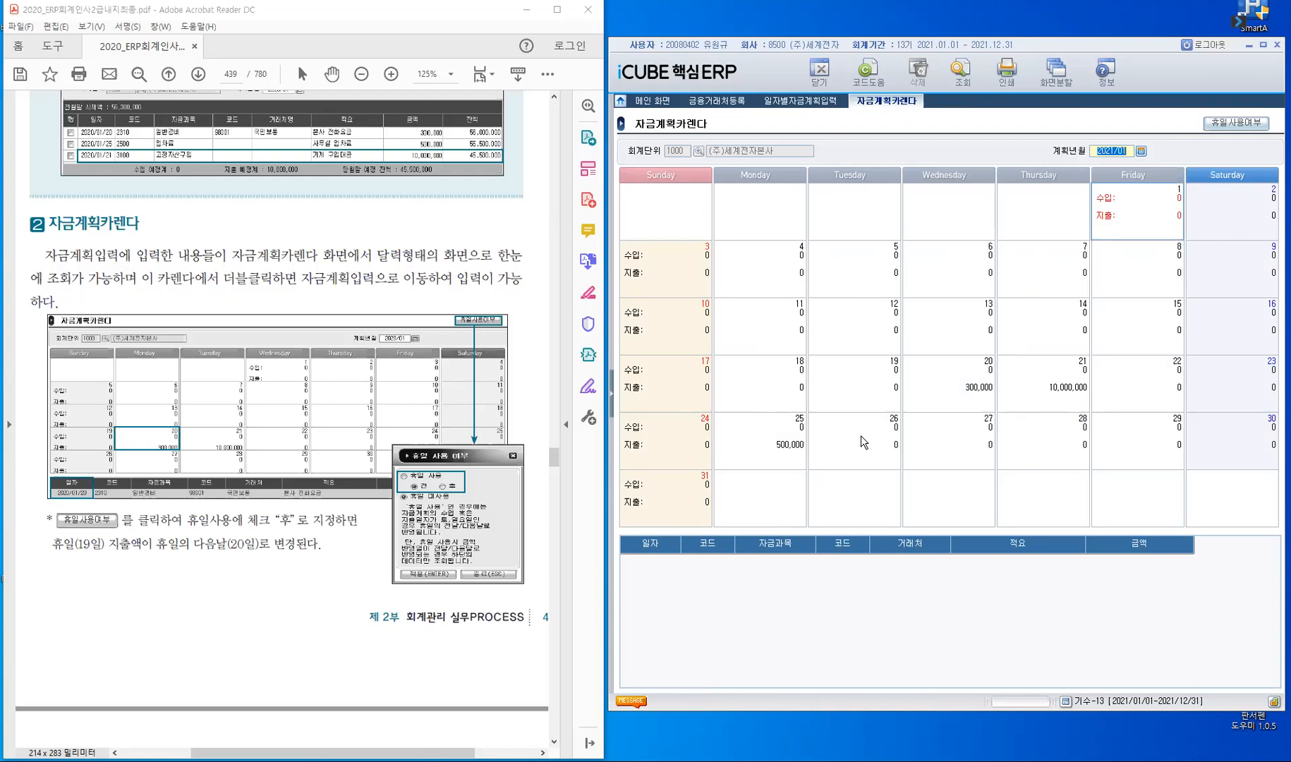
{"action": "left_click", "coordinate": [1019, 389]}
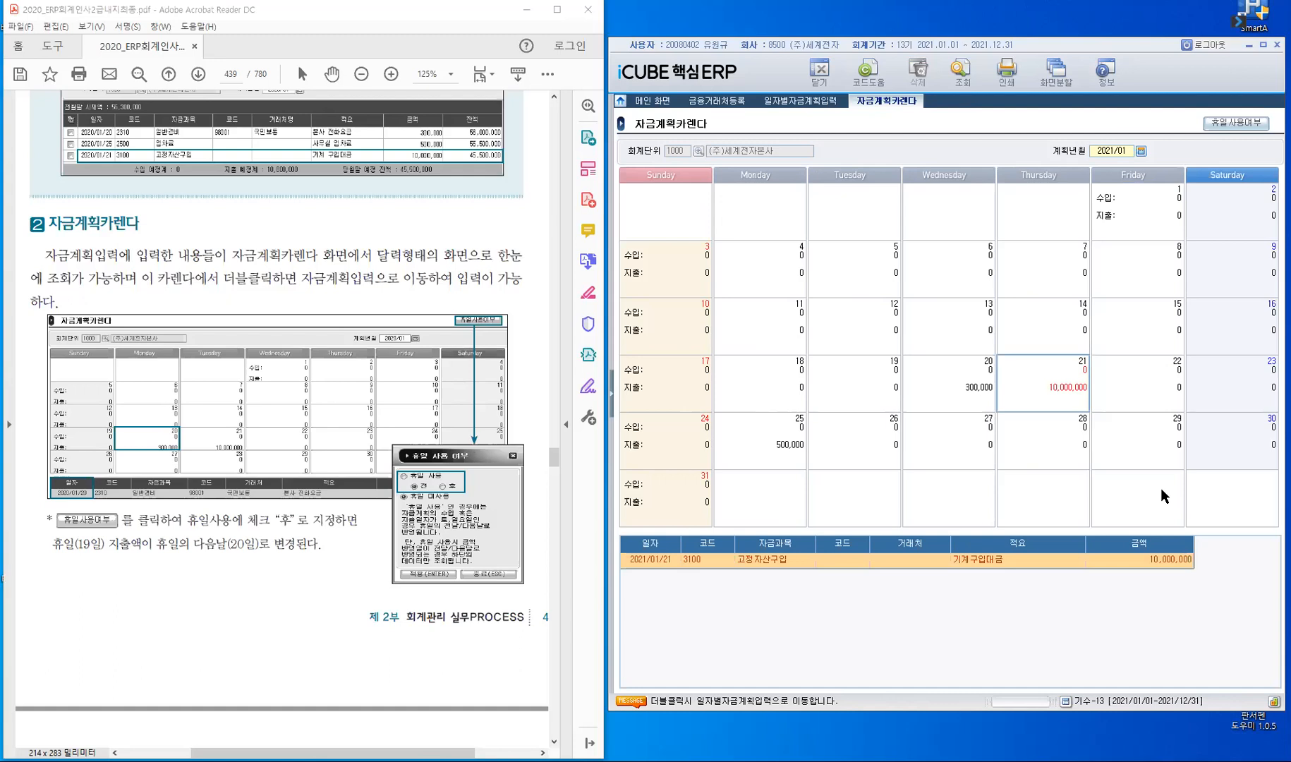
- Review the 휴일사용여부 options, apply the setting with 휴일 미사용, and show the planned expense details for January 25
{"action": "left_click", "coordinate": [1240, 125]}
{"action": "left_click", "coordinate": [1239, 126]}
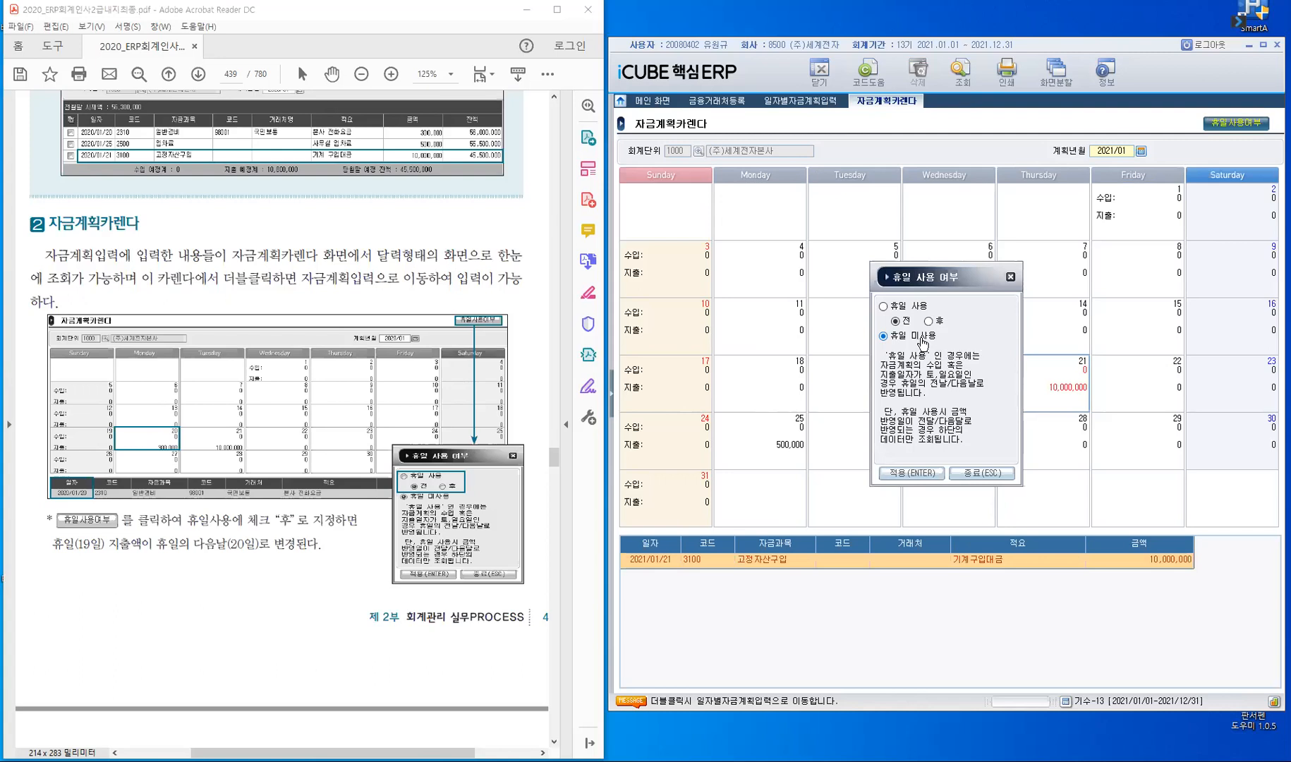
{"action": "left_click", "coordinate": [883, 306]}
{"action": "left_click_drag", "start_coordinate": [984, 276], "coordinate": [958, 84]}
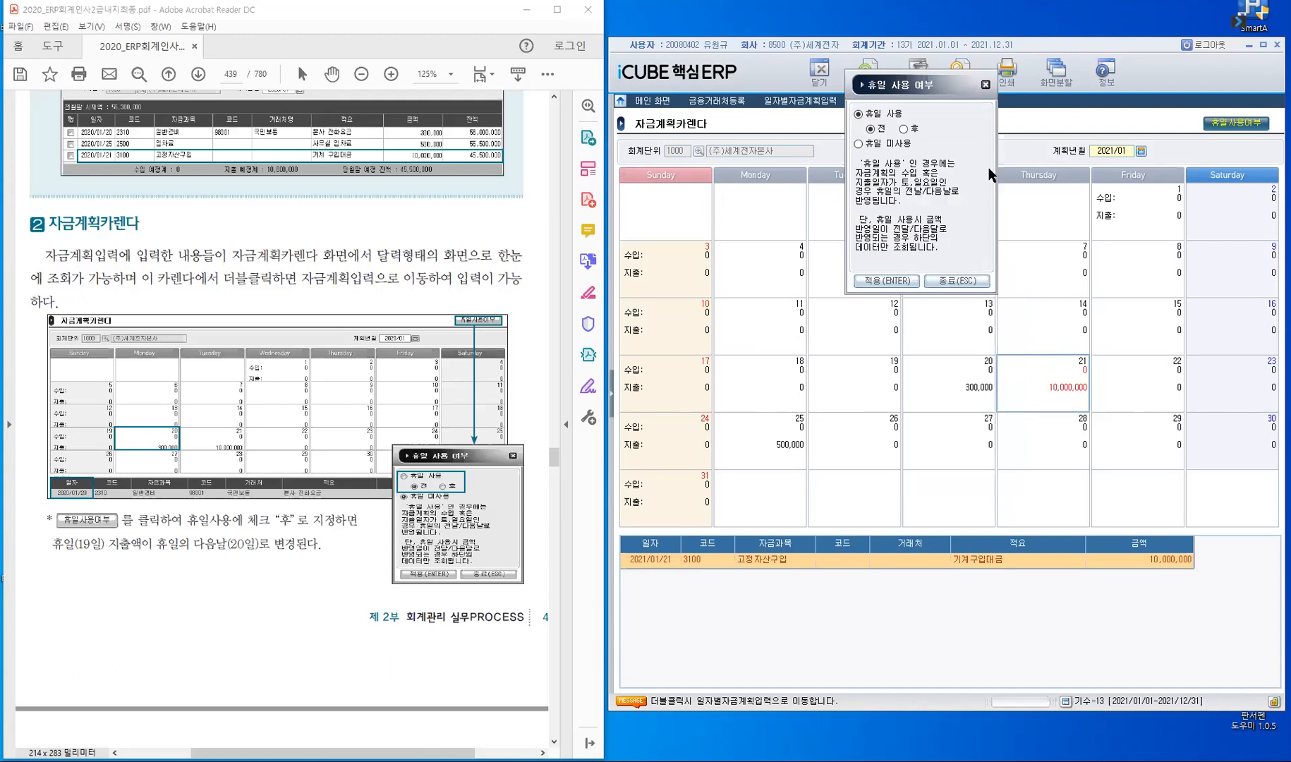
{"action": "left_click", "coordinate": [857, 145]}
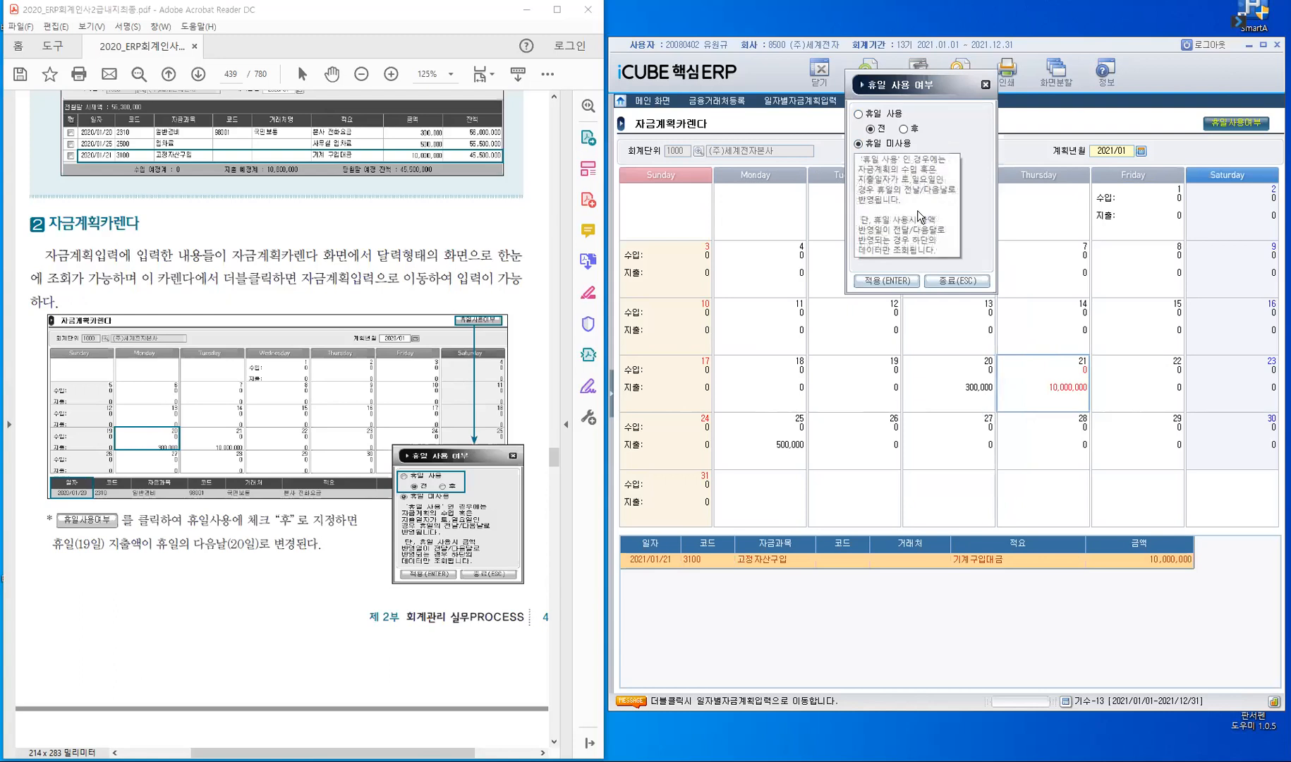
{"action": "left_click", "coordinate": [882, 133]}
{"action": "left_click", "coordinate": [890, 281]}
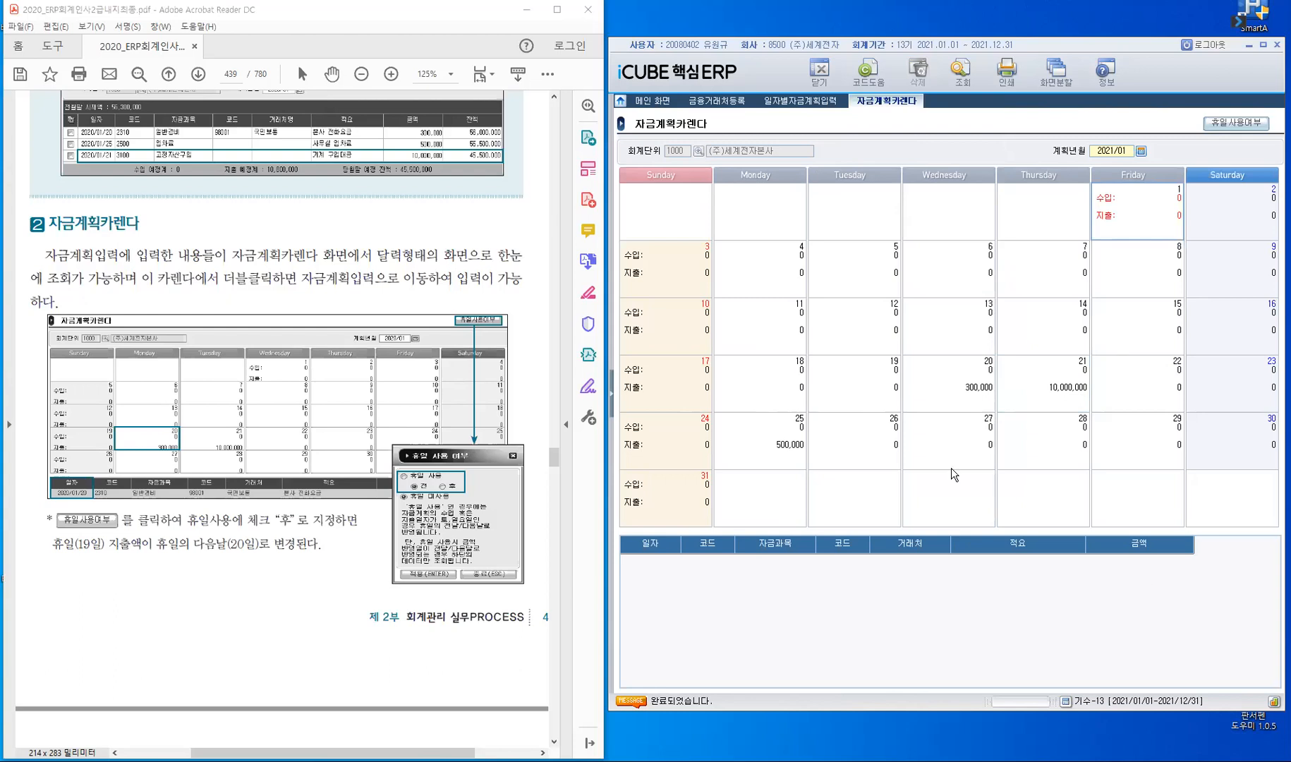
{"action": "left_click", "coordinate": [784, 455]}
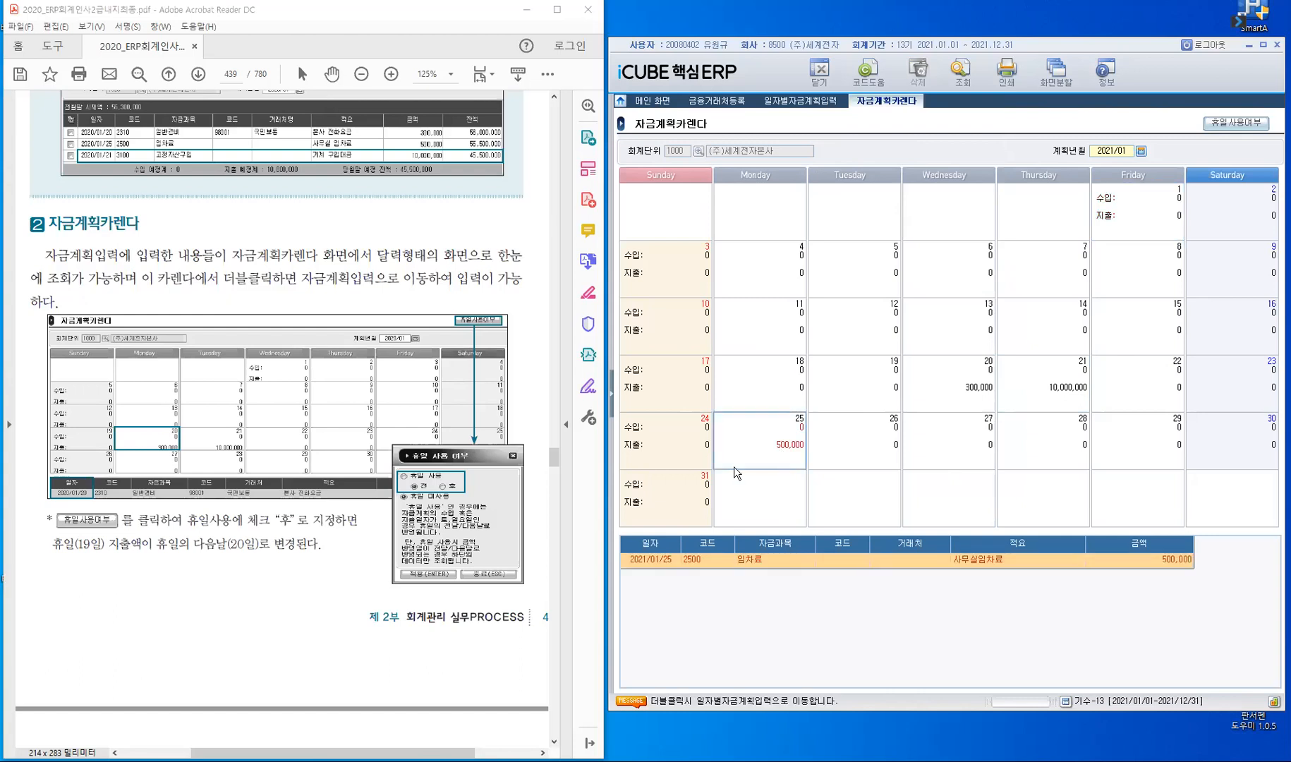
- Bring up the textbook's 자금현황 section and open 자금현황 from 자금관리
{"action": "left_click", "coordinate": [611, 391]}
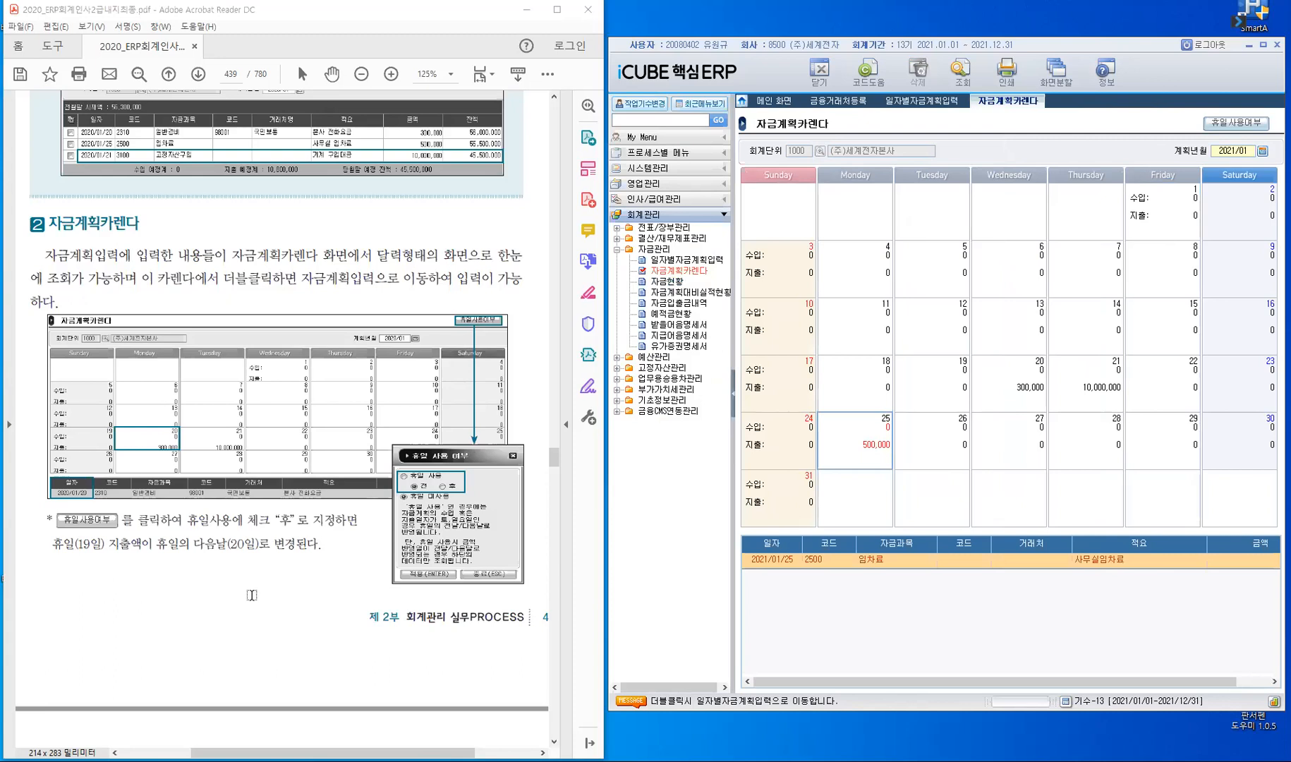
{"action": "scroll", "coordinate": [252, 586], "scroll_direction": "down", "scroll_amount": 5}
{"action": "scroll", "coordinate": [403, 430], "scroll_direction": "down", "scroll_amount": 4}
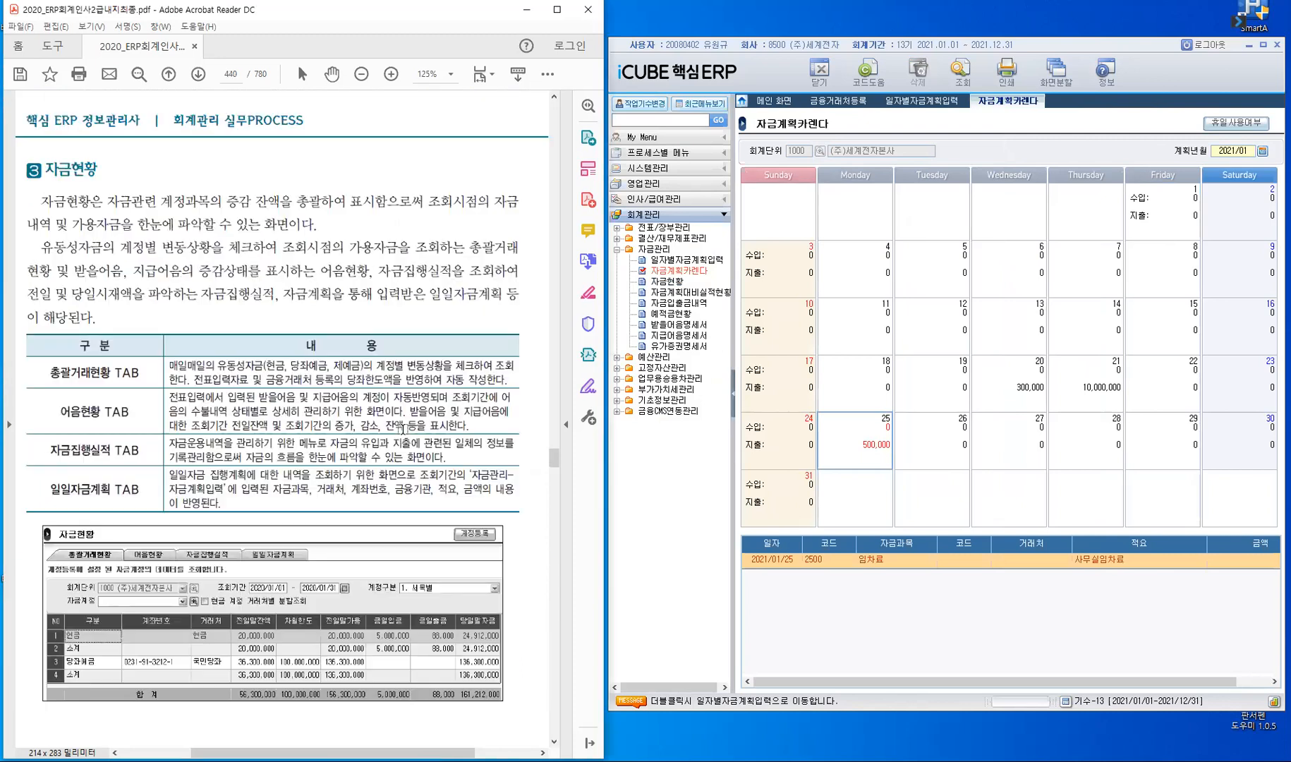
{"action": "left_click", "coordinate": [670, 282]}
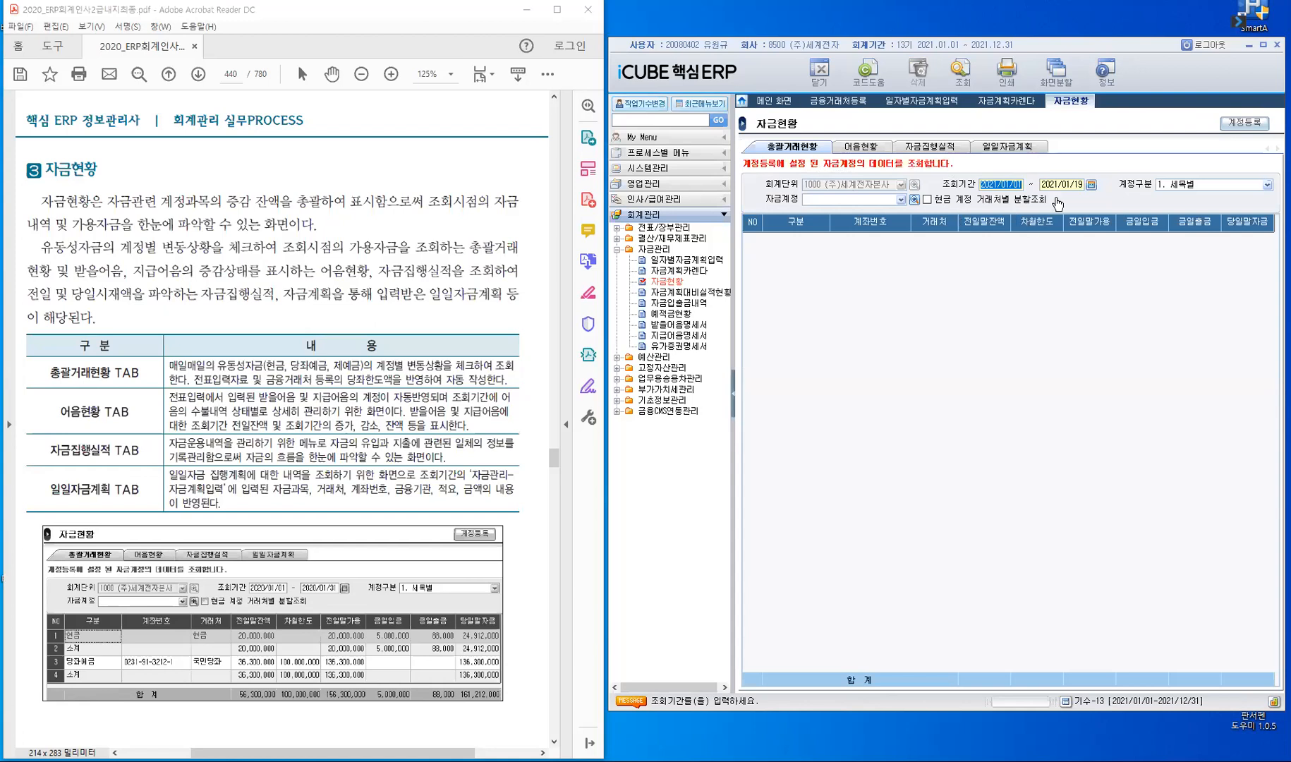
- Query 총괄거래현황 for 2021/01/01 to 2021/12/31 without restricting the 자금계정, and widen the view of the results
{"action": "left_click", "coordinate": [1091, 185]}
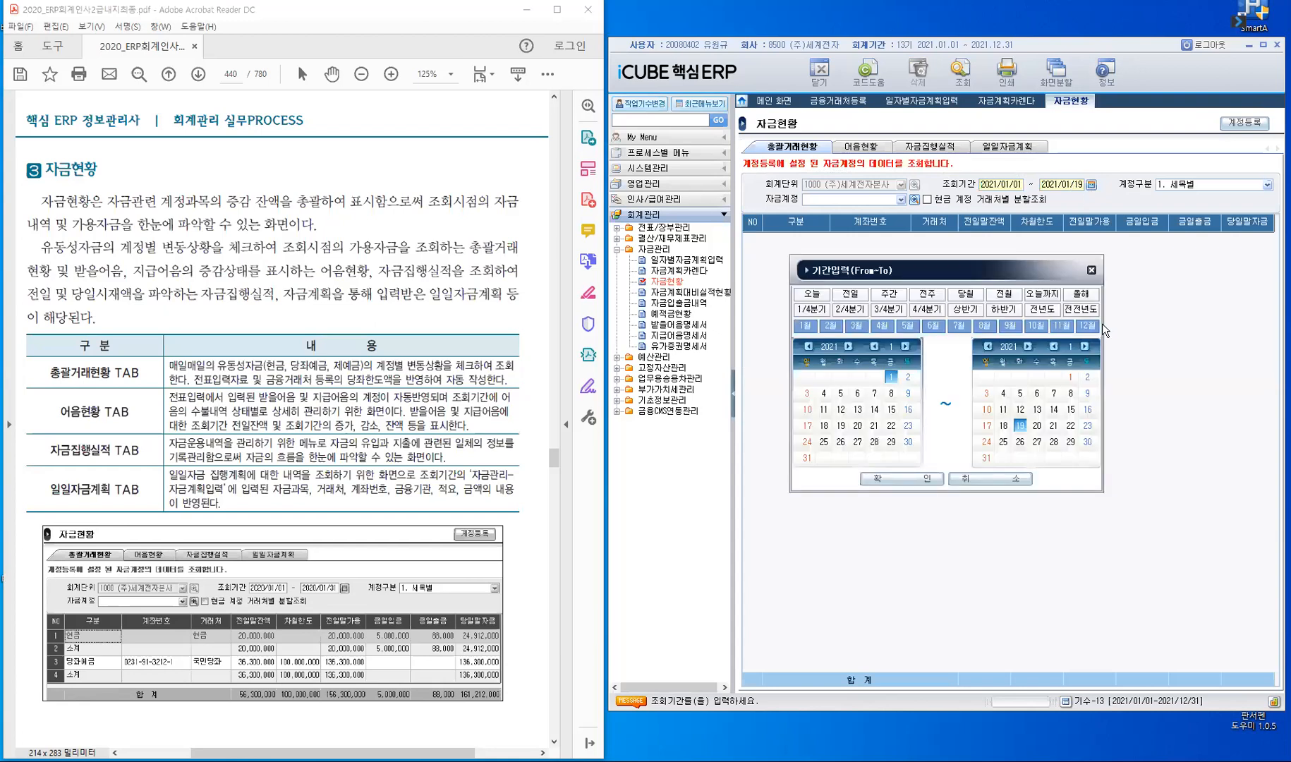
{"action": "left_click", "coordinate": [900, 480]}
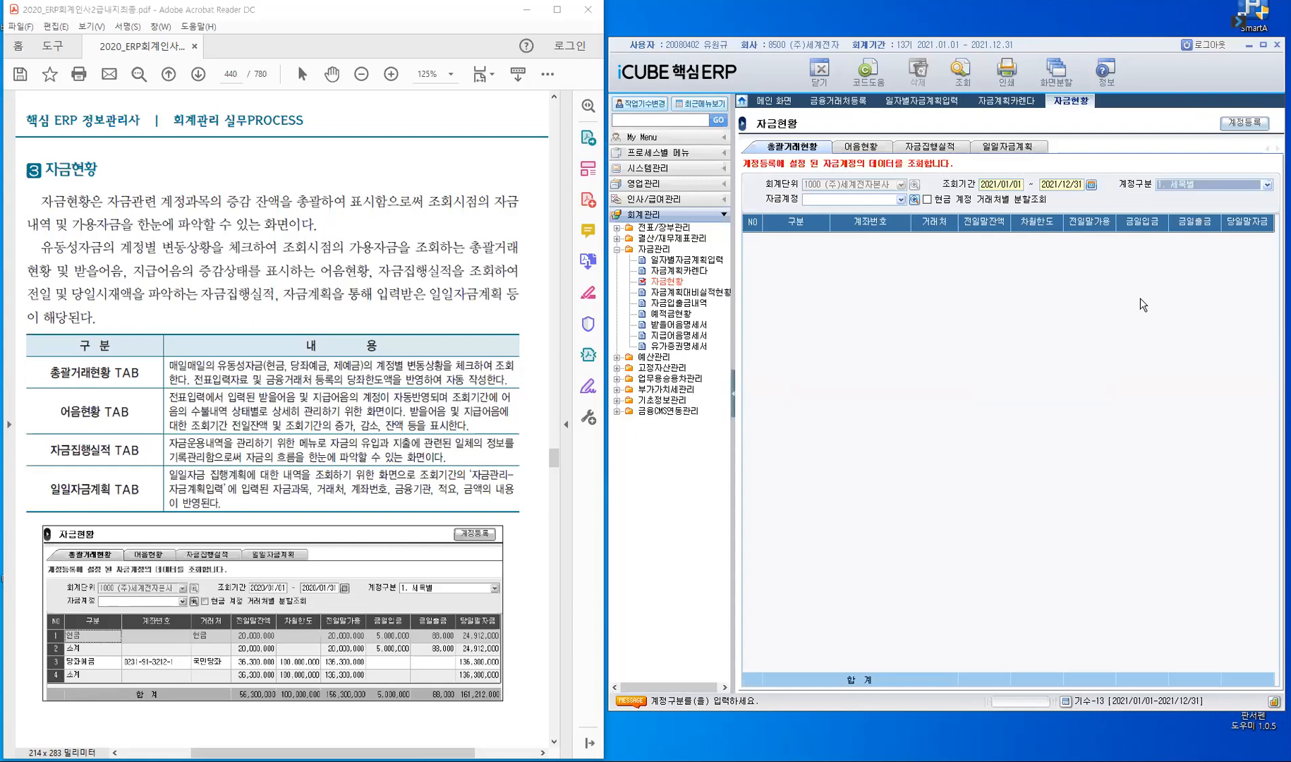
{"action": "key", "text": "Return"}
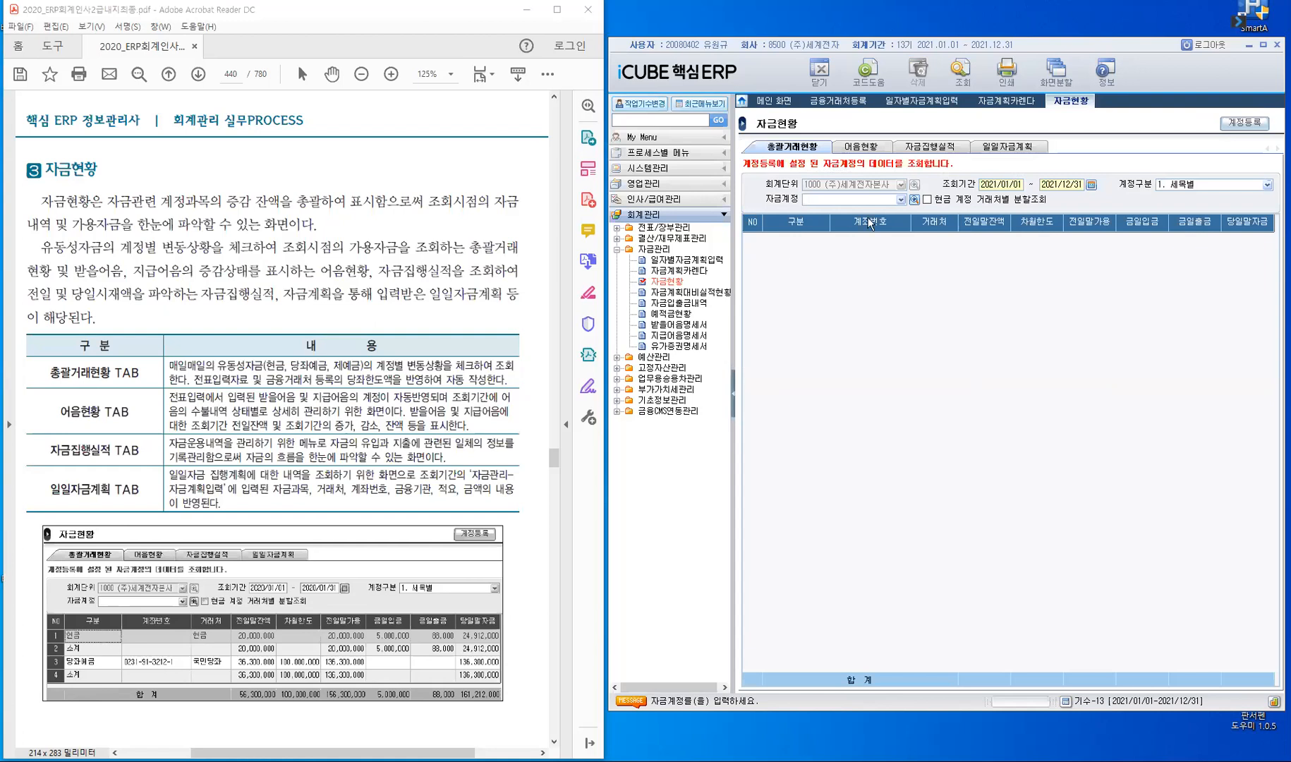
{"action": "key", "text": "F2"}
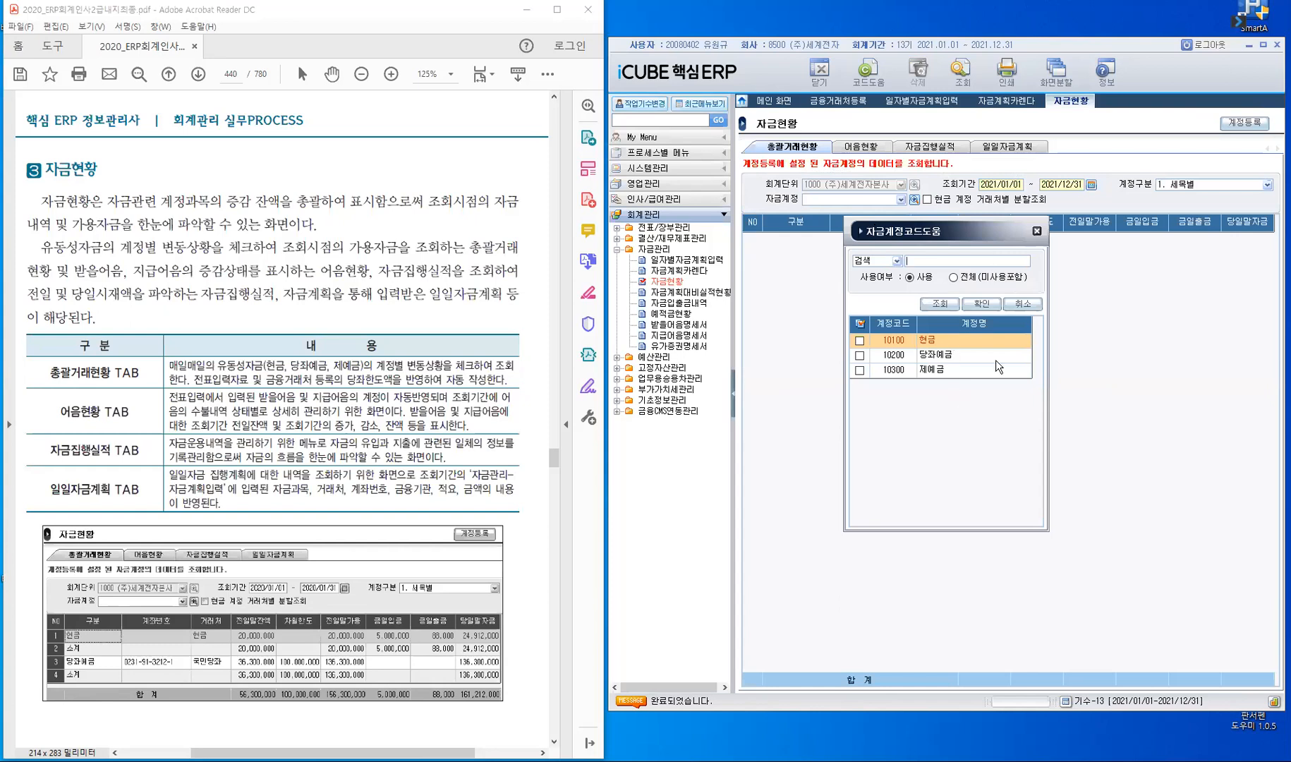
{"action": "left_click", "coordinate": [1024, 303]}
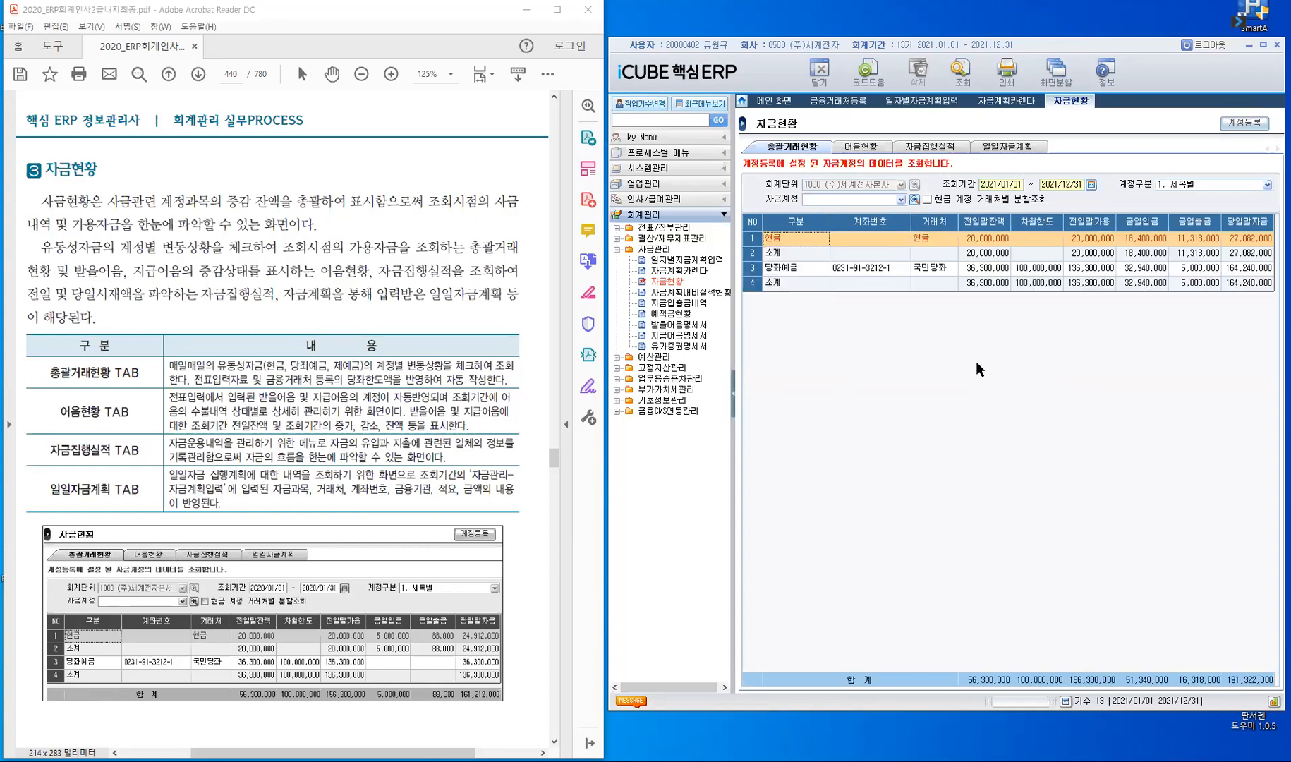
{"action": "left_click", "coordinate": [734, 393]}
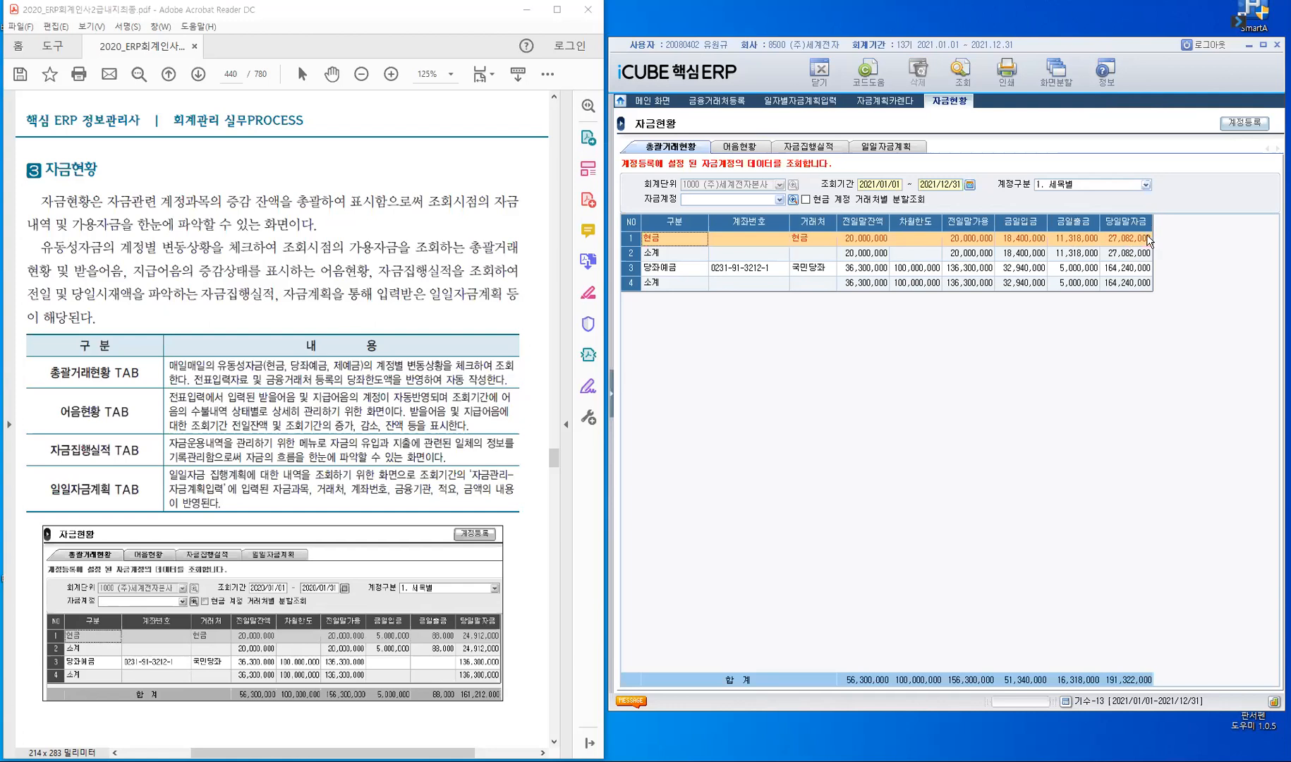
- Query 어음현황 for 2021/01/01 to 2021/12/31 and review the 받을어음 and 지급어음 movements
{"action": "left_click", "coordinate": [745, 148]}
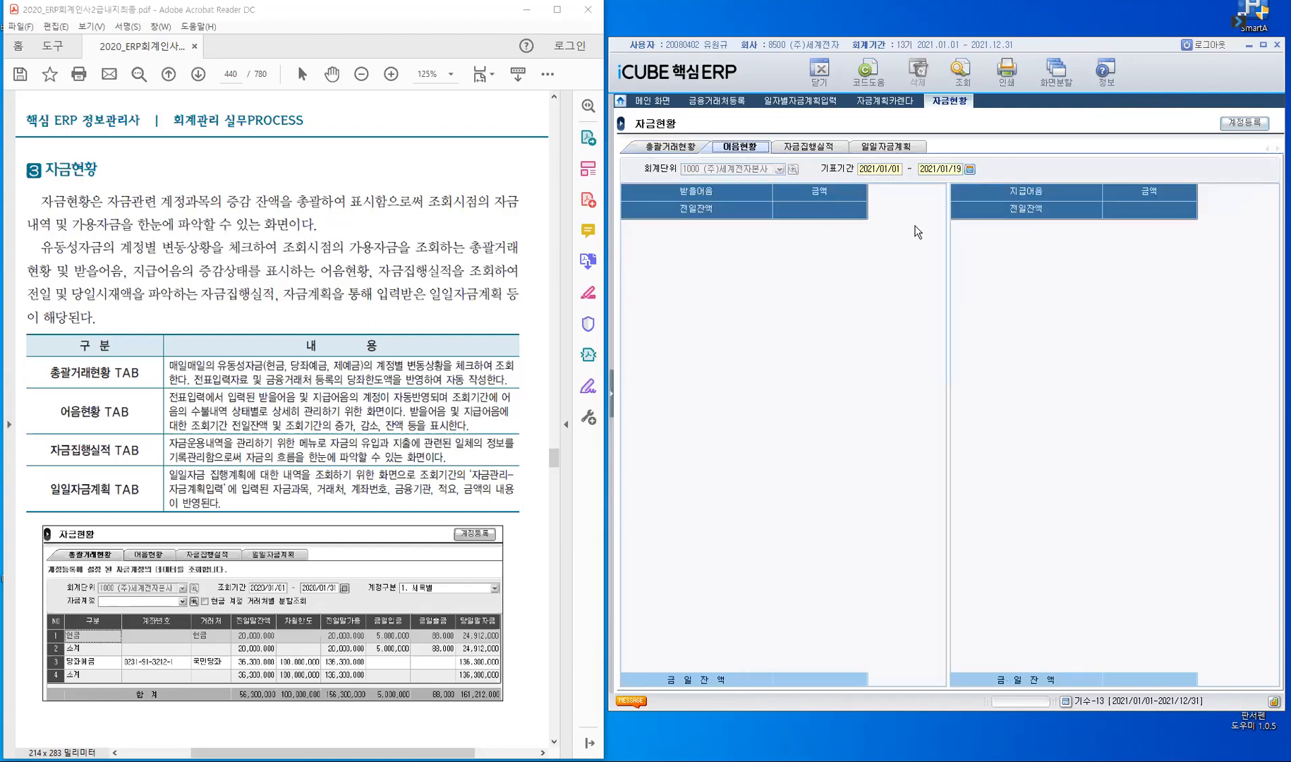
{"action": "left_click", "coordinate": [970, 170]}
{"action": "left_click_drag", "start_coordinate": [805, 328], "coordinate": [1091, 329]}
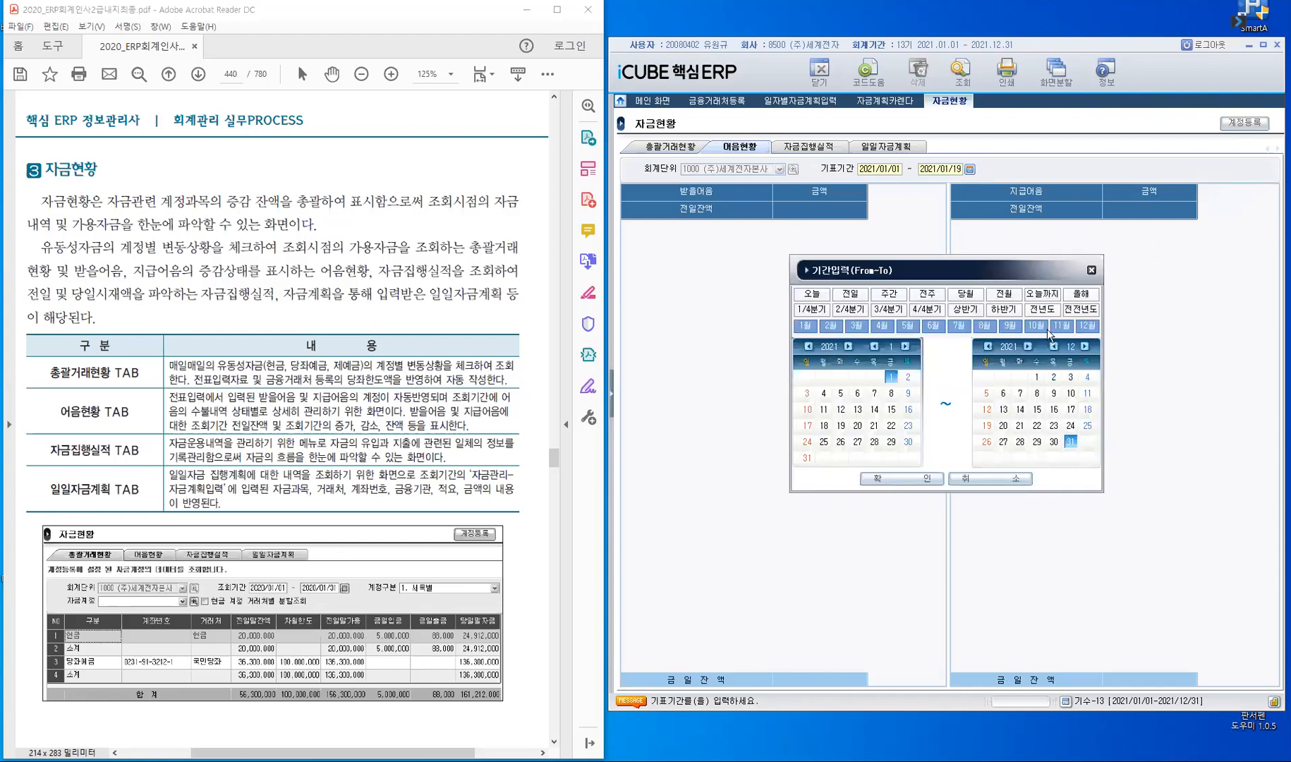
{"action": "left_click", "coordinate": [917, 478]}
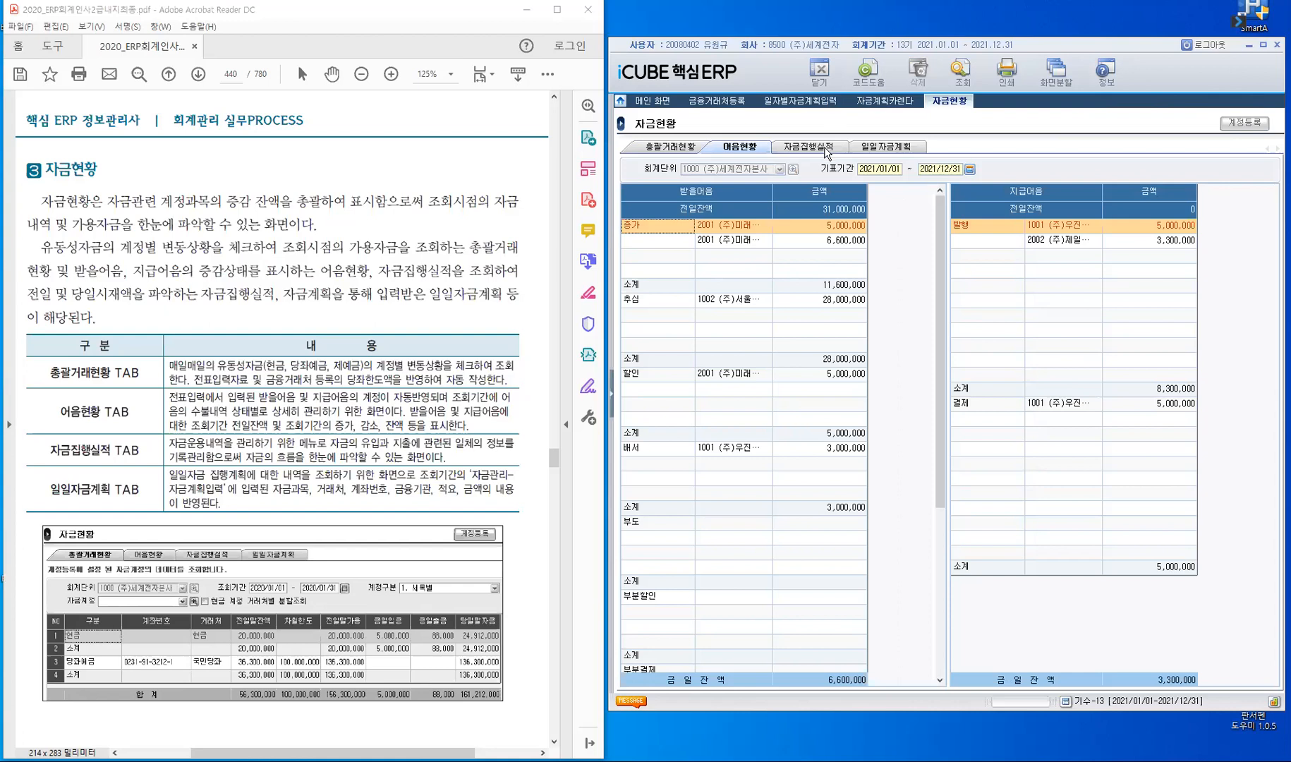
- Query 자금집행실적 for 2021/01/01 to 2021/12/31 and review the 수입 and 지출 entries
{"action": "left_click", "coordinate": [809, 147]}
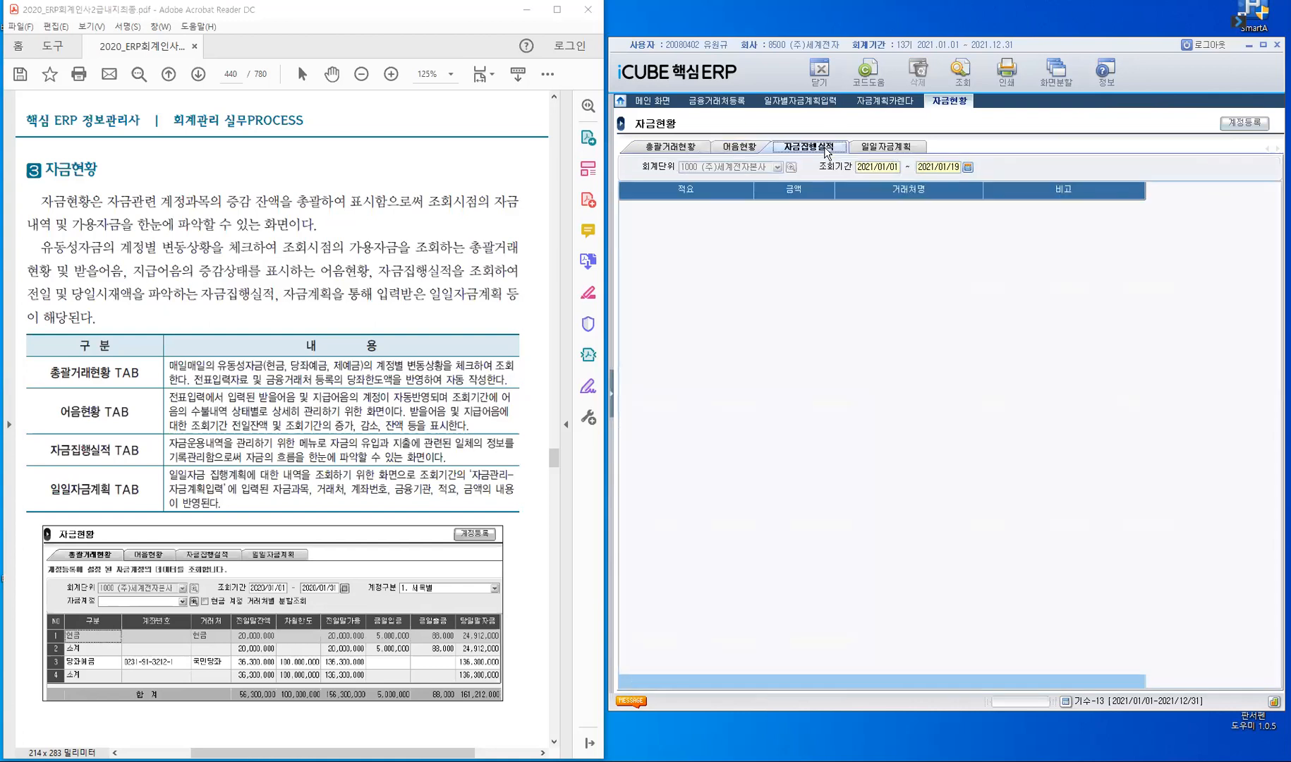
{"action": "left_click", "coordinate": [968, 167]}
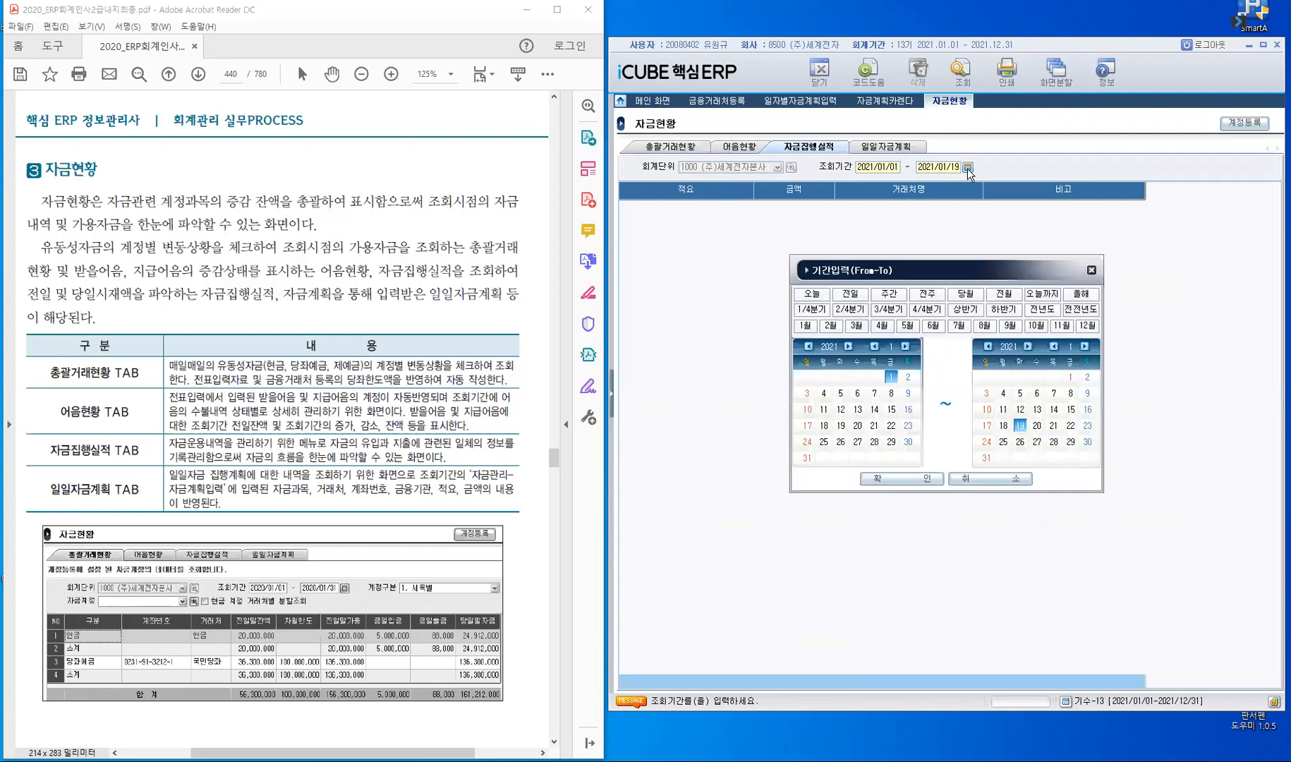
{"action": "left_click", "coordinate": [1084, 327]}
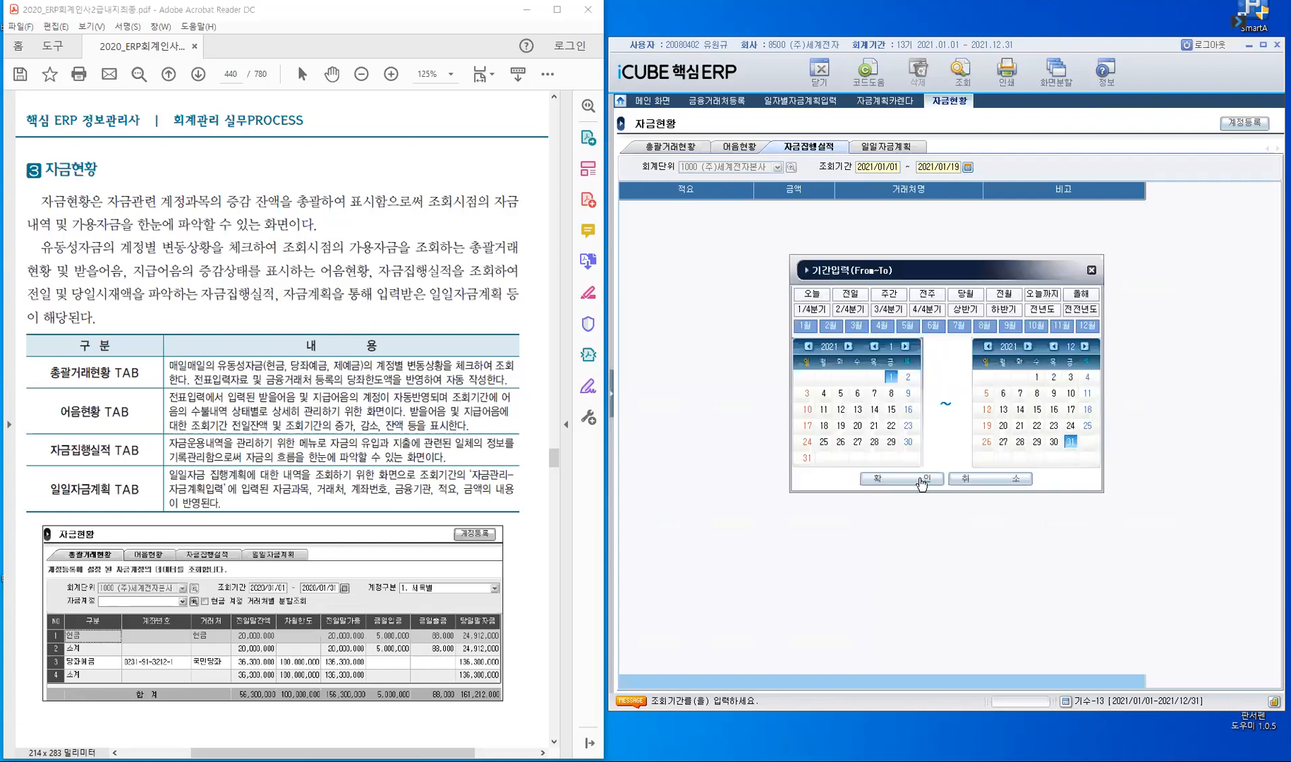
{"action": "left_click", "coordinate": [916, 477]}
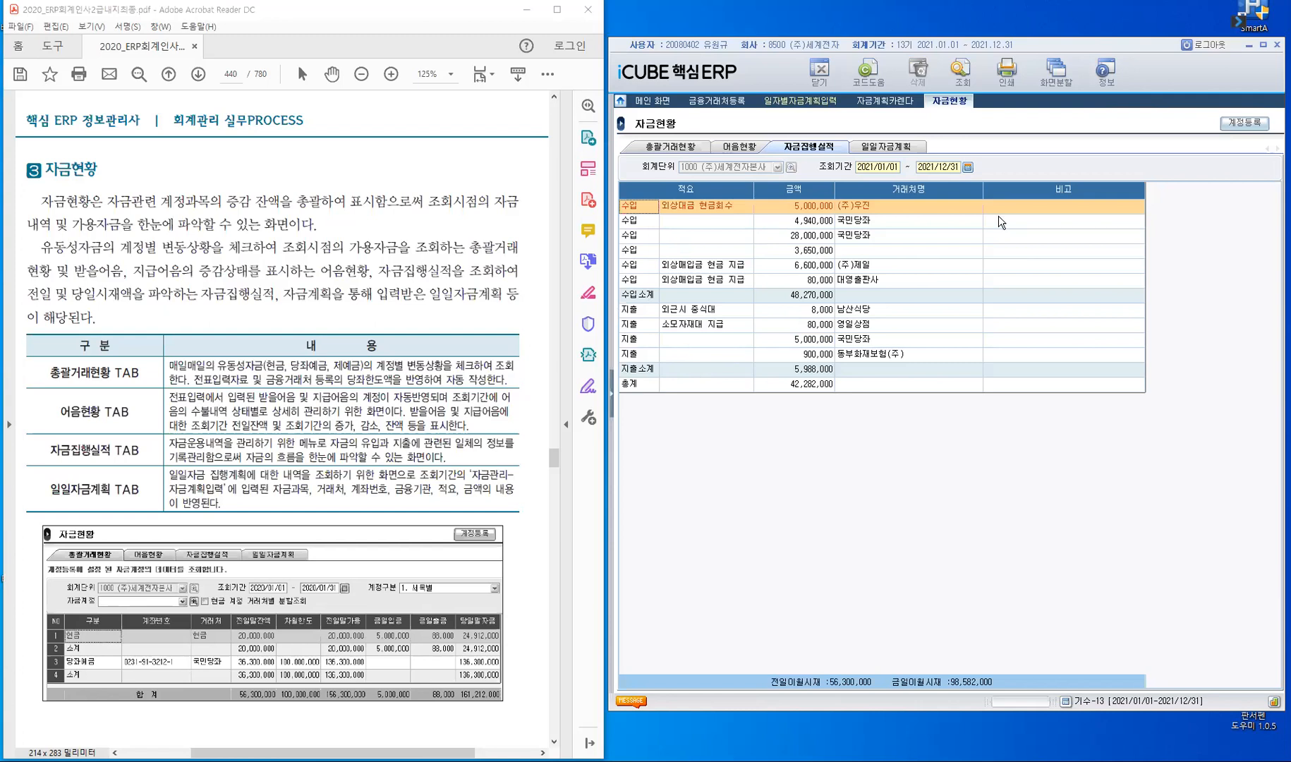
- Query 일일자금계획 for 2021/01/01 to 2021/12/31 and compare its 지출예정 entries with the rows in 일자별자금계획입력
{"action": "left_click", "coordinate": [910, 147]}
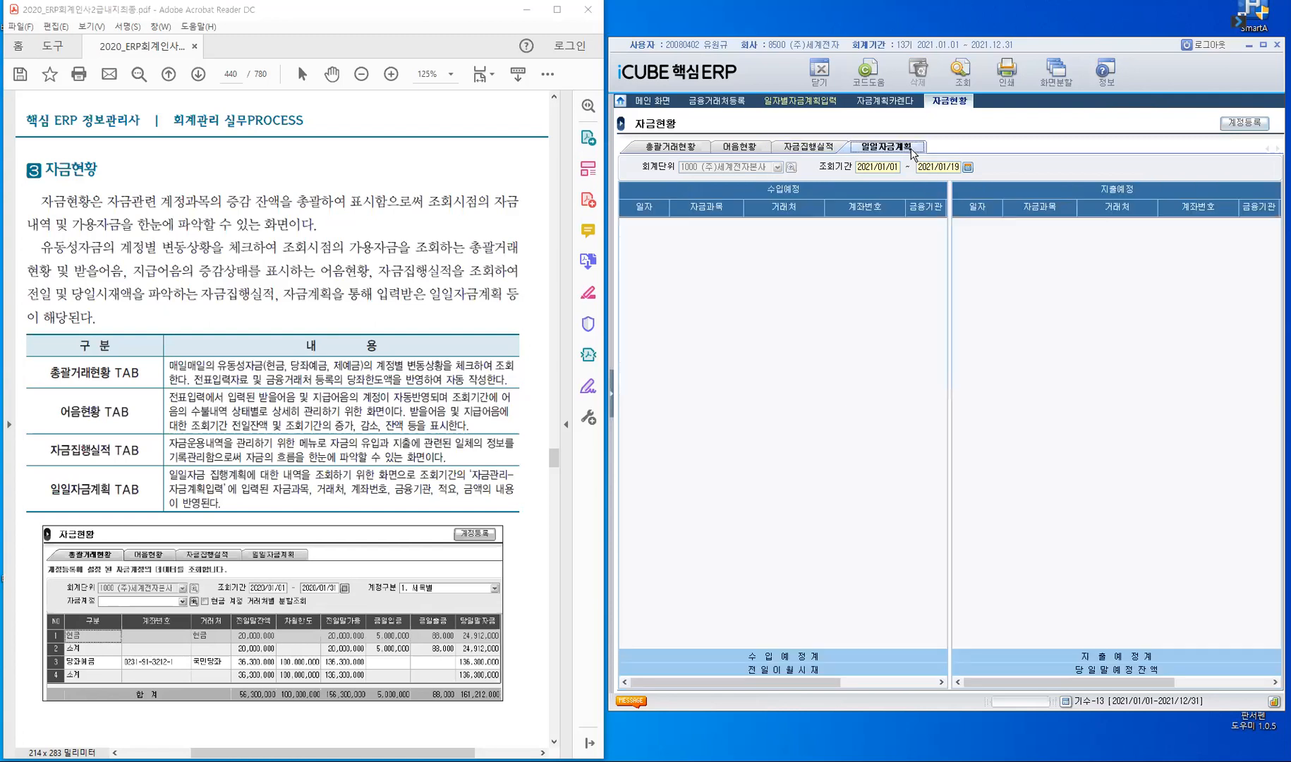
{"action": "left_click", "coordinate": [968, 168]}
{"action": "left_click", "coordinate": [917, 478]}
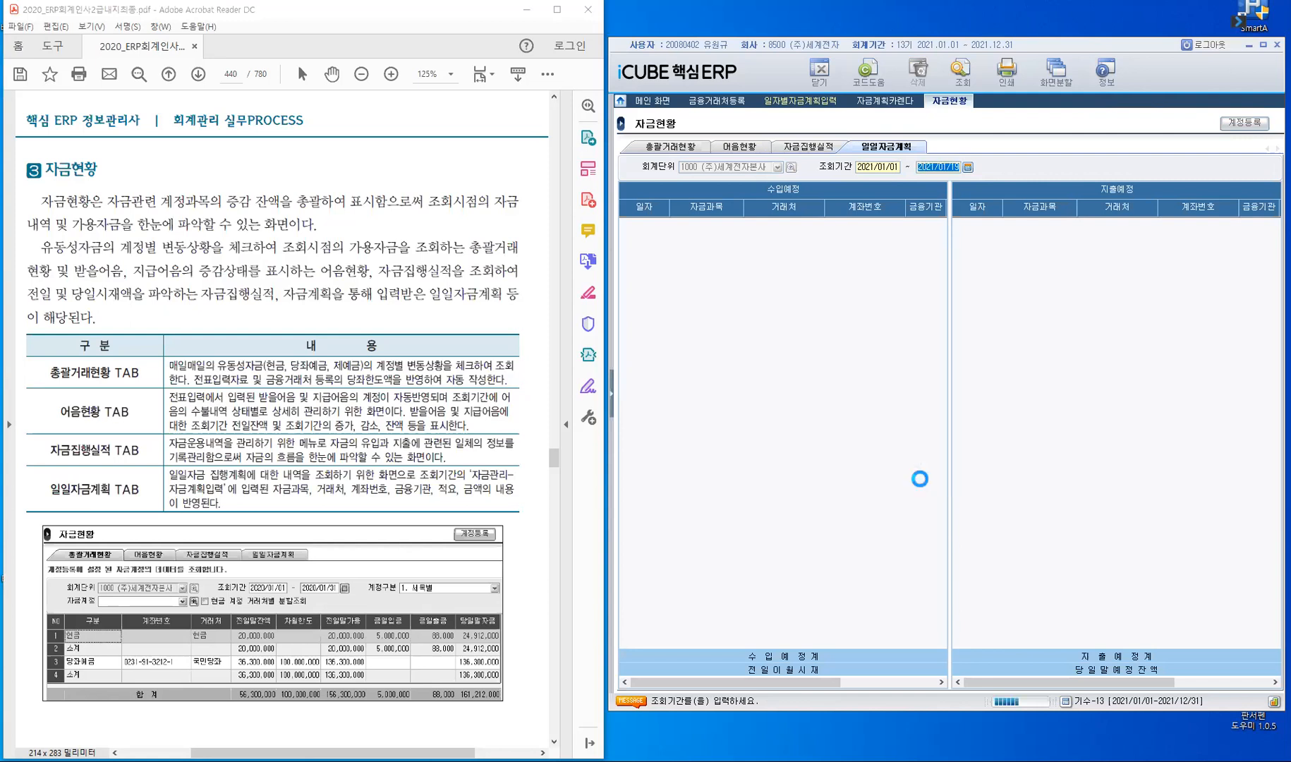
{"action": "left_click", "coordinate": [961, 71]}
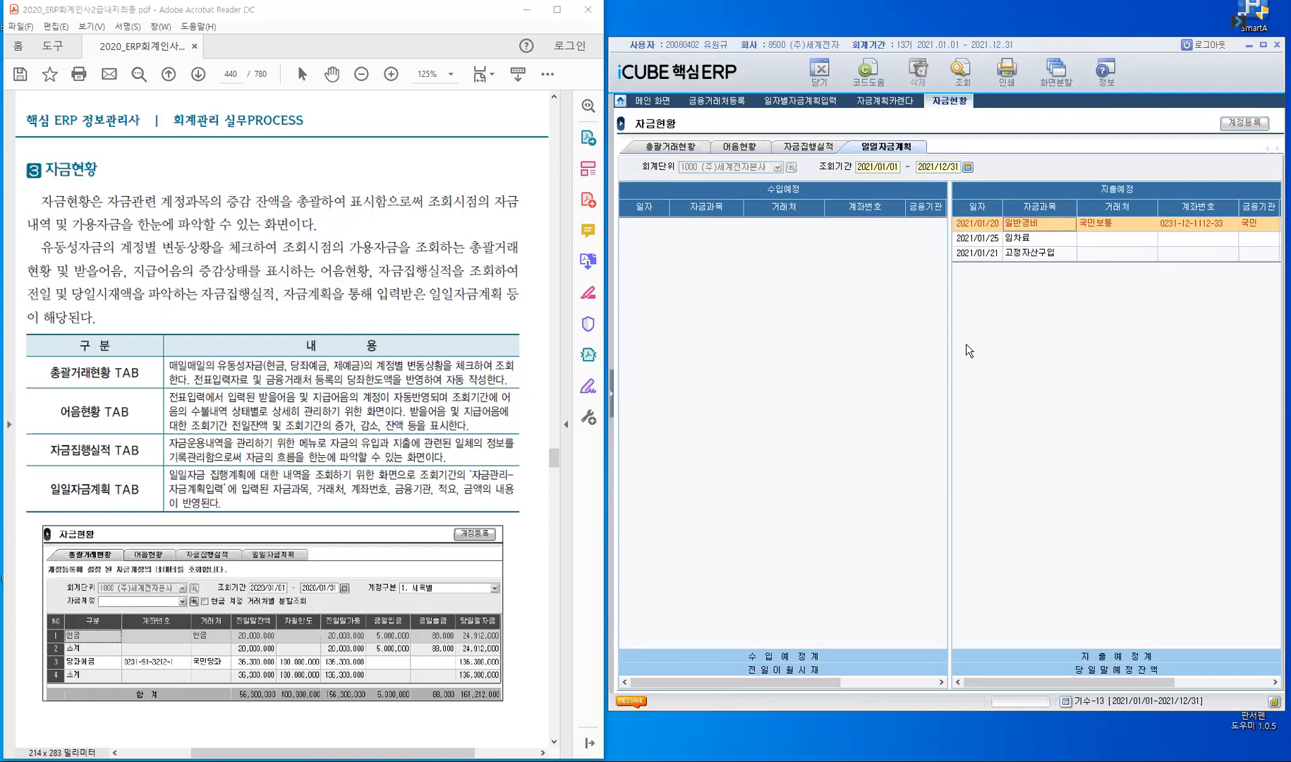
{"action": "left_click", "coordinate": [794, 100]}
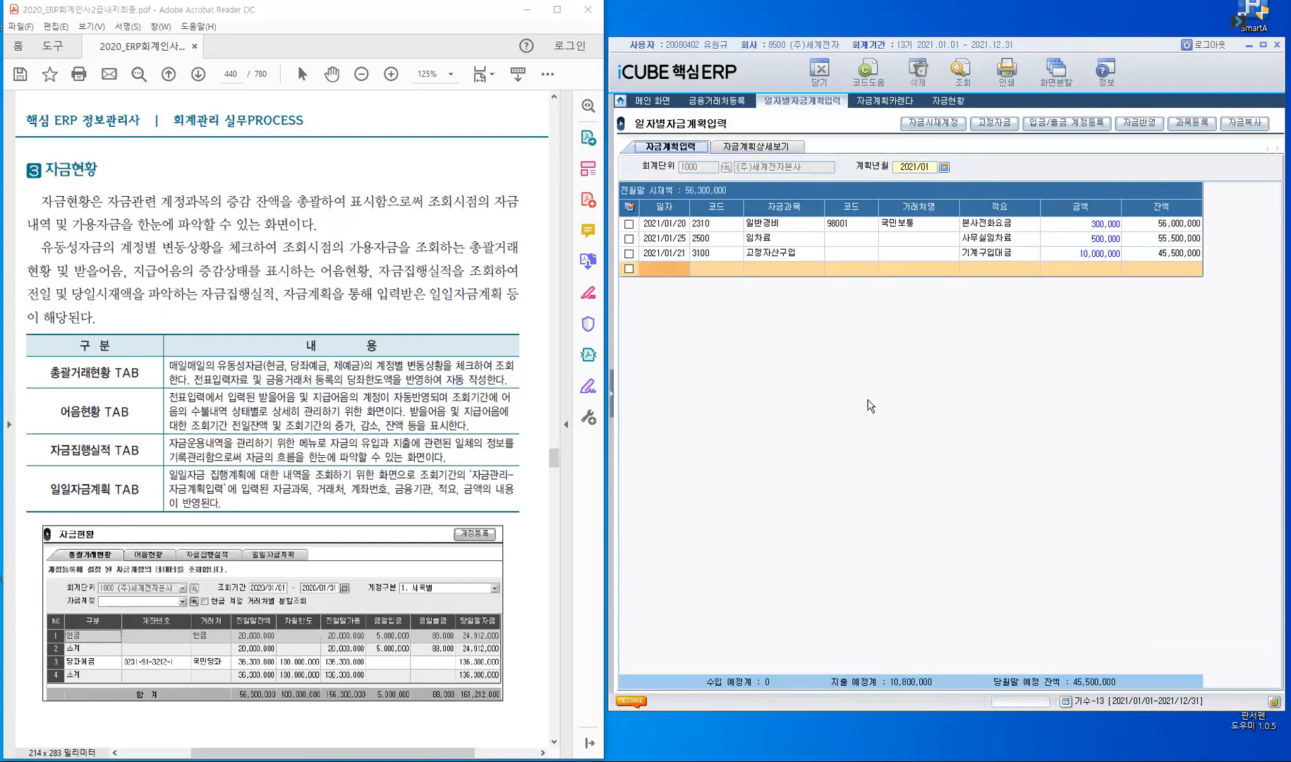
{"action": "left_click", "coordinate": [944, 103]}
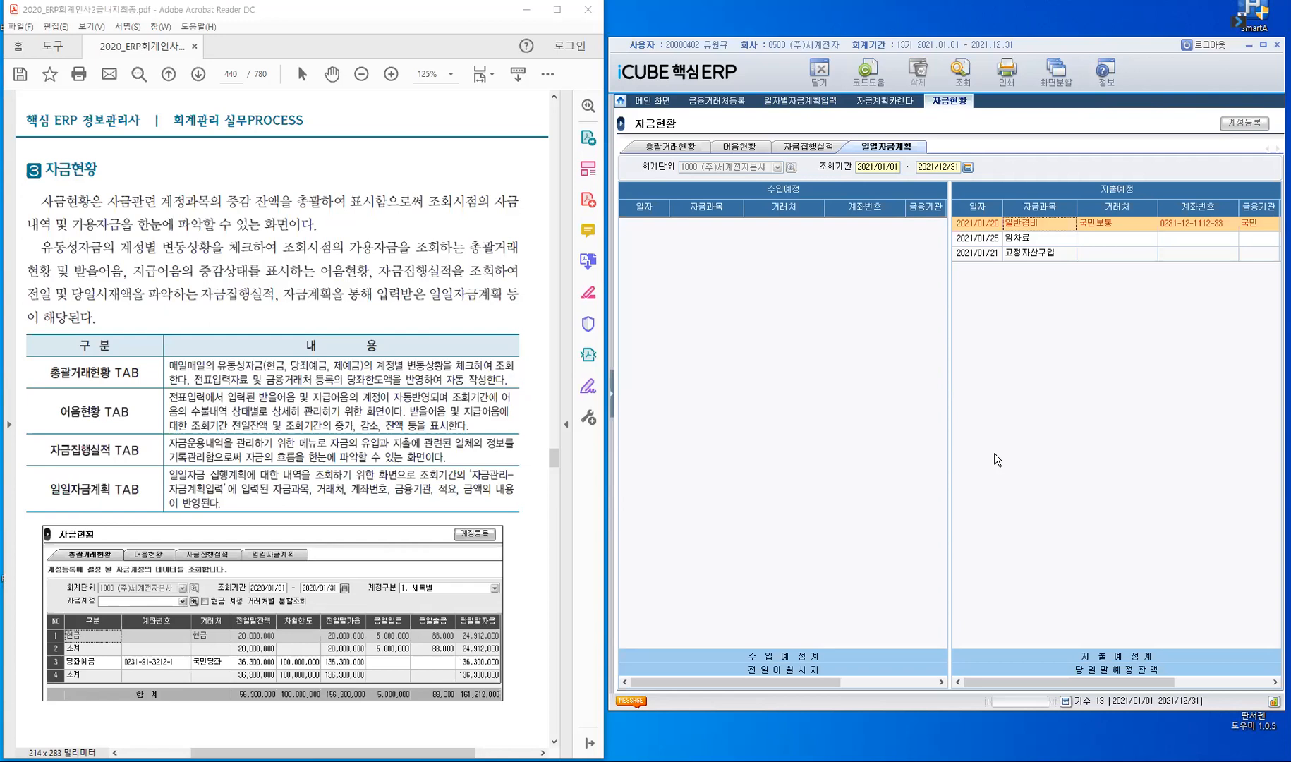
- Bring up the textbook's 자금계획대비실적현황 section and open 자금계획대비실적현황 from 자금관리
{"action": "left_click", "coordinate": [245, 263]}
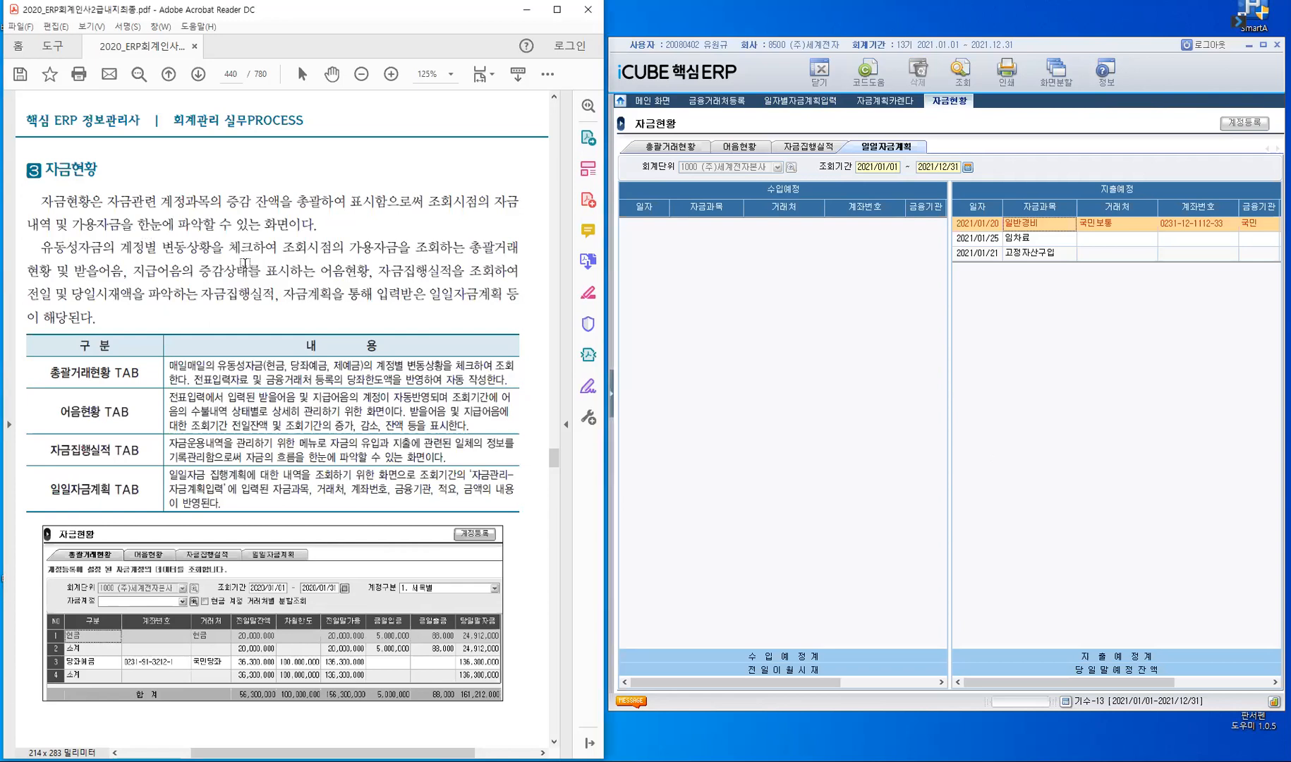
{"action": "scroll", "coordinate": [245, 263], "scroll_direction": "down", "scroll_amount": 10}
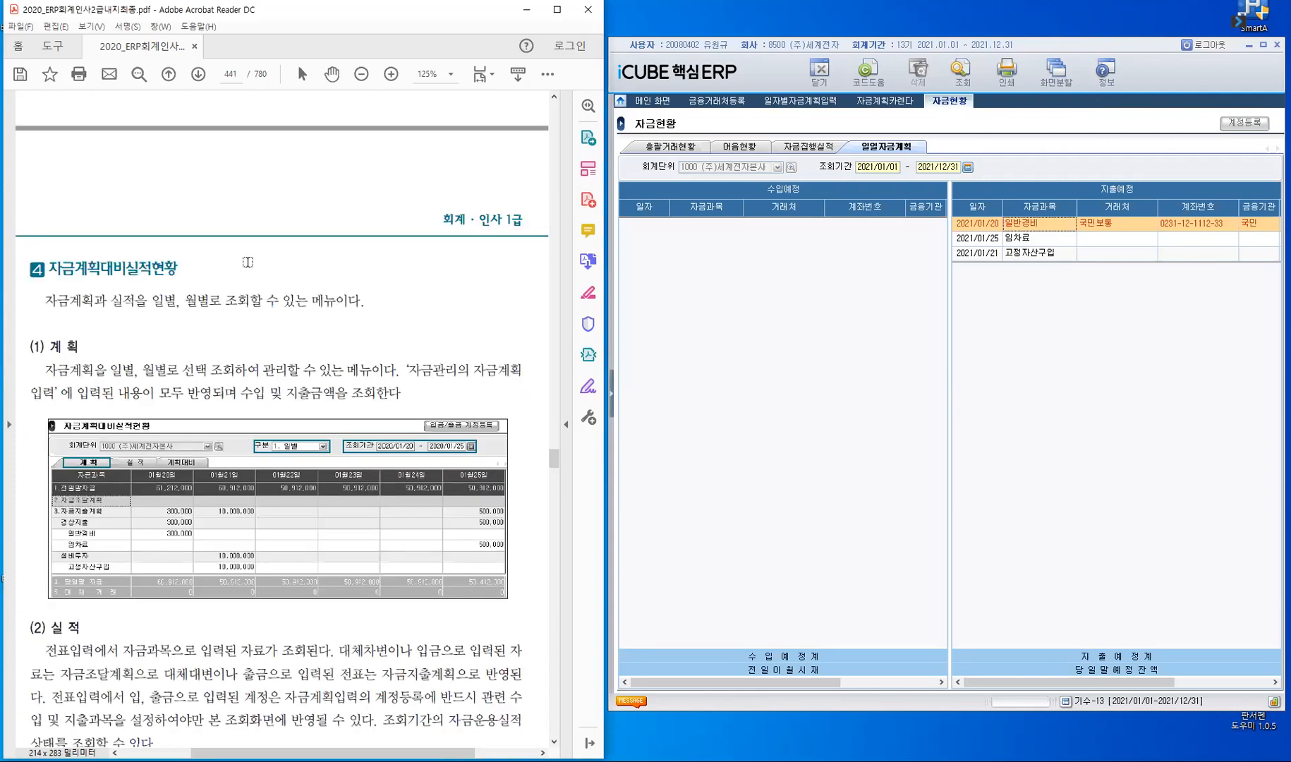
{"action": "scroll", "coordinate": [247, 262], "scroll_direction": "down", "scroll_amount": 3}
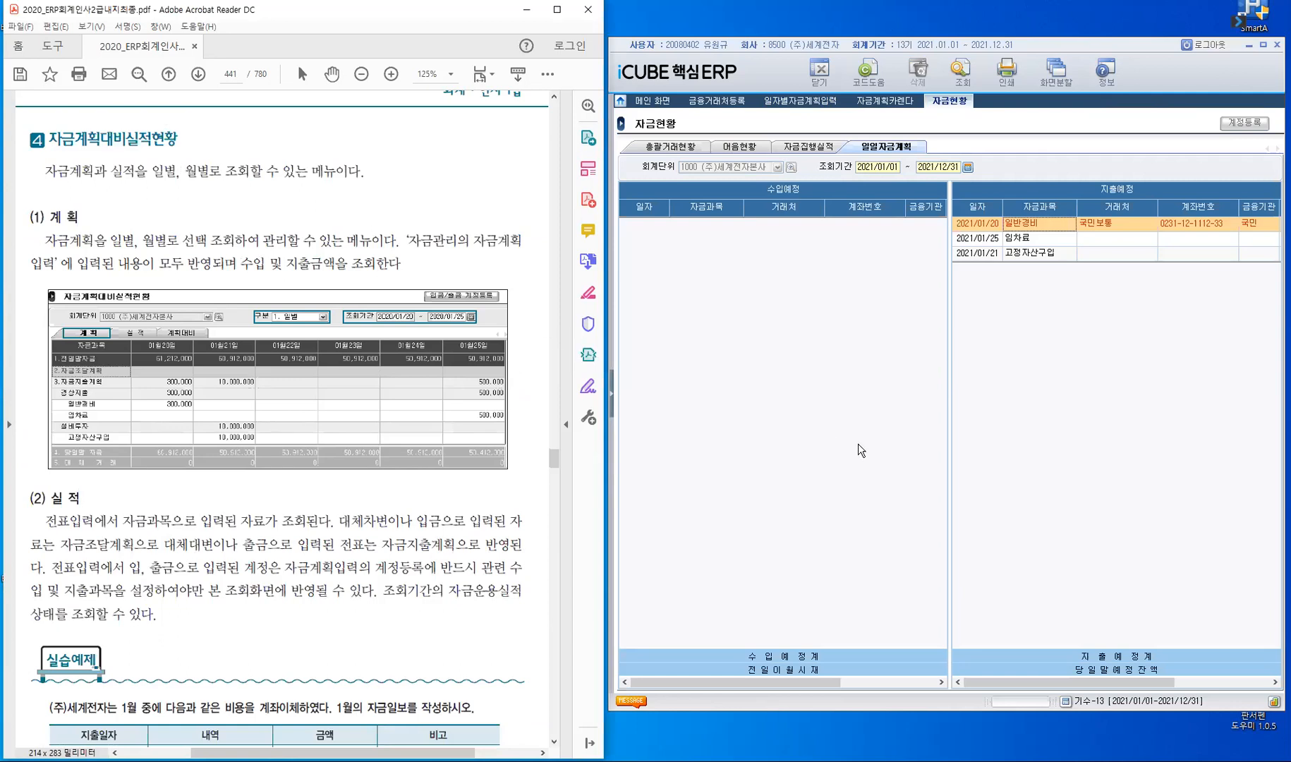
{"action": "left_click", "coordinate": [613, 400]}
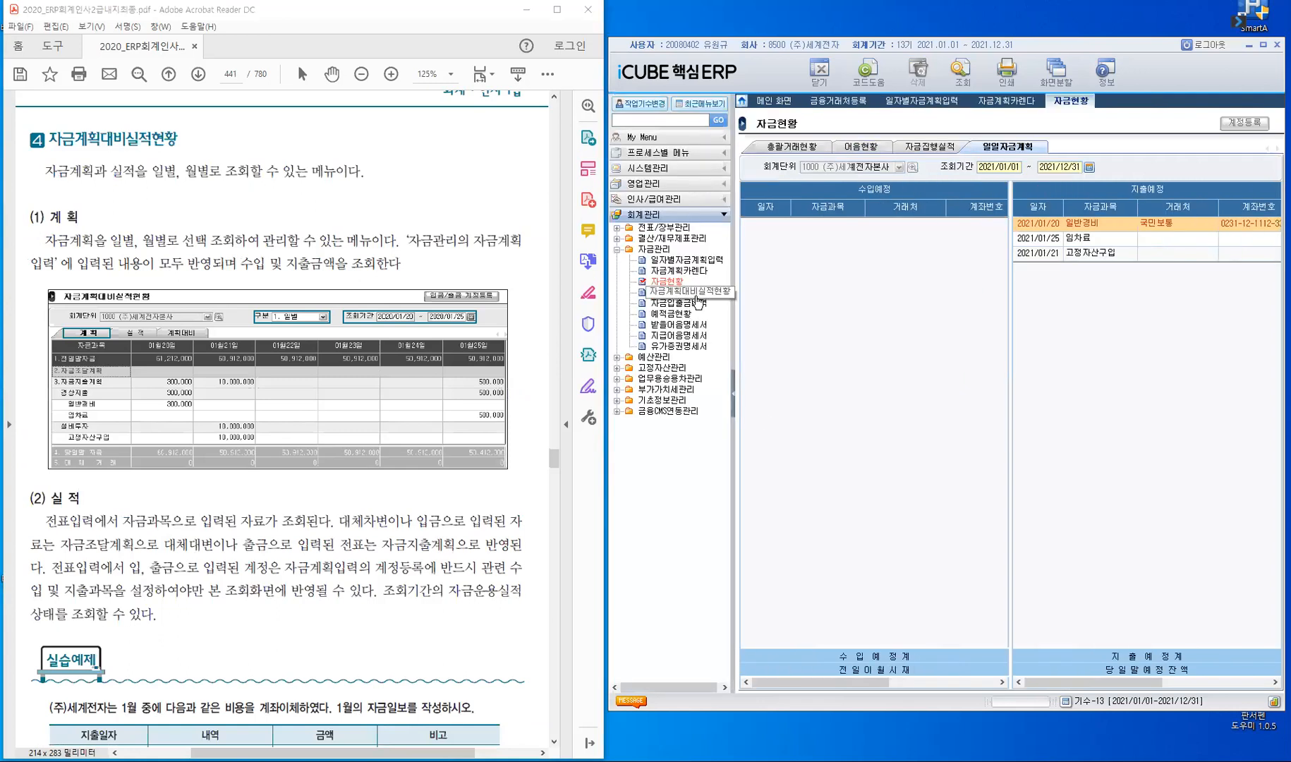
{"action": "left_click", "coordinate": [697, 295]}
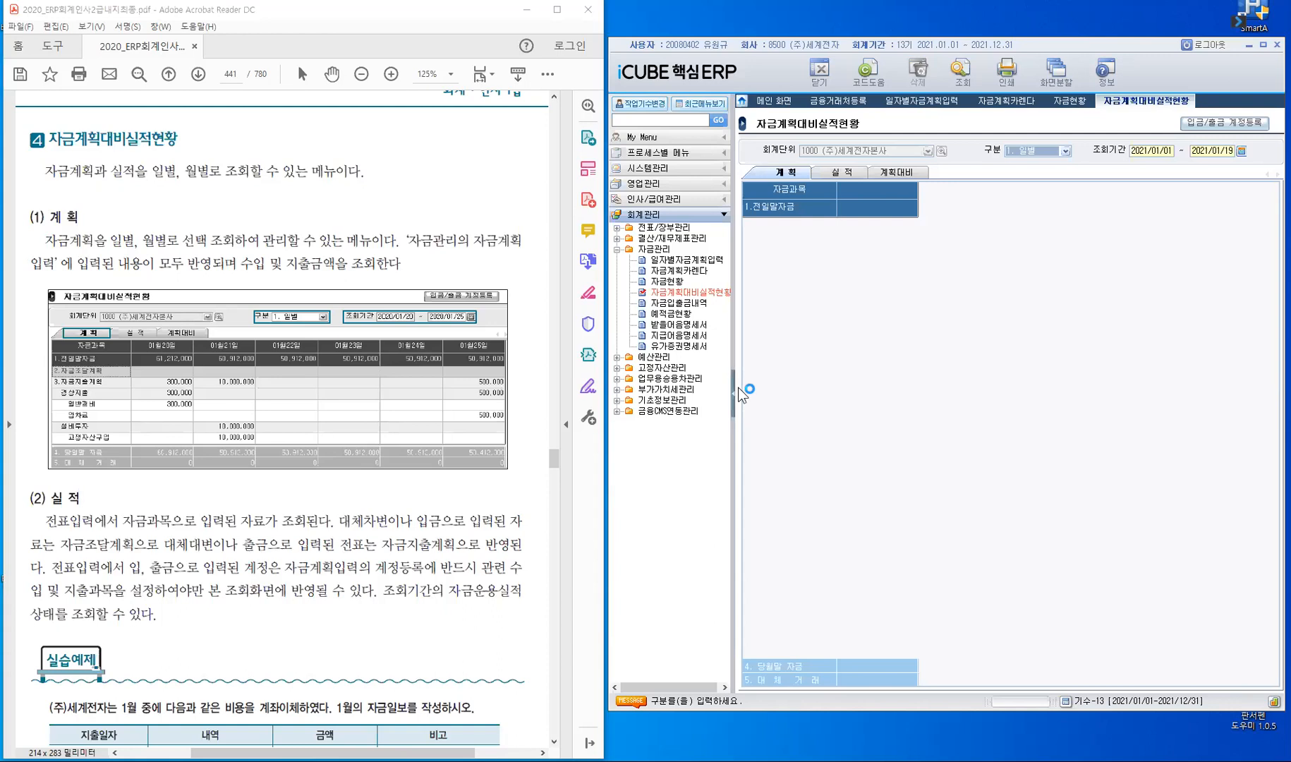
{"action": "left_click", "coordinate": [379, 593]}
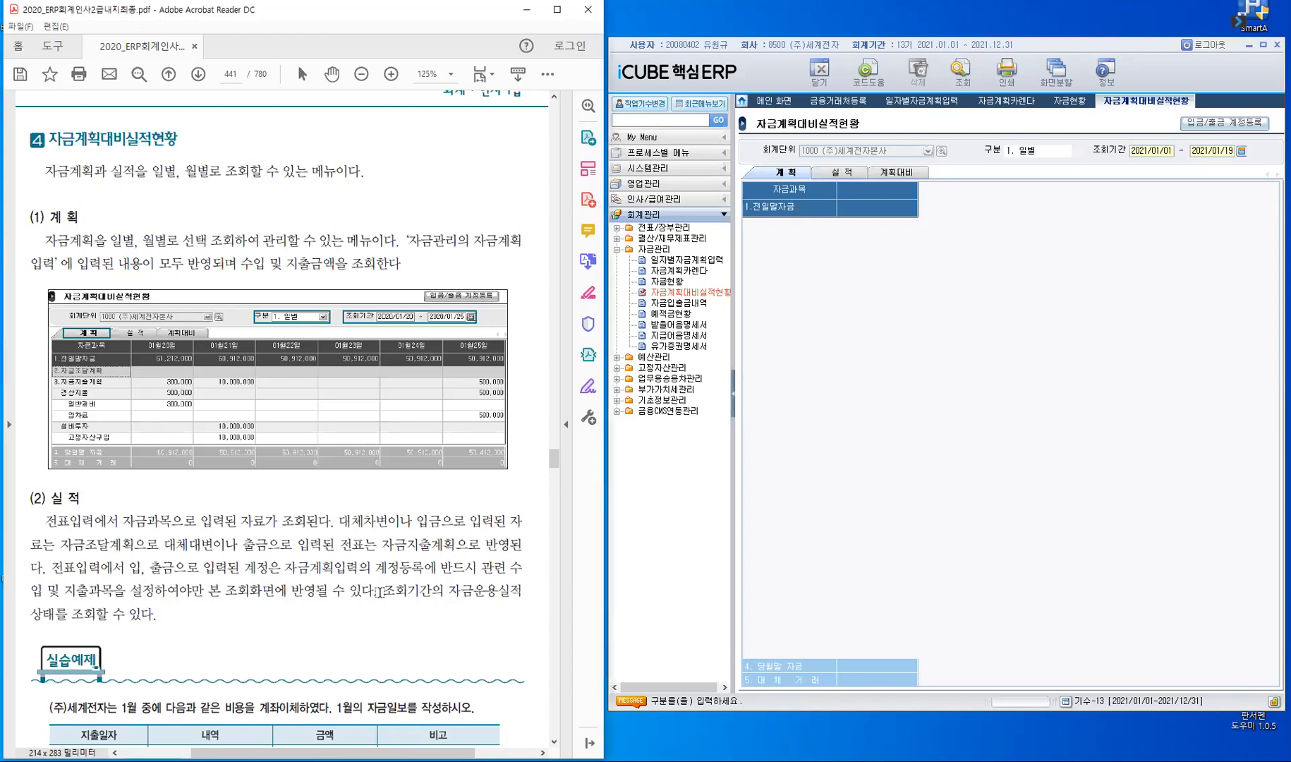
{"action": "scroll", "coordinate": [380, 593], "scroll_direction": "down", "scroll_amount": 4}
{"action": "scroll", "coordinate": [357, 515], "scroll_direction": "down", "scroll_amount": 1}
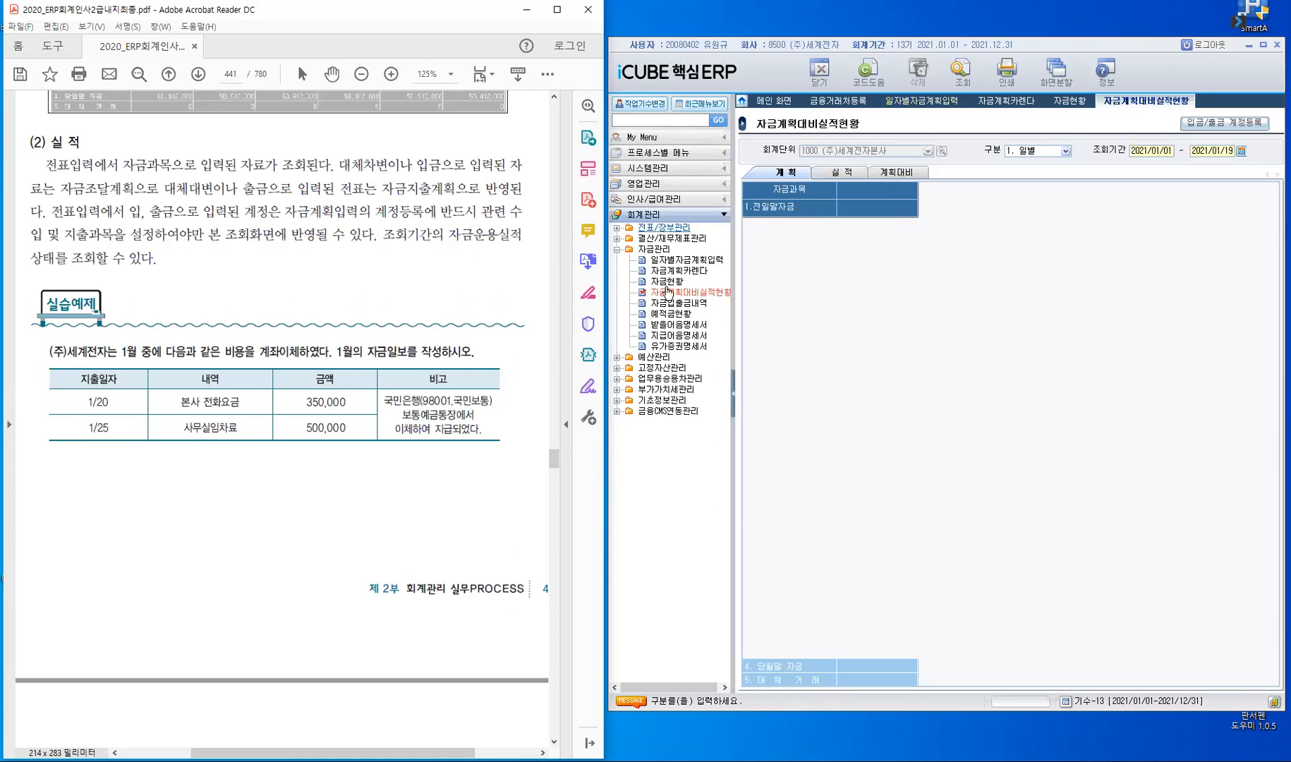
{"action": "left_click", "coordinate": [664, 228]}
{"action": "left_click", "coordinate": [664, 240]}
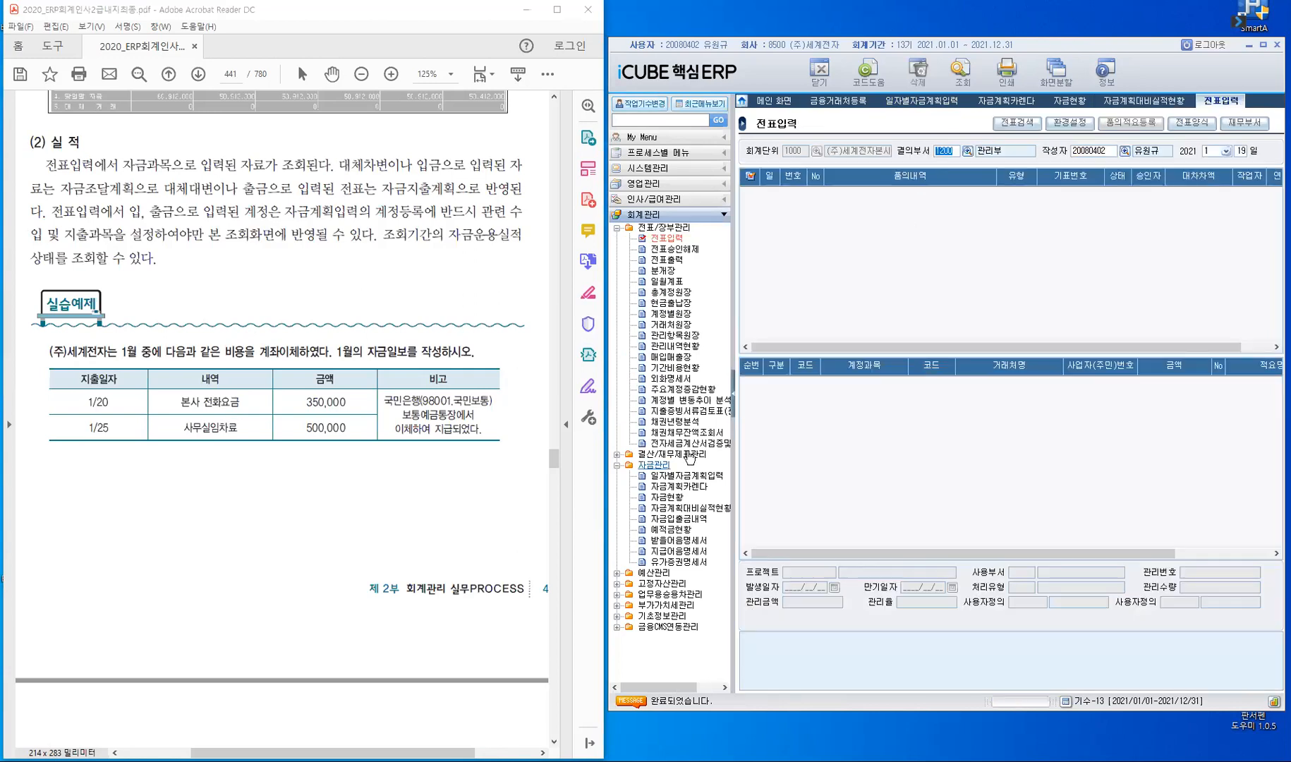
{"action": "left_click", "coordinate": [734, 400]}
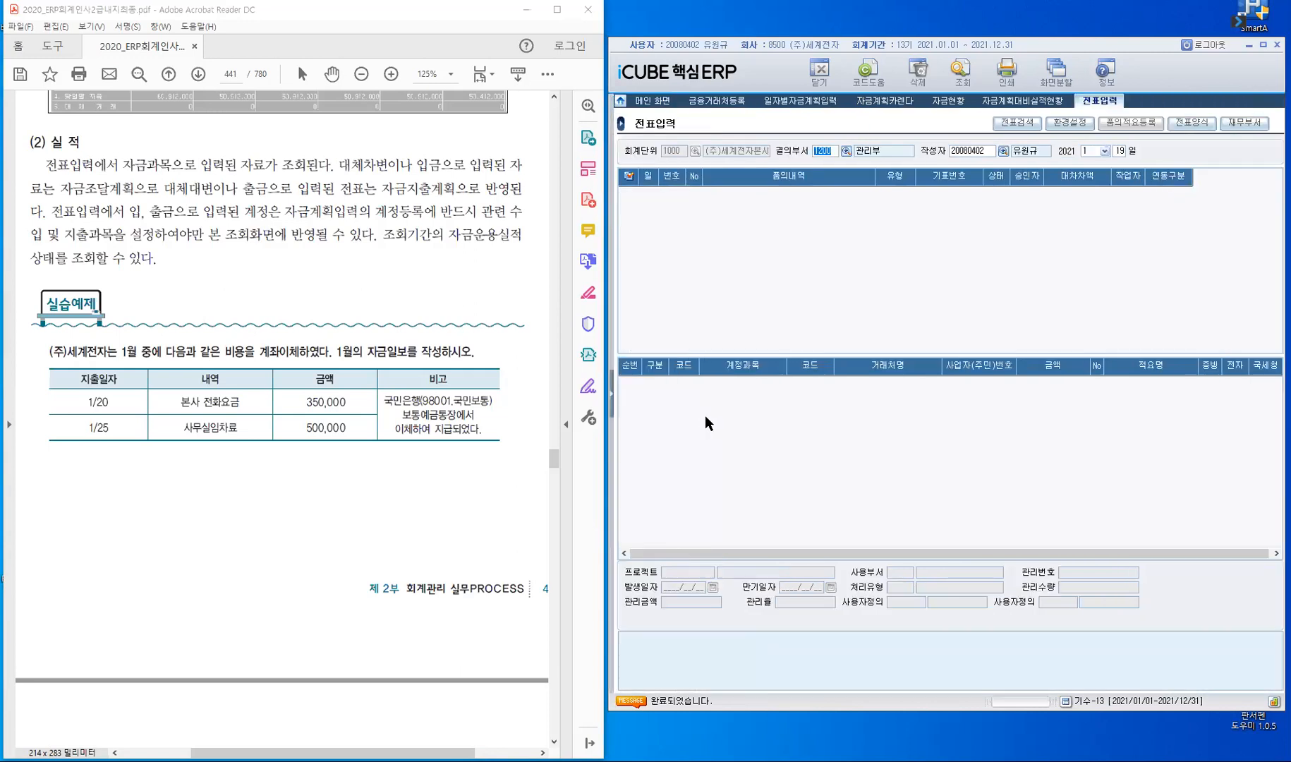
- Load the January 2021 vouchers in 전표입력 and start a new 일반 voucher dated the 20th
{"action": "key", "text": "Return"}
{"action": "key", "text": "Return"}
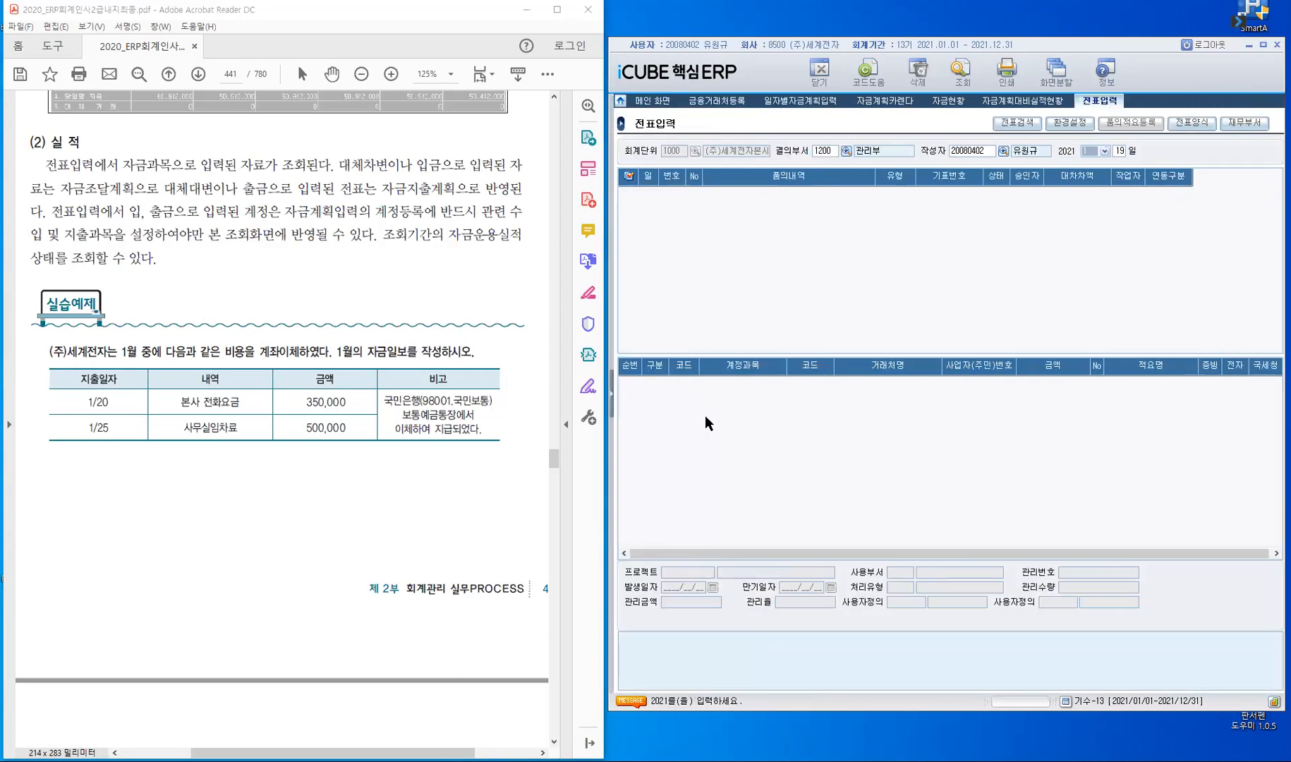
{"action": "type", "text": "1"}
{"action": "key", "text": "Return"}
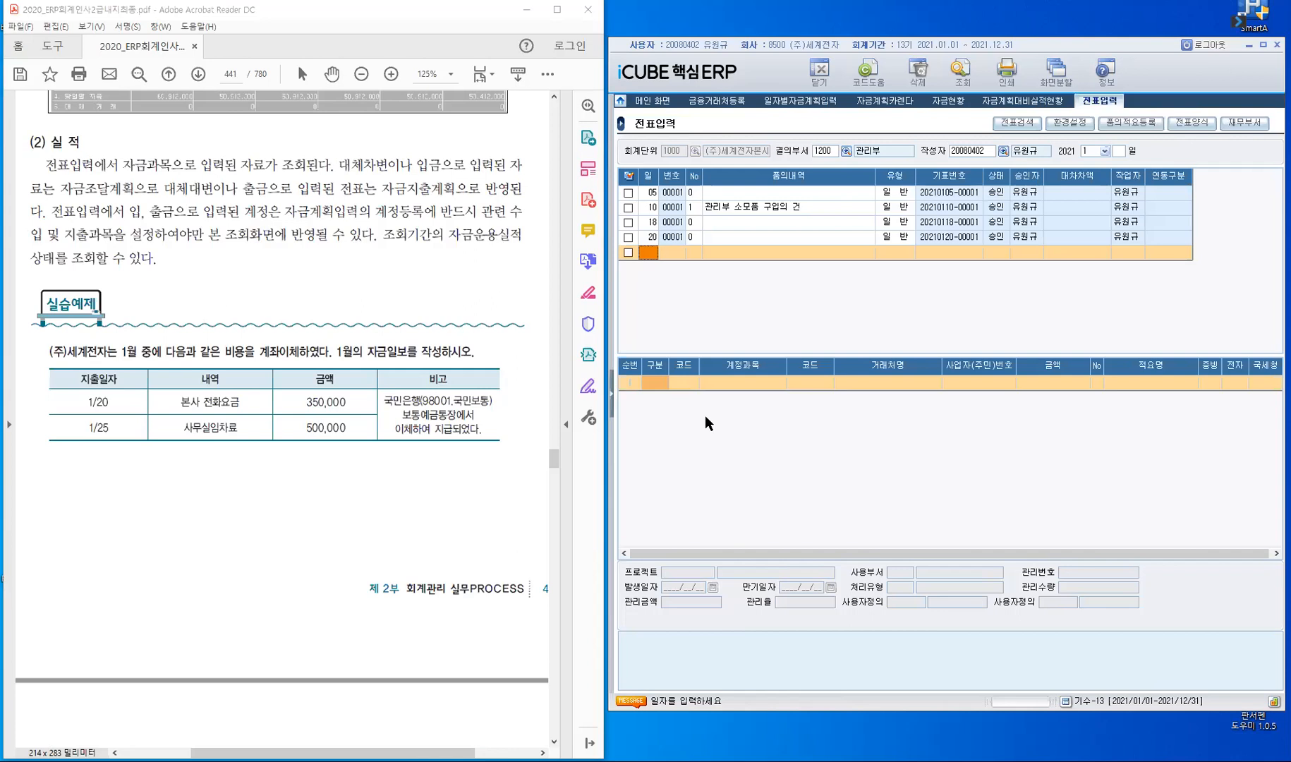
{"action": "type", "text": "20"}
{"action": "key", "text": "Return"}
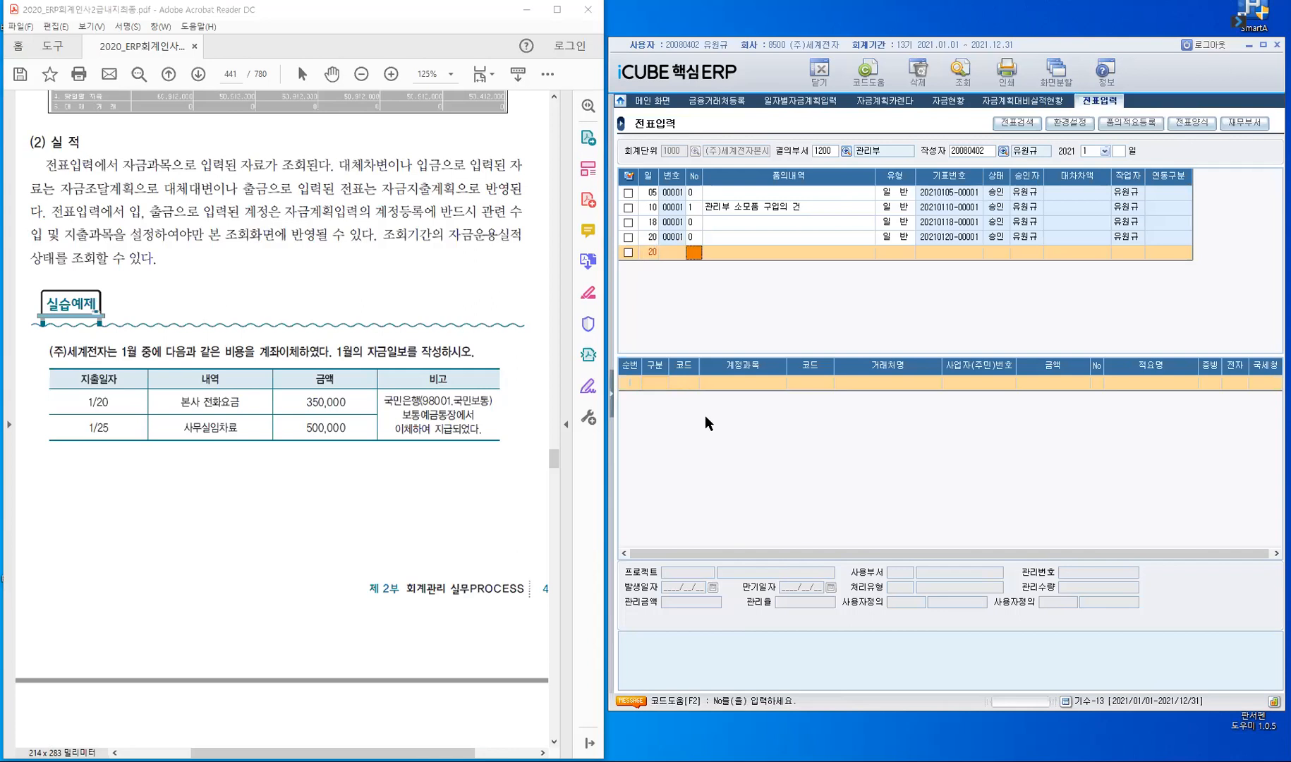
{"action": "key", "text": "Return"}
{"action": "key", "text": "Return"}
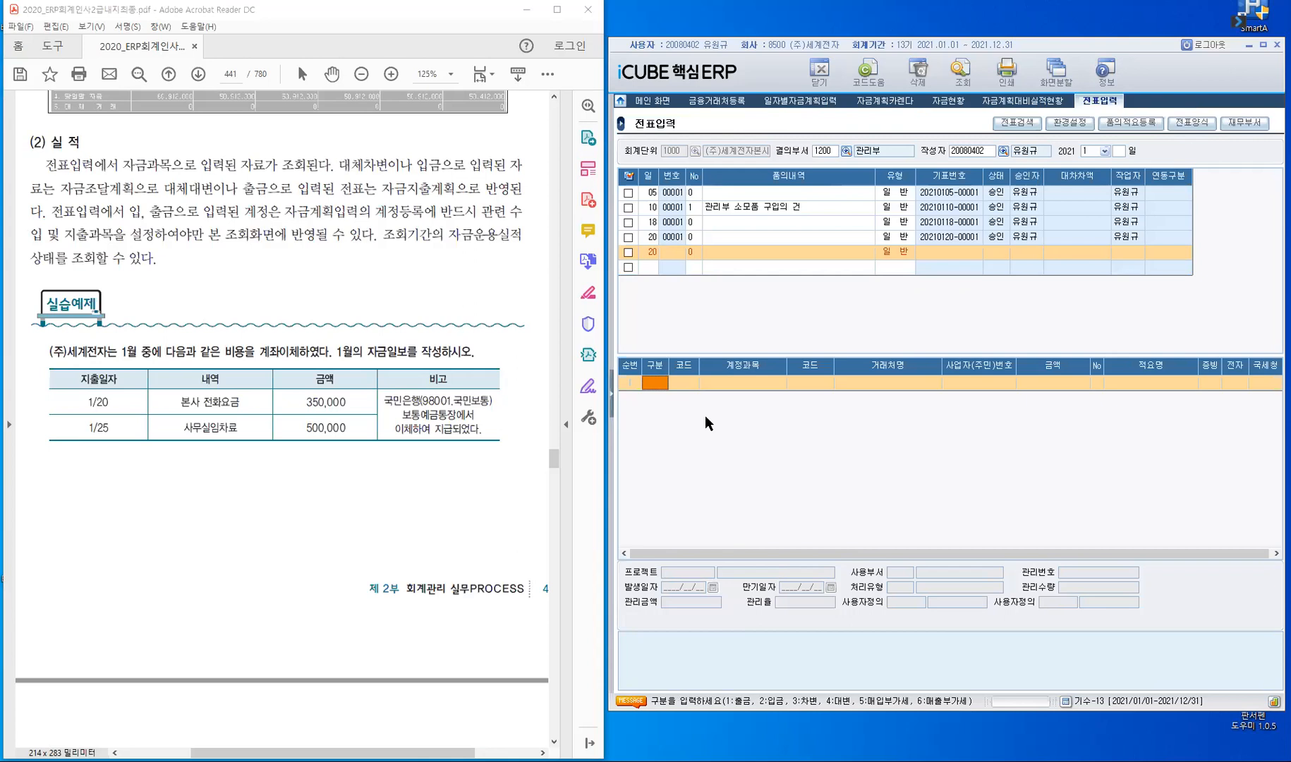
- Enter a 차변 line of 350,000 for account 81400 통신비, leaving 거래처, 적요 and the management fields empty
{"action": "type", "text": "3"}
{"action": "key", "text": "Return"}
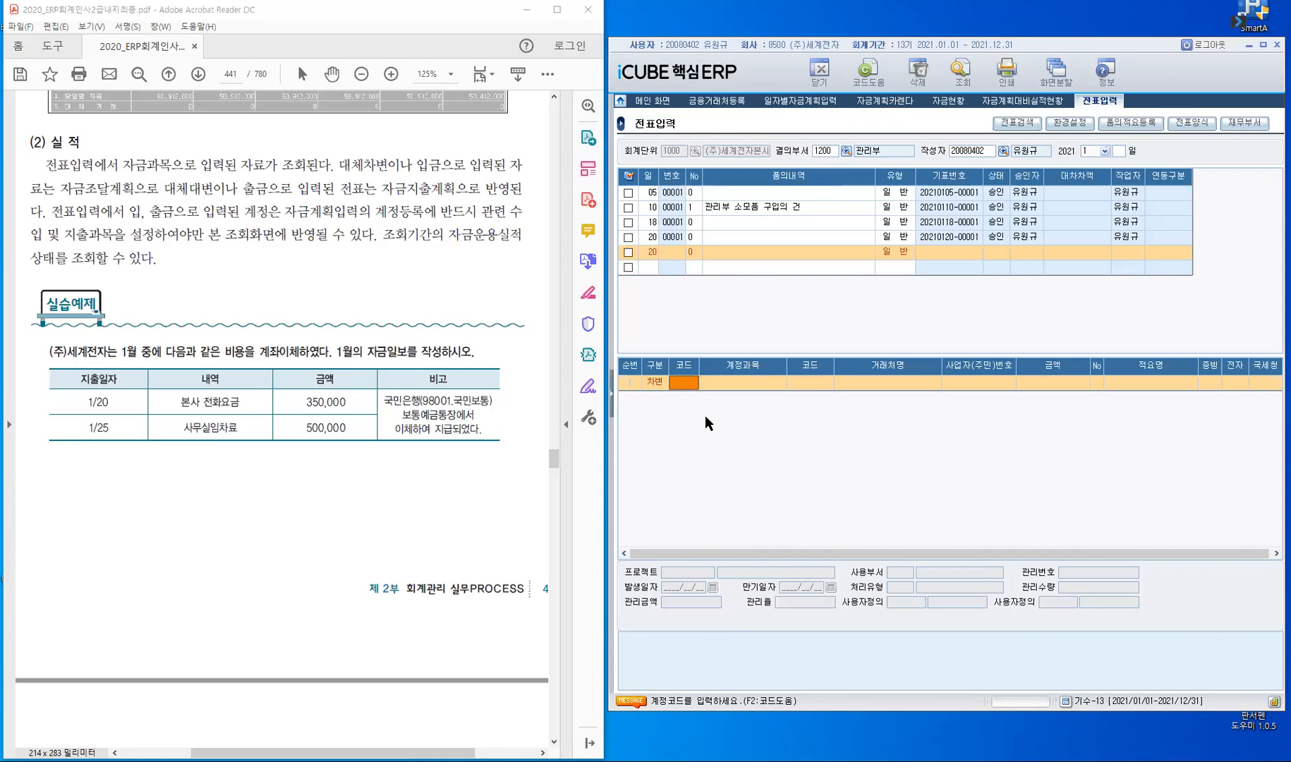
{"action": "type", "text": "통ㅅㅣㄴ"}
{"action": "key", "text": "Return"}
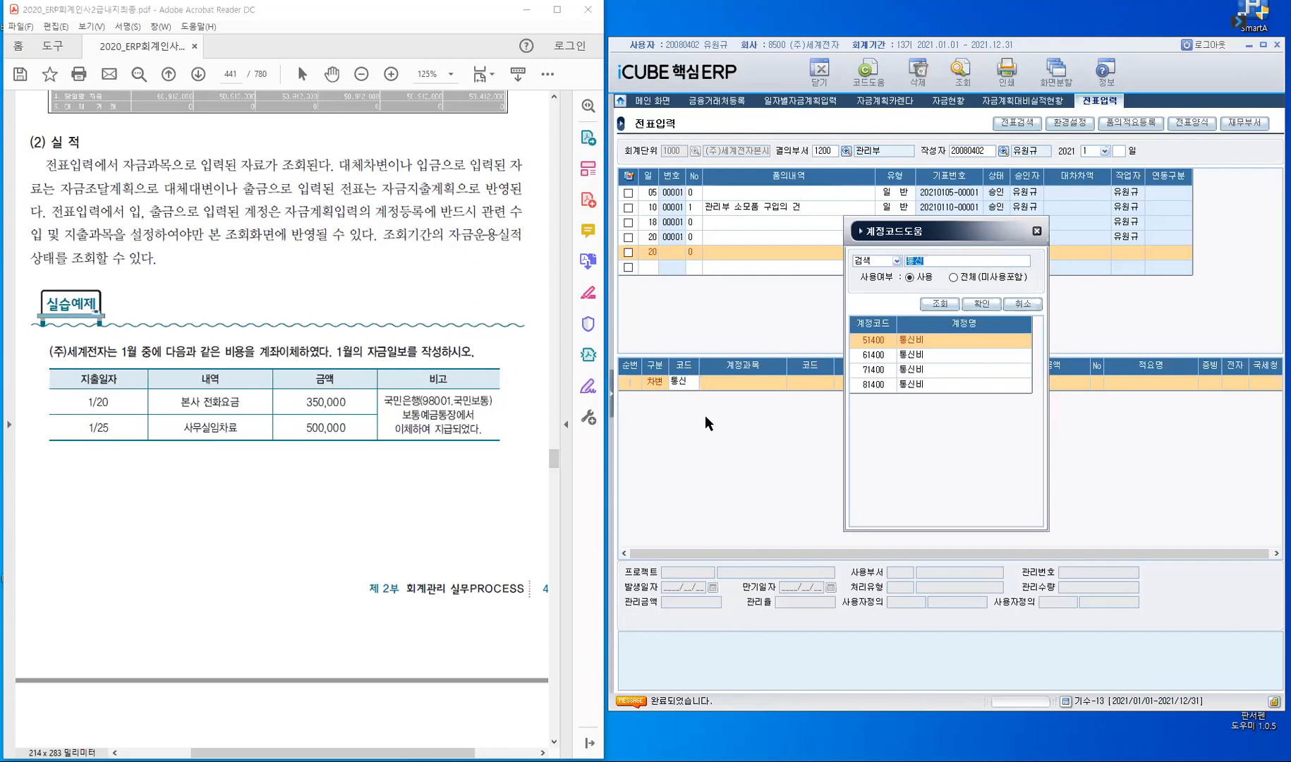
{"action": "key", "text": "Down"}
{"action": "key", "text": "Down"}
{"action": "key", "text": "Down"}
{"action": "key", "text": "Return"}
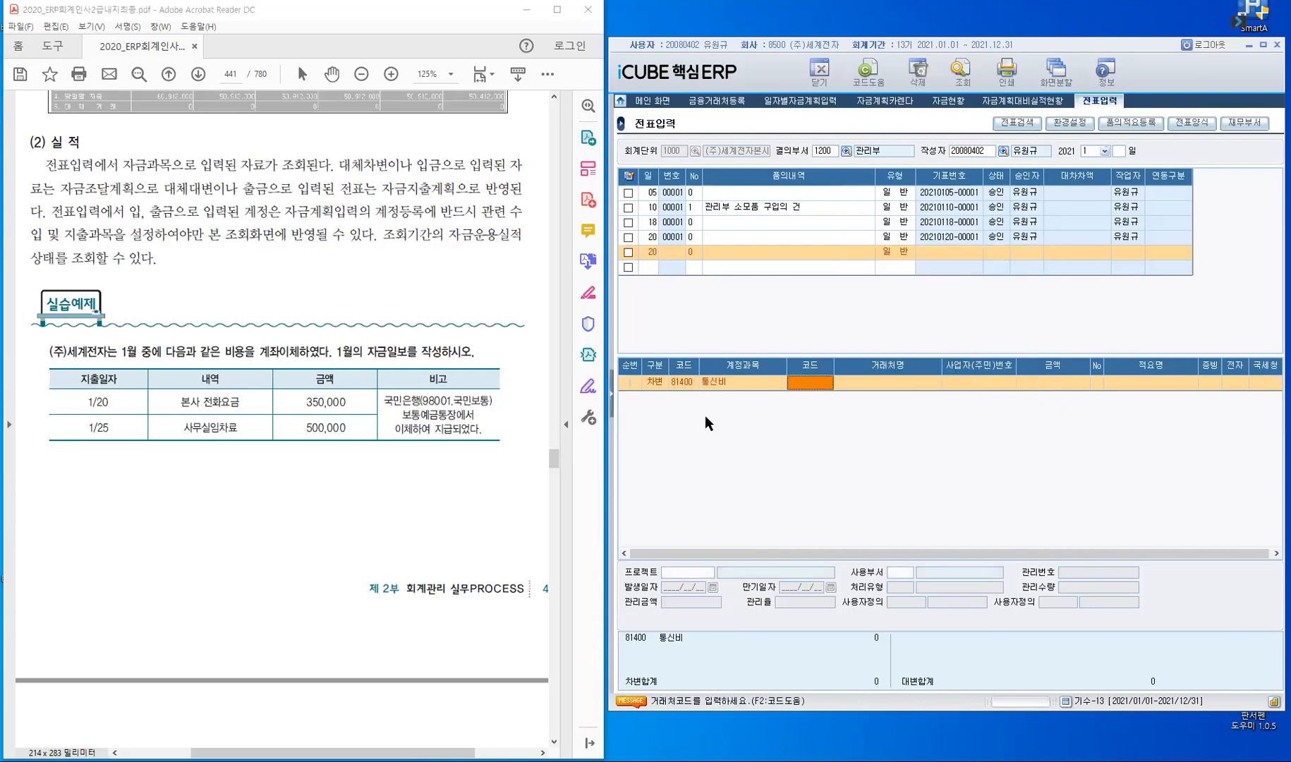
{"action": "key", "text": "Return"}
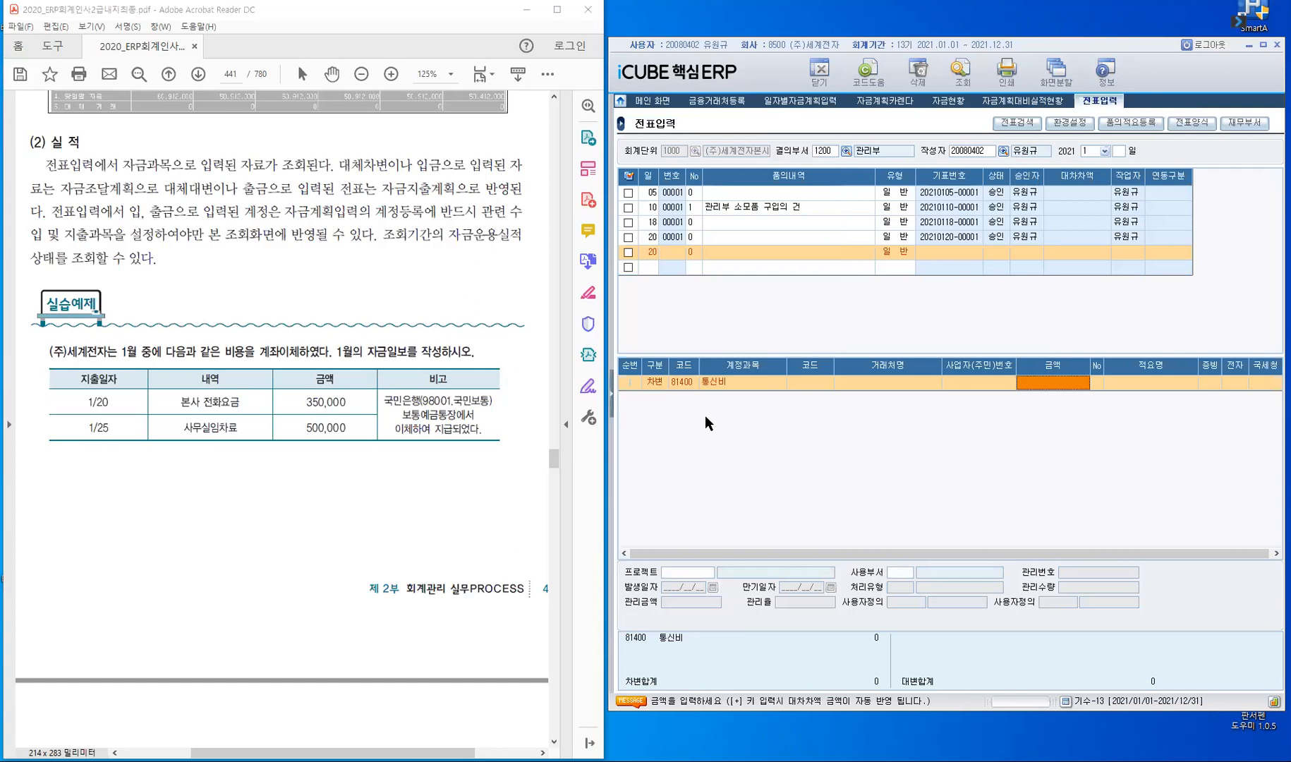
{"action": "type", "text": "350,000"}
{"action": "key", "text": "Return"}
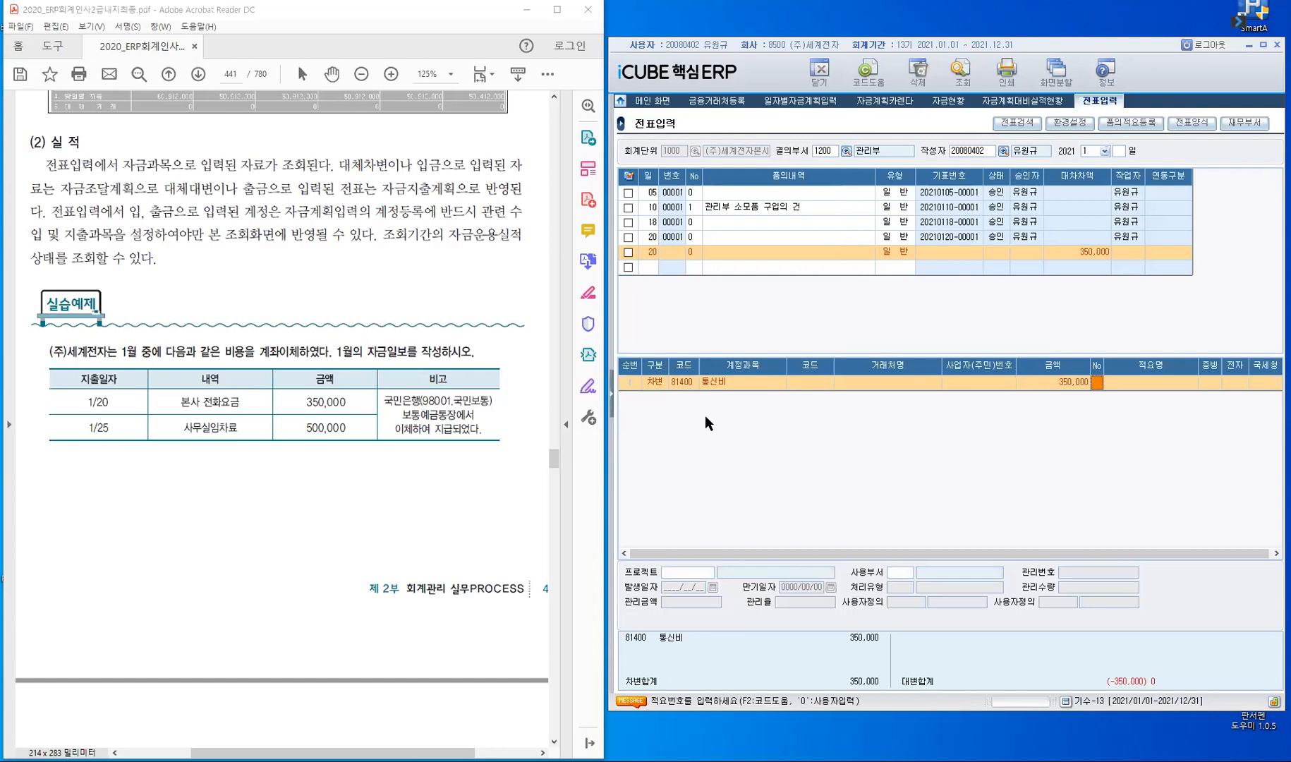
{"action": "key", "text": "Return"}
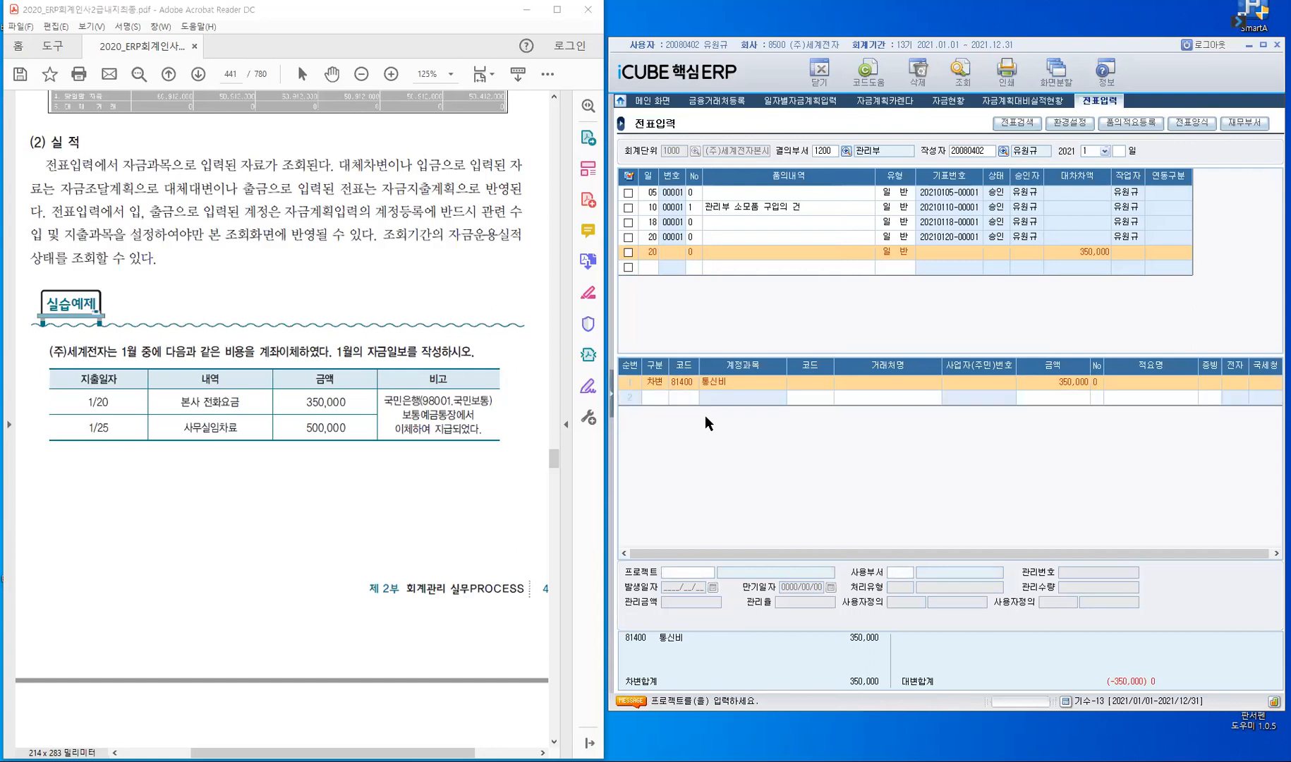
{"action": "key", "text": "Return"}
{"action": "key", "text": "Return"}
- Enter the 대변 line of 350,000 for account 10301 보통예금 with 국민보통 as 거래처
{"action": "key", "text": "Down"}
{"action": "type", "text": "4"}
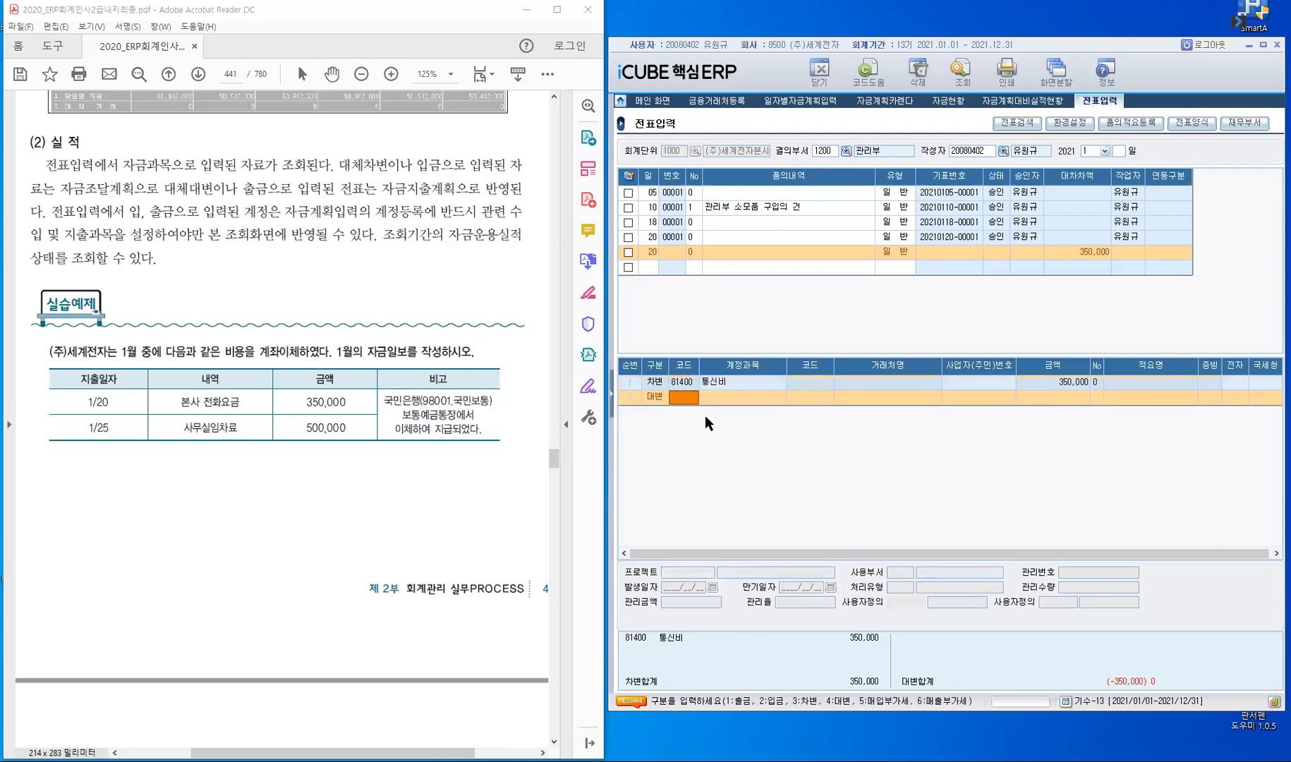
{"action": "key", "text": "Return"}
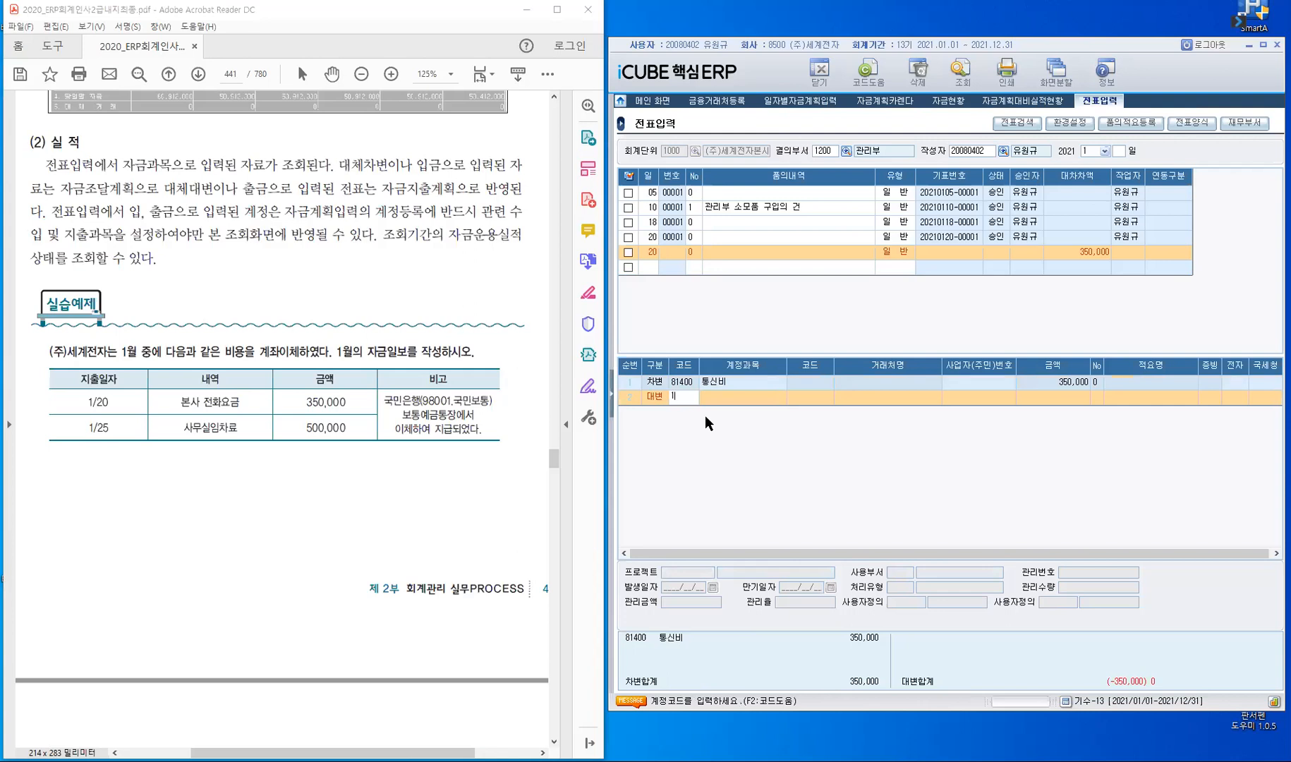
{"action": "type", "text": "10301"}
{"action": "key", "text": "Return"}
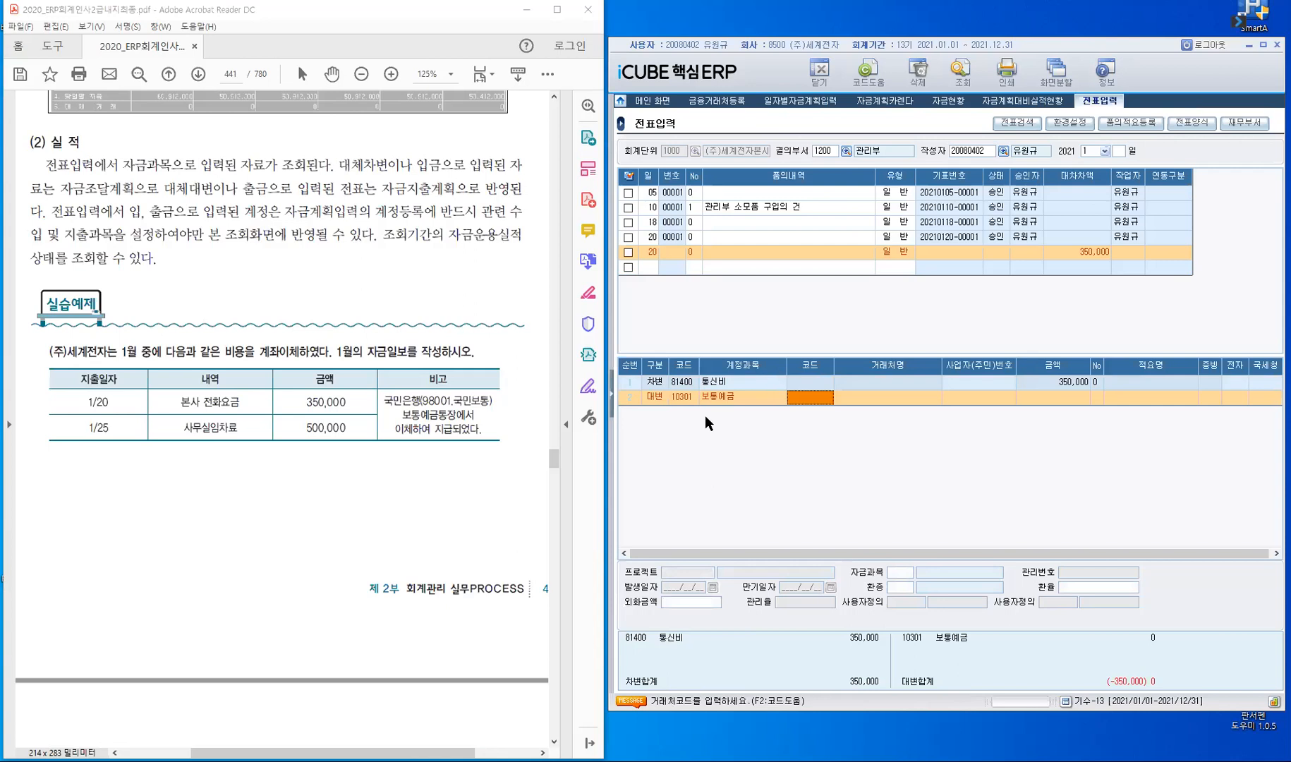
{"action": "type", "text": "국민"}
{"action": "key", "text": "Return"}
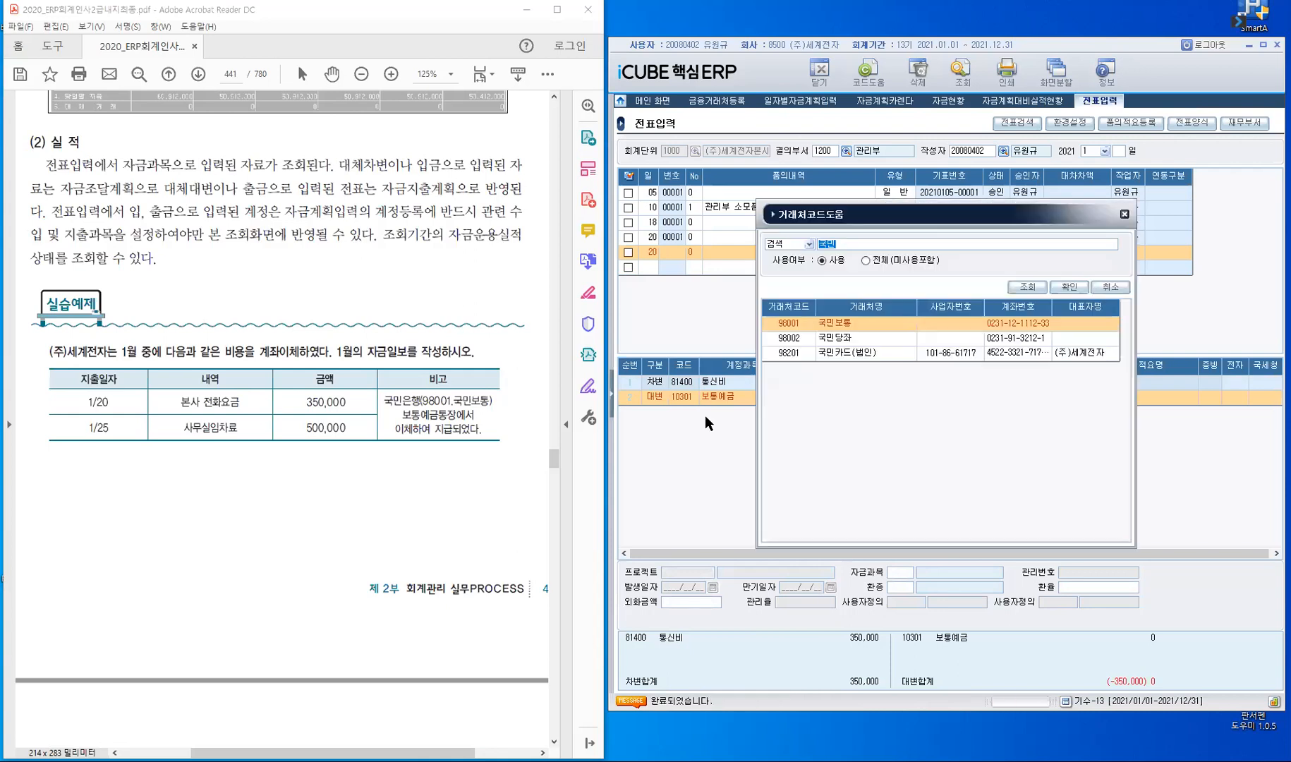
{"action": "key", "text": "Return"}
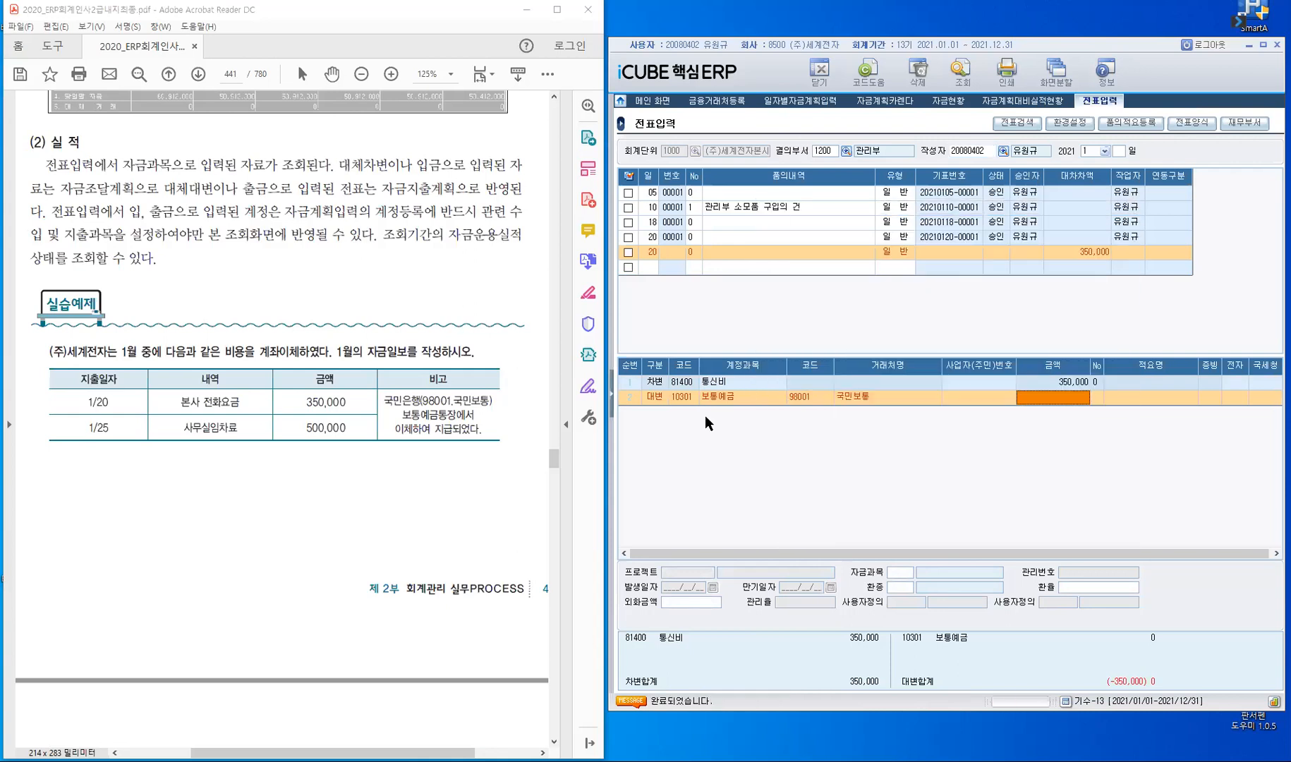
{"action": "type", "text": "35"}
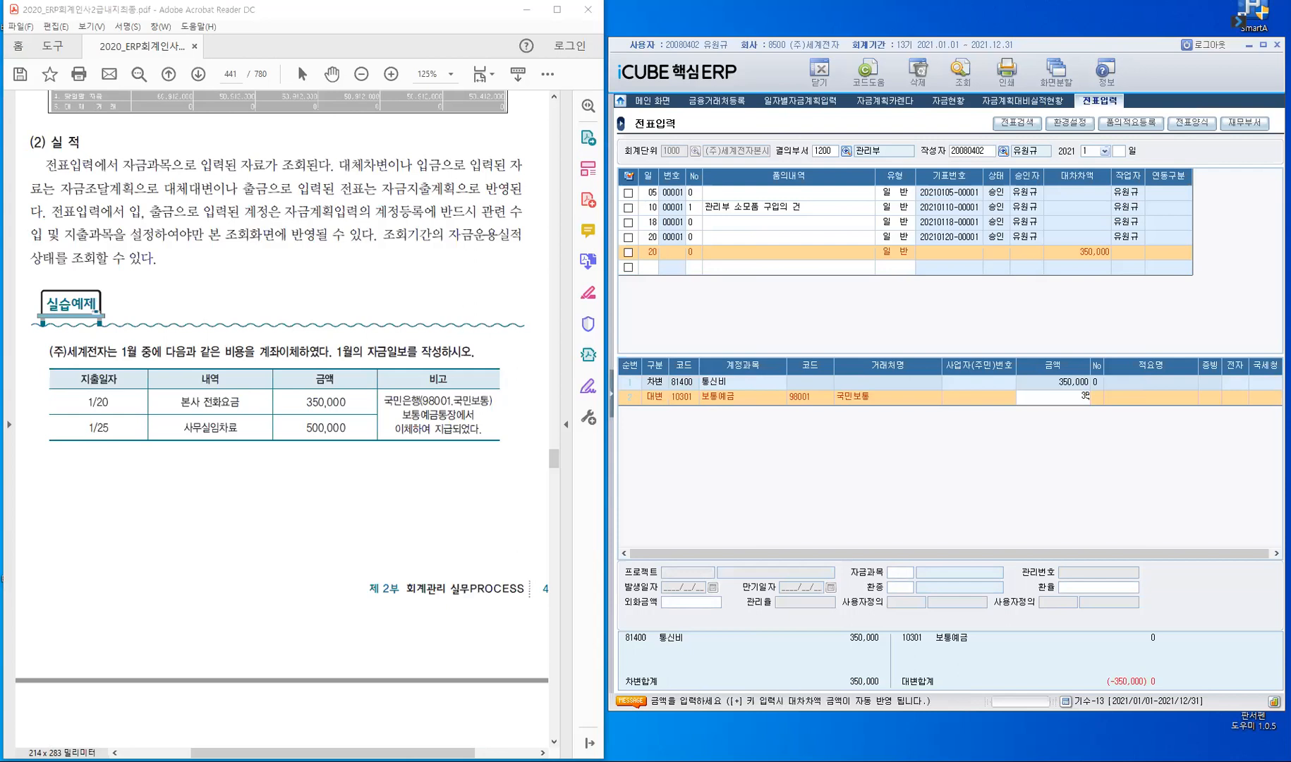
{"action": "type", "text": "0,000"}
{"action": "key", "text": "Return"}
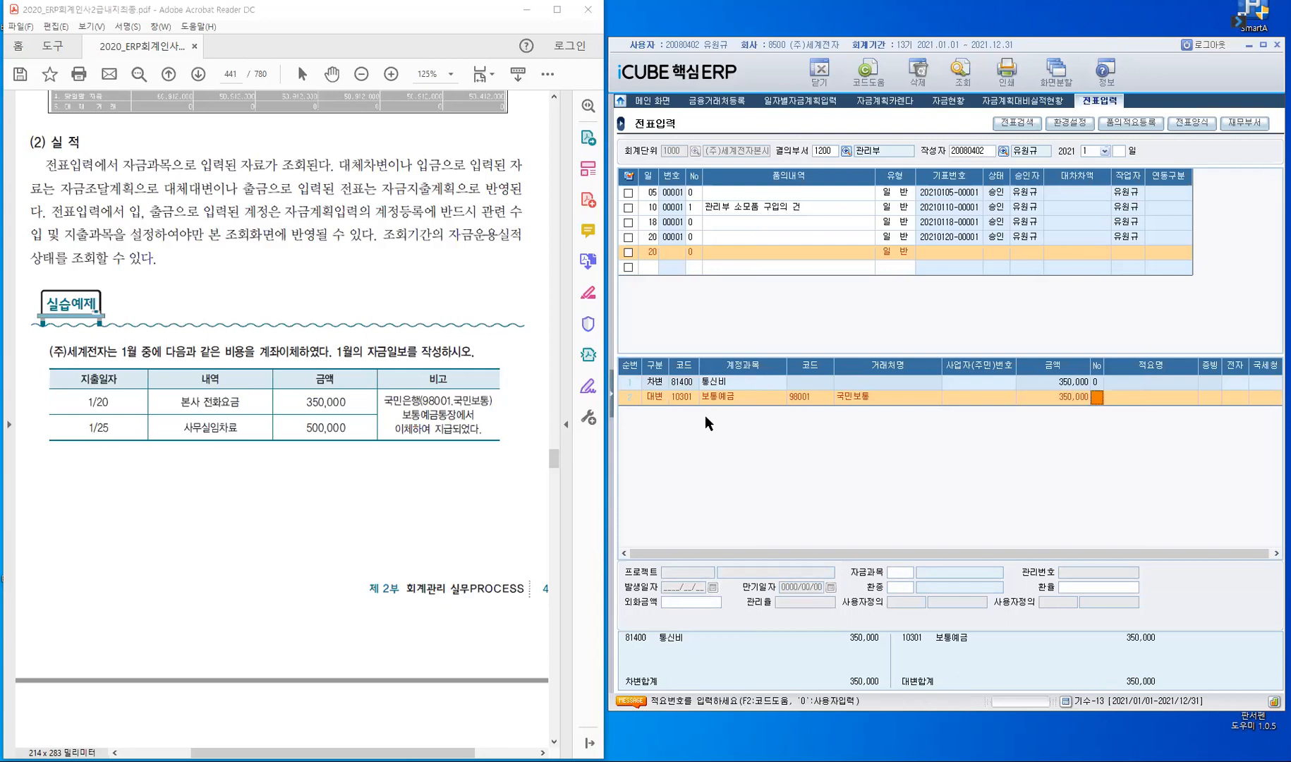
{"action": "key", "text": "Return"}
{"action": "key", "text": "Return"}
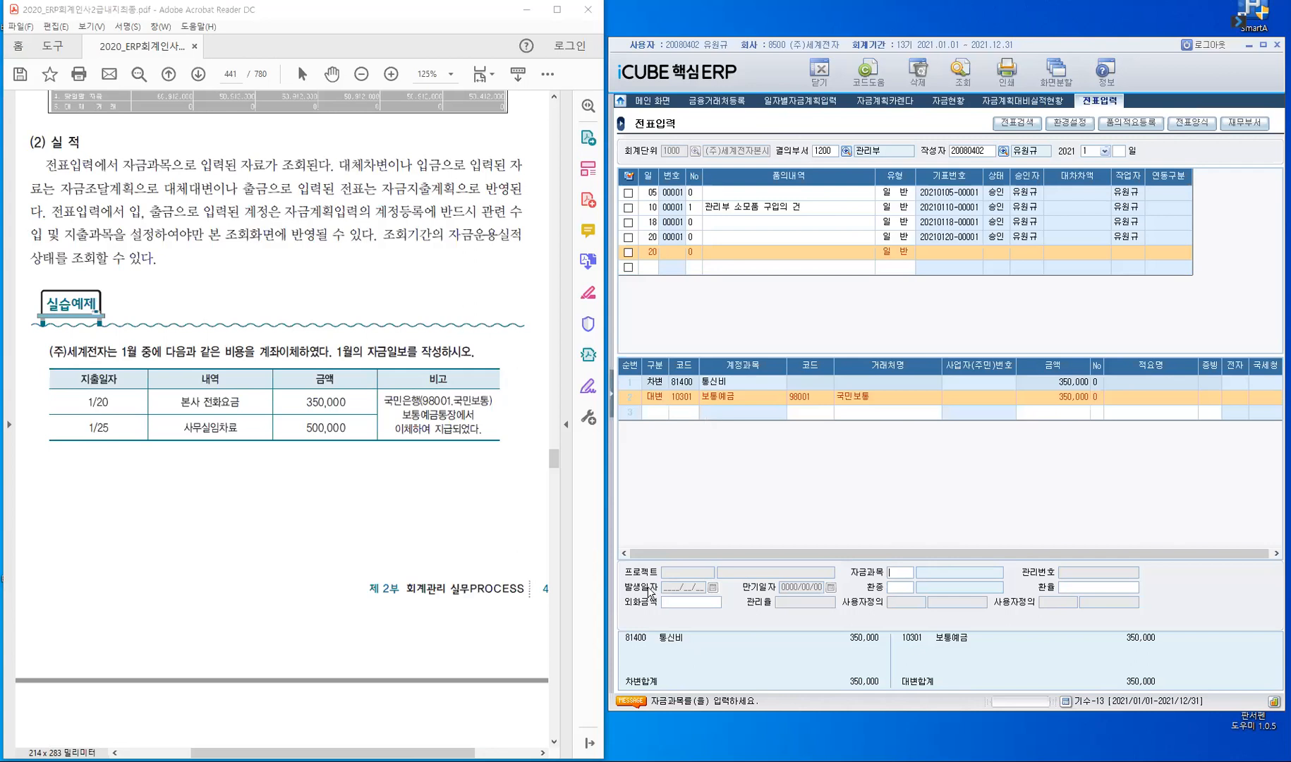
- Save the January 20 voucher with 자금과목 2310 일반경비 on the 보통예금 line and check both lines' management fields
{"action": "left_click", "coordinate": [896, 574]}
{"action": "left_click", "coordinate": [896, 573]}
{"action": "key", "text": "F2"}
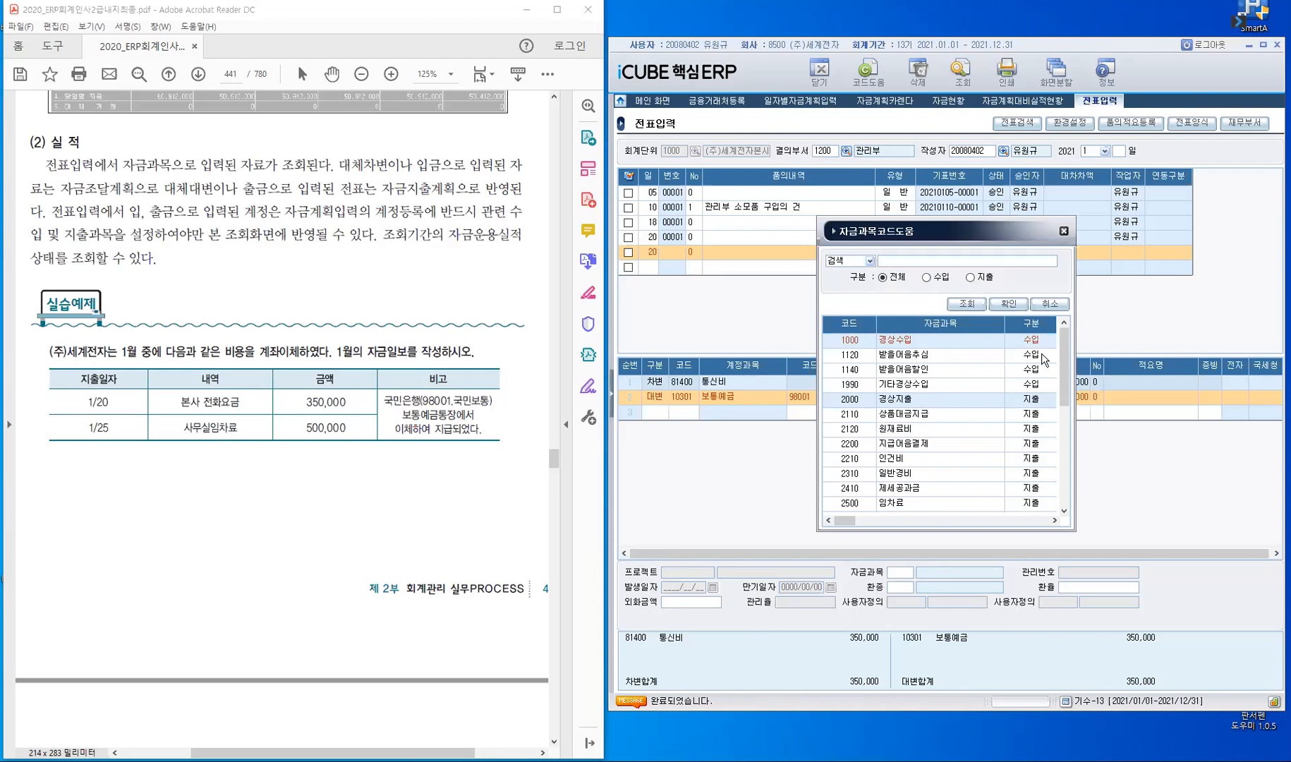
{"action": "left_click", "coordinate": [951, 475]}
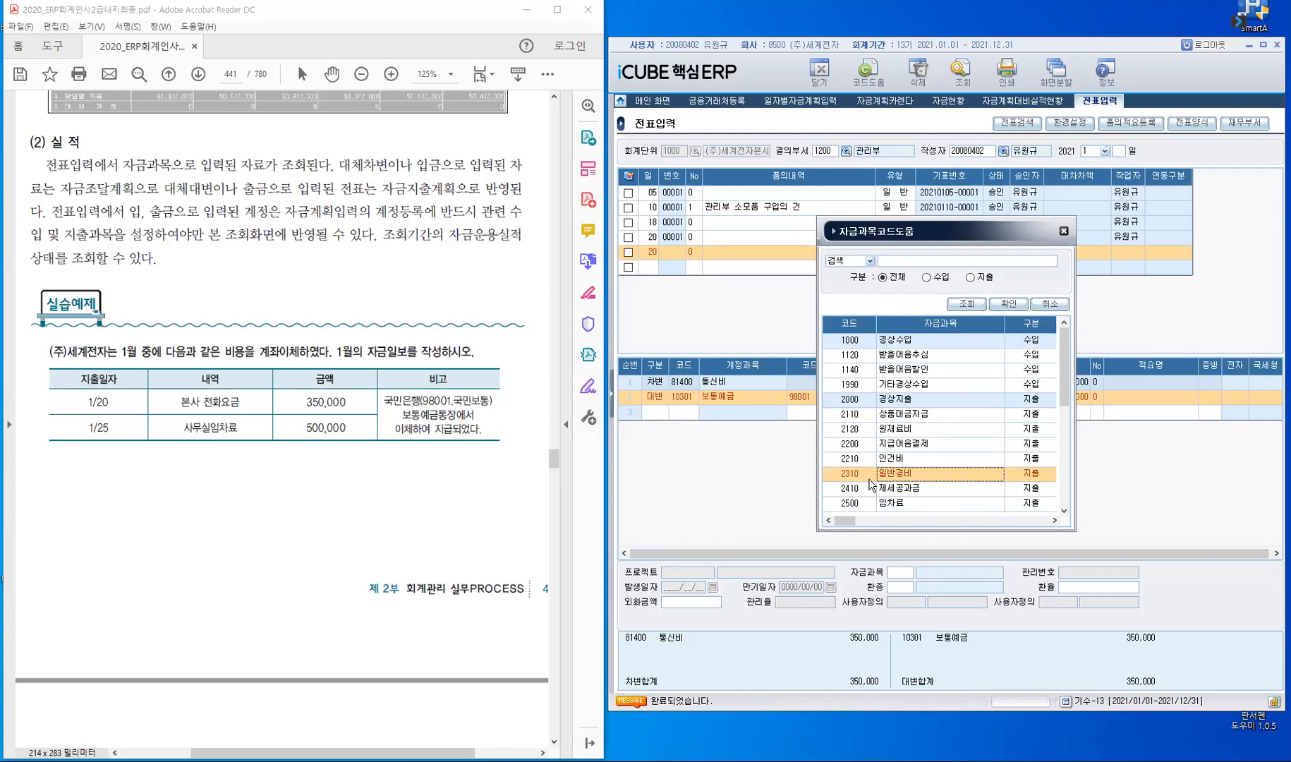
{"action": "left_click", "coordinate": [1017, 310]}
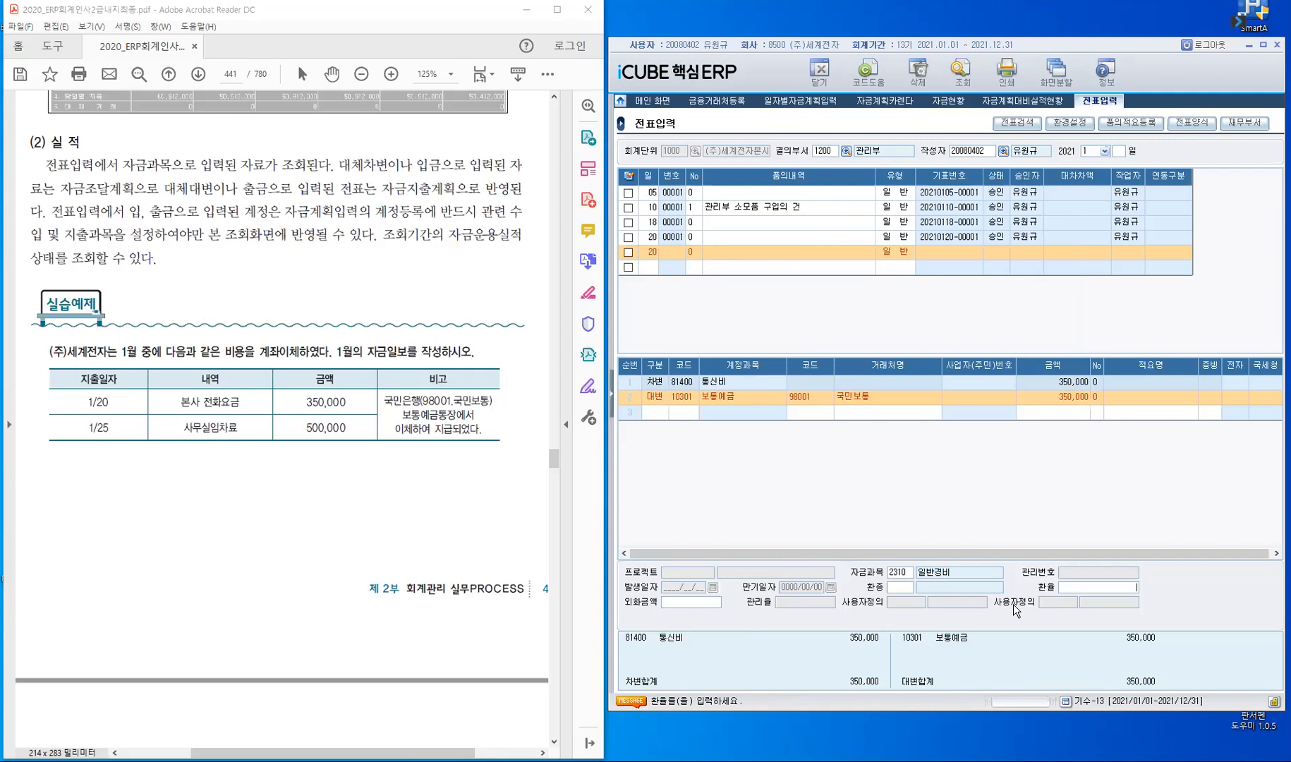
{"action": "key", "text": "Return"}
{"action": "key", "text": "Return"}
{"action": "left_click", "coordinate": [673, 255]}
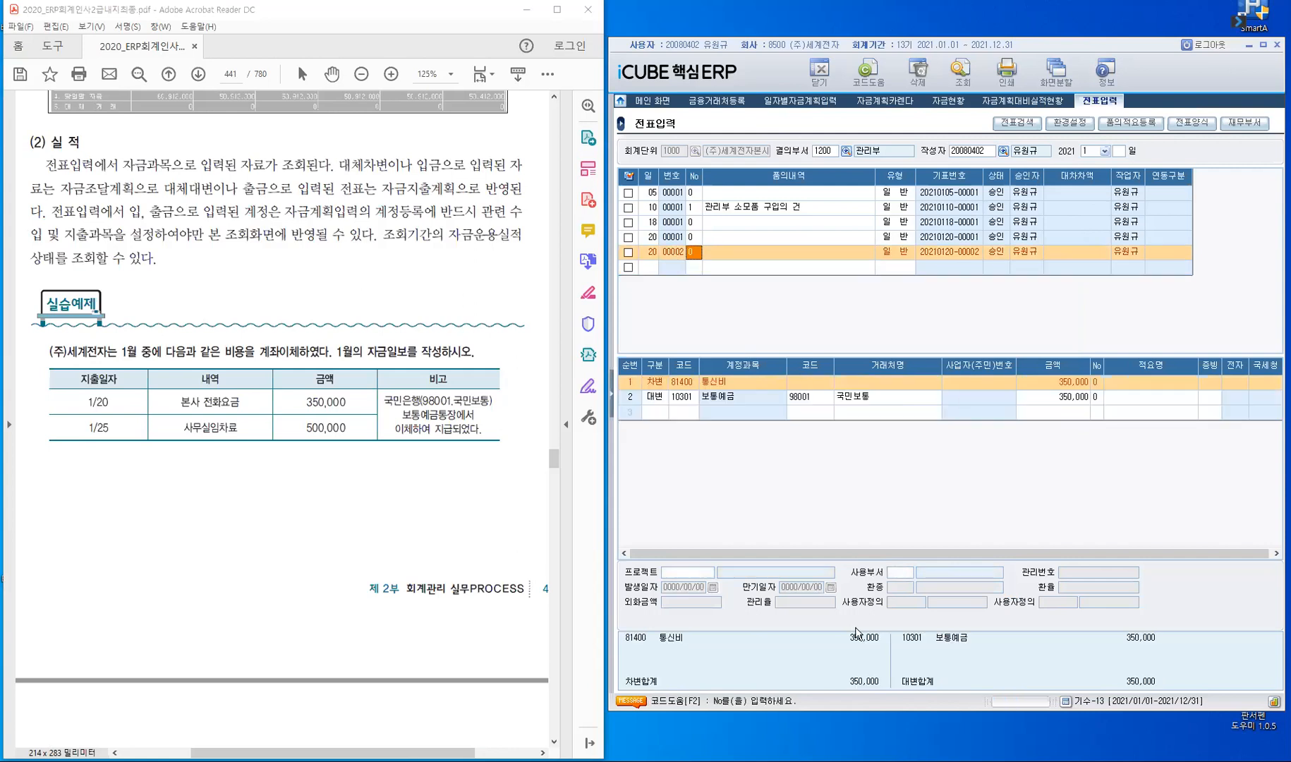
{"action": "left_click", "coordinate": [718, 396]}
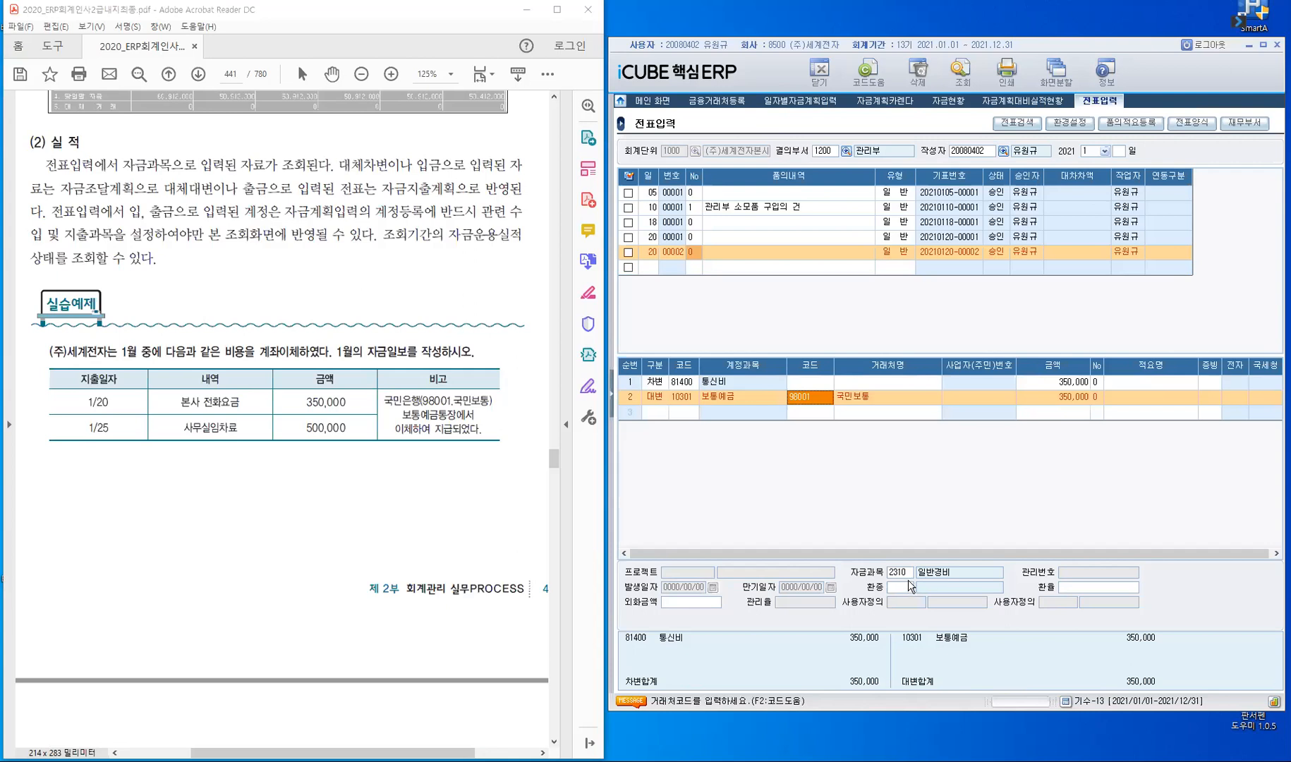
{"action": "left_click", "coordinate": [825, 384]}
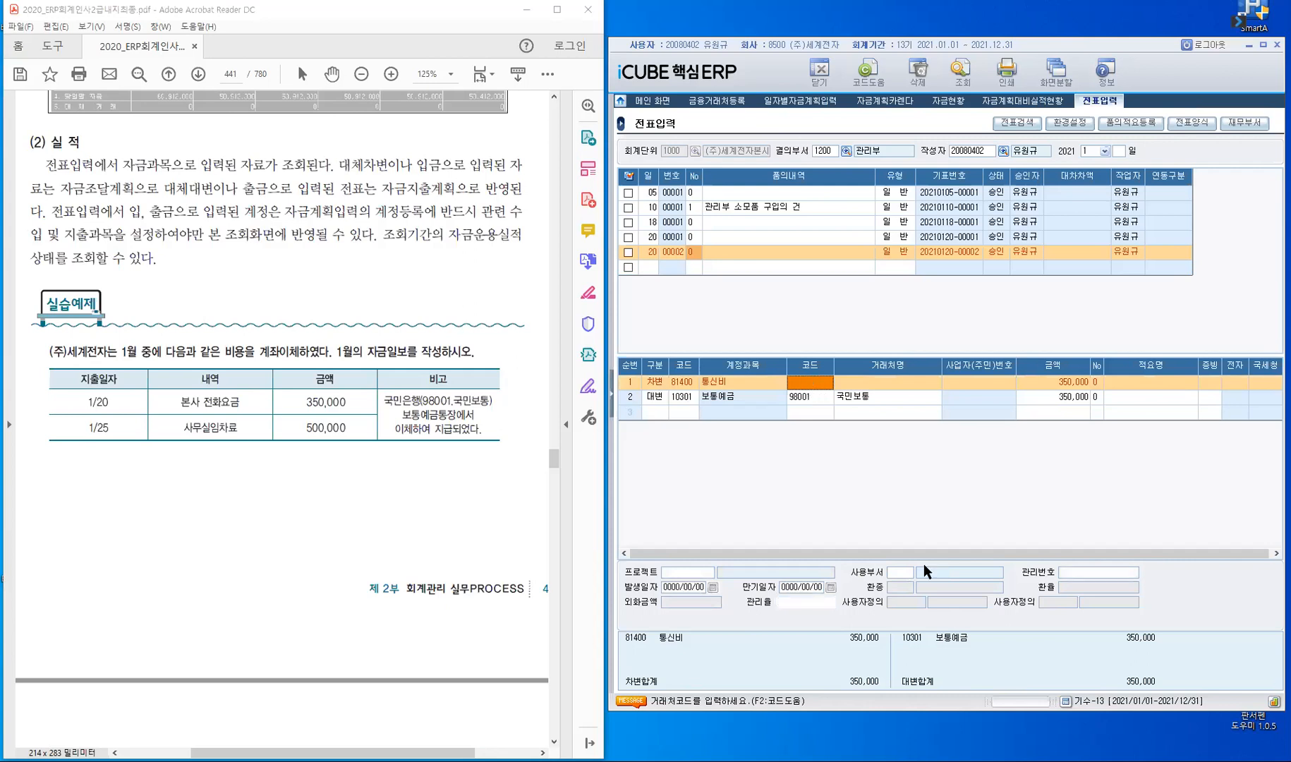
{"action": "key", "text": "Down"}
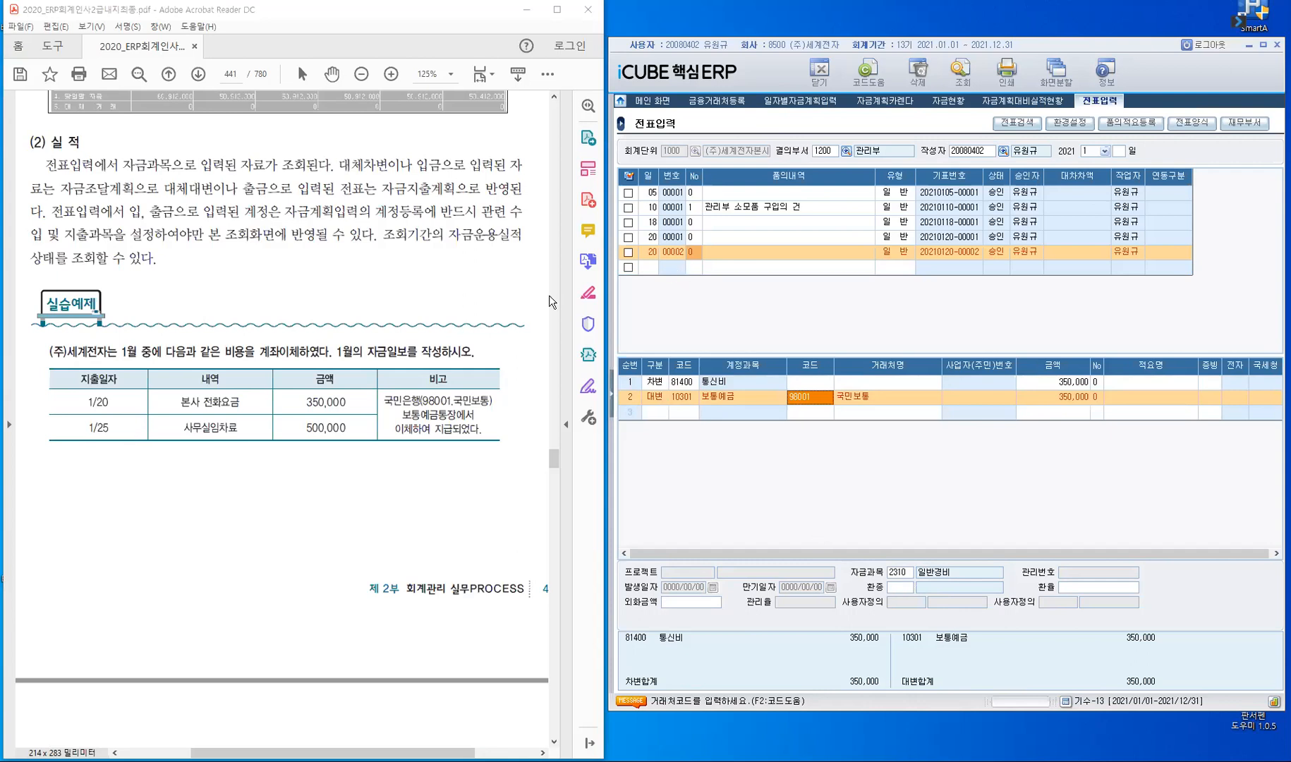
- Start another 일반 voucher dated January 25, leaving 품의내역 empty
{"action": "left_click", "coordinate": [654, 268]}
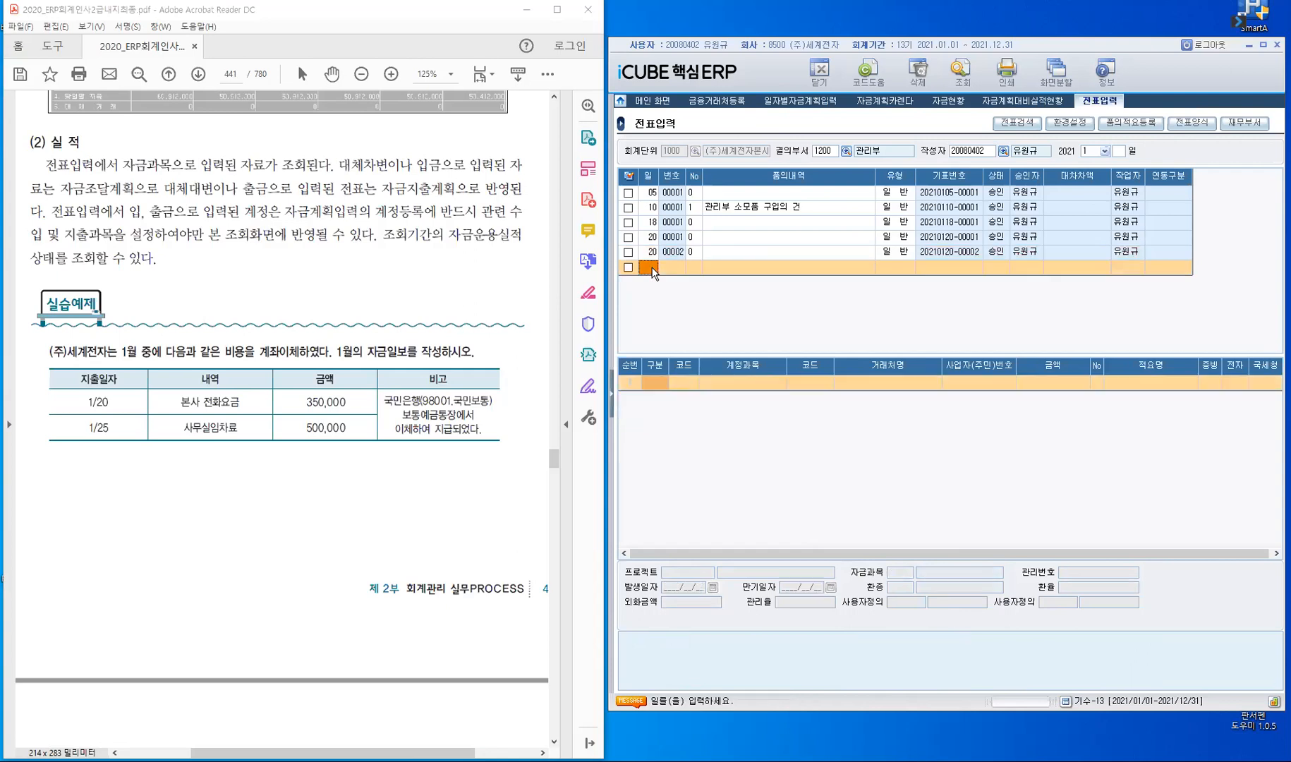
{"action": "type", "text": "25"}
{"action": "key", "text": "Return"}
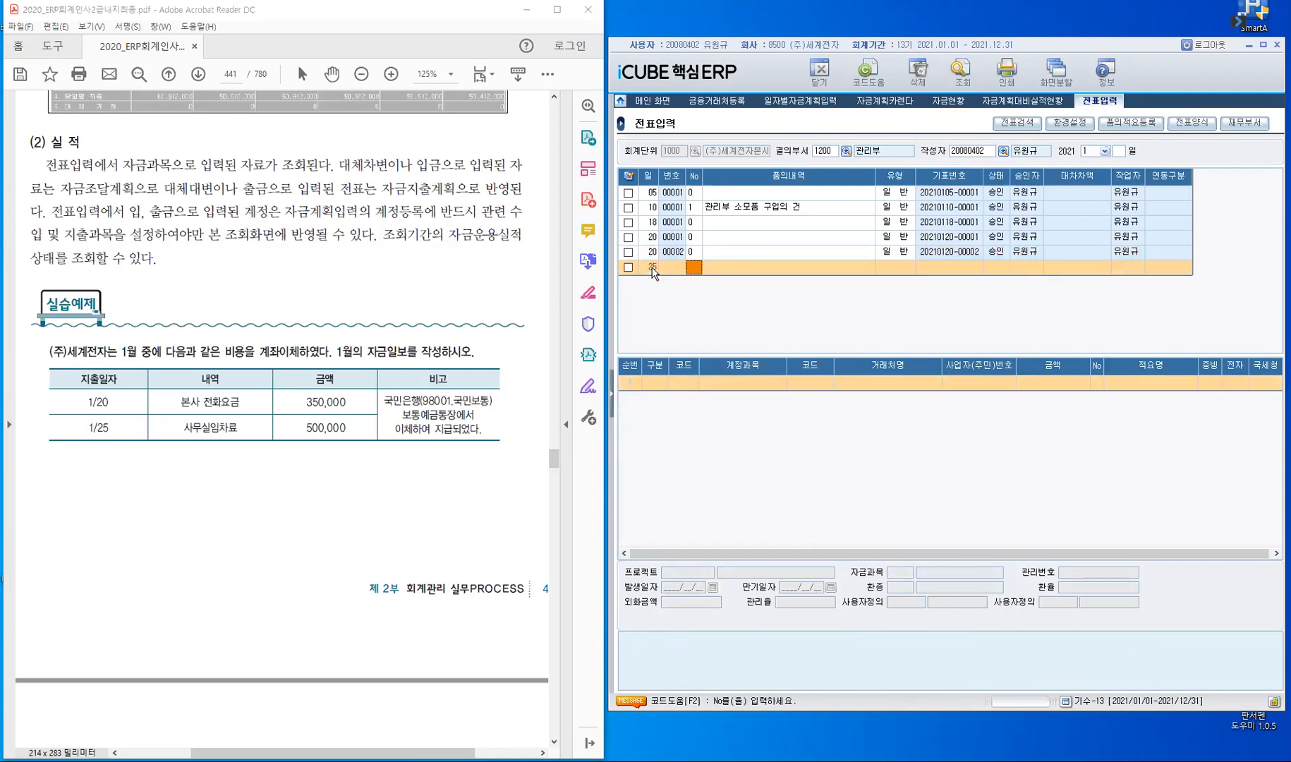
{"action": "key", "text": "Return"}
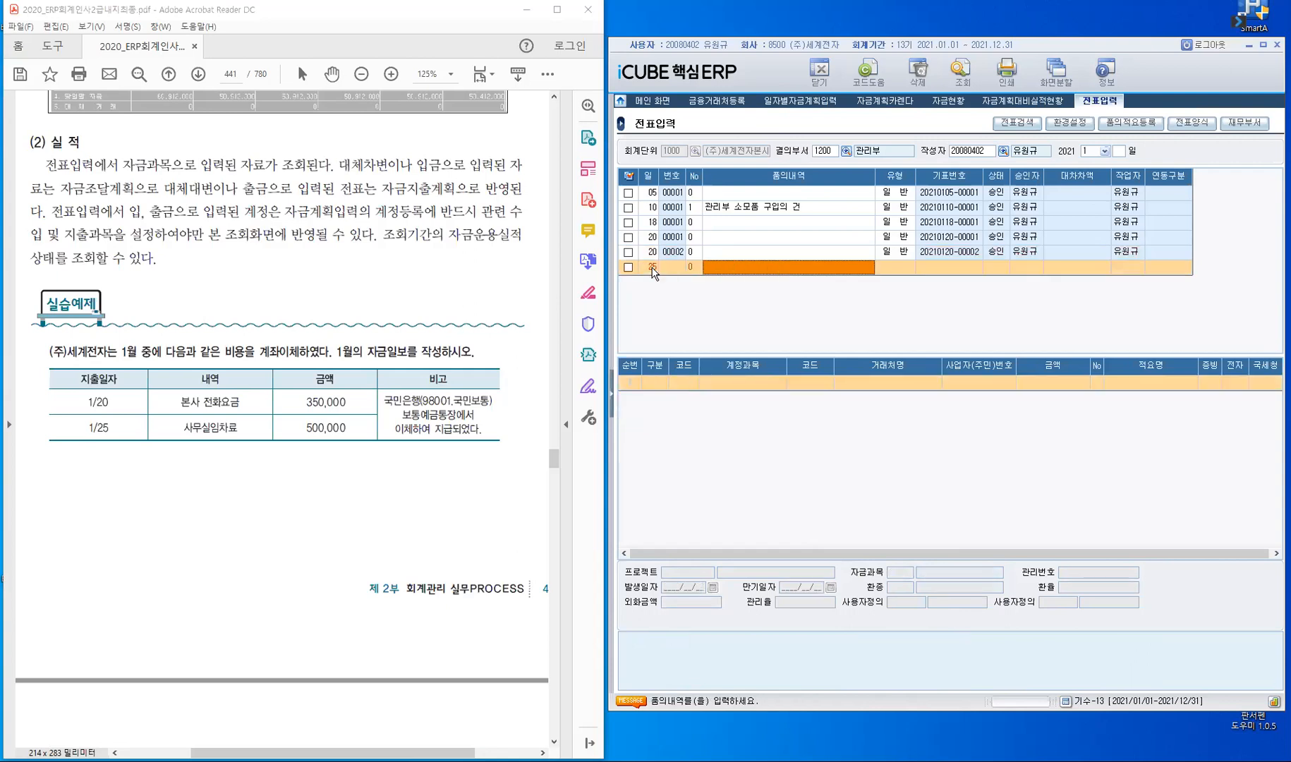
{"action": "key", "text": "Return"}
{"action": "key", "text": "Return"}
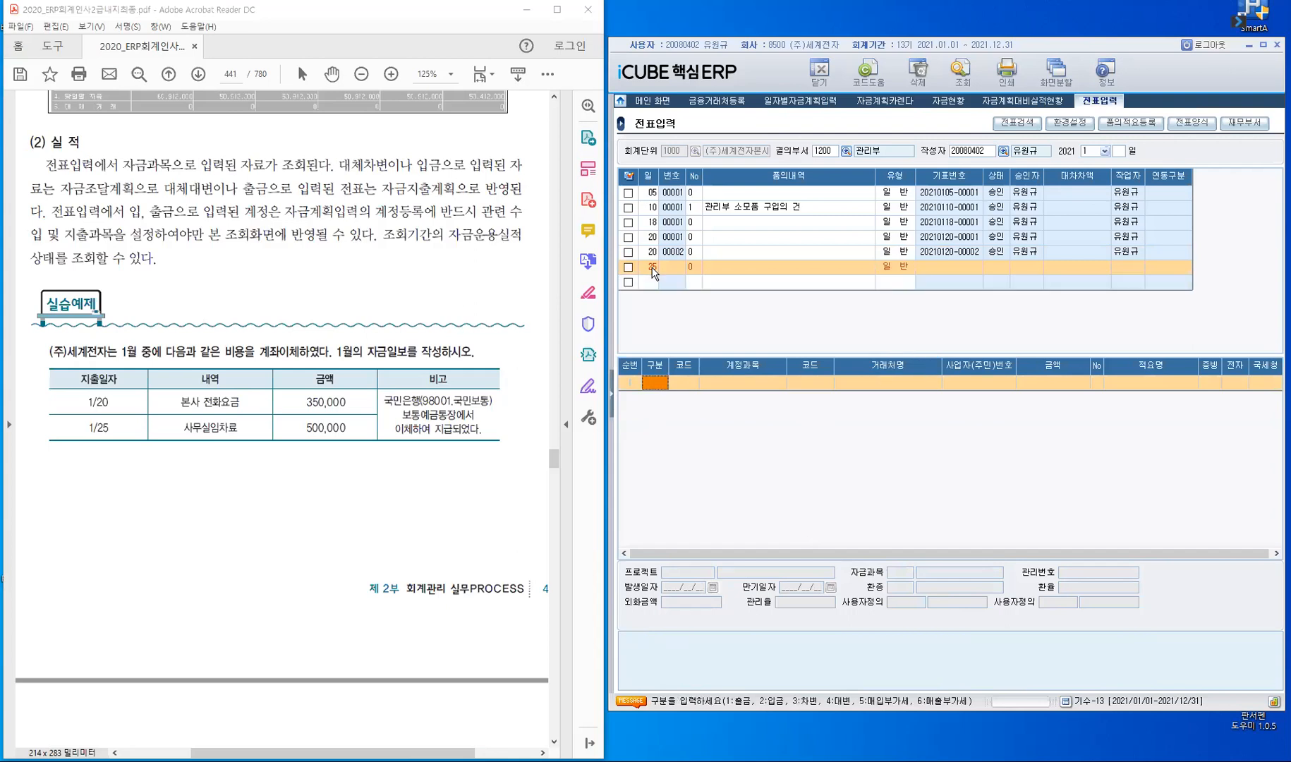
- Enter a 차변 line of 500,000 for account 81900 지급임차료, leaving 거래처 and 적요 empty
{"action": "type", "text": "3"}
{"action": "key", "text": "Return"}
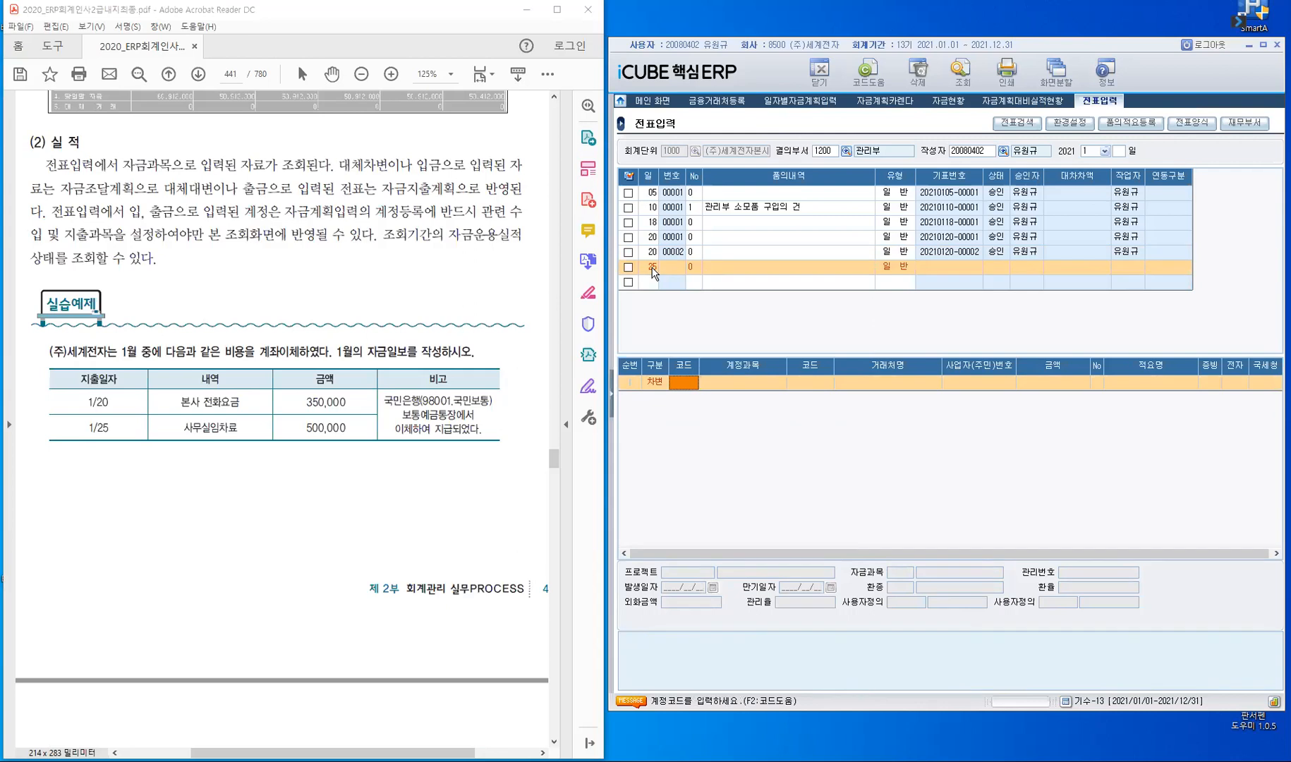
{"action": "type", "text": "임차료"}
{"action": "key", "text": "Return"}
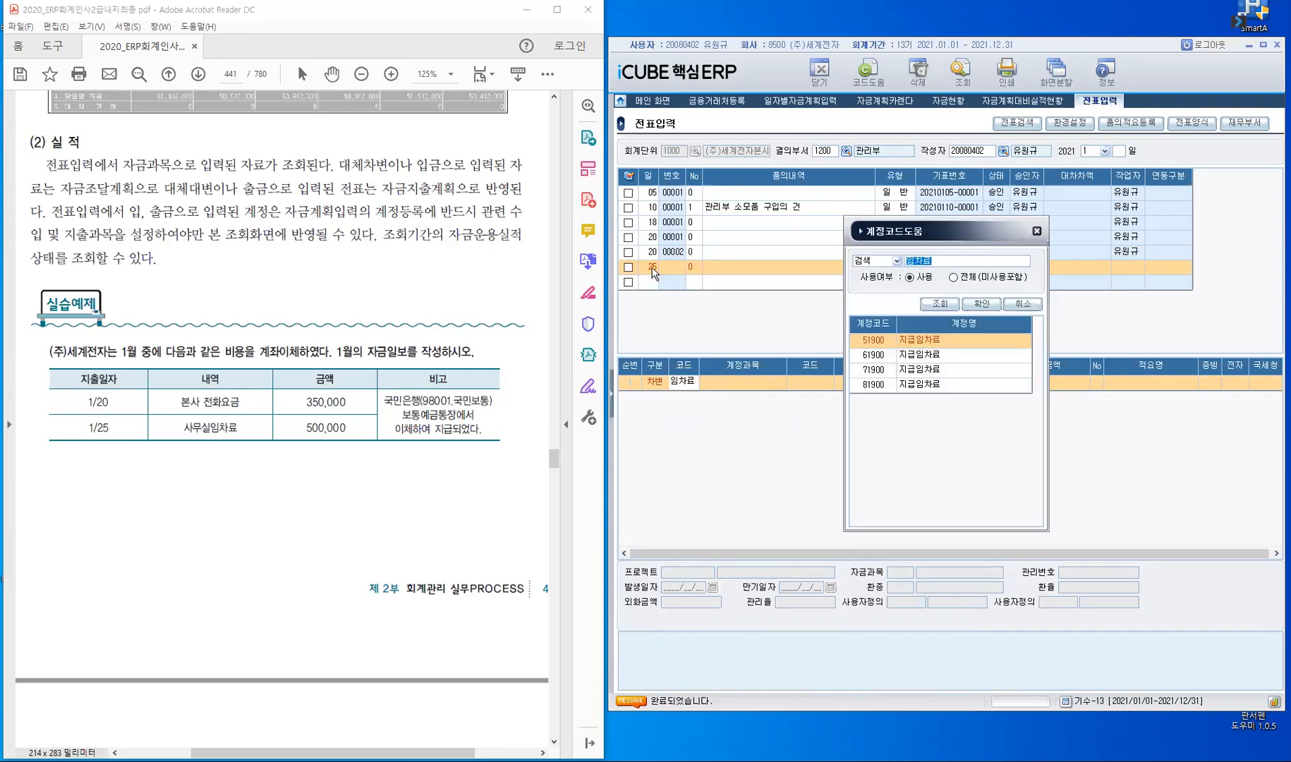
{"action": "key", "text": "Down"}
{"action": "key", "text": "Down"}
{"action": "key", "text": "Down"}
{"action": "key", "text": "Return"}
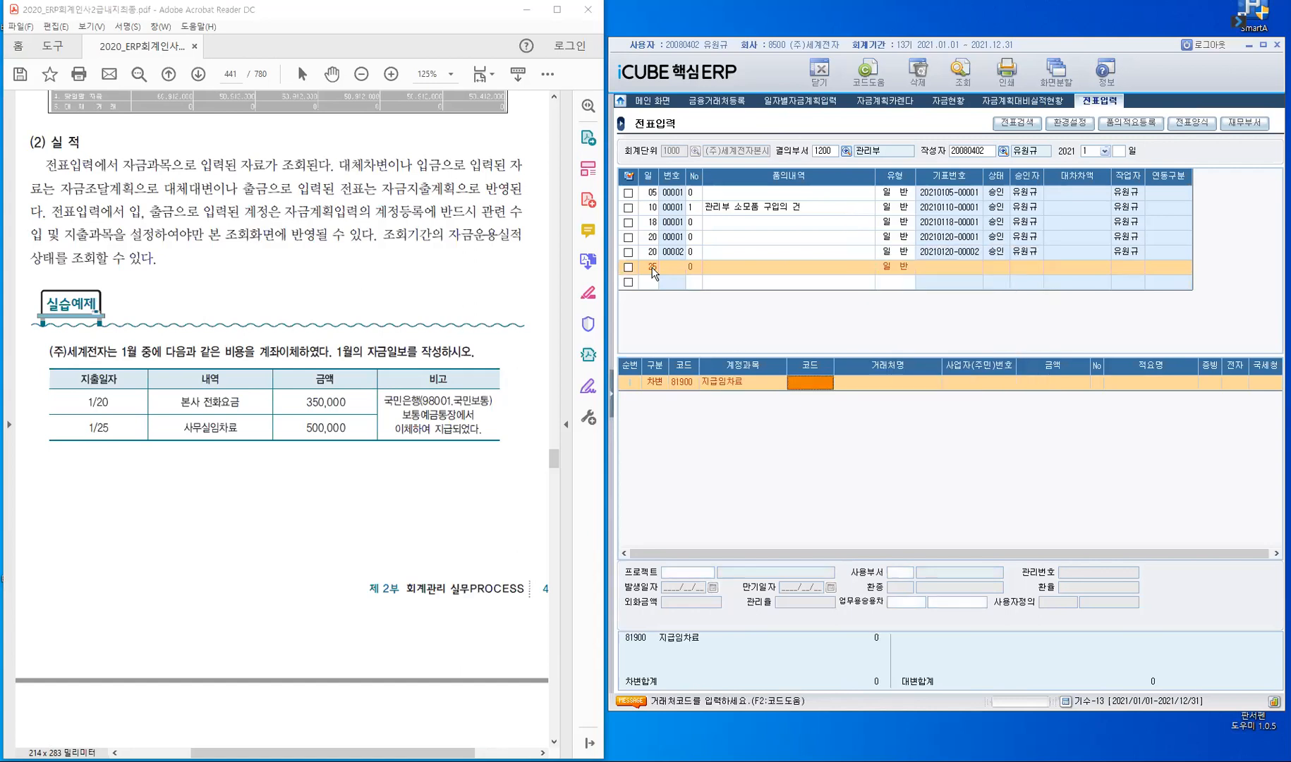
{"action": "key", "text": "Return"}
{"action": "key", "text": "Return"}
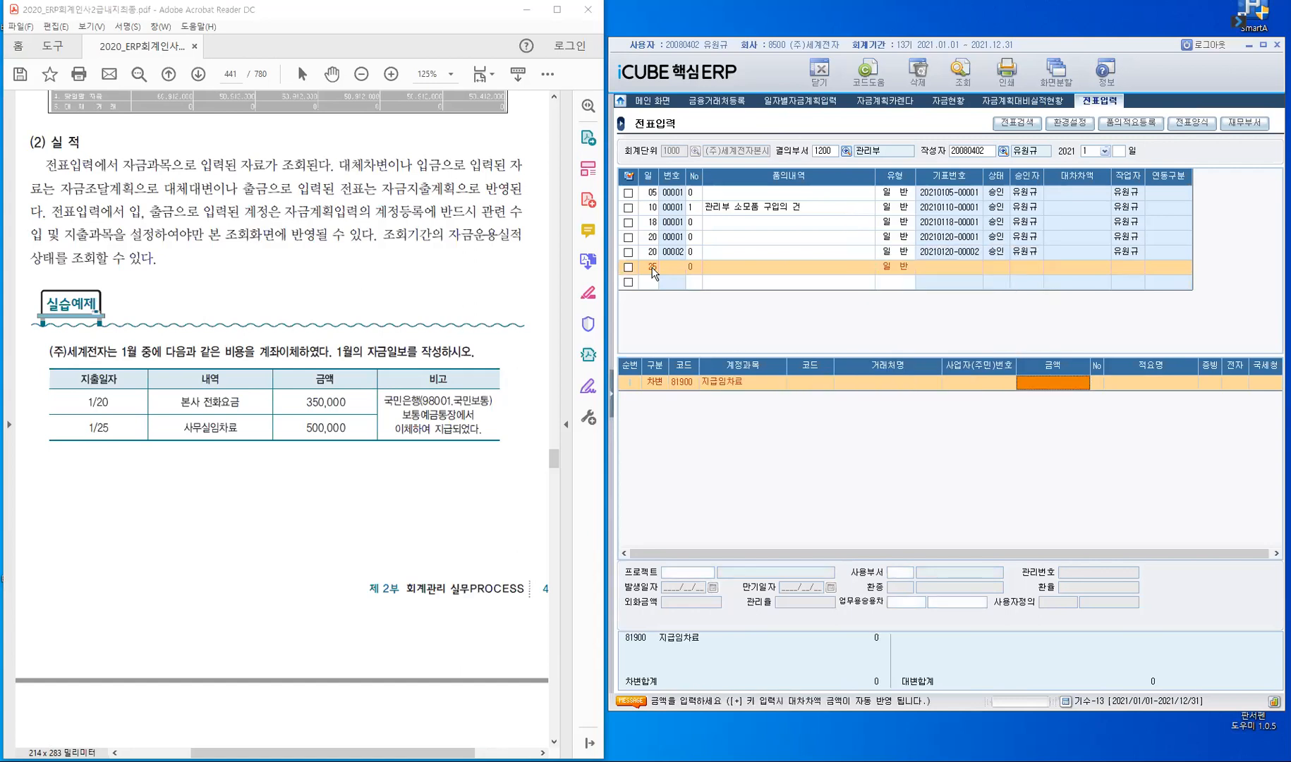
{"action": "type", "text": "500000"}
{"action": "key", "text": "Return"}
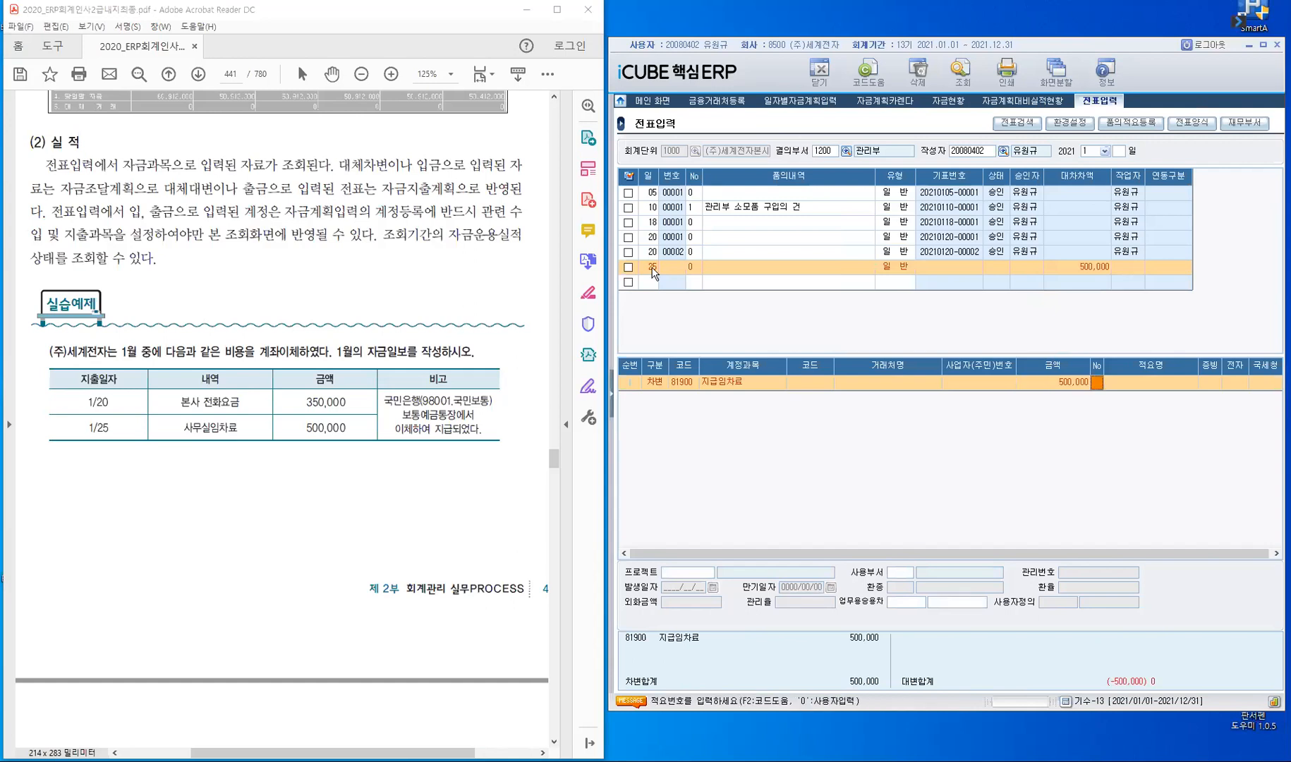
{"action": "key", "text": "Return"}
{"action": "key", "text": "Return"}
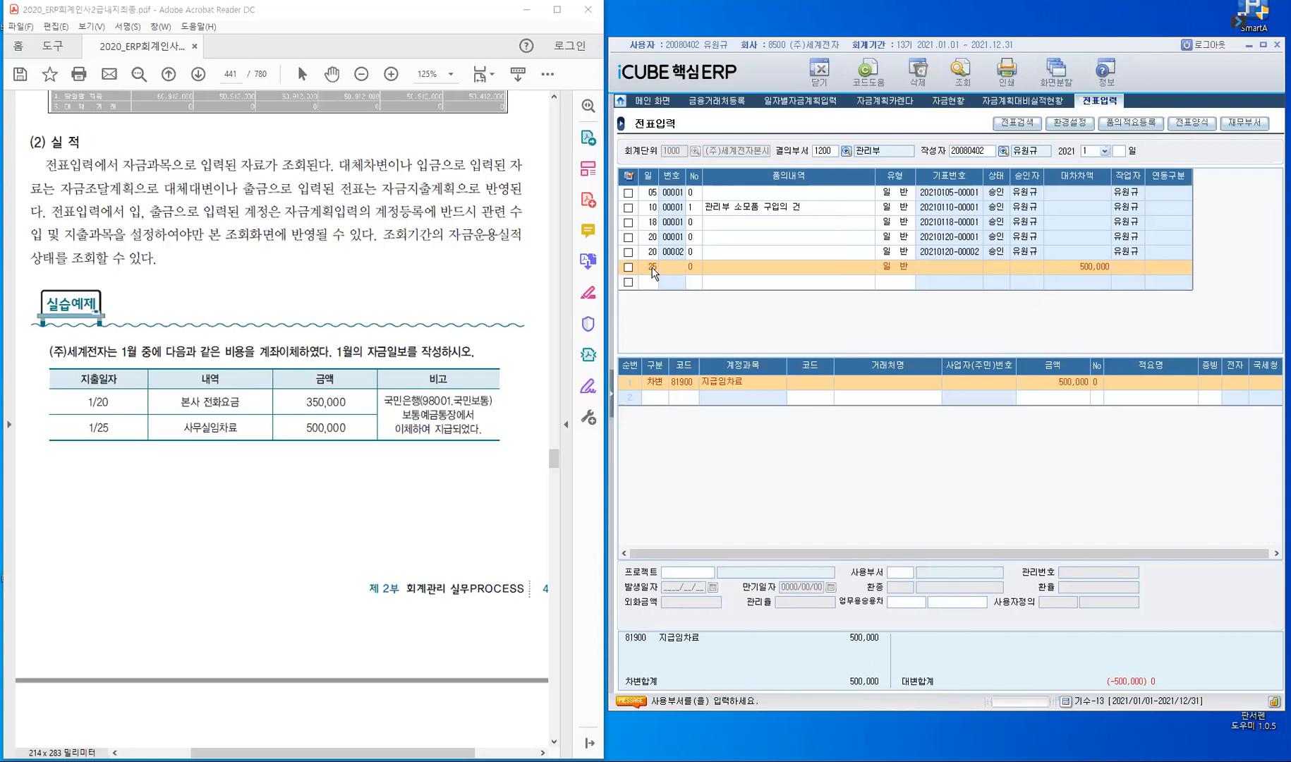
- Enter a 대변 line of 500,000 for account 10301 보통예금 with 국민보통 as 거래처, leaving 적요 empty
{"action": "key", "text": "Return"}
{"action": "key", "text": "Return"}
{"action": "key", "text": "Return"}
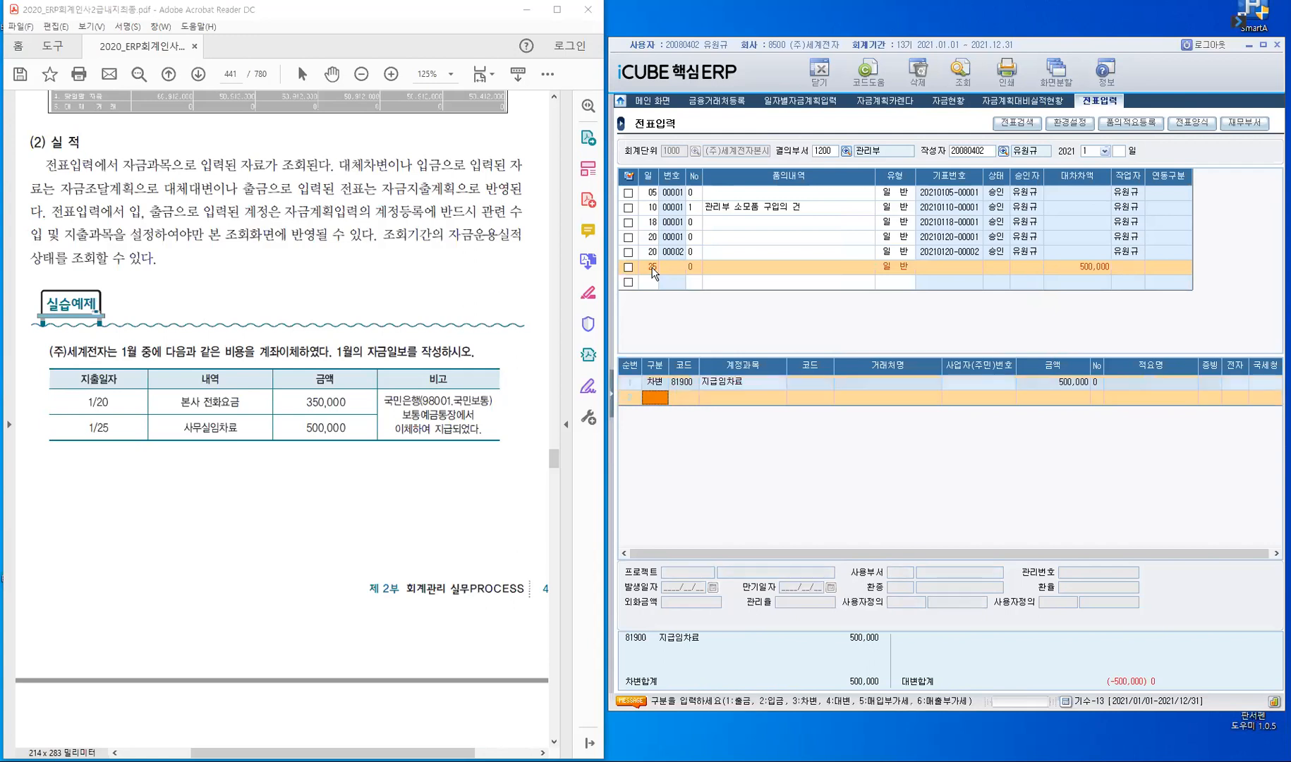
{"action": "type", "text": "4"}
{"action": "key", "text": "Return"}
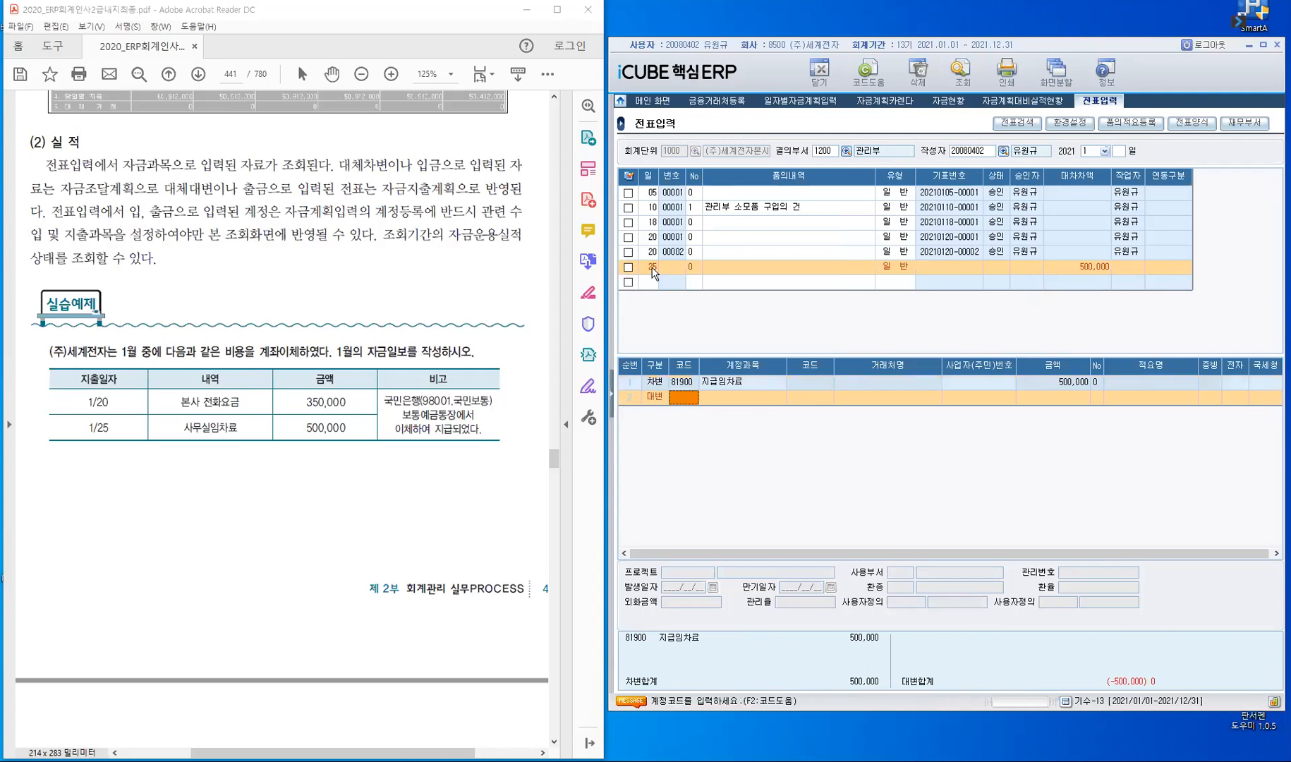
{"action": "type", "text": "10301"}
{"action": "key", "text": "Return"}
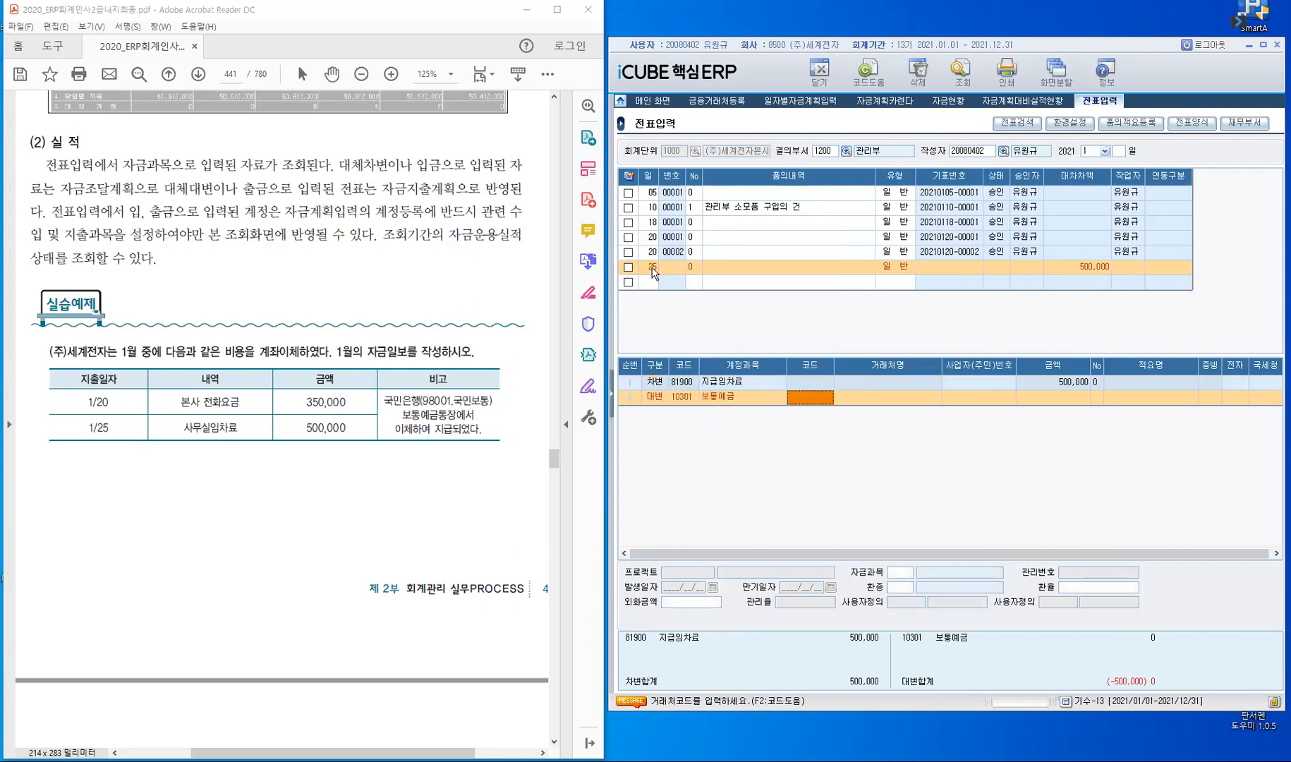
{"action": "type", "text": "98001"}
{"action": "key", "text": "Return"}
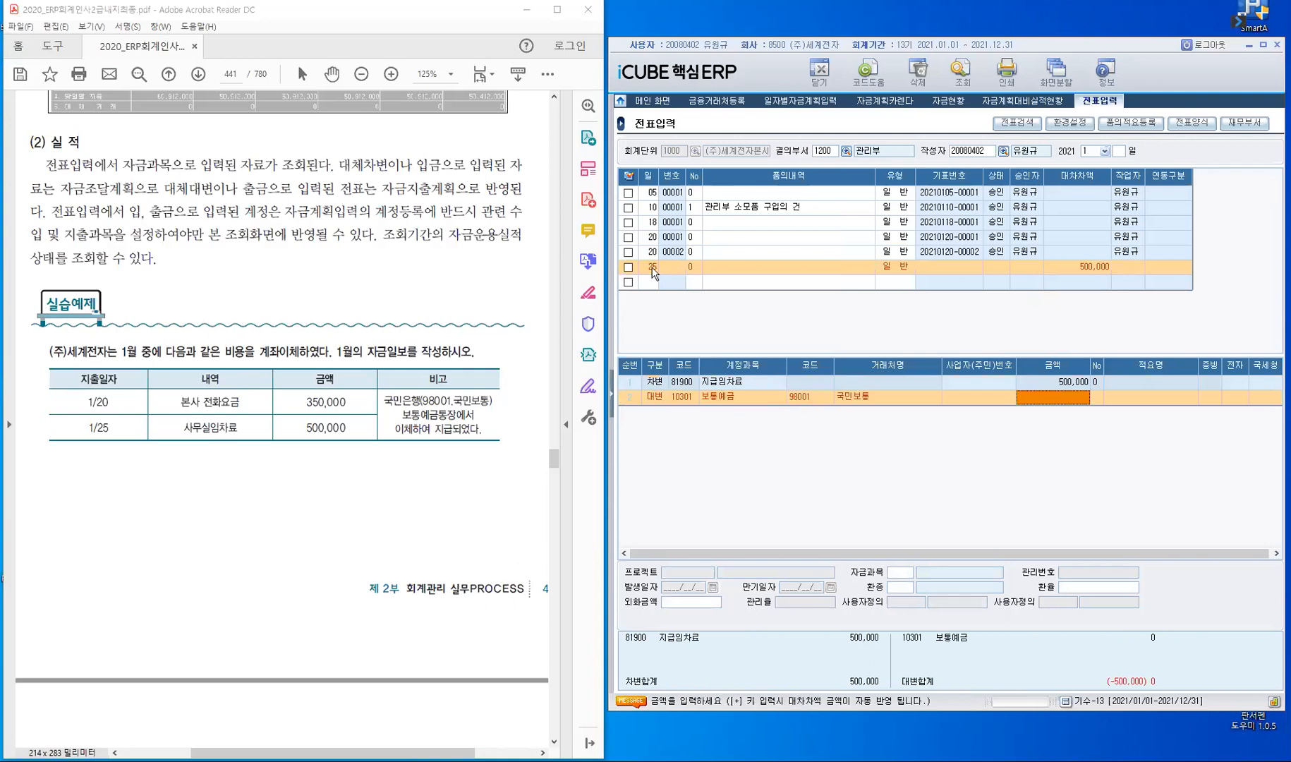
{"action": "type", "text": "500,000"}
{"action": "key", "text": "Return"}
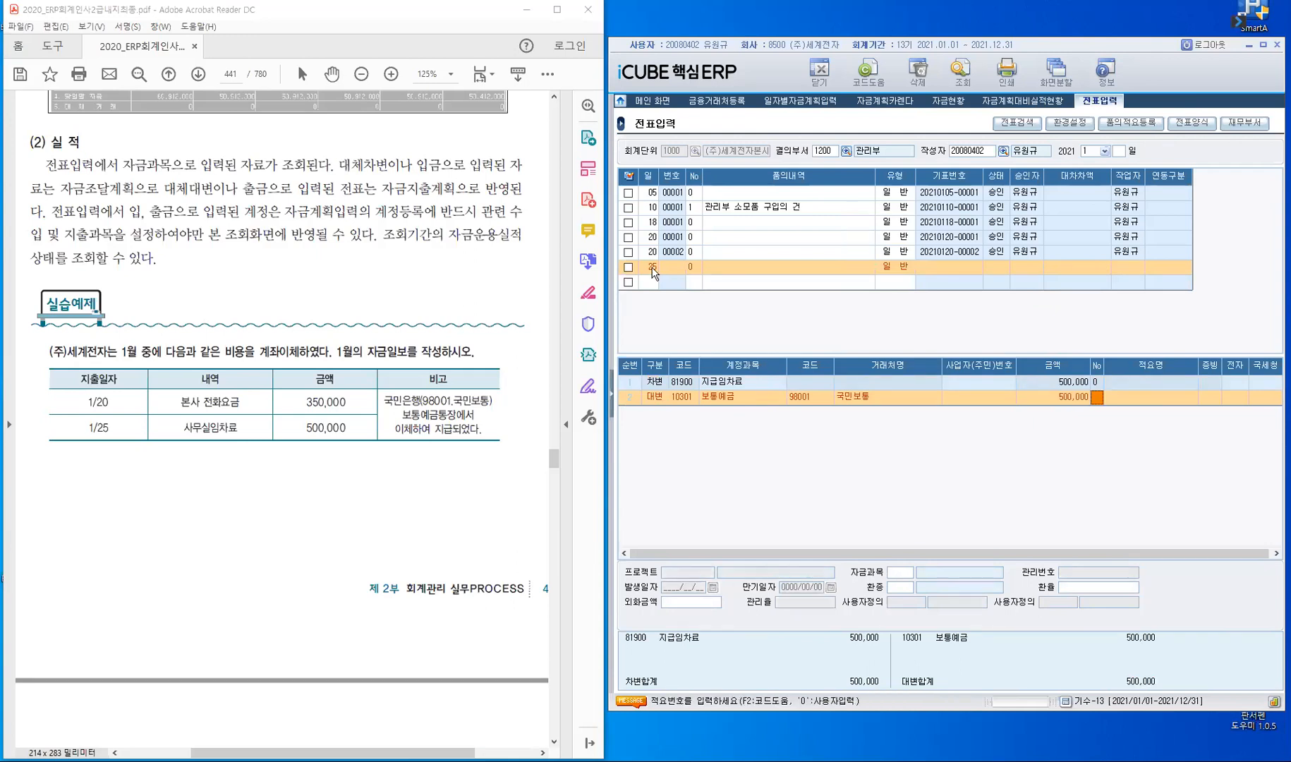
{"action": "key", "text": "Return"}
{"action": "key", "text": "Return"}
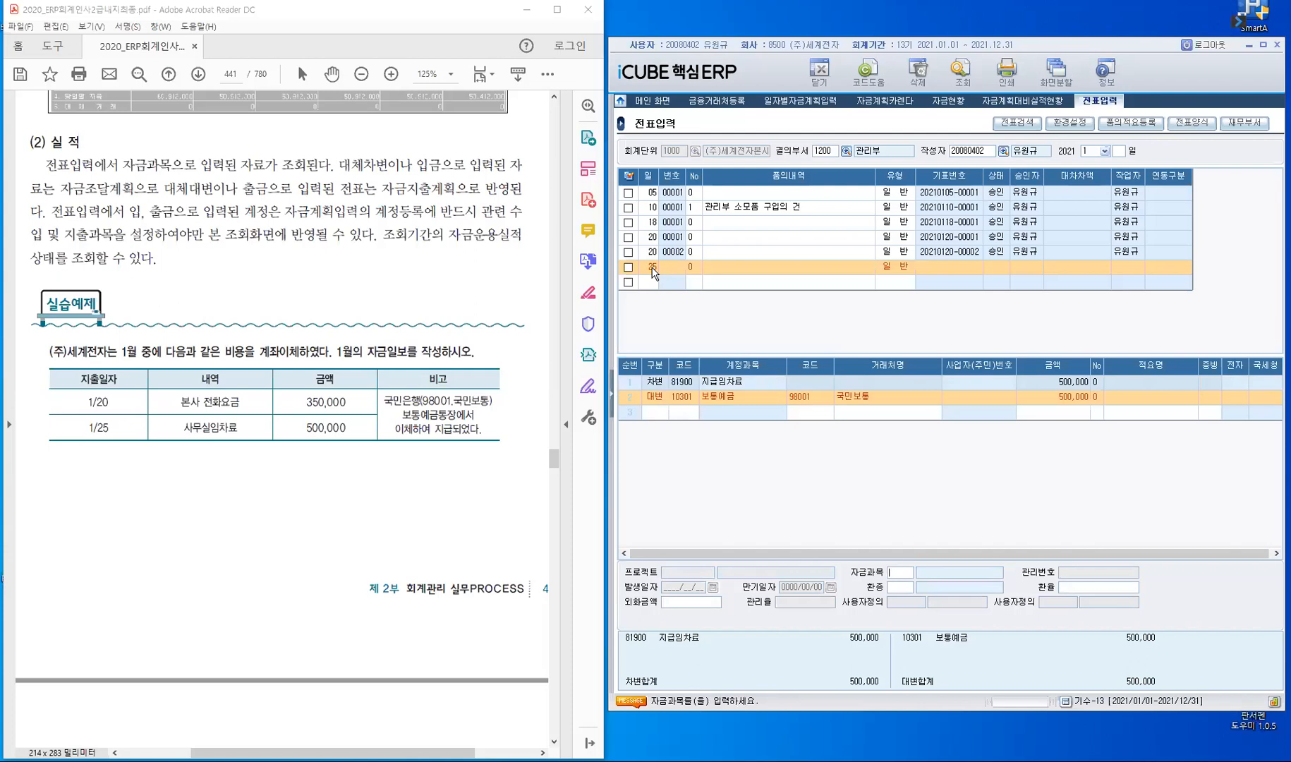
- Assign 자금과목 2500 임차료 from the 지출 codes to the 보통예금 line and save the January 25 voucher
{"action": "key", "text": "F2"}
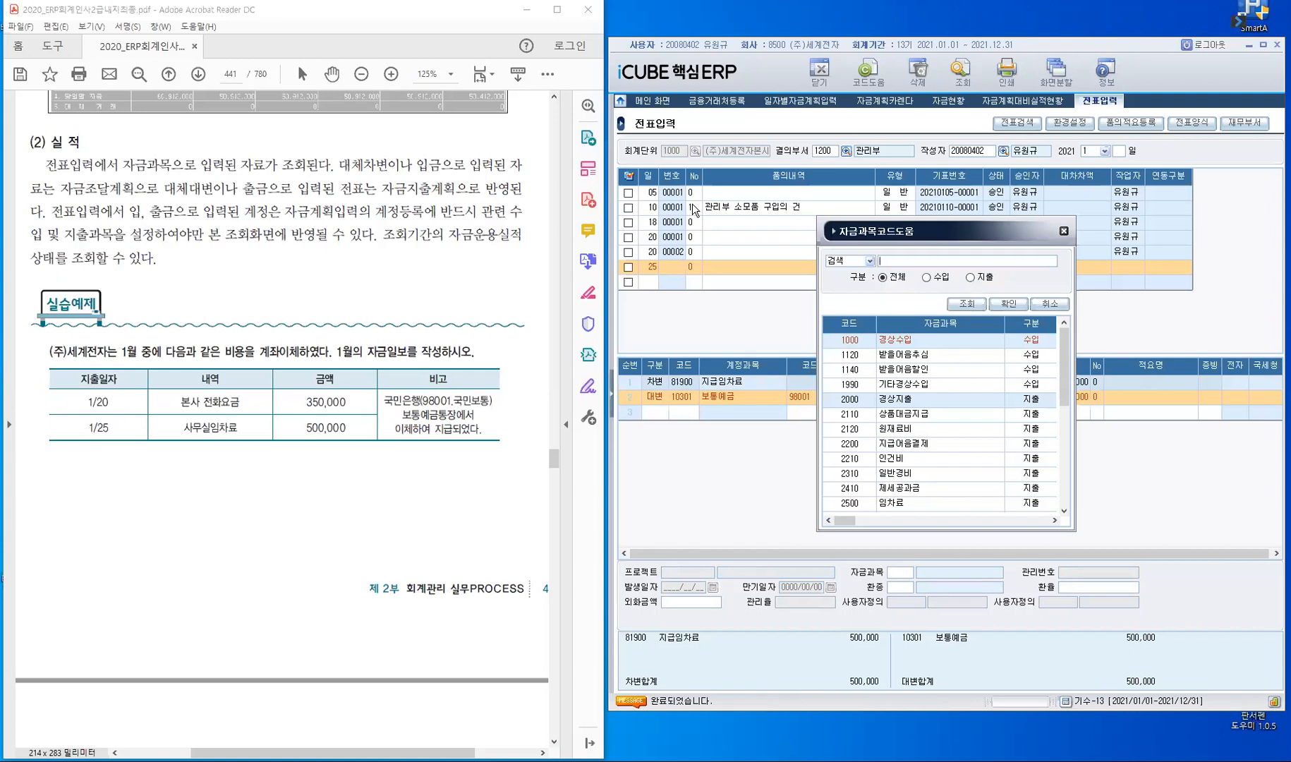
{"action": "left_click", "coordinate": [965, 280]}
{"action": "left_click", "coordinate": [968, 306]}
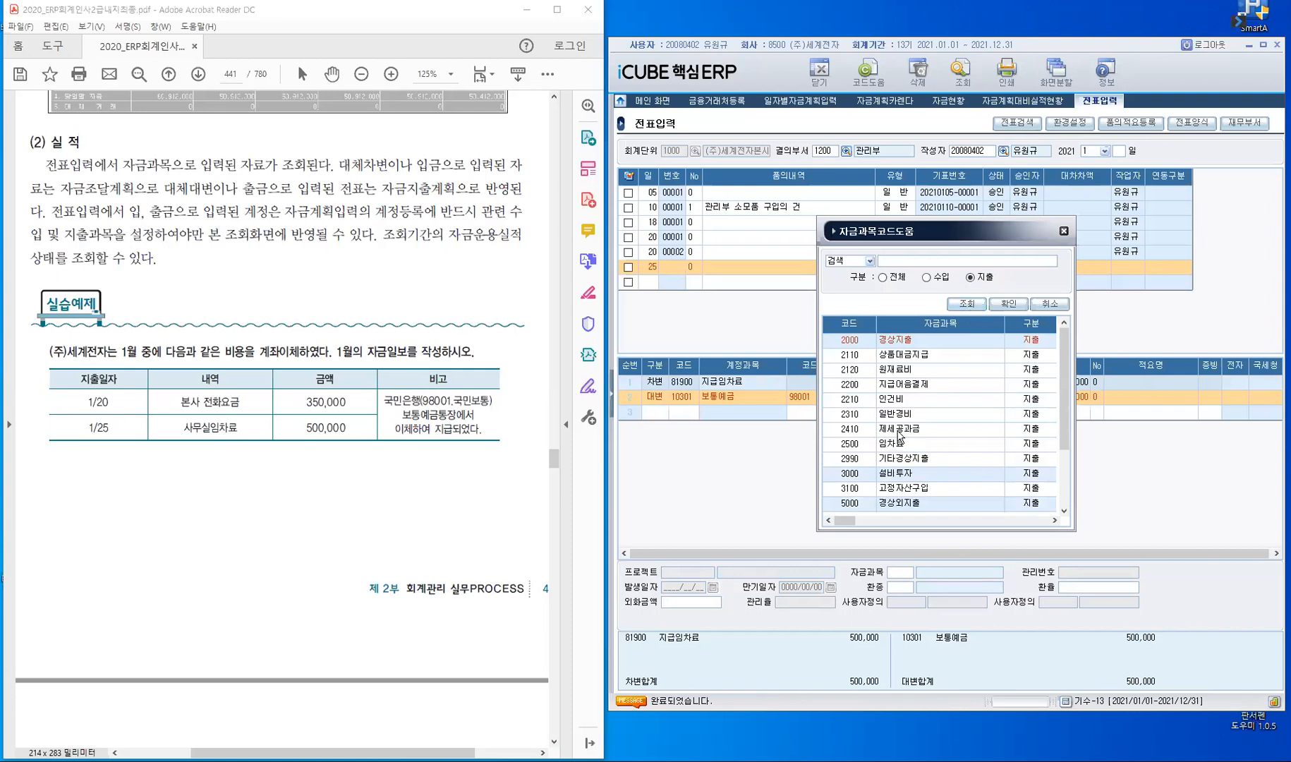
{"action": "left_click", "coordinate": [863, 448]}
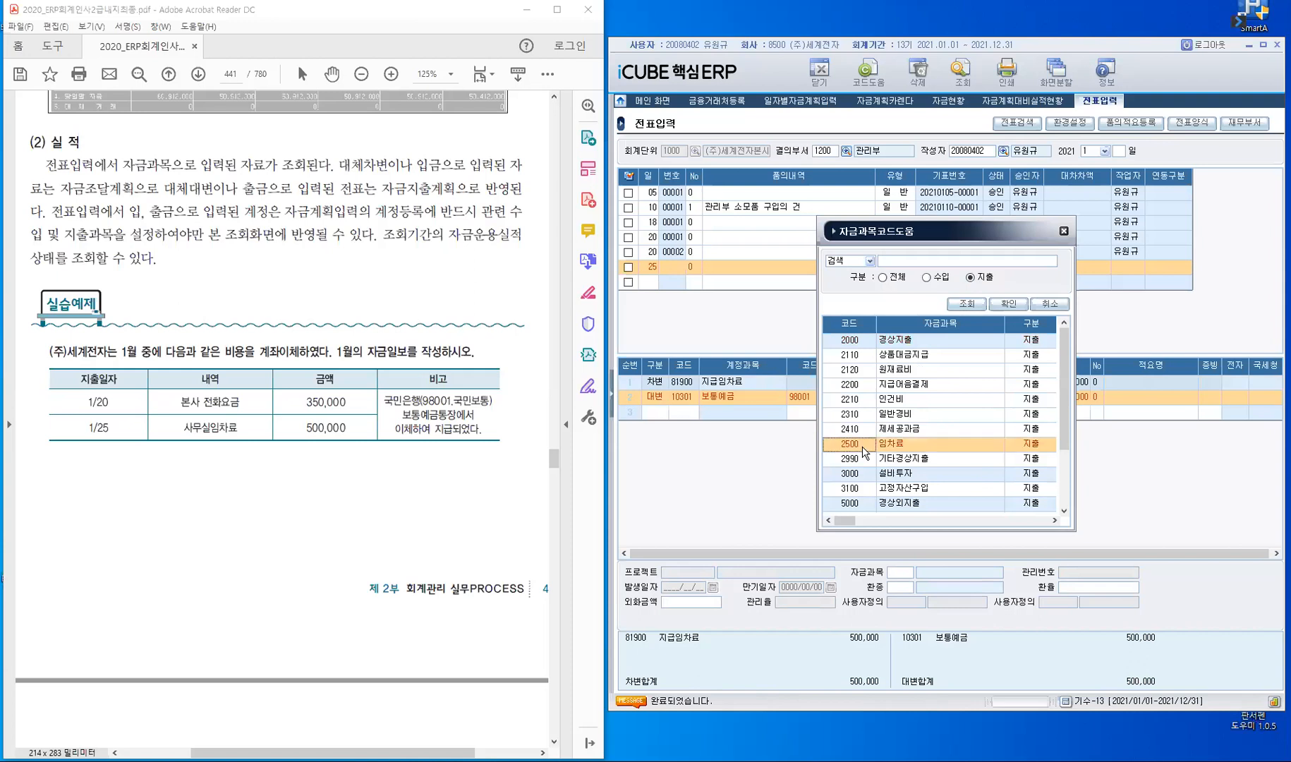
{"action": "left_click", "coordinate": [1009, 304]}
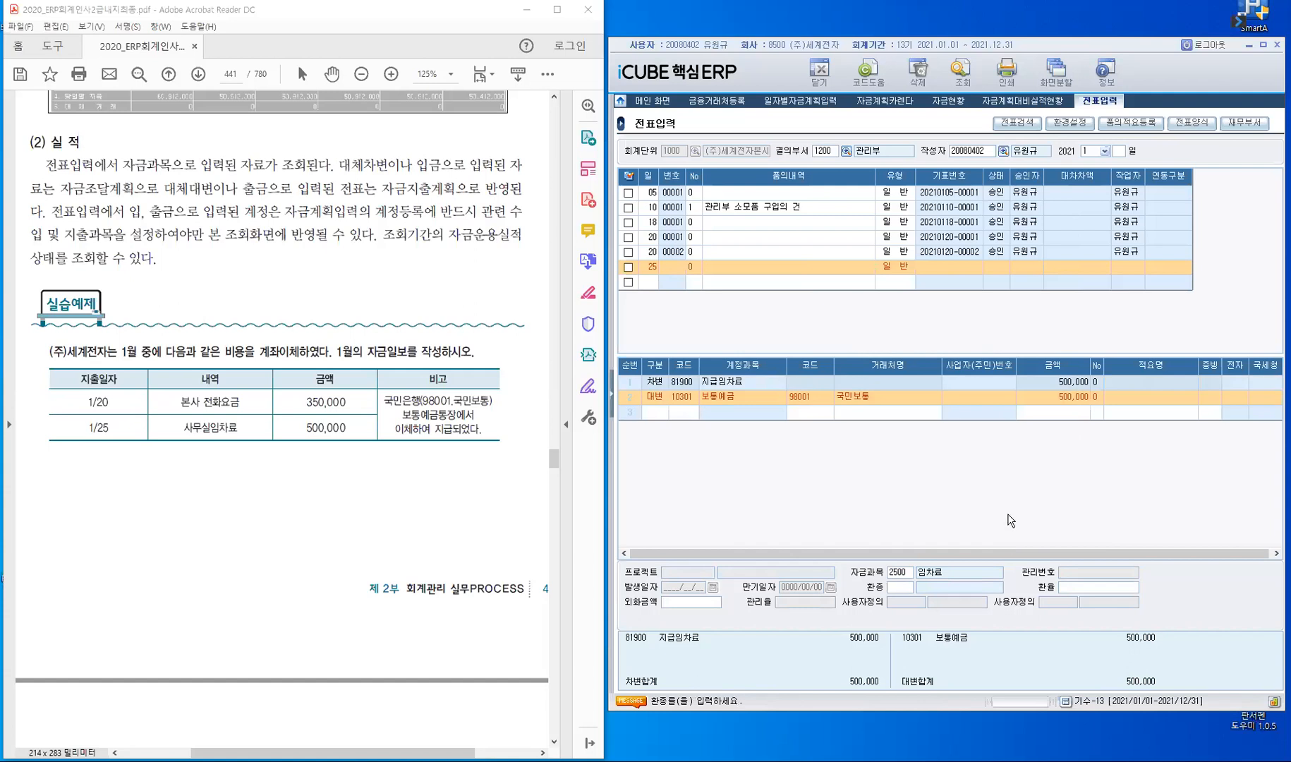
{"action": "key", "text": "Return"}
{"action": "key", "text": "Return"}
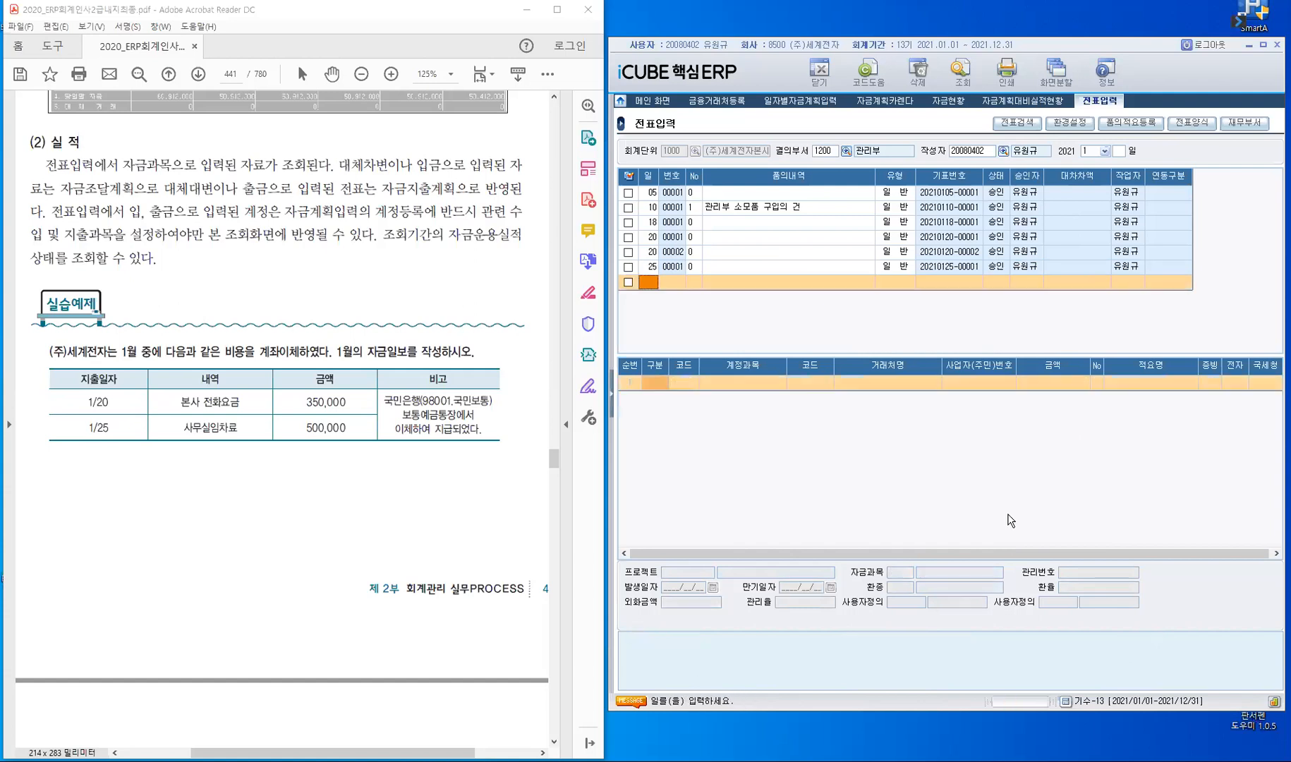
- Check the management fields of the 지급임차료 and 보통예금 lines in the saved January 25 voucher
{"action": "key", "text": "Up"}
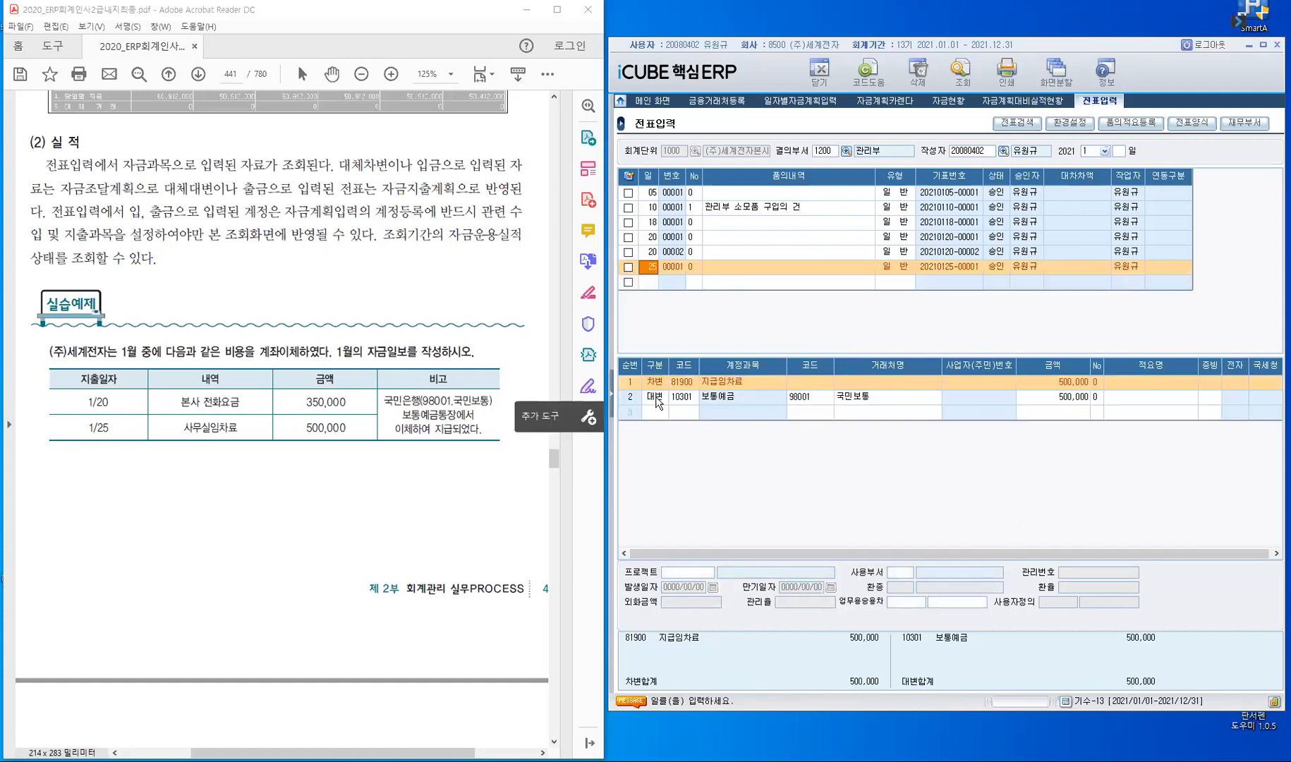
{"action": "left_click", "coordinate": [906, 576]}
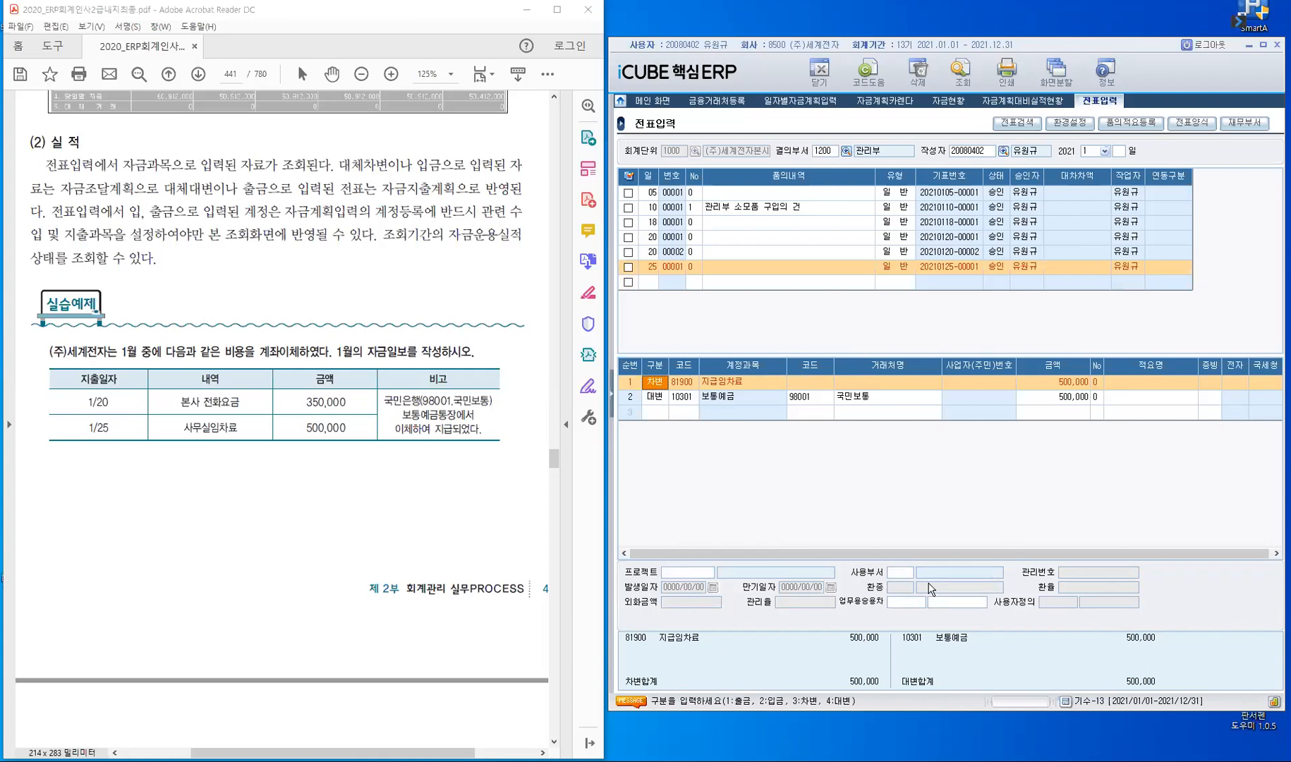
{"action": "left_click", "coordinate": [682, 399]}
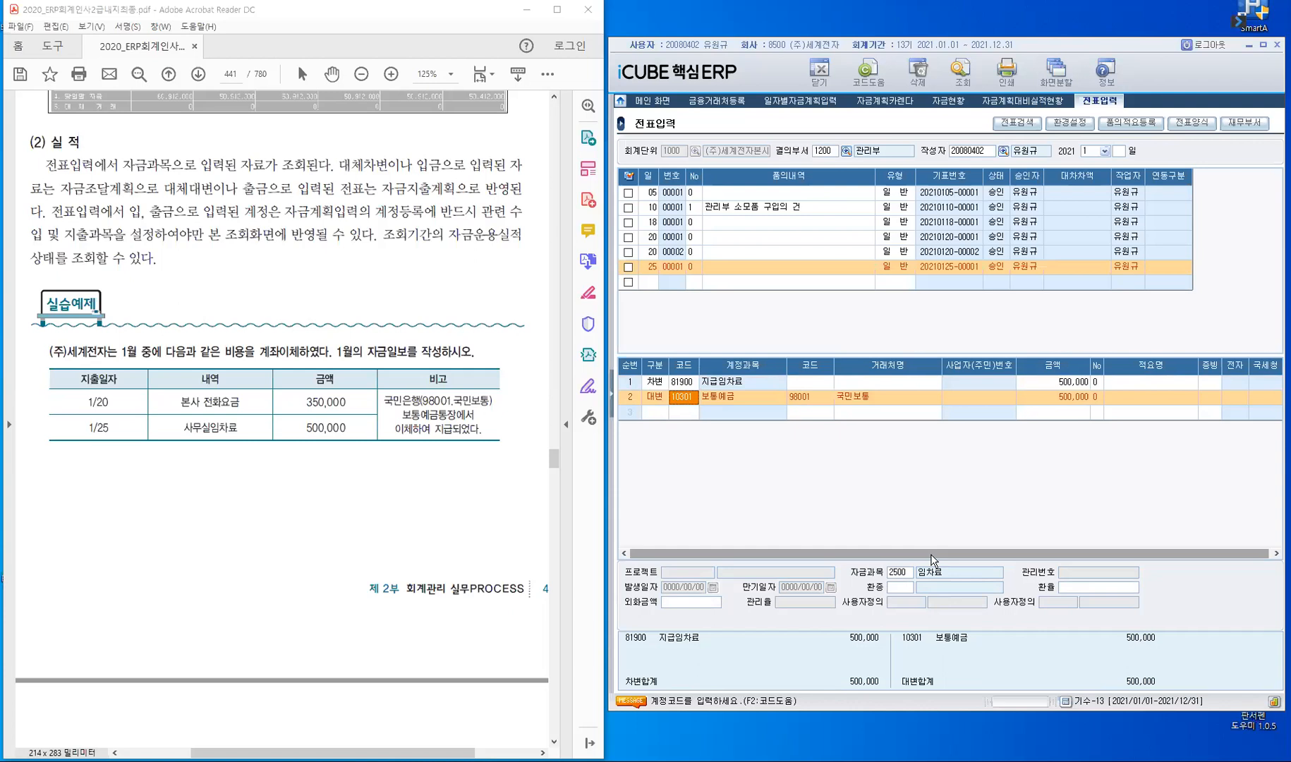
- In 자금계획대비실적현황, query the 계획 figures by 월별 for 2021/01/01 to 2021/01/31
{"action": "left_click", "coordinate": [1023, 106]}
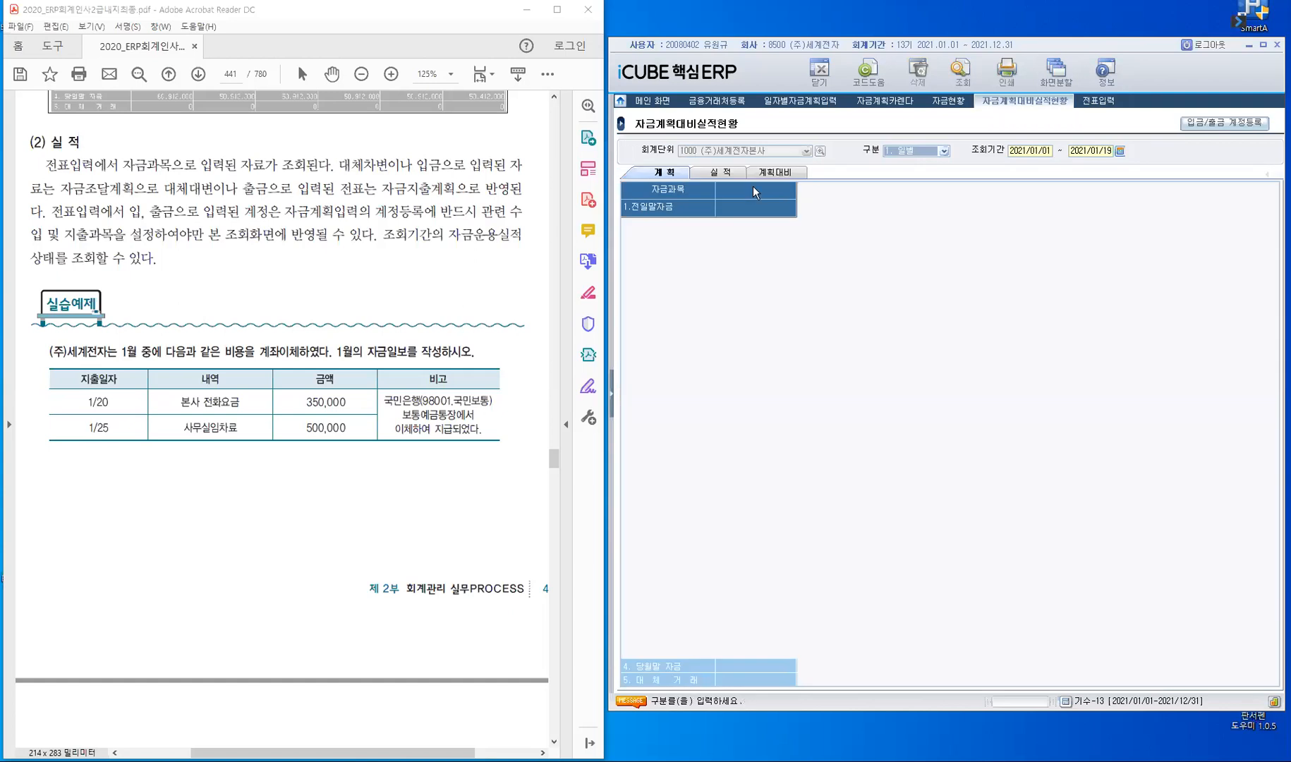
{"action": "left_click", "coordinate": [944, 152]}
{"action": "key", "text": "Return"}
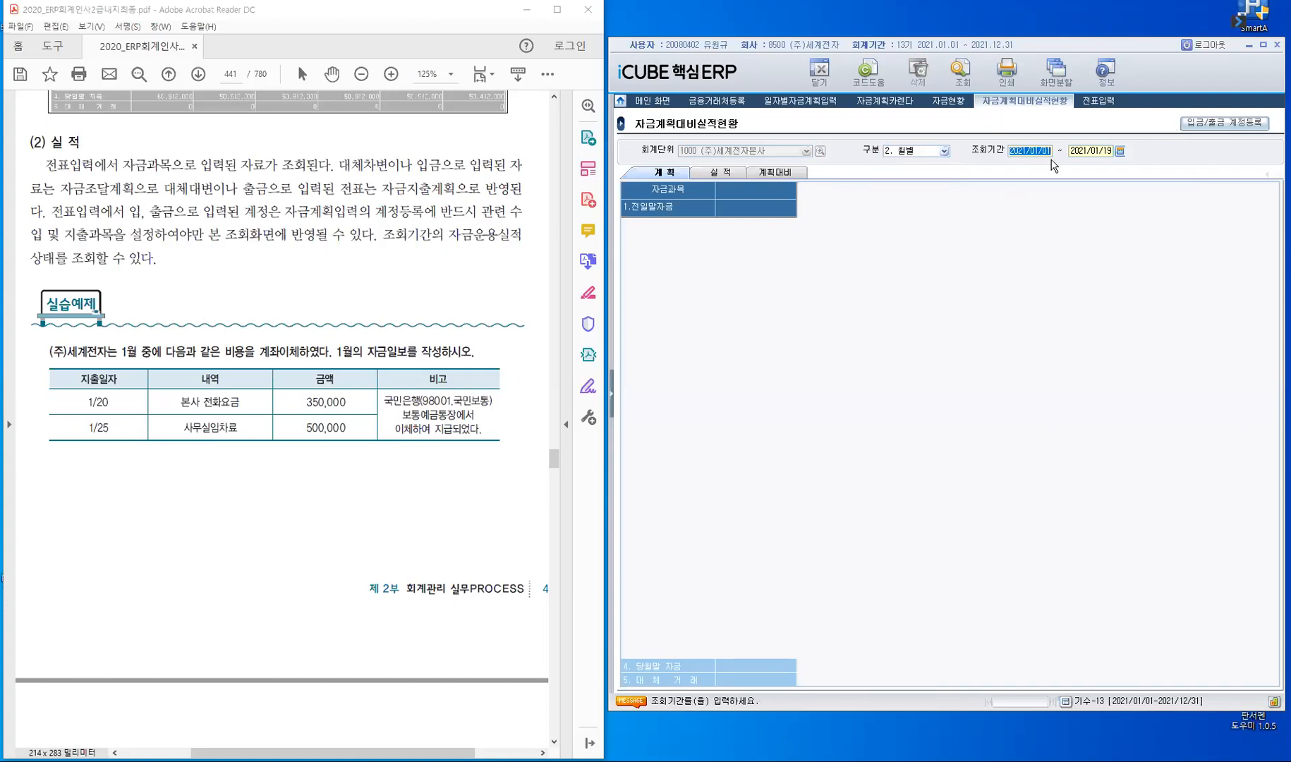
{"action": "key", "text": "Return"}
{"action": "type", "text": "2021/"}
{"action": "type", "text": "01/31"}
{"action": "key", "text": "Return"}
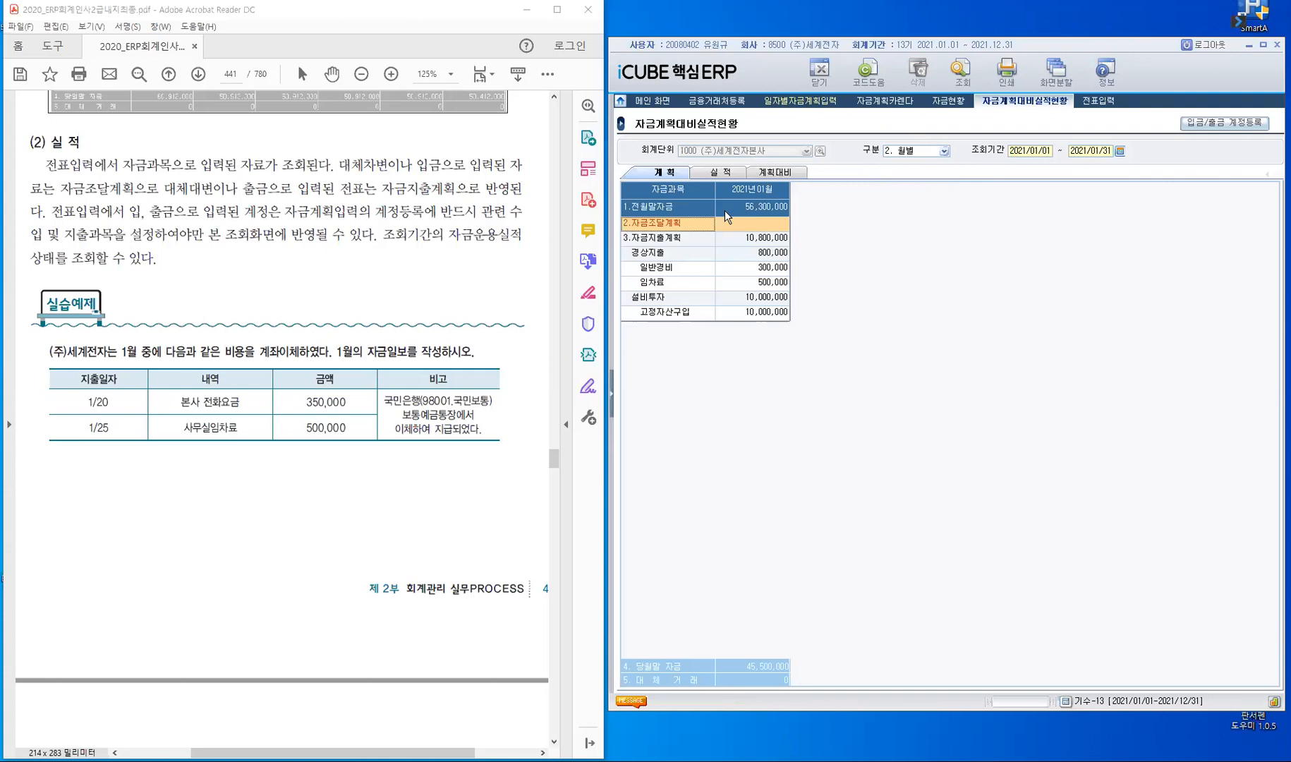
- Query the 실적 figures and the 계획대비 comparison for the same January period
{"action": "left_click", "coordinate": [723, 176]}
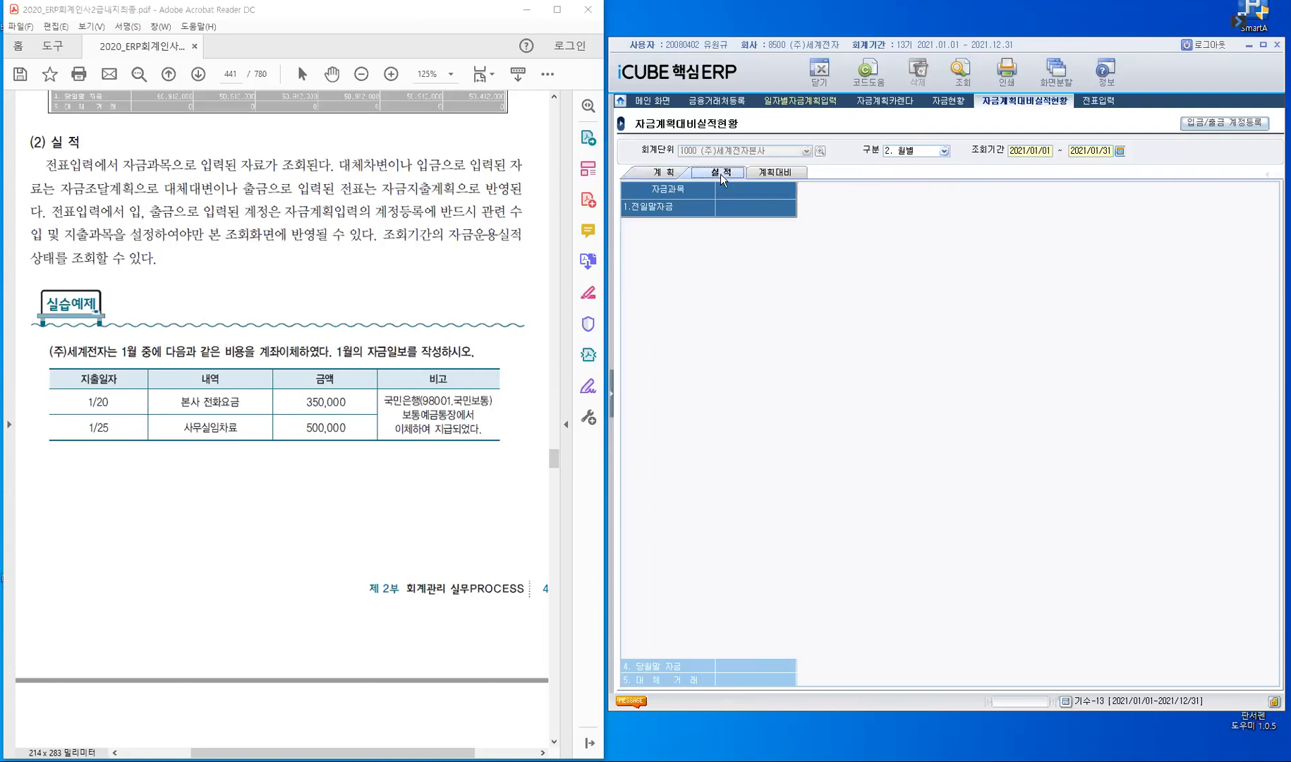
{"action": "left_click", "coordinate": [961, 71]}
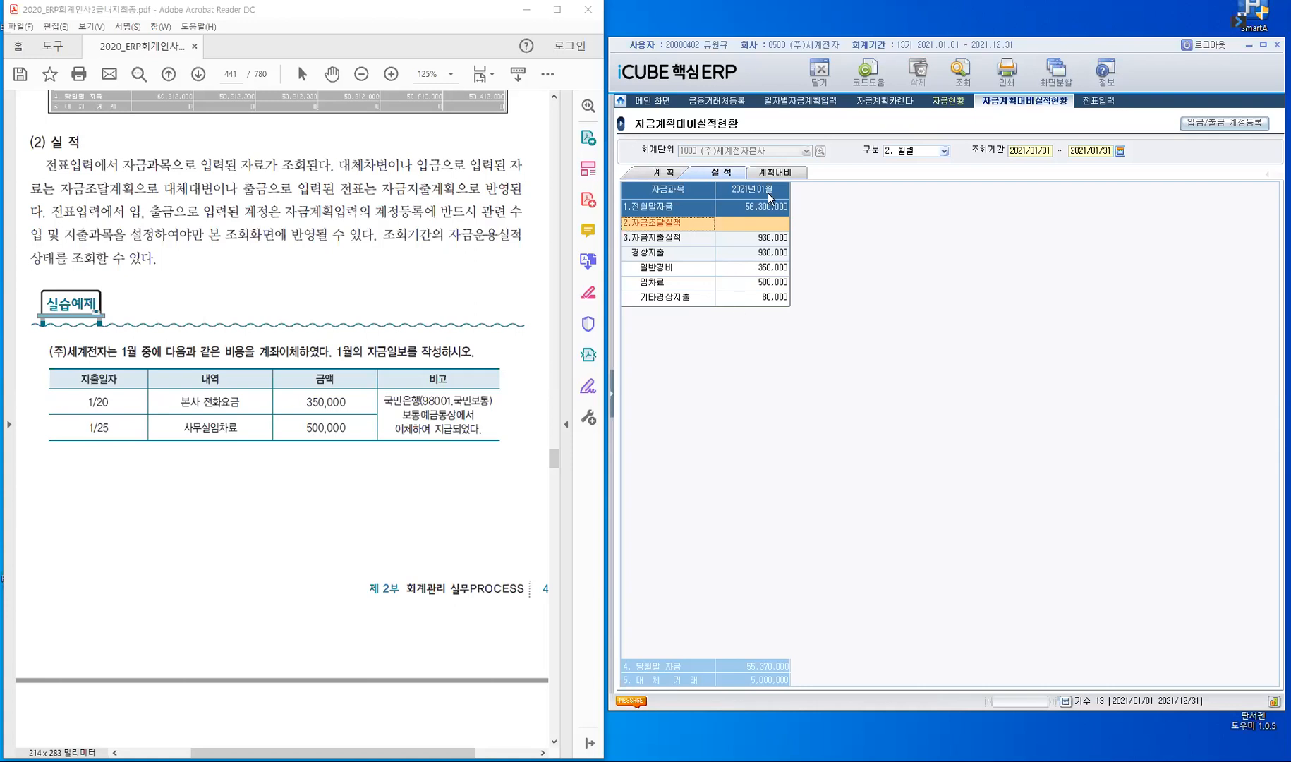
{"action": "left_click", "coordinate": [789, 175]}
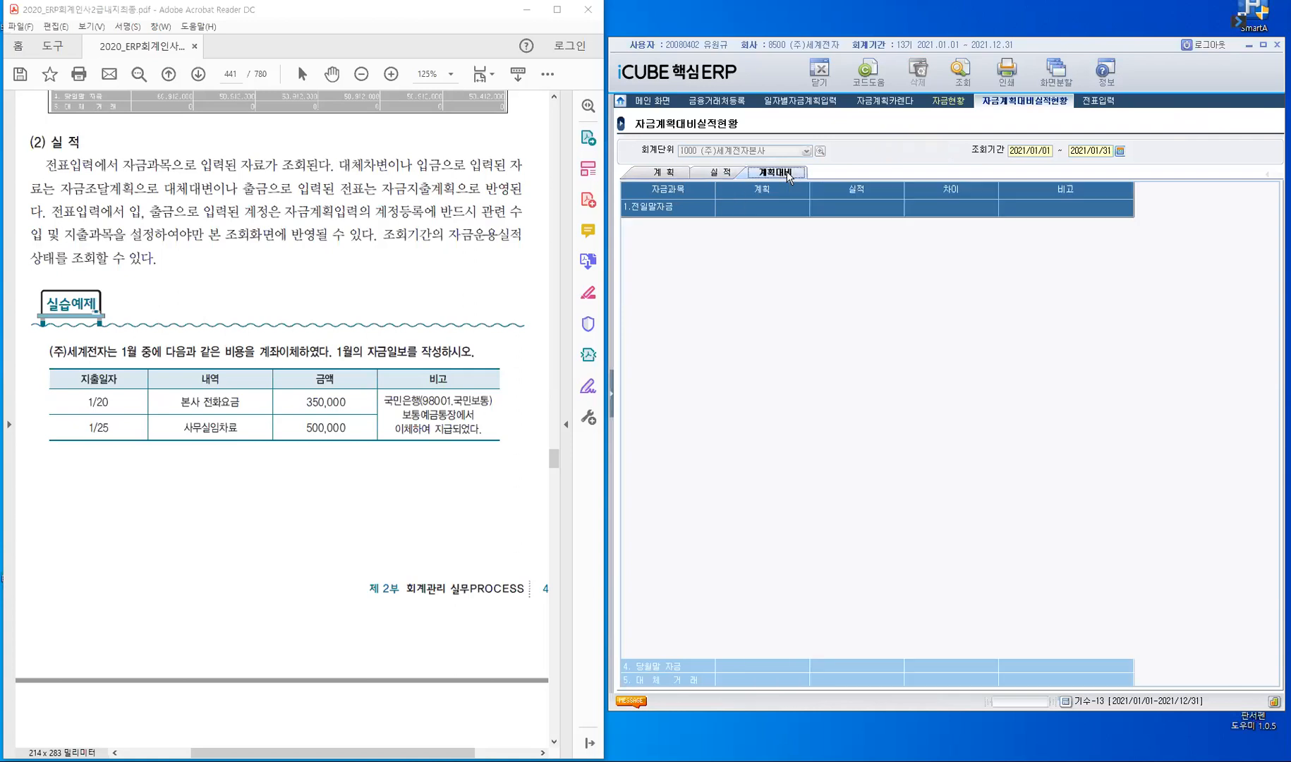
{"action": "left_click", "coordinate": [965, 70]}
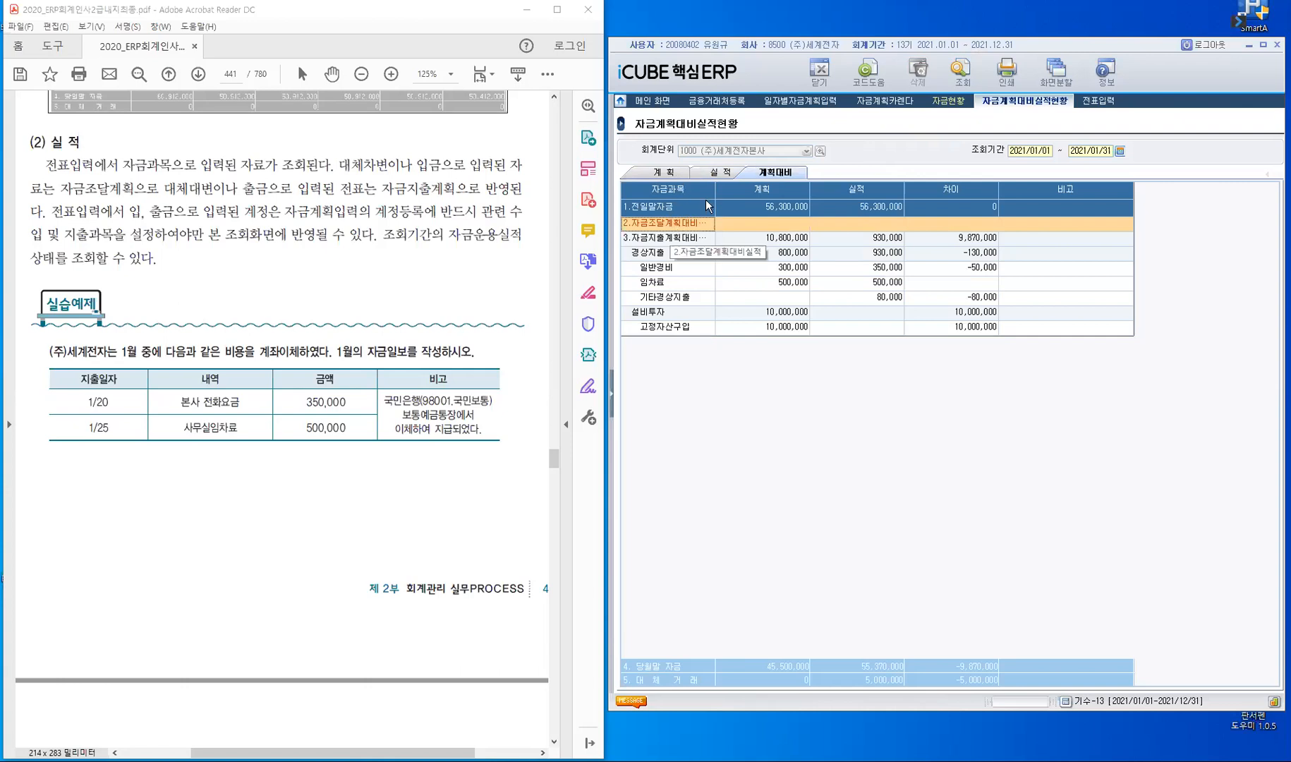
- Widen the 자금과목 column and compare the planned and actual amounts of the 일반경비 and 임차료 rows
{"action": "left_click_drag", "start_coordinate": [715, 188], "coordinate": [755, 188]}
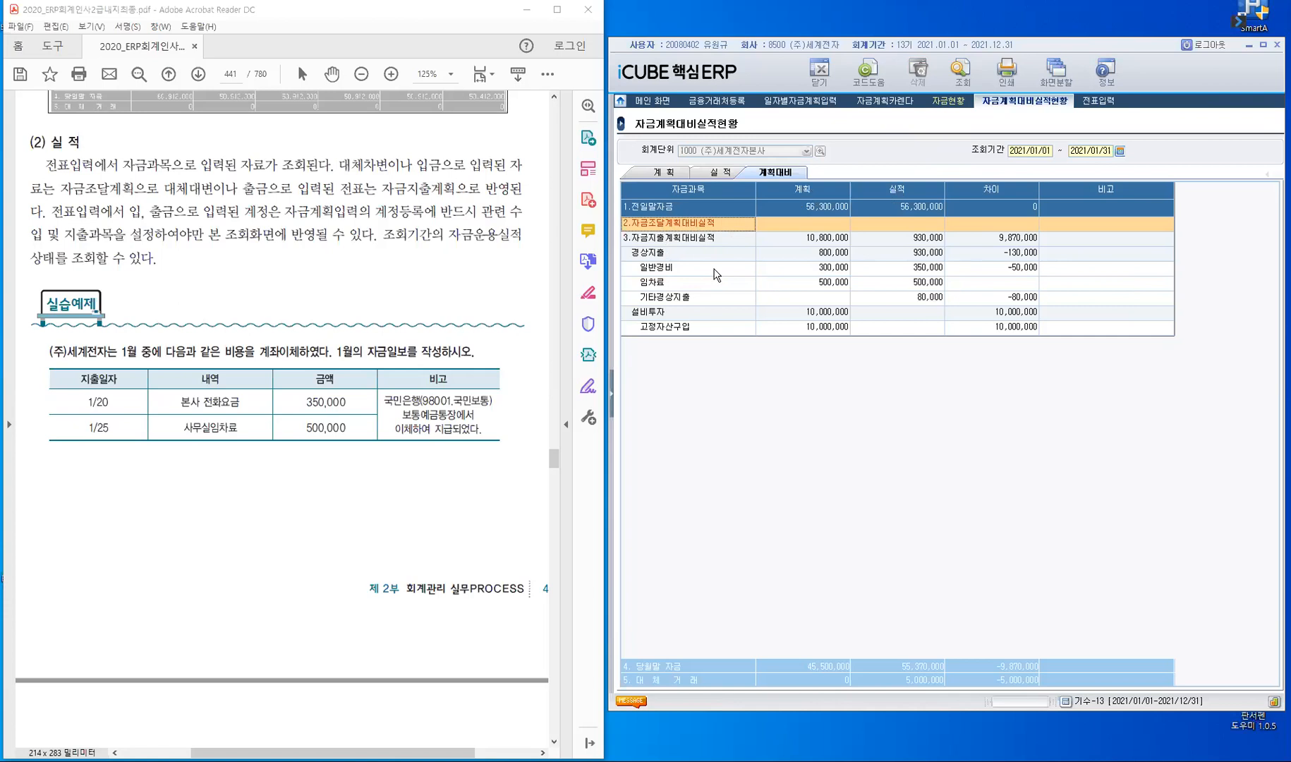
{"action": "left_click", "coordinate": [820, 276]}
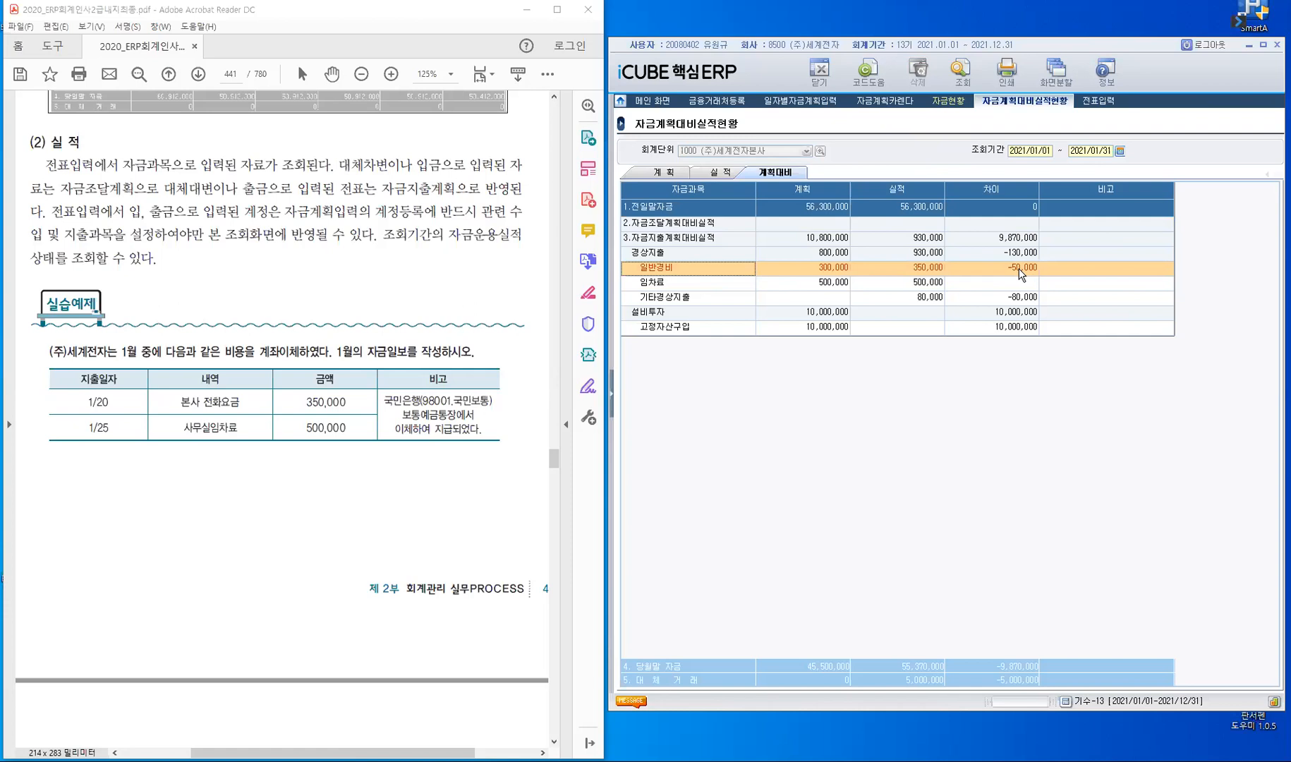
{"action": "left_click", "coordinate": [828, 283]}
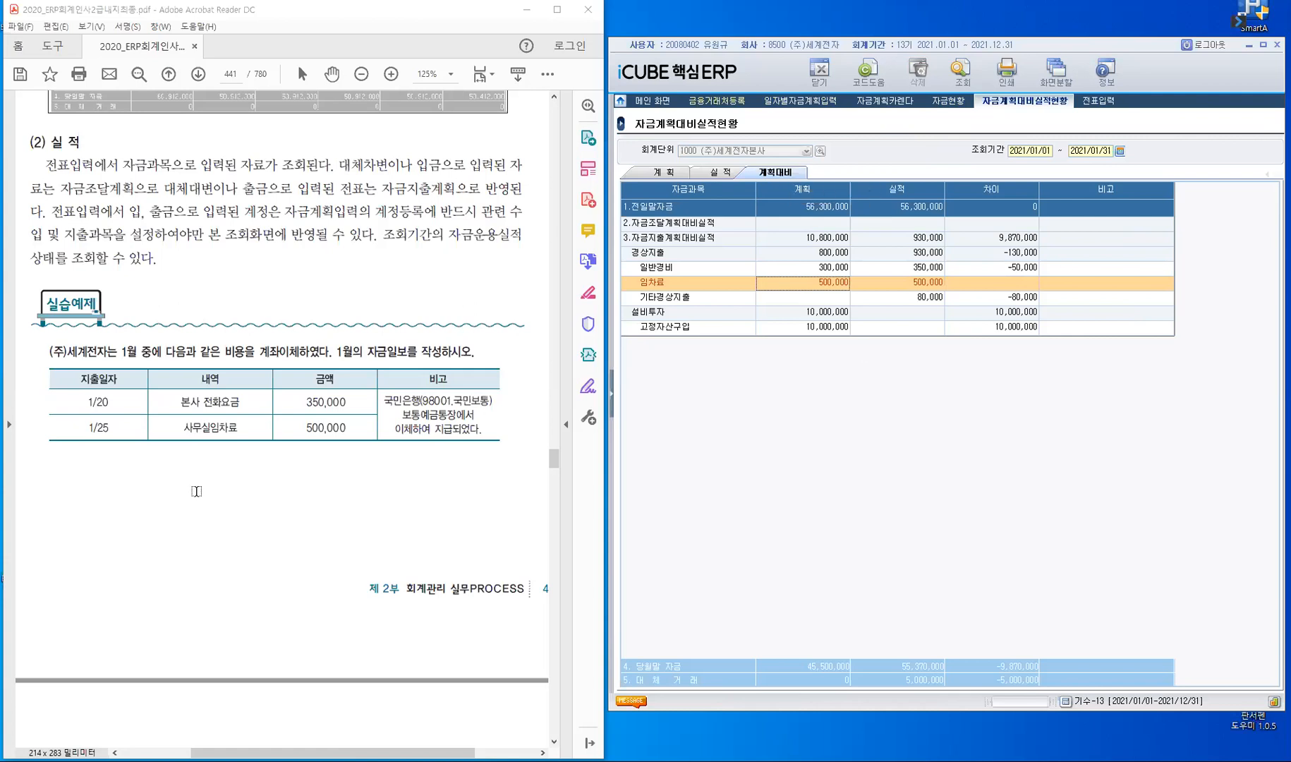
- Continue to the textbook's 자금입출금내역 section and query 자금입금내역 and 자금지출내역 in iCUBE for 2021/01/01 to 2021/01/31
{"action": "scroll", "coordinate": [199, 491], "scroll_direction": "down", "scroll_amount": 8}
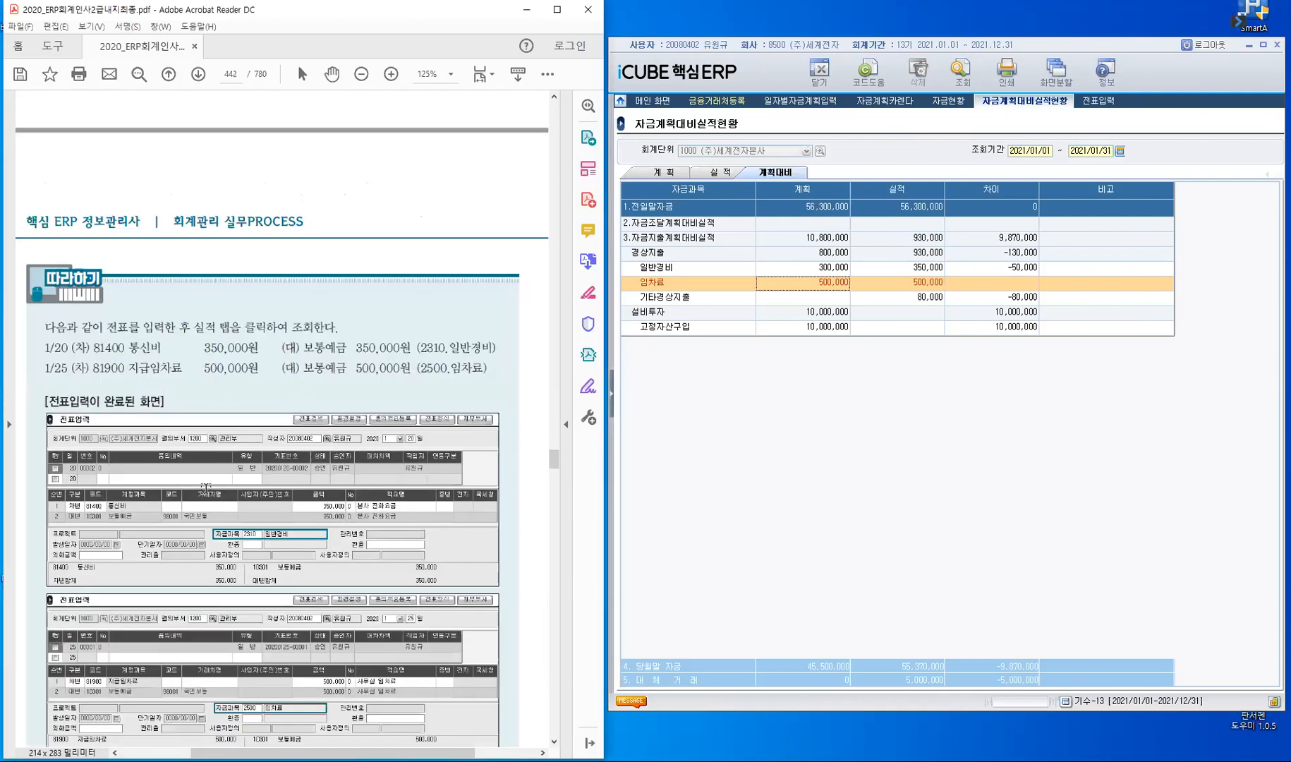
{"action": "scroll", "coordinate": [206, 488], "scroll_direction": "down", "scroll_amount": 10}
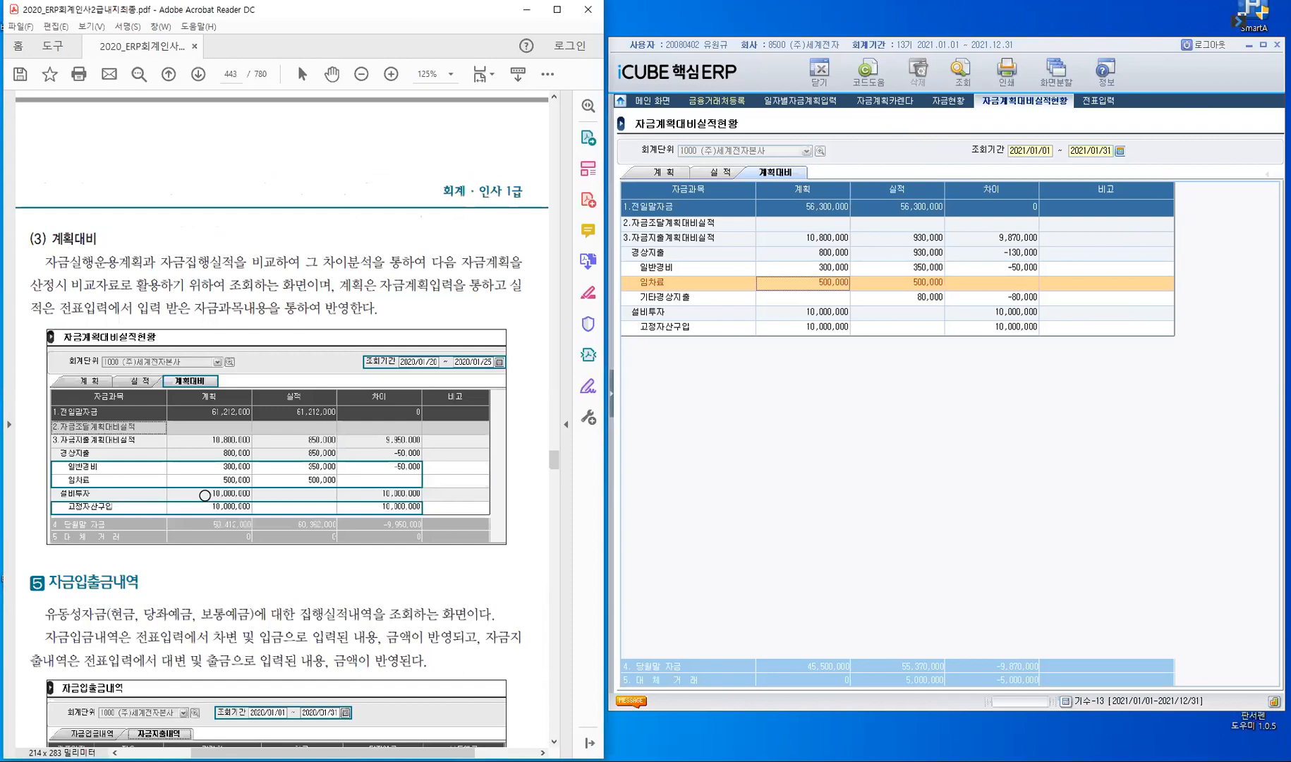
{"action": "scroll", "coordinate": [206, 494], "scroll_direction": "down", "scroll_amount": 4}
{"action": "scroll", "coordinate": [108, 267], "scroll_direction": "down", "scroll_amount": 2}
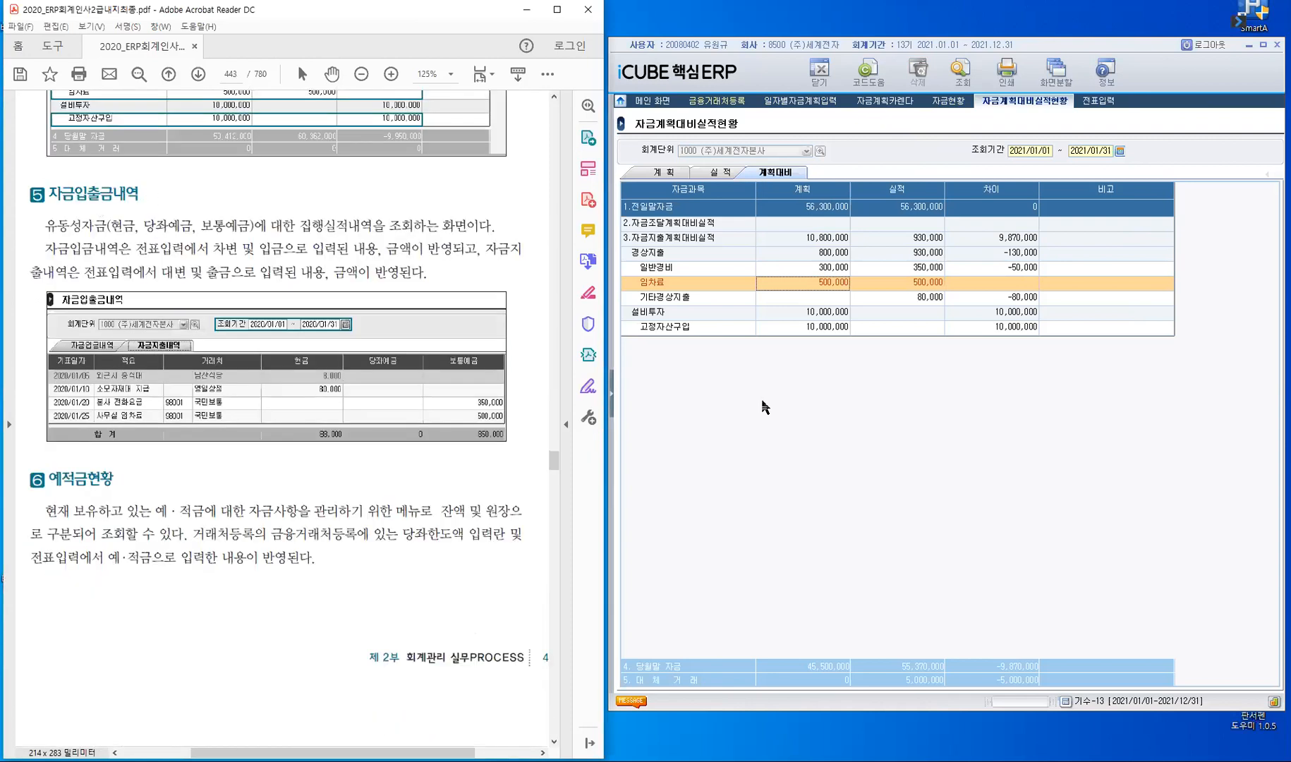
{"action": "left_click", "coordinate": [613, 394]}
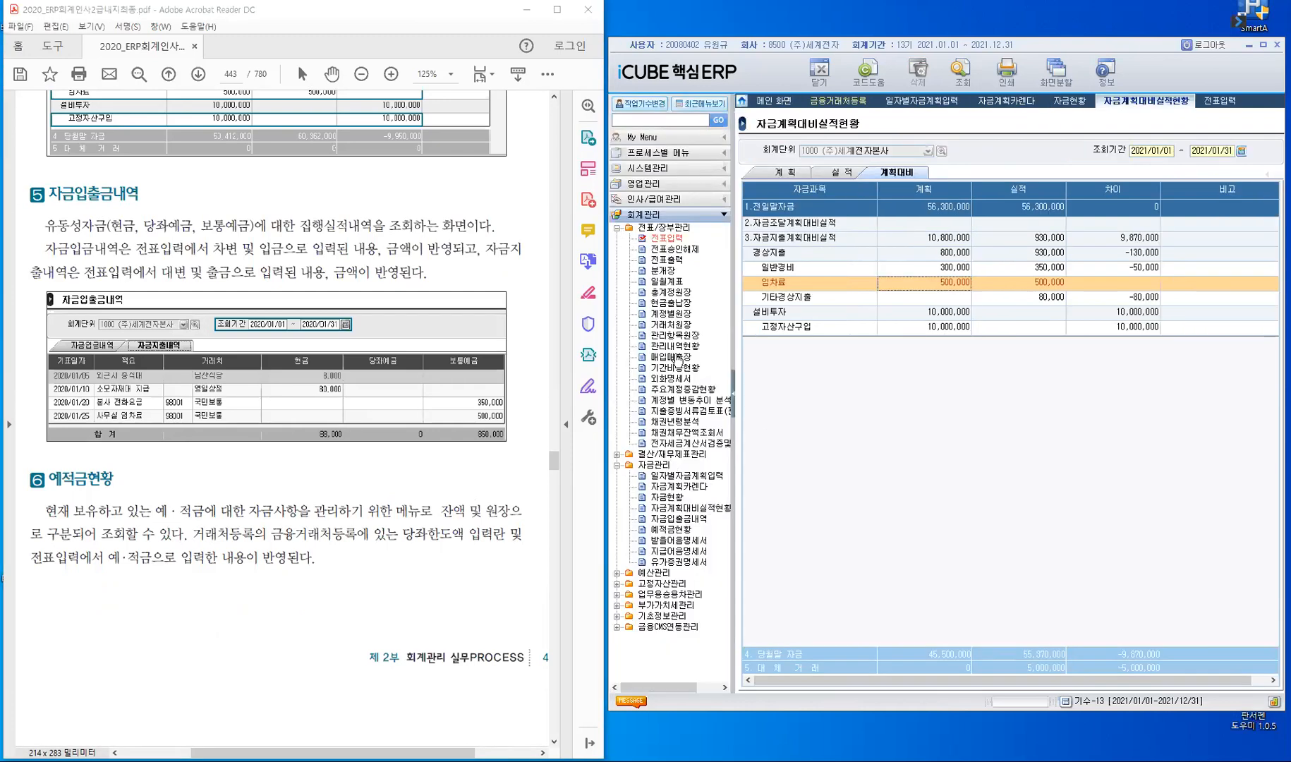
{"action": "left_click", "coordinate": [678, 303]}
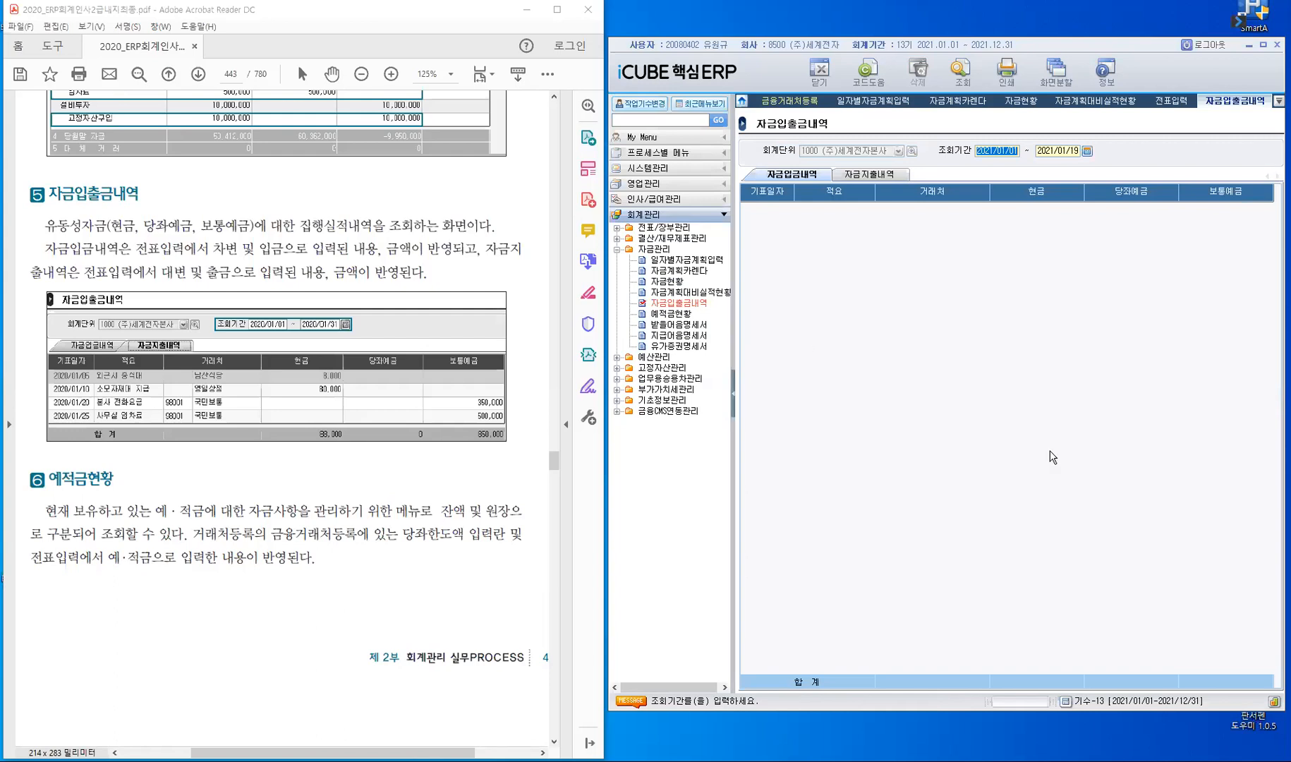
{"action": "left_click", "coordinate": [1087, 151]}
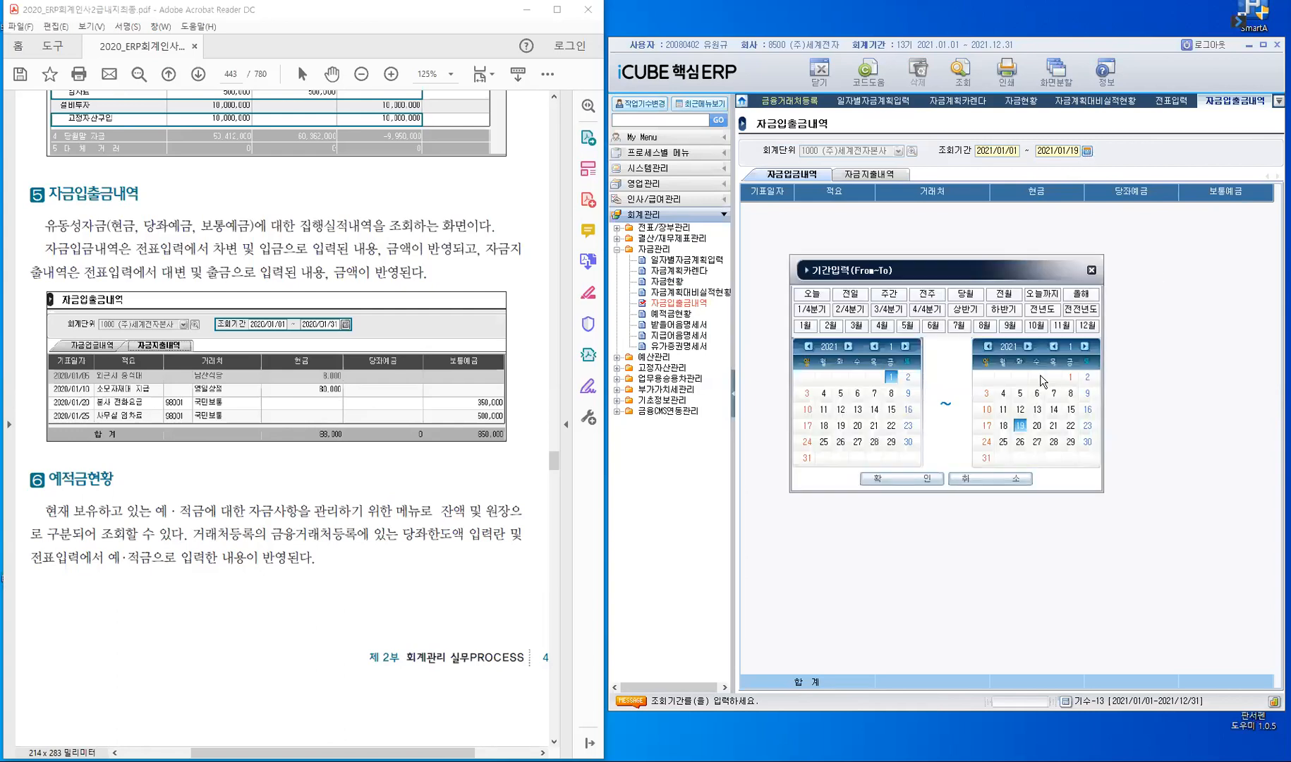
{"action": "left_click", "coordinate": [900, 479]}
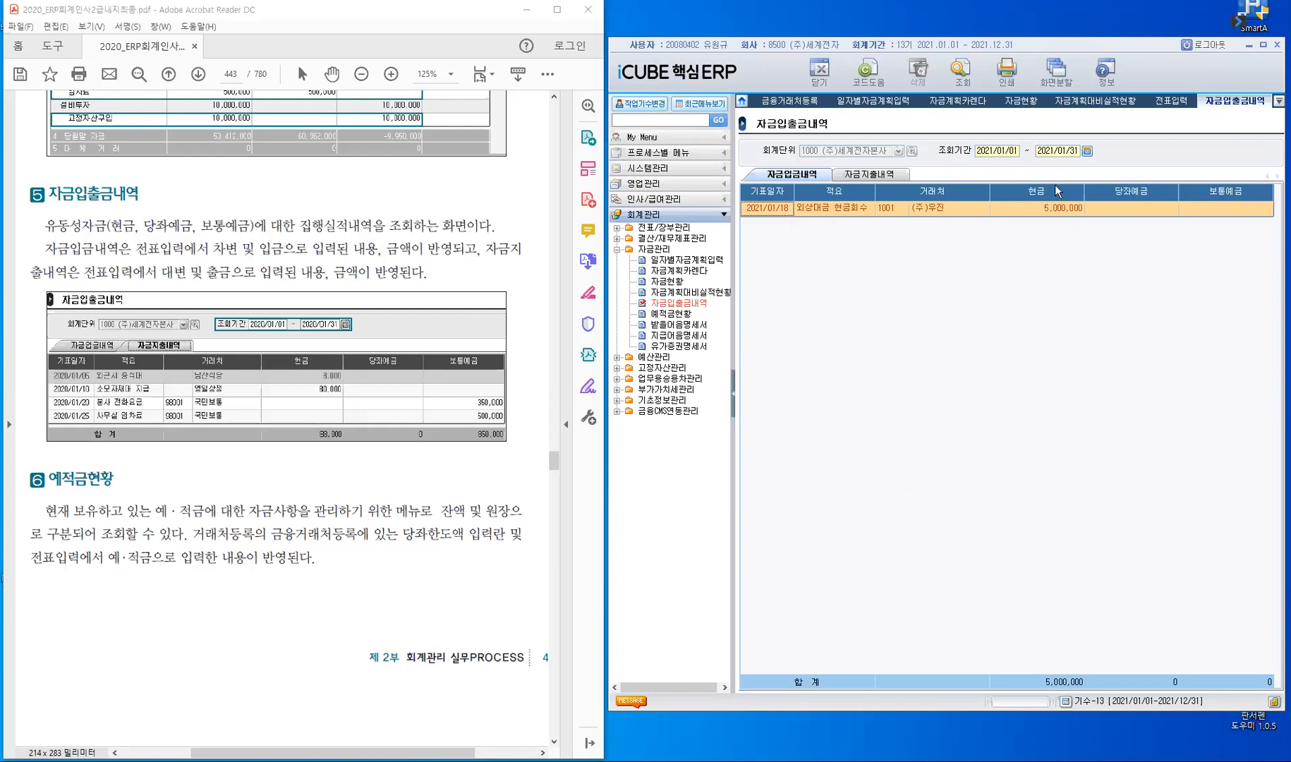
{"action": "left_click", "coordinate": [875, 176]}
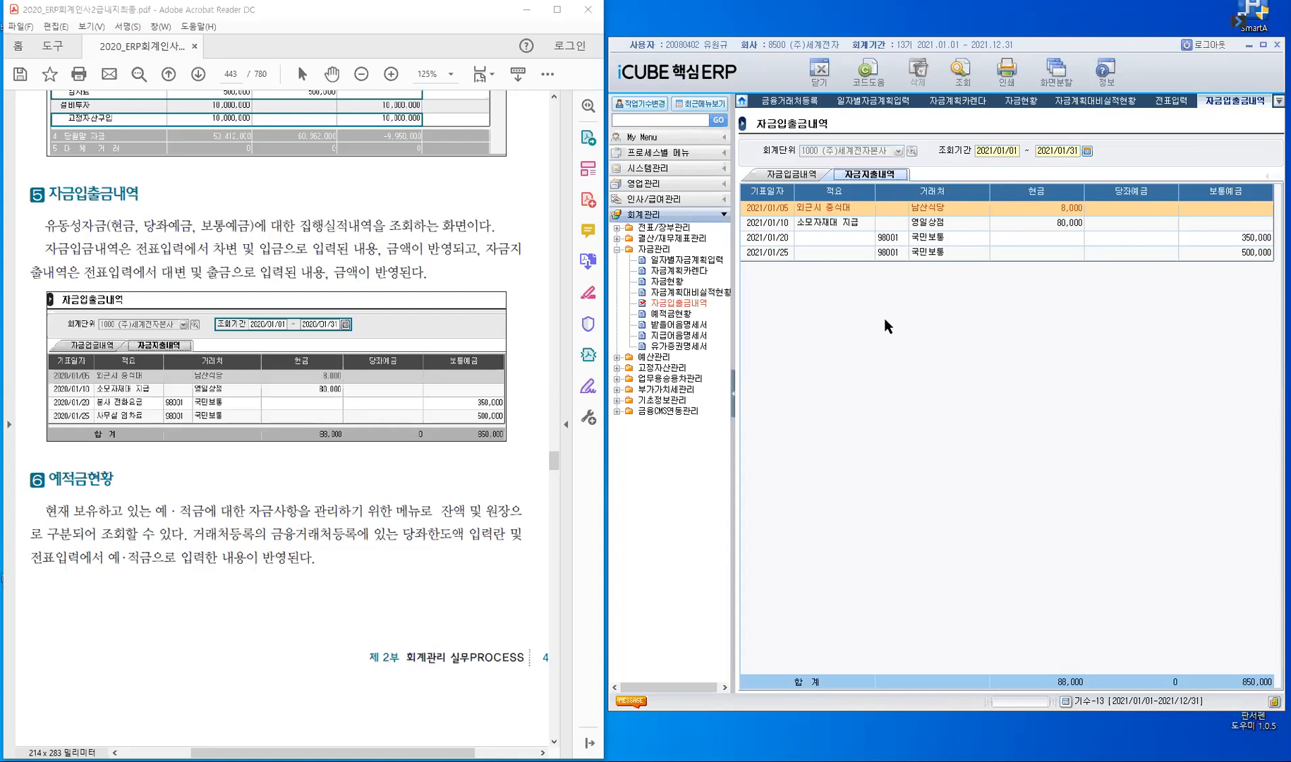
- Open 예적금현황 and query the 잔액 of account 10200 당좌예금 as of 2021/12/31
{"action": "left_click", "coordinate": [676, 315]}
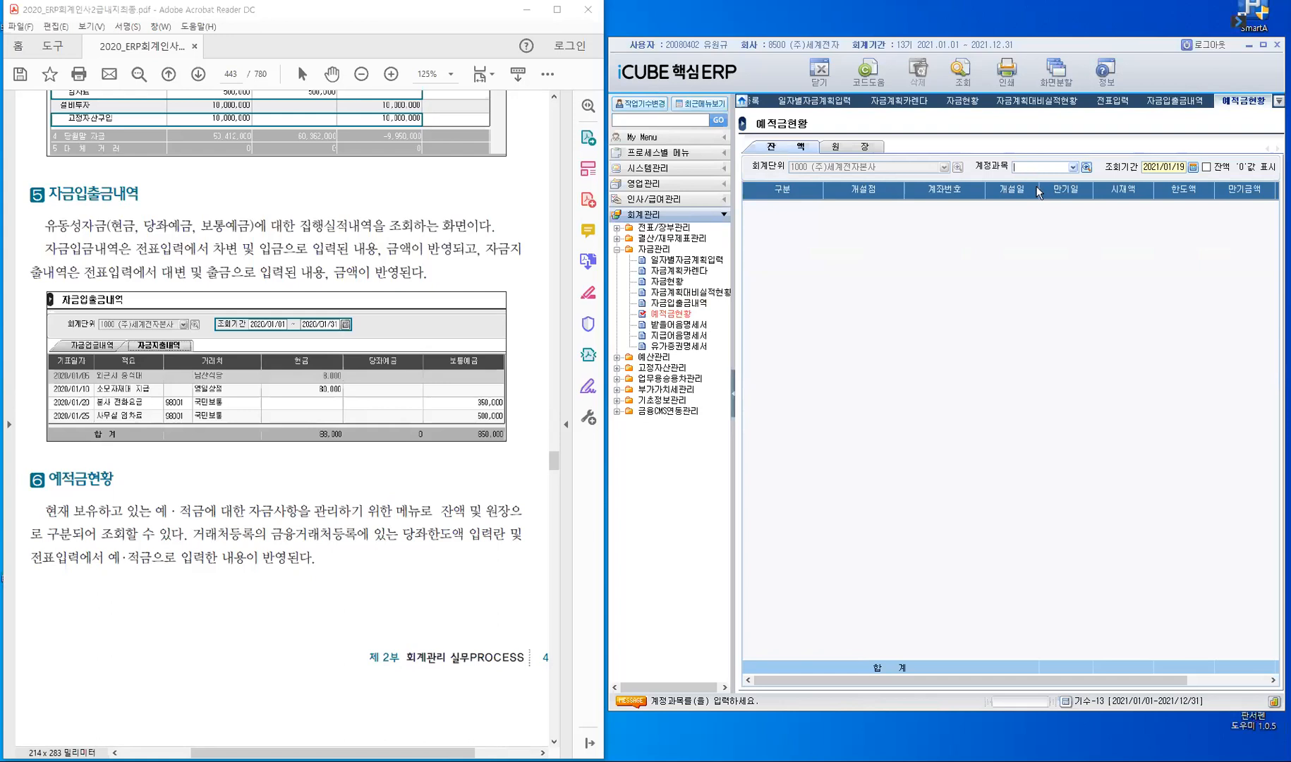
{"action": "key", "text": "F2"}
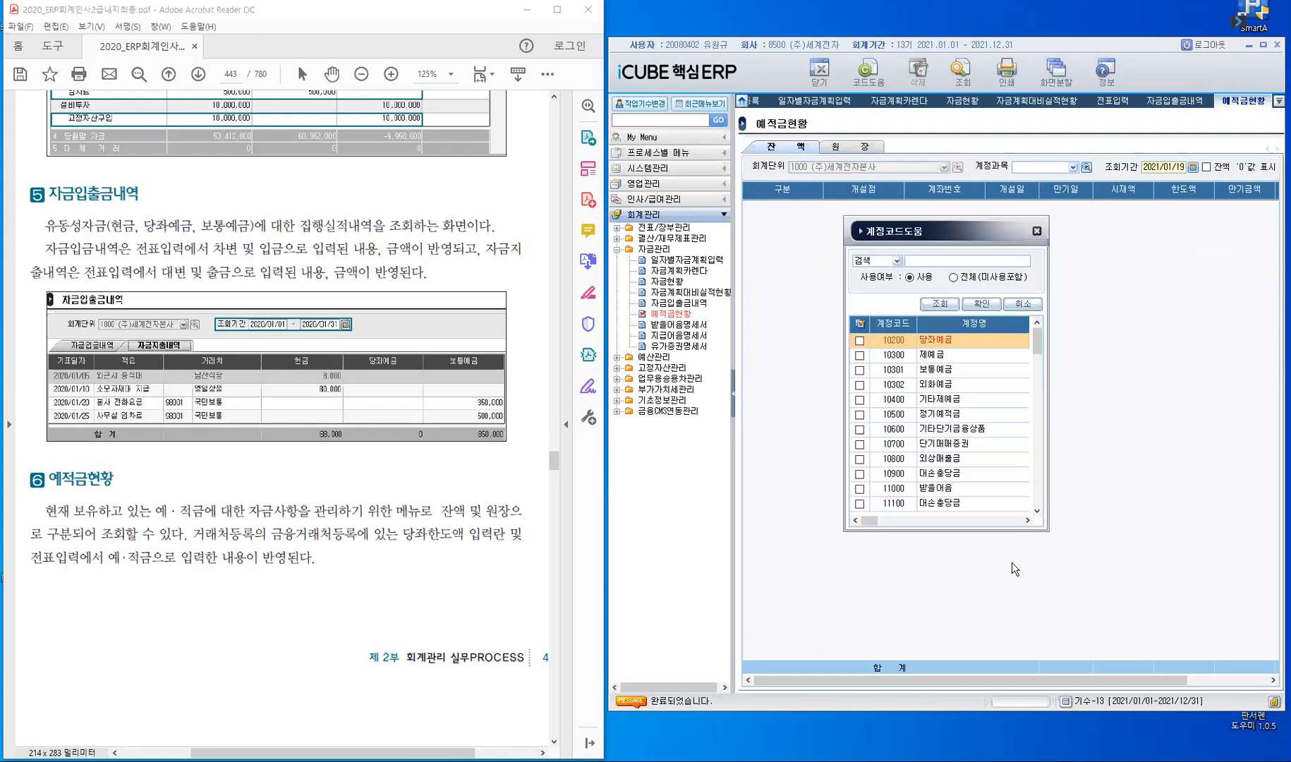
{"action": "left_click", "coordinate": [858, 341]}
{"action": "left_click", "coordinate": [981, 303]}
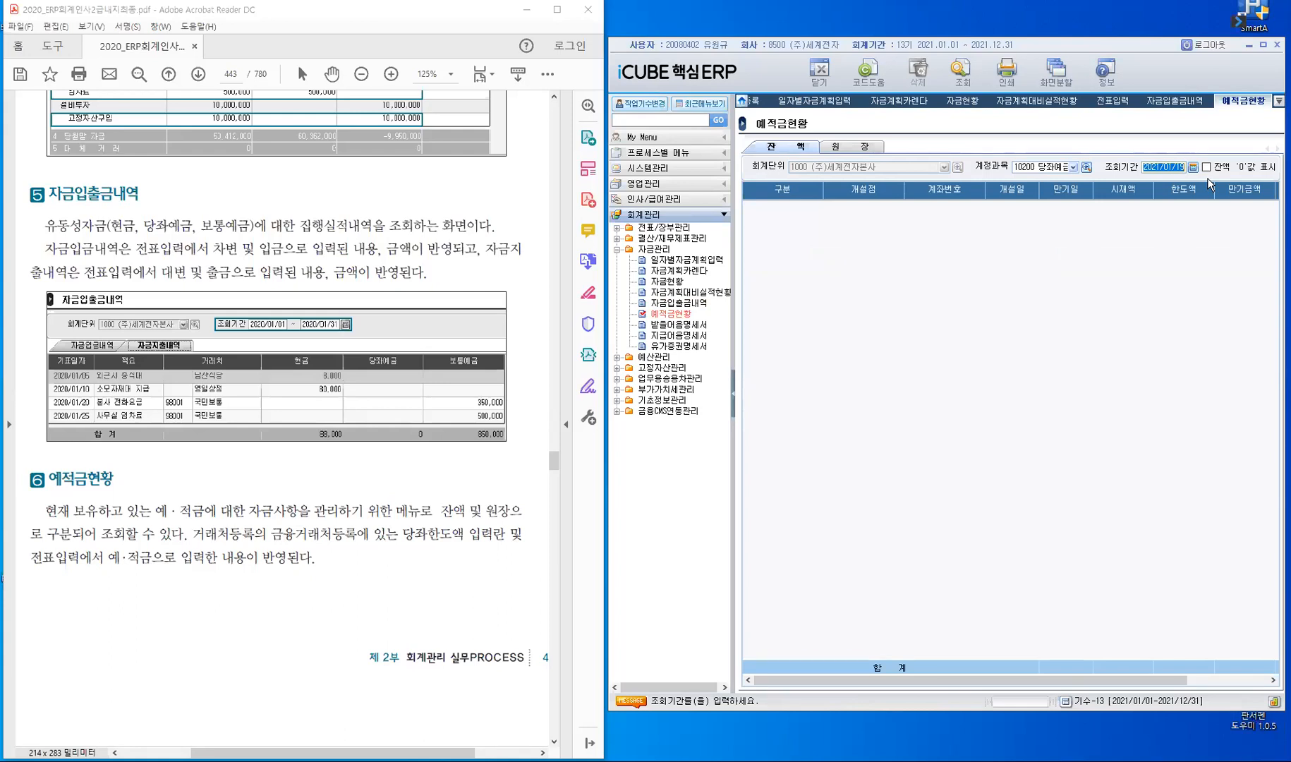
{"action": "type", "text": "2021/"}
{"action": "type", "text": "12/31"}
{"action": "key", "text": "Return"}
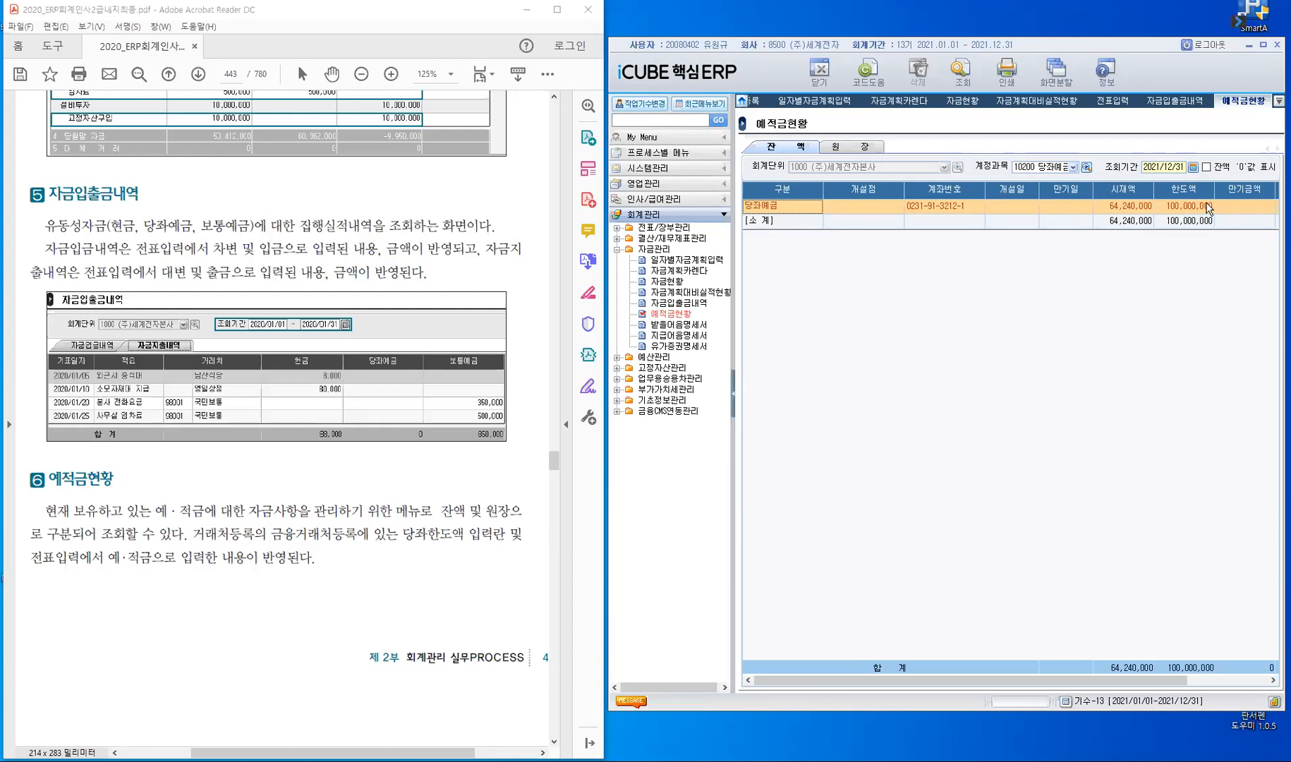
{"action": "left_click", "coordinate": [732, 394]}
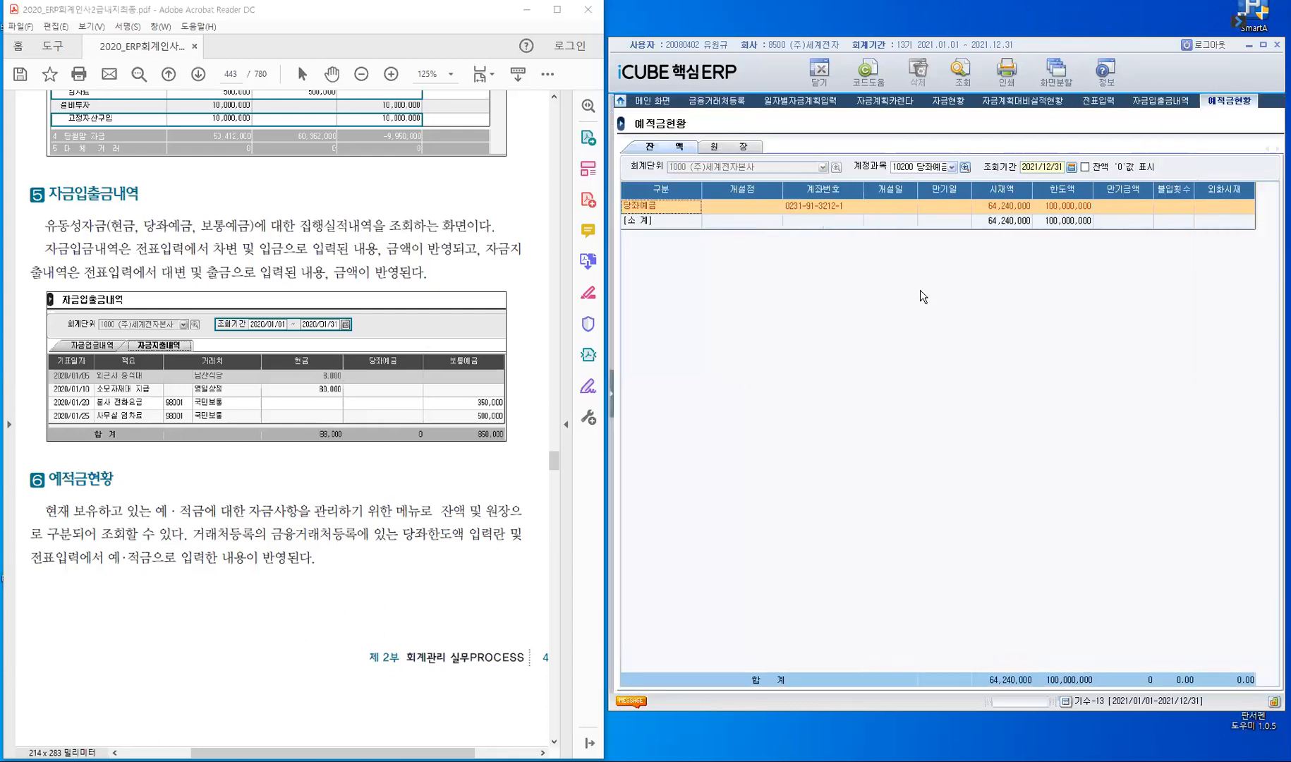
{"action": "left_click", "coordinate": [1049, 170]}
- Query the 예적금현황 원장 of 10200 당좌예금 for 2021/01/01 to 2021/12/31 with 국민당좌 as the 거래처
{"action": "left_click", "coordinate": [734, 157]}
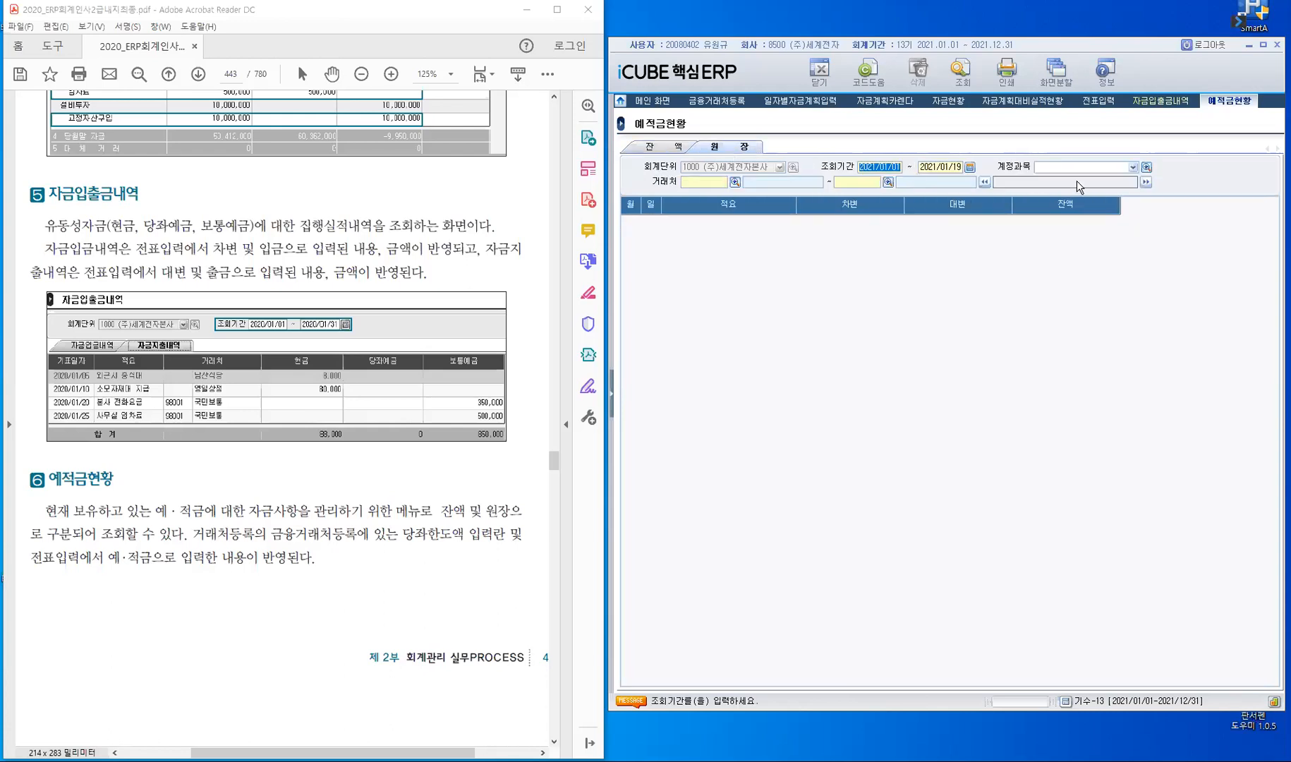
{"action": "left_click", "coordinate": [971, 169]}
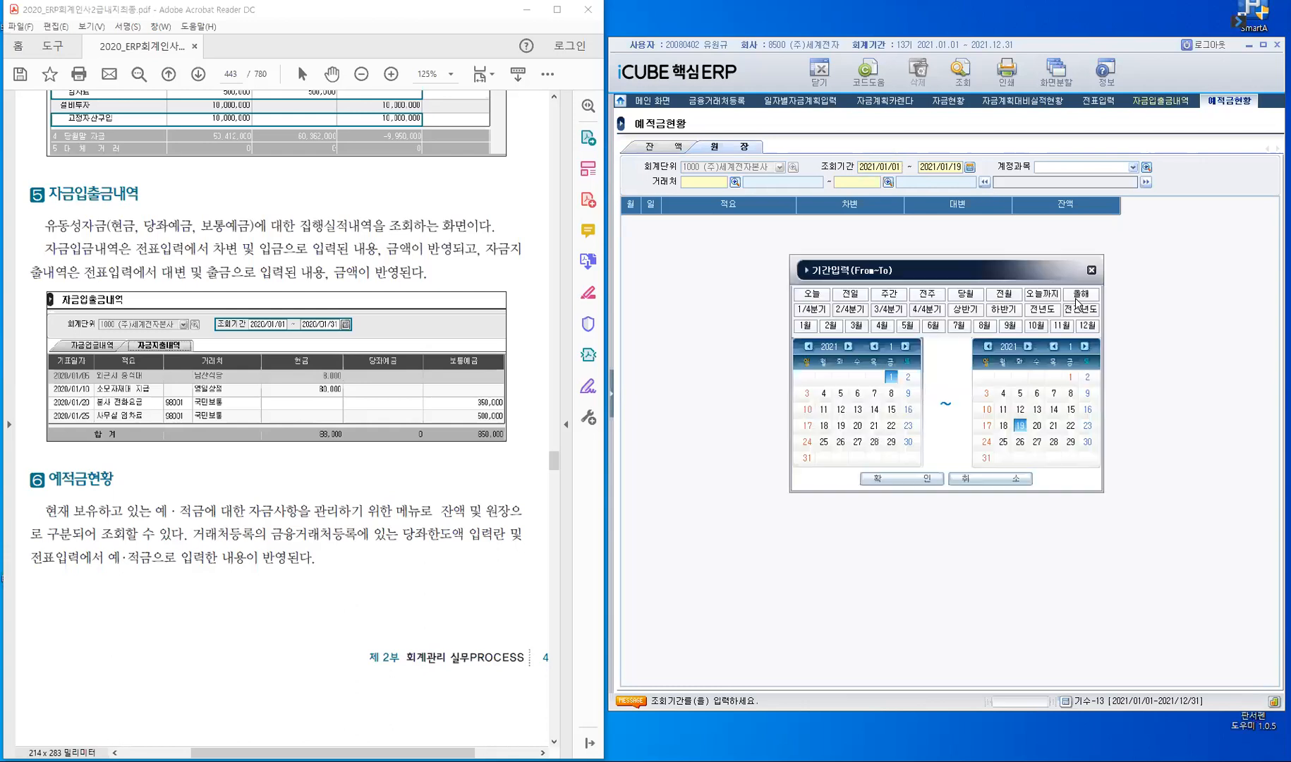
{"action": "left_click", "coordinate": [1087, 326]}
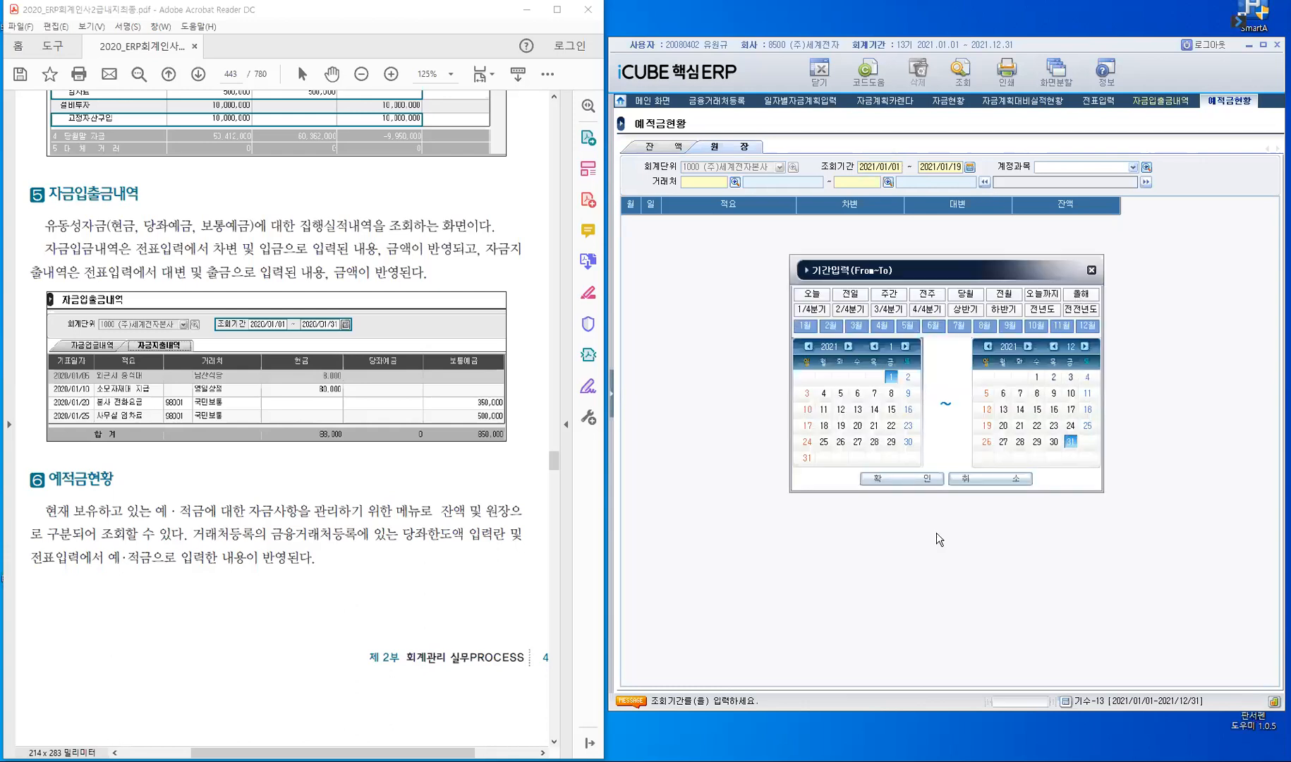
{"action": "left_click", "coordinate": [917, 479]}
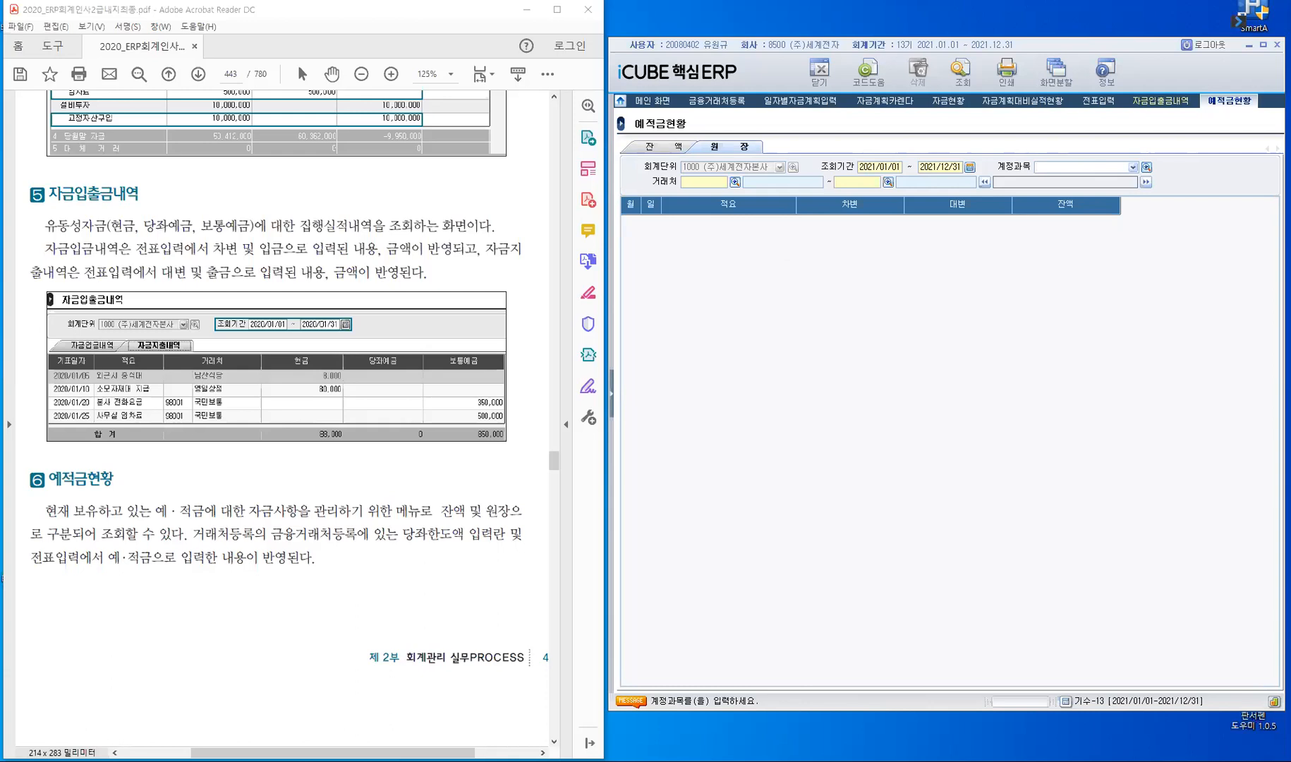
{"action": "type", "text": "10200"}
{"action": "key", "text": "Return"}
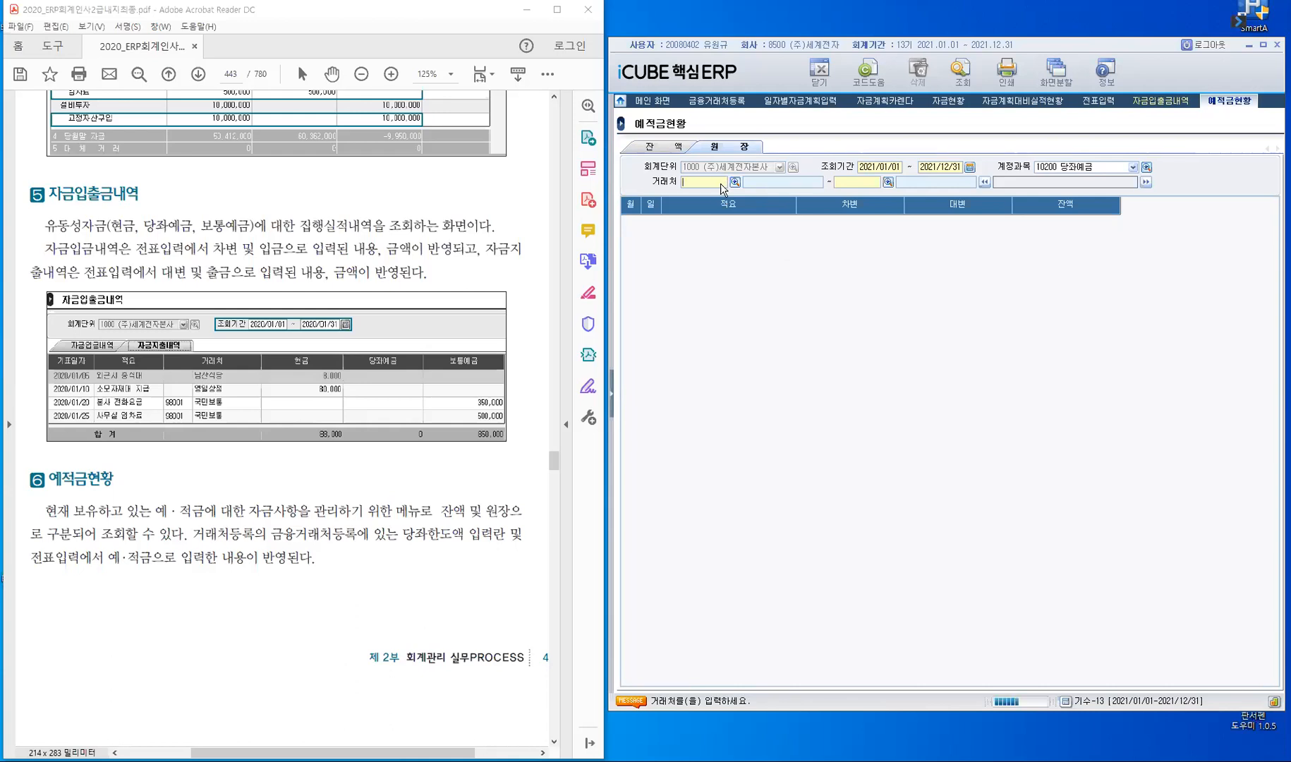
{"action": "key", "text": "F2"}
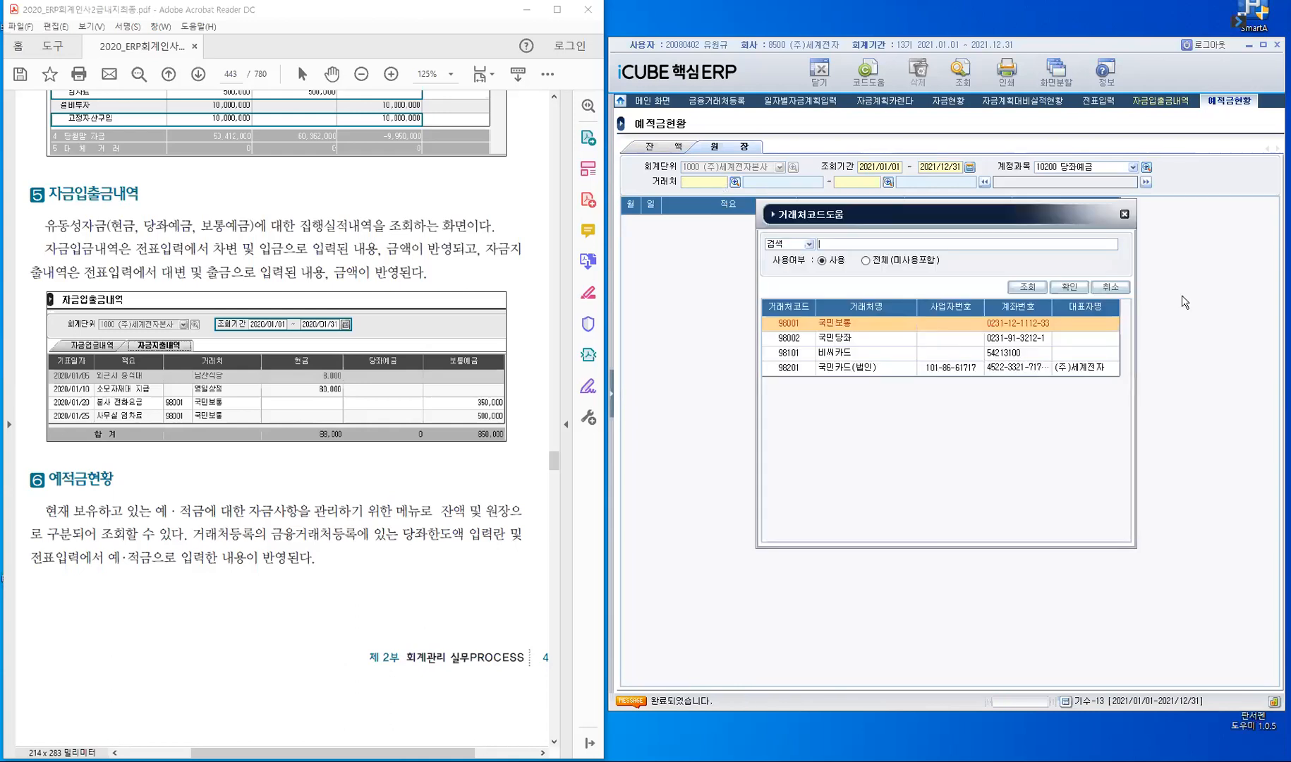
{"action": "key", "text": "Down"}
{"action": "left_click", "coordinate": [1070, 287]}
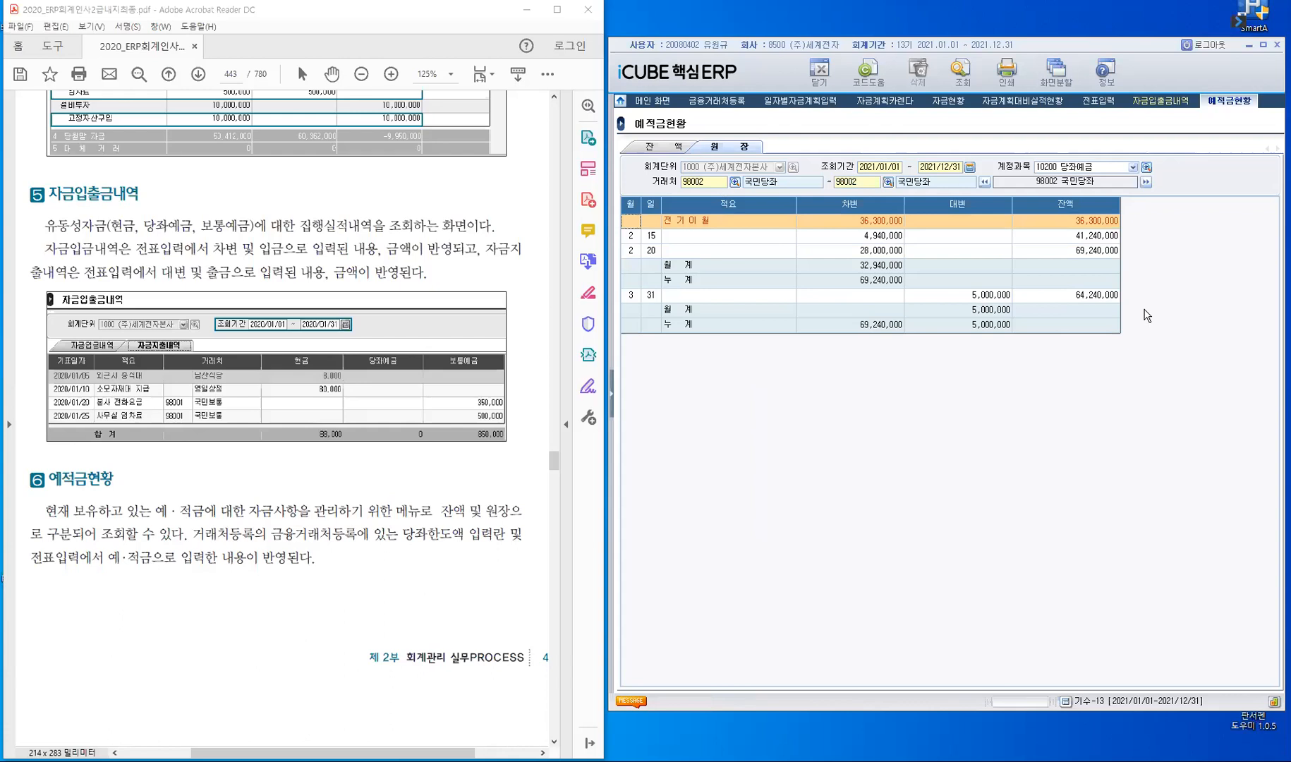
{"action": "left_click", "coordinate": [660, 146]}
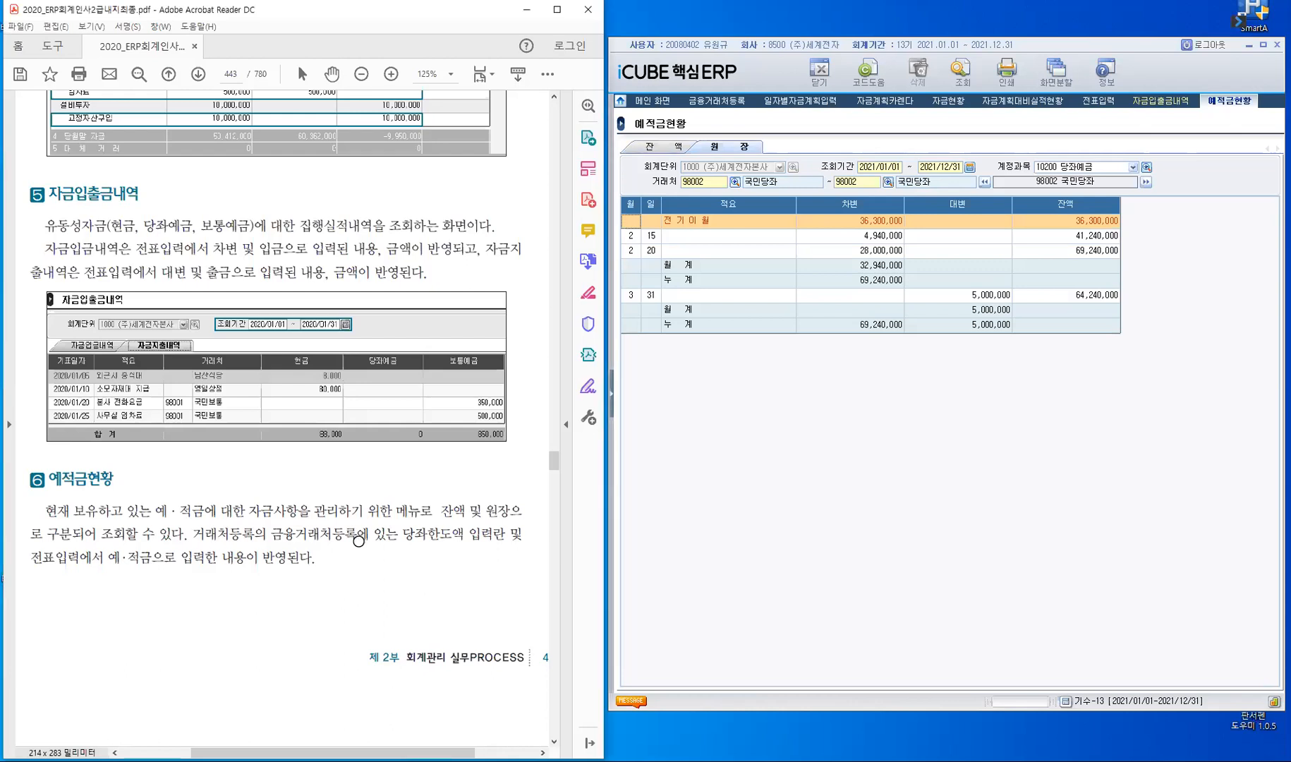
- Read through the textbook's 예적금현황, 받을어음 명세서 and 지급어음 명세서 pages up to the 유가증권 명세서 section
{"action": "scroll", "coordinate": [358, 540], "scroll_direction": "down", "scroll_amount": 10}
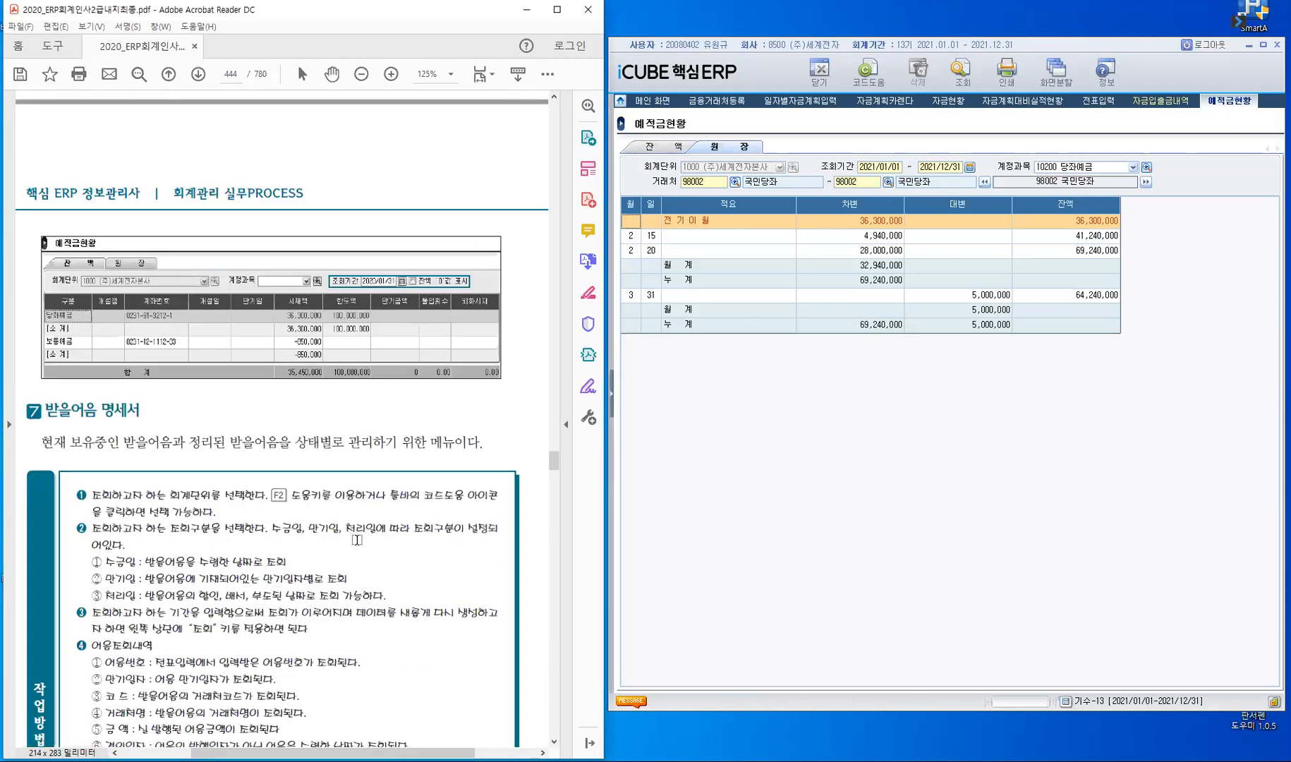
{"action": "scroll", "coordinate": [357, 539], "scroll_direction": "down", "scroll_amount": 3}
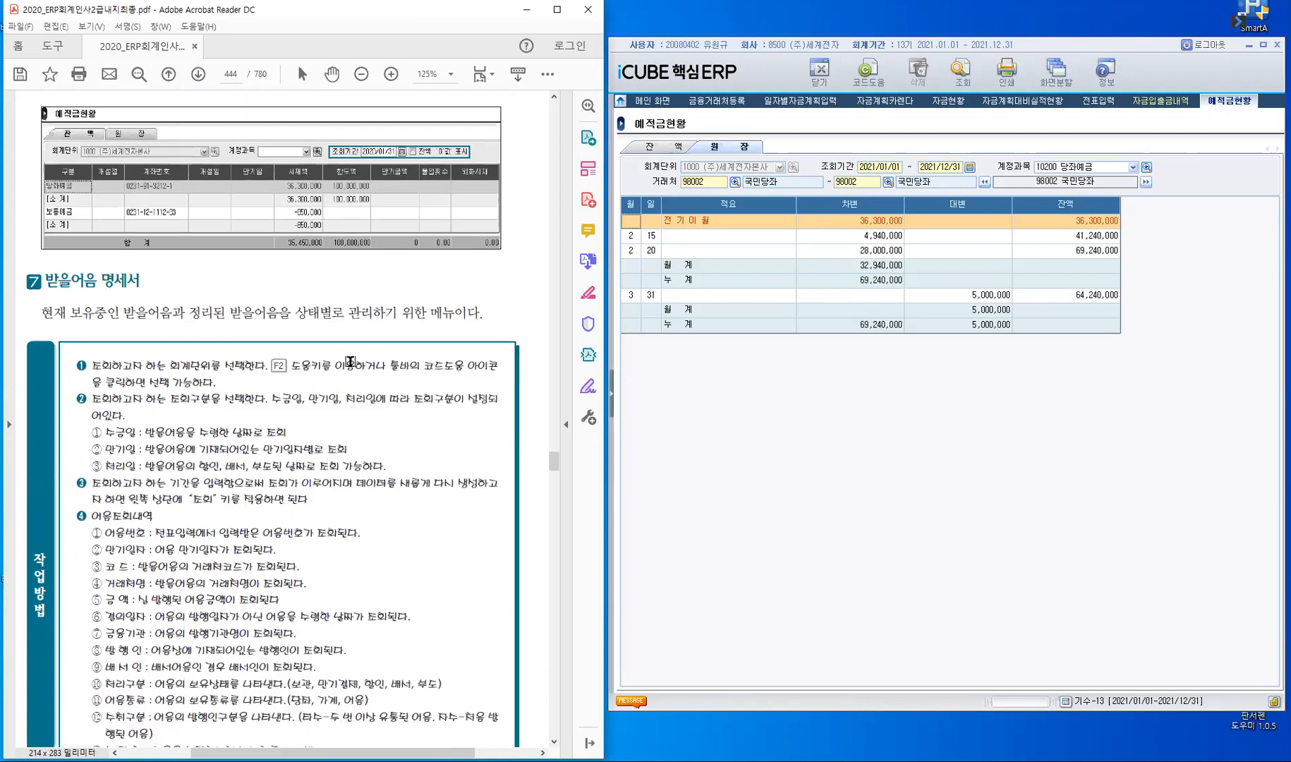
{"action": "scroll", "coordinate": [350, 367], "scroll_direction": "down", "scroll_amount": 10}
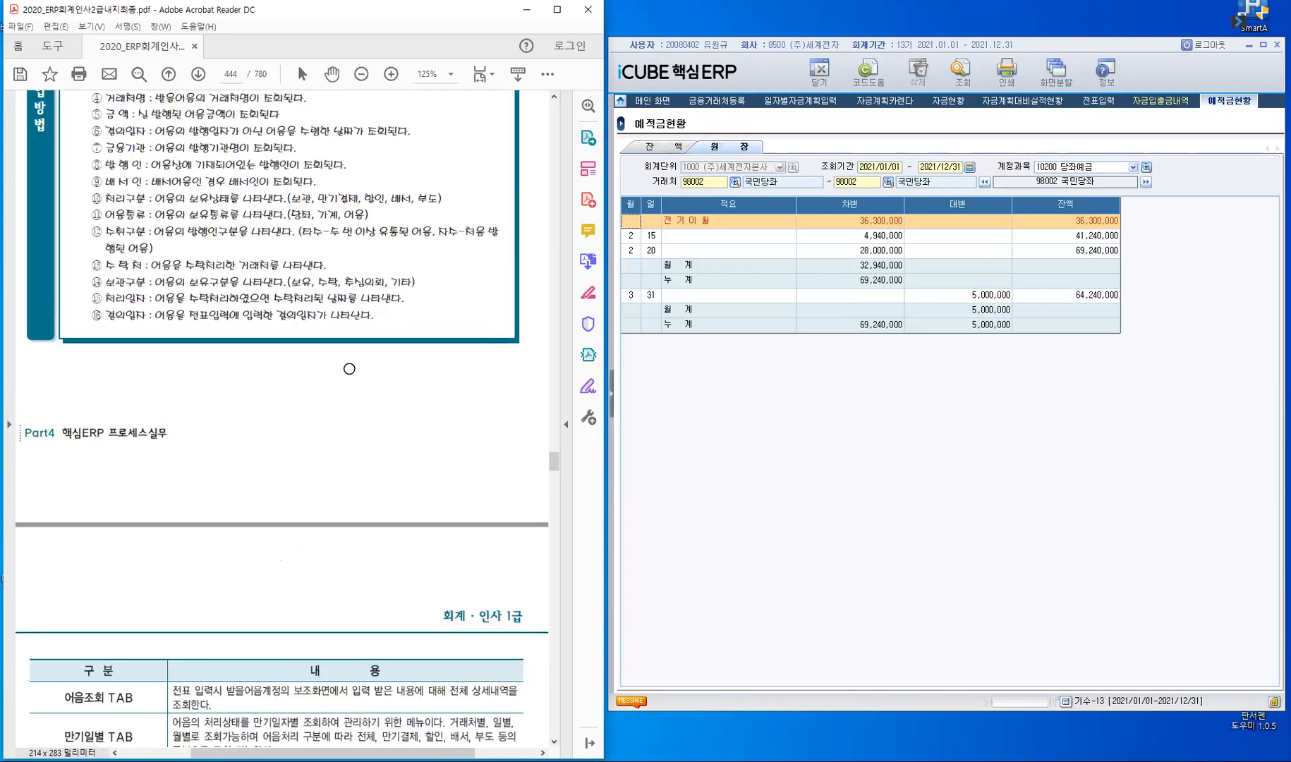
{"action": "scroll", "coordinate": [345, 424], "scroll_direction": "down", "scroll_amount": 12}
{"action": "scroll", "coordinate": [334, 508], "scroll_direction": "down", "scroll_amount": 6}
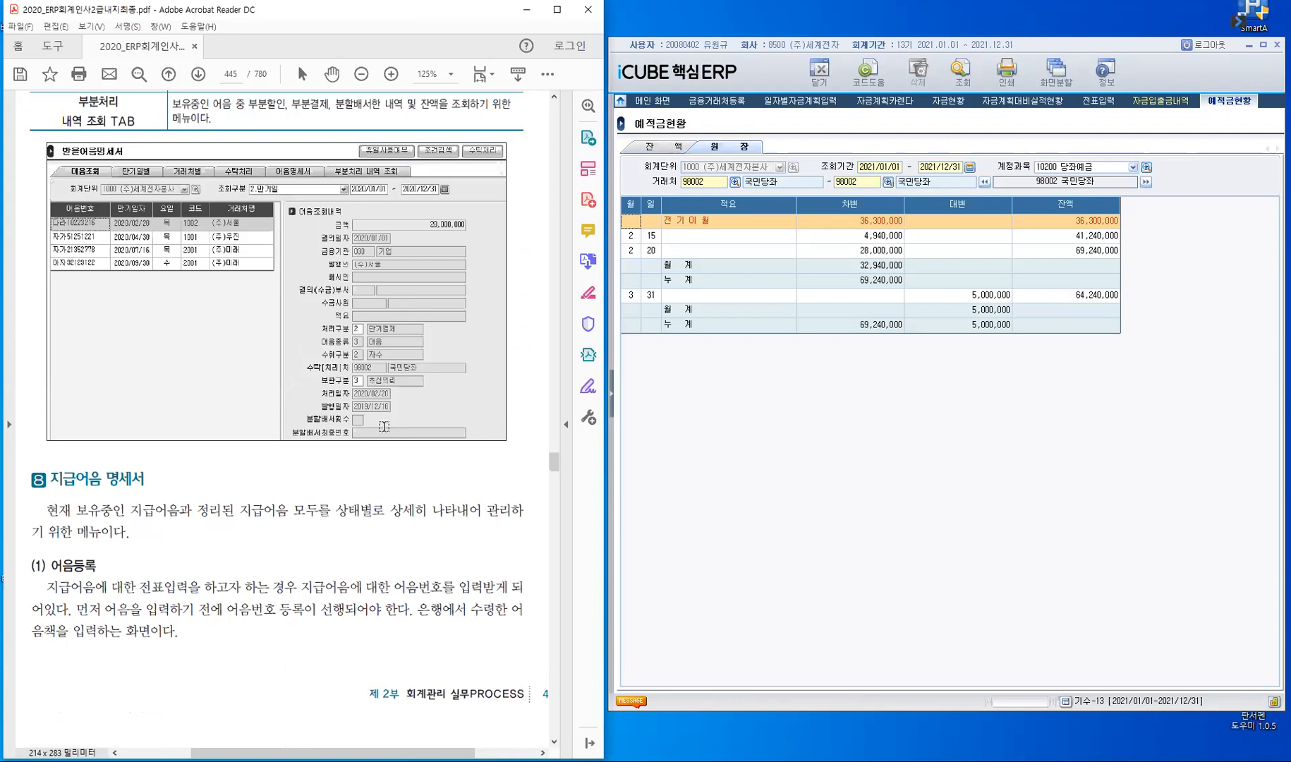
{"action": "scroll", "coordinate": [395, 444], "scroll_direction": "up", "scroll_amount": 9}
{"action": "scroll", "coordinate": [407, 474], "scroll_direction": "down", "scroll_amount": 12}
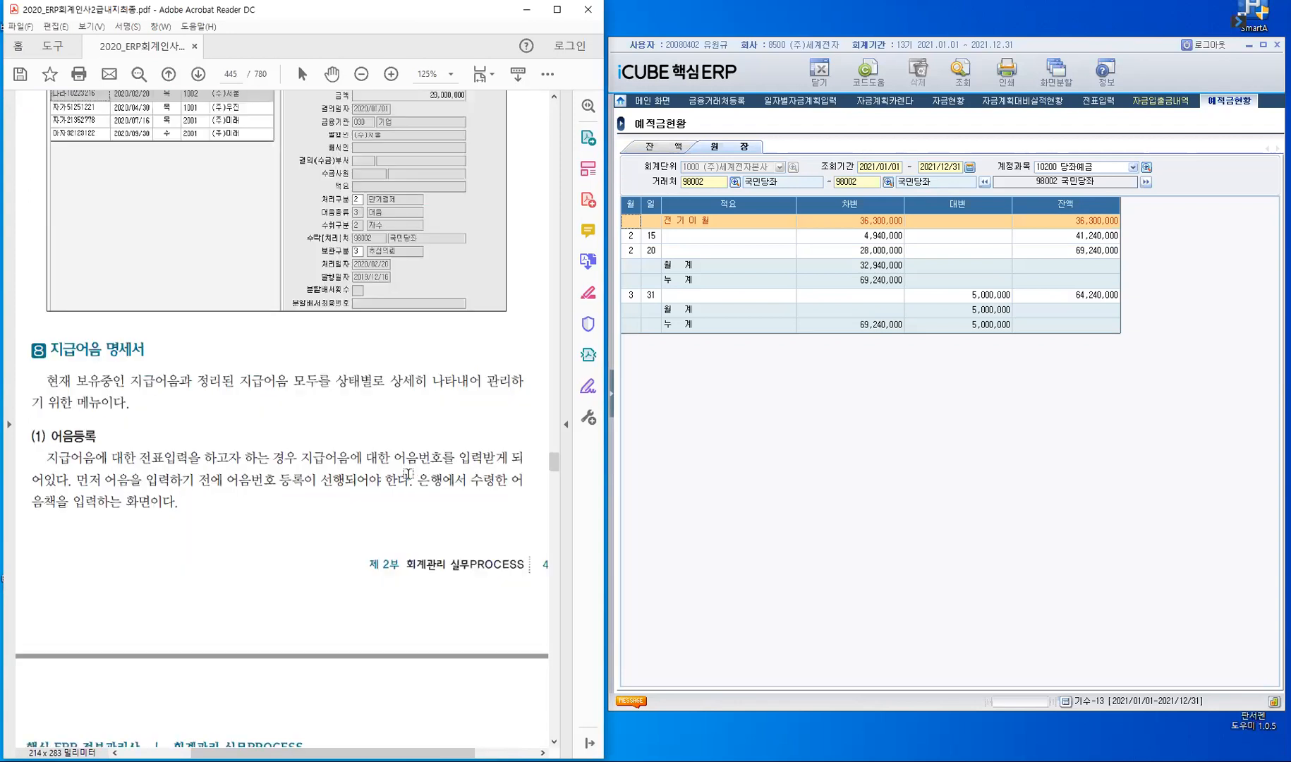
{"action": "scroll", "coordinate": [407, 473], "scroll_direction": "down", "scroll_amount": 10}
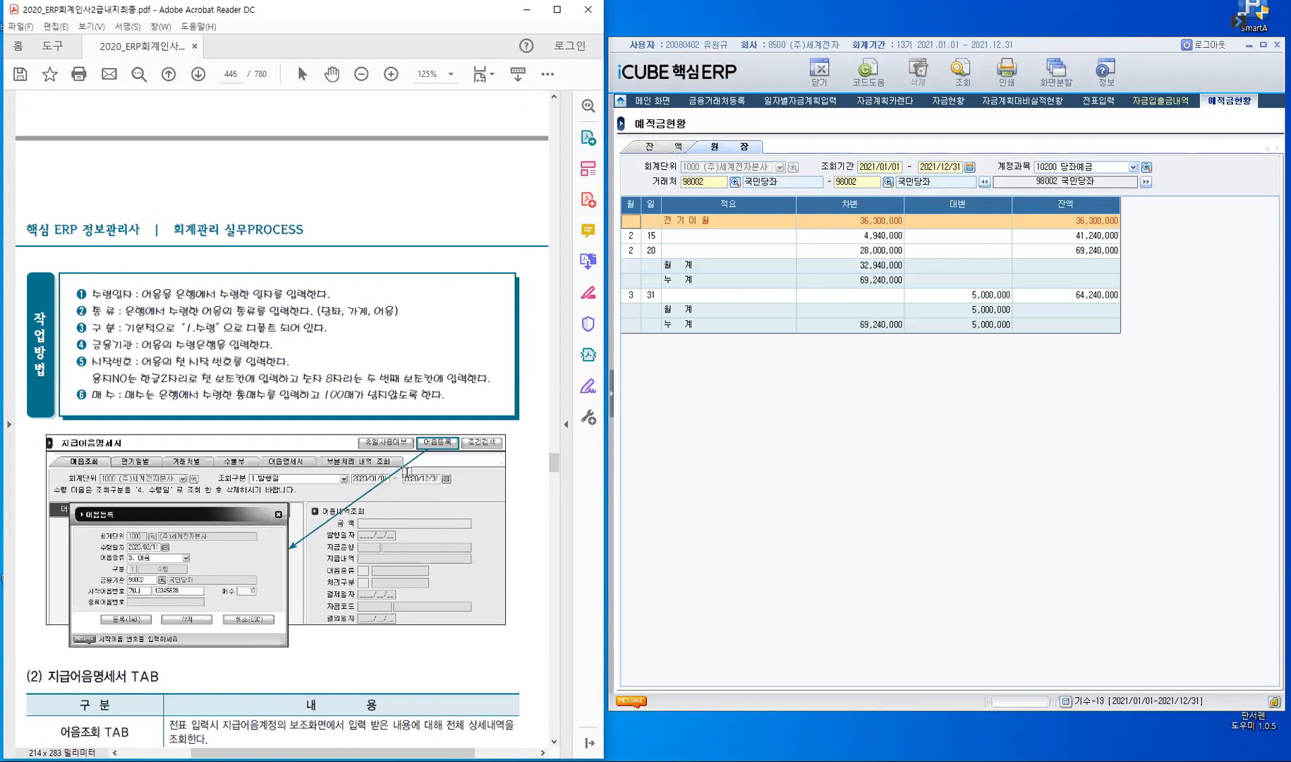
{"action": "scroll", "coordinate": [407, 472], "scroll_direction": "down", "scroll_amount": 5}
{"action": "scroll", "coordinate": [404, 471], "scroll_direction": "down", "scroll_amount": 4}
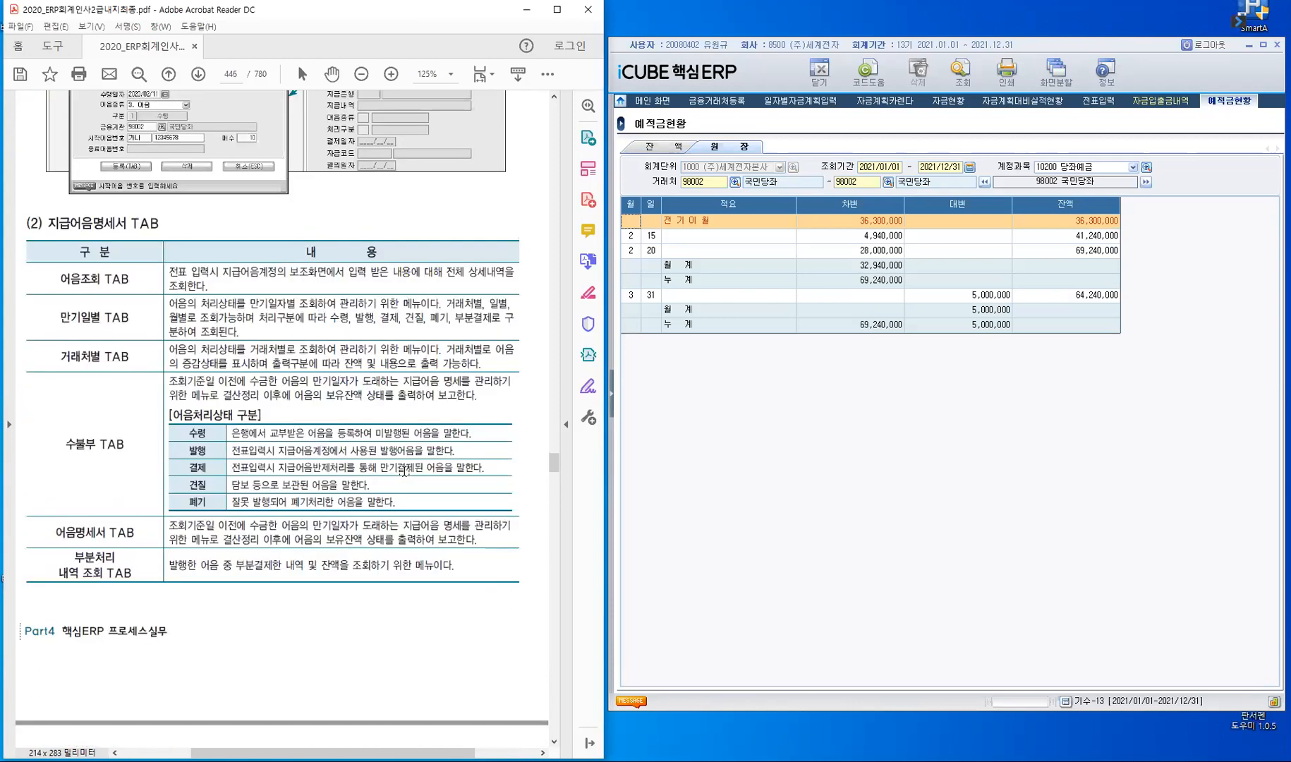
{"action": "scroll", "coordinate": [404, 471], "scroll_direction": "down", "scroll_amount": 15}
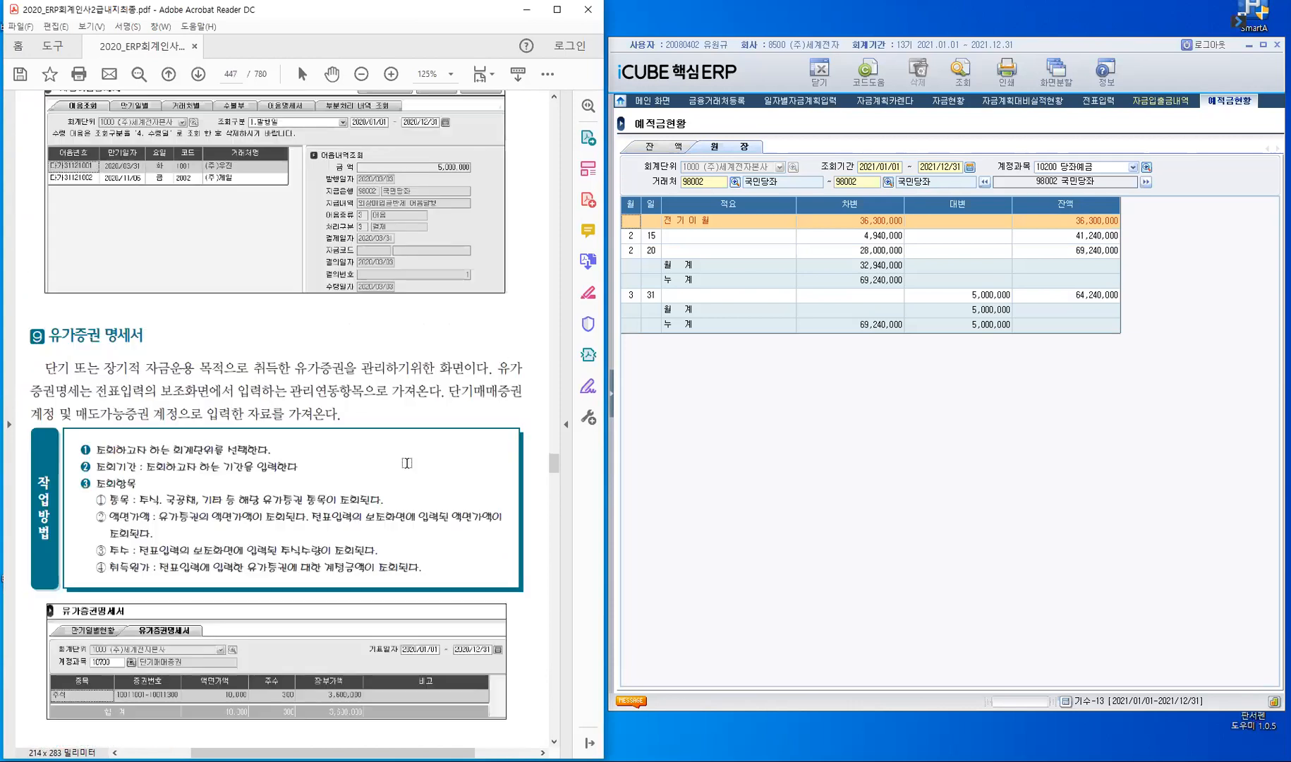
{"action": "scroll", "coordinate": [255, 209], "scroll_direction": "down", "scroll_amount": 3}
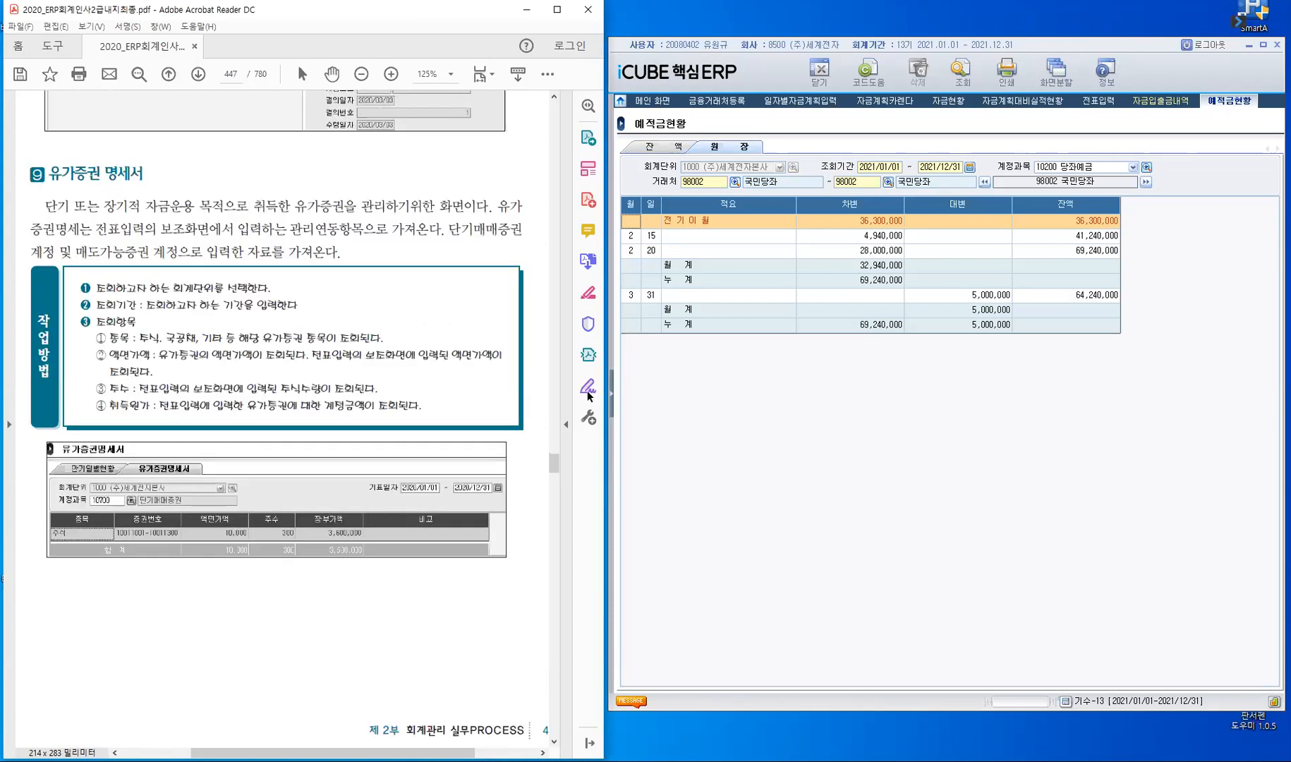
- Open iCUBE's 유가증권명세서 and query its 유가증권명세서 view for 10700 단기매매증권 with 기표일자 2021/01/01 to 2021/12/31
{"action": "left_click", "coordinate": [758, 468]}
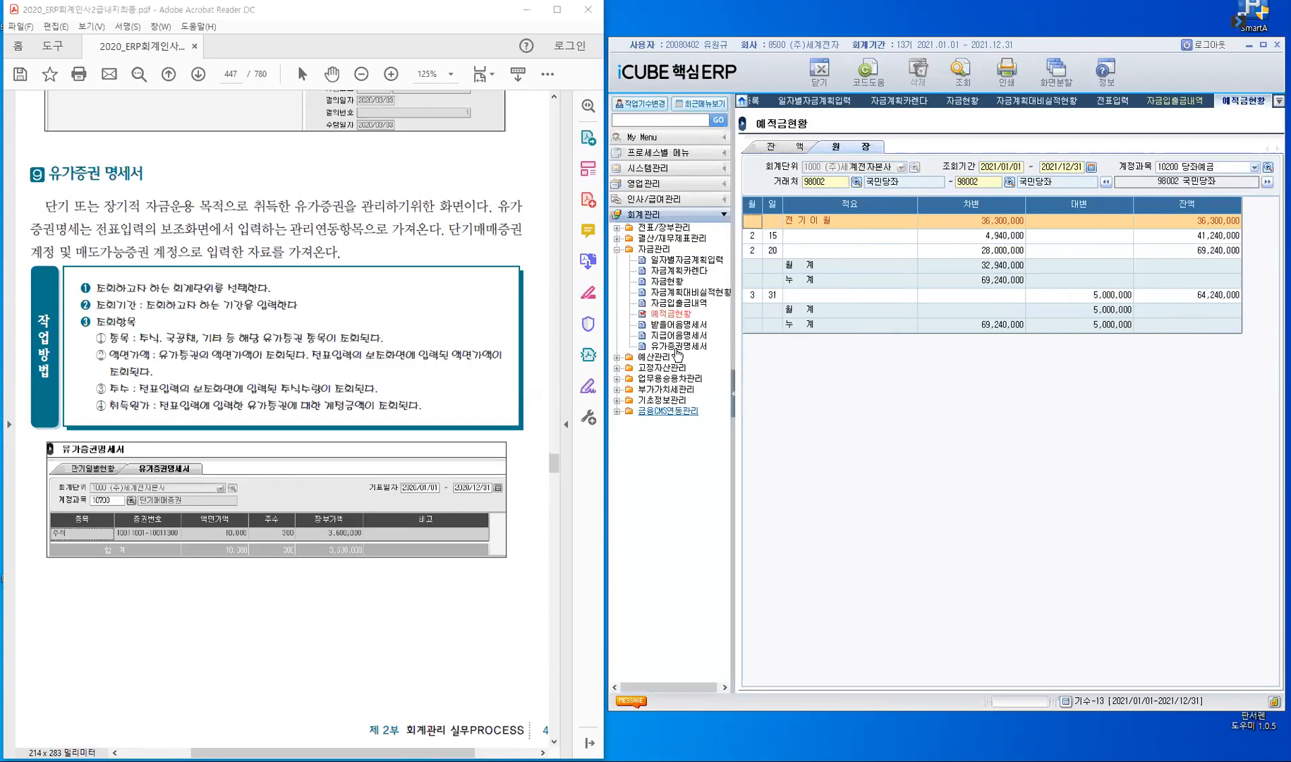
{"action": "left_click", "coordinate": [675, 346]}
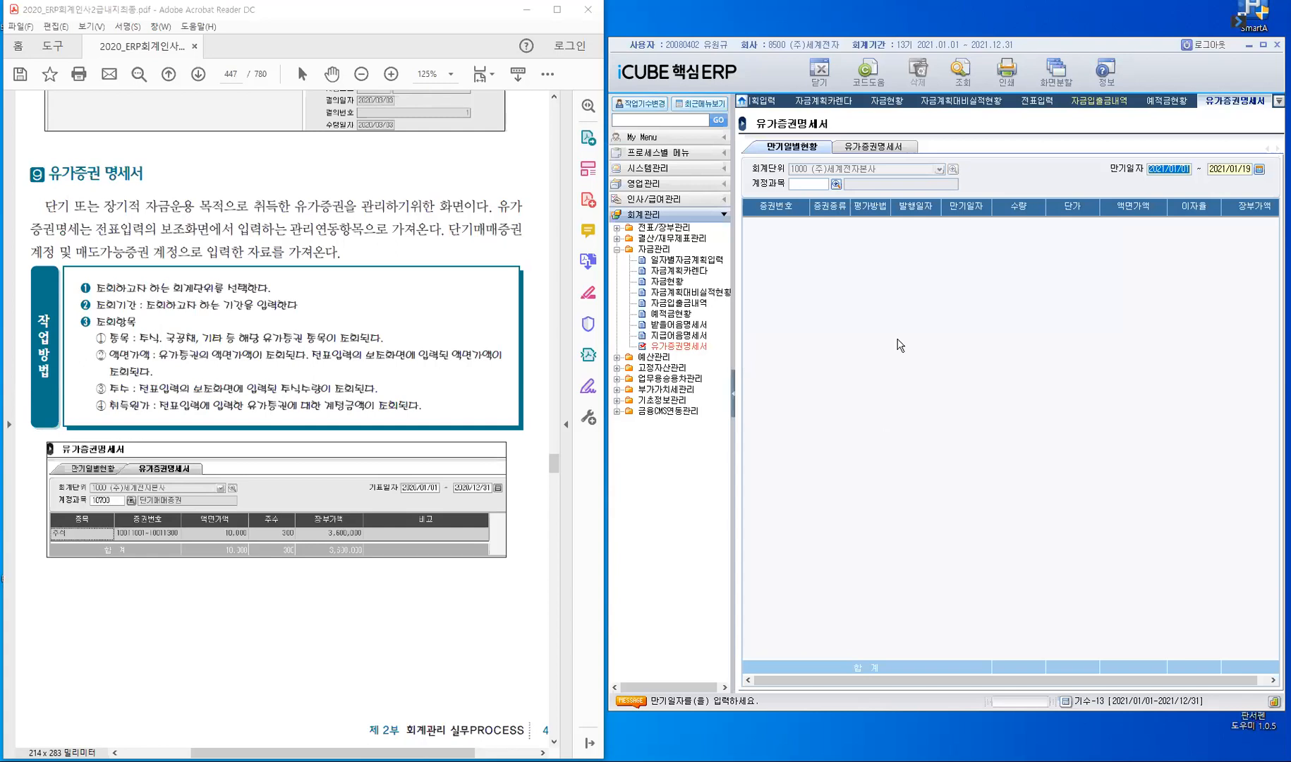
{"action": "left_click", "coordinate": [734, 397]}
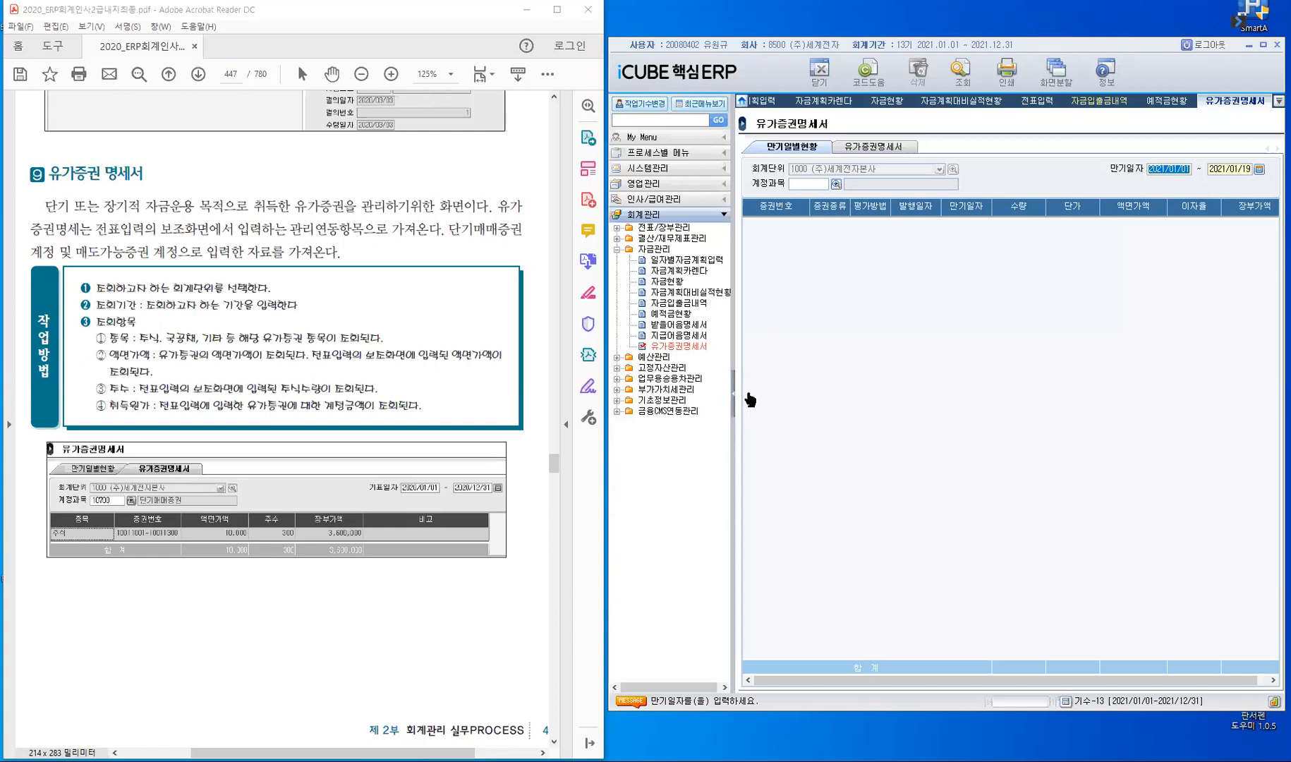
{"action": "left_click", "coordinate": [778, 155]}
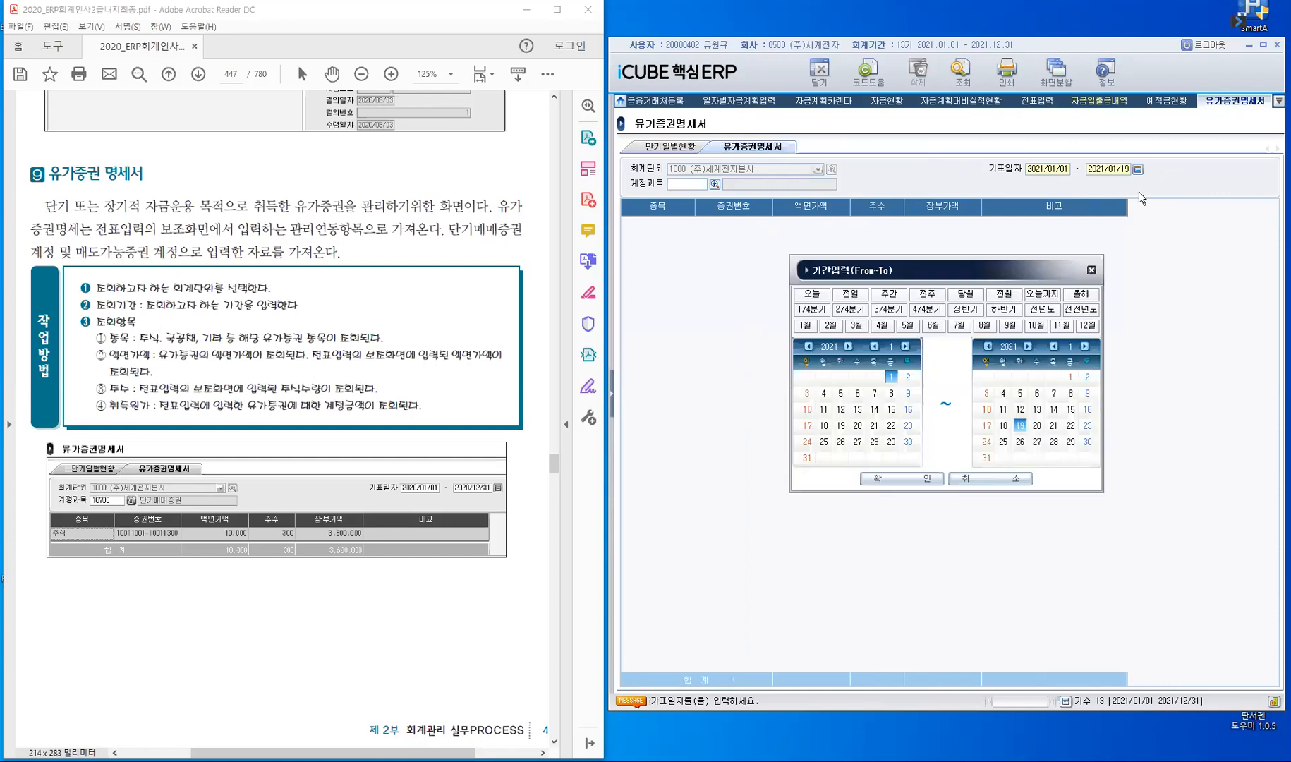
{"action": "left_click", "coordinate": [1084, 295]}
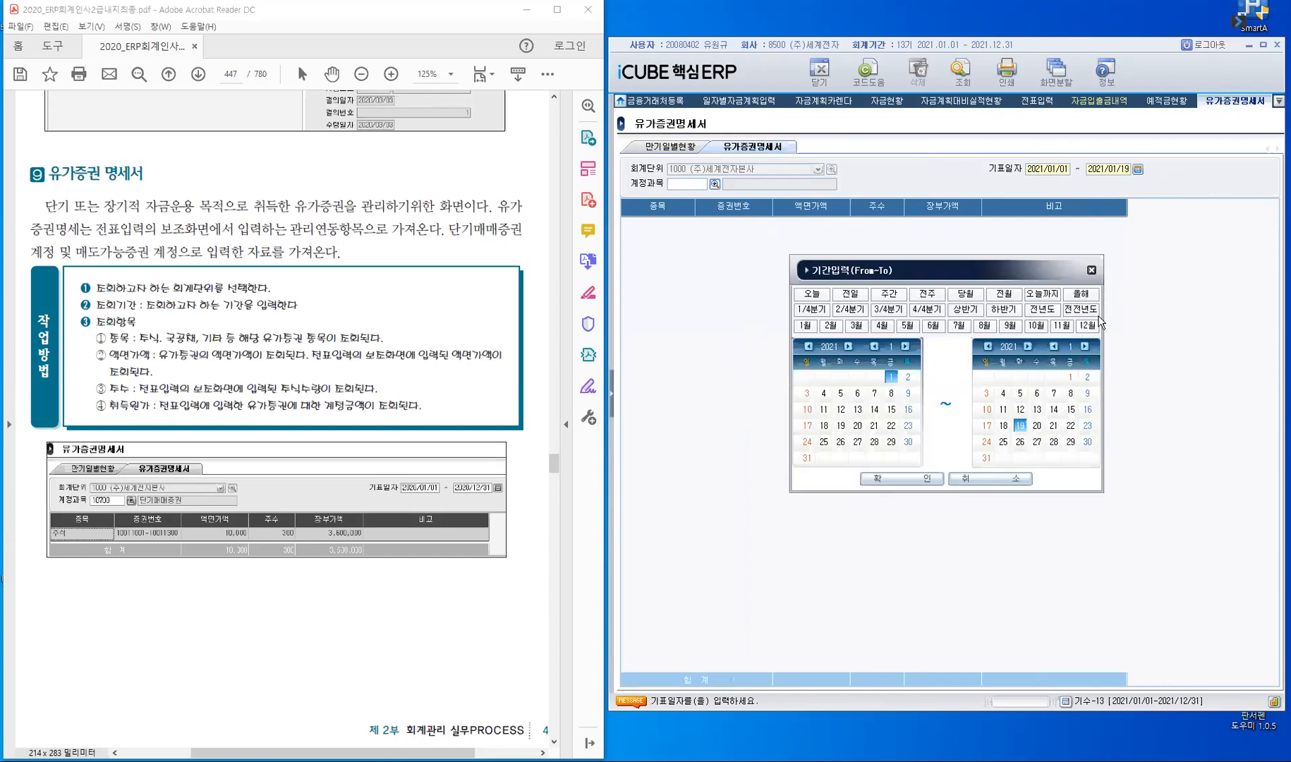
{"action": "left_click", "coordinate": [927, 480]}
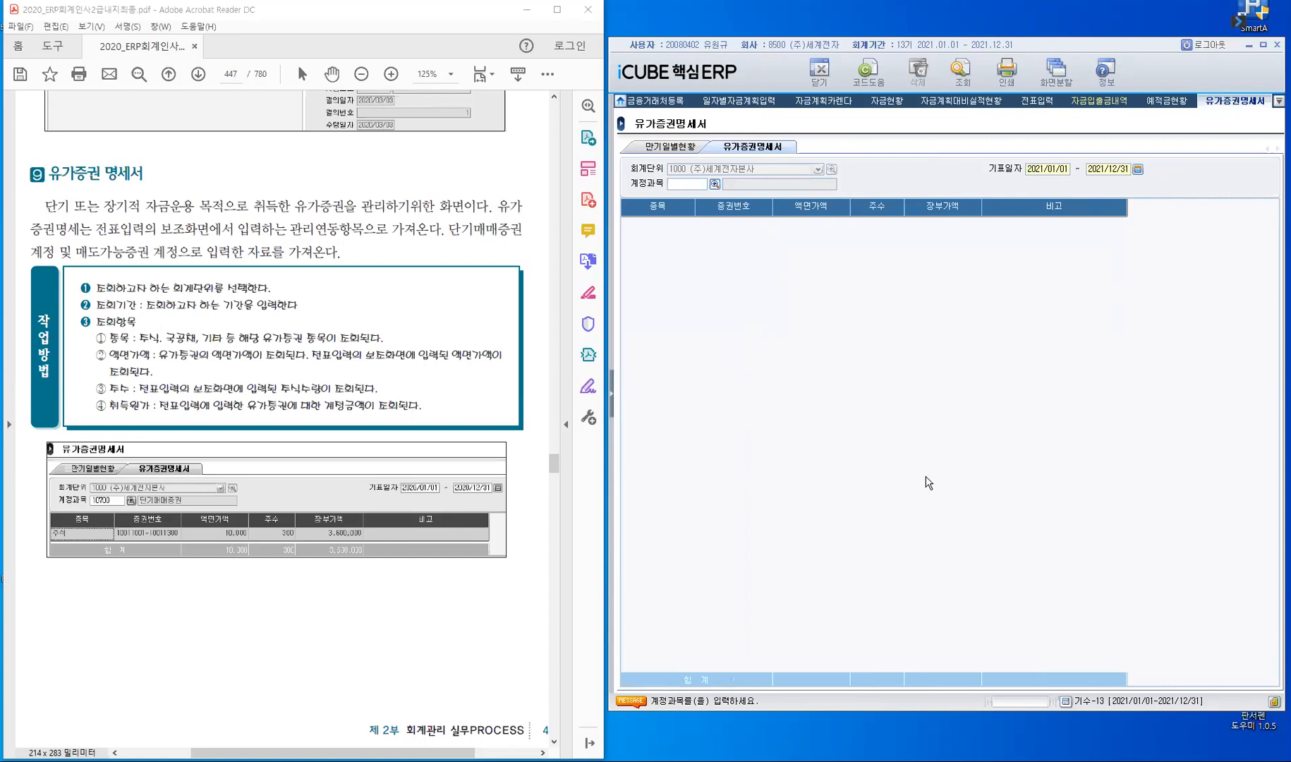
{"action": "key", "text": "F2"}
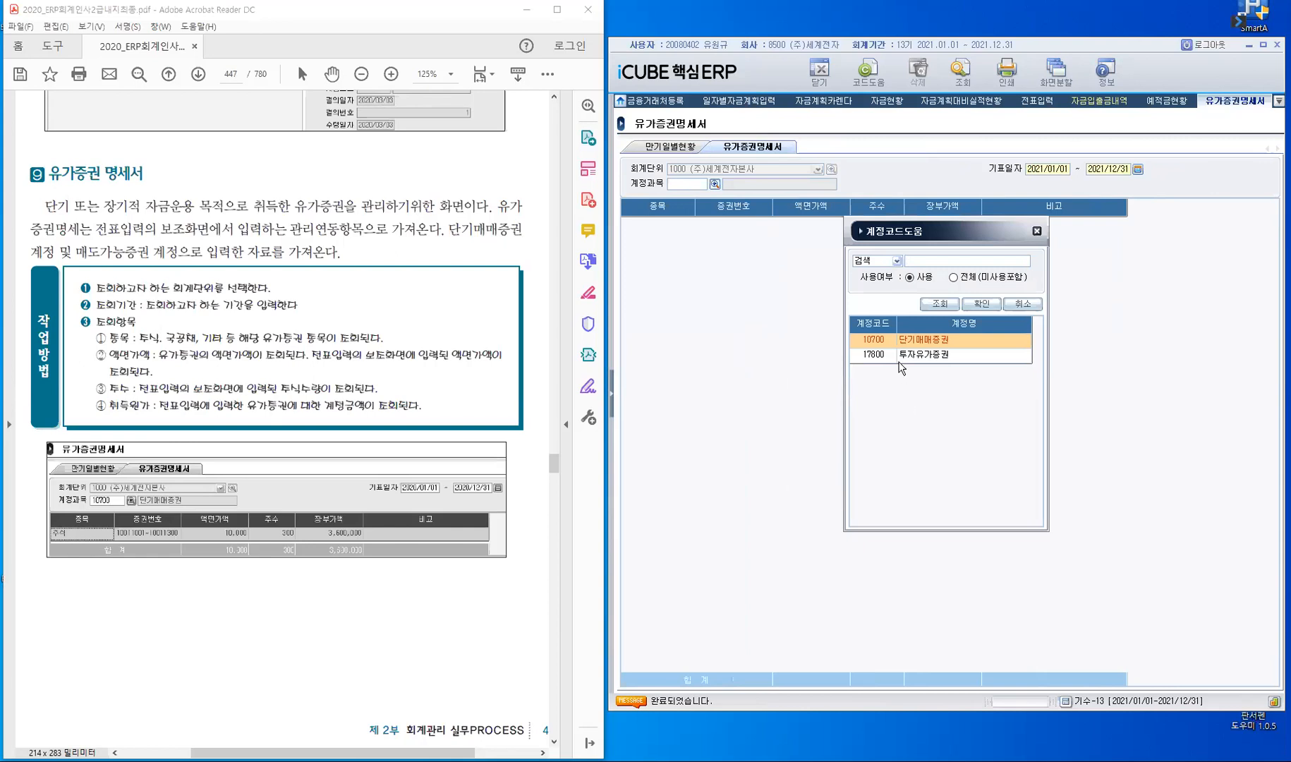
{"action": "left_click", "coordinate": [981, 304]}
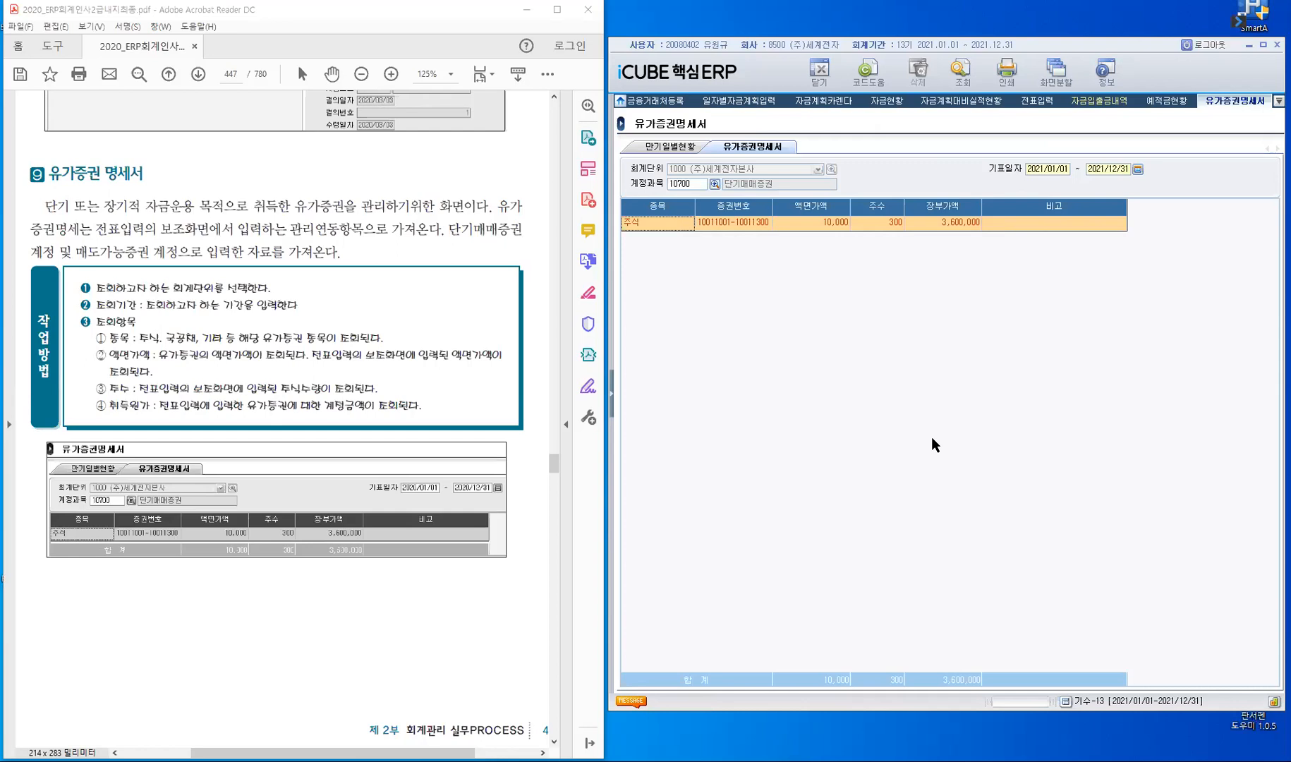
- Handwrite the note 공정가치 5,000,000 on the screen below the 유가증권명세서 table
{"action": "key", "text": "ctrl+2"}
{"action": "left_click_drag", "start_coordinate": [803, 289], "coordinate": [810, 303]}
{"action": "left_click_drag", "start_coordinate": [800, 304], "coordinate": [822, 302]}
{"action": "left_click_drag", "start_coordinate": [811, 308], "coordinate": [813, 309]}
{"action": "left_click_drag", "start_coordinate": [827, 291], "coordinate": [841, 309]}
{"action": "left_click_drag", "start_coordinate": [831, 310], "coordinate": [855, 310]}
{"action": "left_click_drag", "start_coordinate": [860, 288], "coordinate": [863, 319]}
{"action": "left_click_drag", "start_coordinate": [866, 295], "coordinate": [868, 310]}
{"action": "mouse_move", "coordinate": [874, 290]}
{"action": "left_mouse_down"}
{"action": "mouse_move", "coordinate": [874, 317]}
{"action": "mouse_move", "coordinate": [901, 319]}
{"action": "left_mouse_up"}
{"action": "left_click_drag", "start_coordinate": [902, 290], "coordinate": [914, 288]}
{"action": "left_click_drag", "start_coordinate": [921, 317], "coordinate": [921, 318]}
{"action": "left_click_drag", "start_coordinate": [933, 305], "coordinate": [961, 306]}
{"action": "left_click_drag", "start_coordinate": [967, 315], "coordinate": [988, 304]}
{"action": "left_click_drag", "start_coordinate": [991, 313], "coordinate": [1019, 307]}
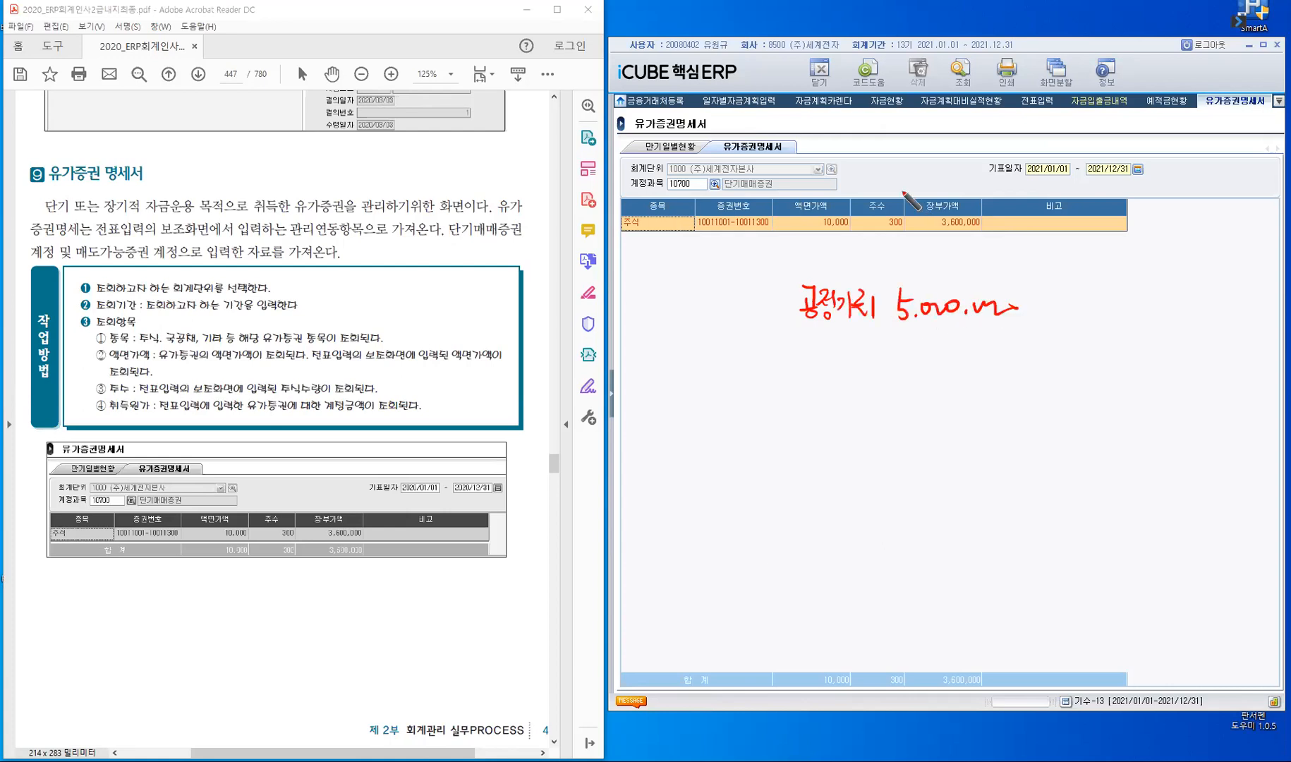
- Box the 장부가액 column, draw arrows from it to the 공정가치 note and label the change 평가
{"action": "left_click_drag", "start_coordinate": [903, 188], "coordinate": [901, 238]}
{"action": "left_click_drag", "start_coordinate": [901, 188], "coordinate": [988, 238]}
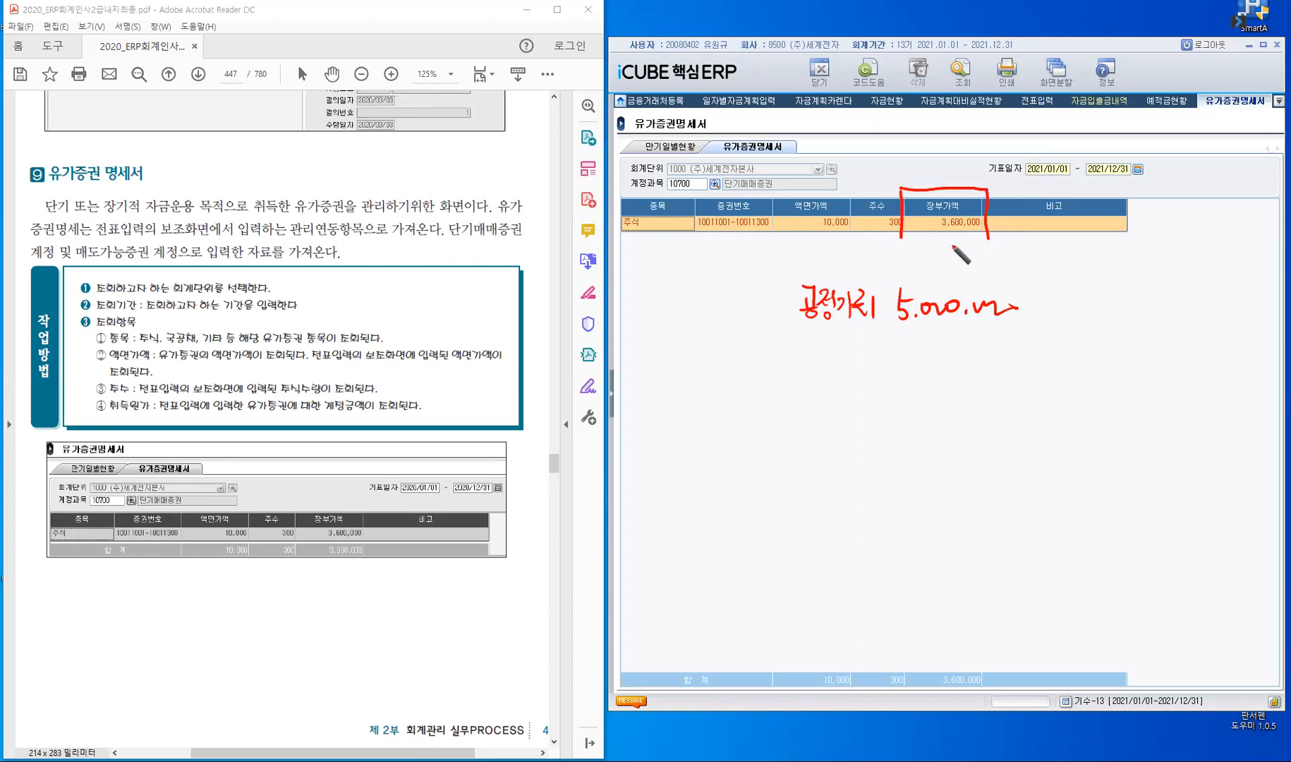
{"action": "mouse_move", "coordinate": [901, 244]}
{"action": "left_mouse_down"}
{"action": "mouse_move", "coordinate": [989, 246]}
{"action": "mouse_move", "coordinate": [1042, 274]}
{"action": "mouse_move", "coordinate": [1084, 229]}
{"action": "mouse_move", "coordinate": [1073, 254]}
{"action": "left_mouse_up"}
{"action": "mouse_move", "coordinate": [1098, 228]}
{"action": "left_mouse_down"}
{"action": "mouse_move", "coordinate": [1095, 262]}
{"action": "mouse_move", "coordinate": [1105, 251]}
{"action": "left_mouse_up"}
{"action": "left_click_drag", "start_coordinate": [1119, 226], "coordinate": [1120, 266]}
{"action": "left_click_drag", "start_coordinate": [1121, 248], "coordinate": [1131, 246]}
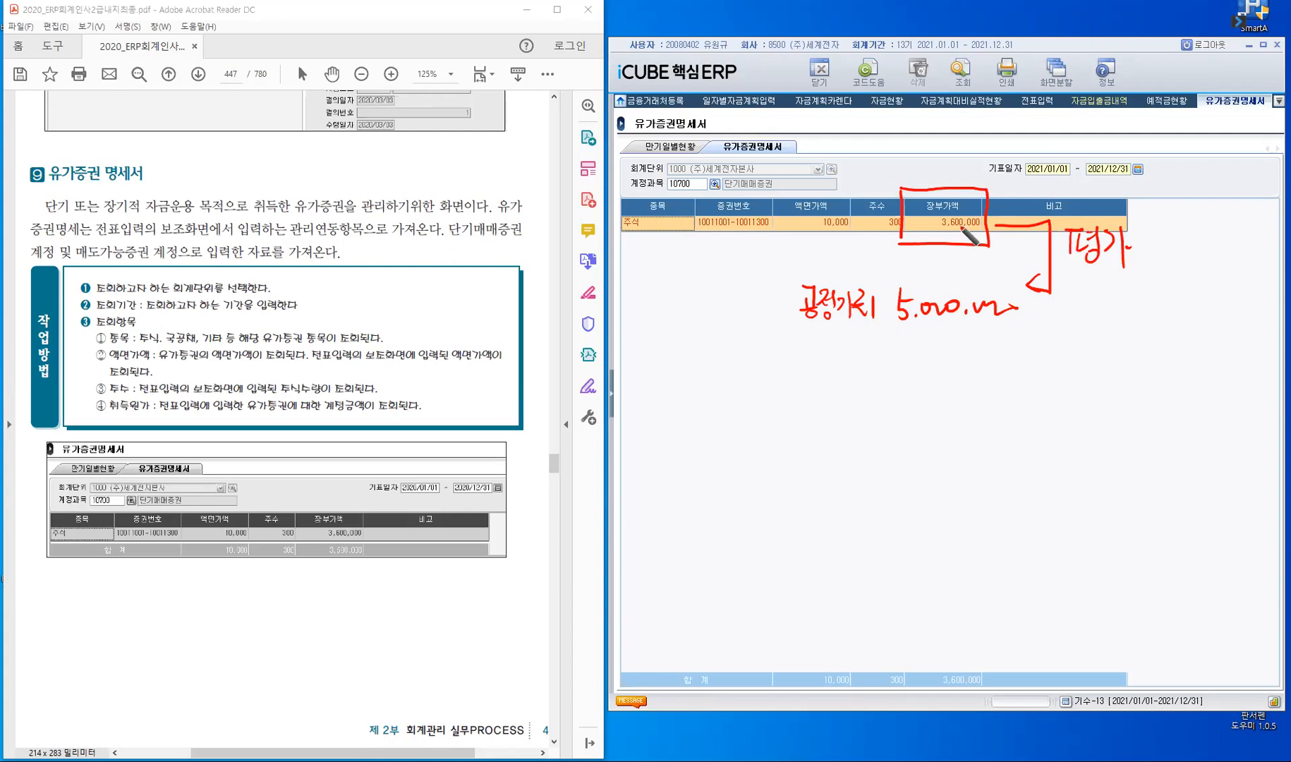
{"action": "left_click_drag", "start_coordinate": [951, 247], "coordinate": [953, 284]}
- Handwrite 증가 1,400,000 beneath the 공정가치 note
{"action": "mouse_move", "coordinate": [818, 360]}
{"action": "left_mouse_down"}
{"action": "mouse_move", "coordinate": [827, 396]}
{"action": "mouse_move", "coordinate": [857, 385]}
{"action": "left_mouse_up"}
{"action": "left_click_drag", "start_coordinate": [862, 346], "coordinate": [864, 415]}
{"action": "left_click_drag", "start_coordinate": [908, 361], "coordinate": [909, 399]}
{"action": "left_click", "coordinate": [919, 393]}
{"action": "left_click_drag", "start_coordinate": [944, 358], "coordinate": [957, 386]}
{"action": "left_click_drag", "start_coordinate": [945, 362], "coordinate": [949, 397]}
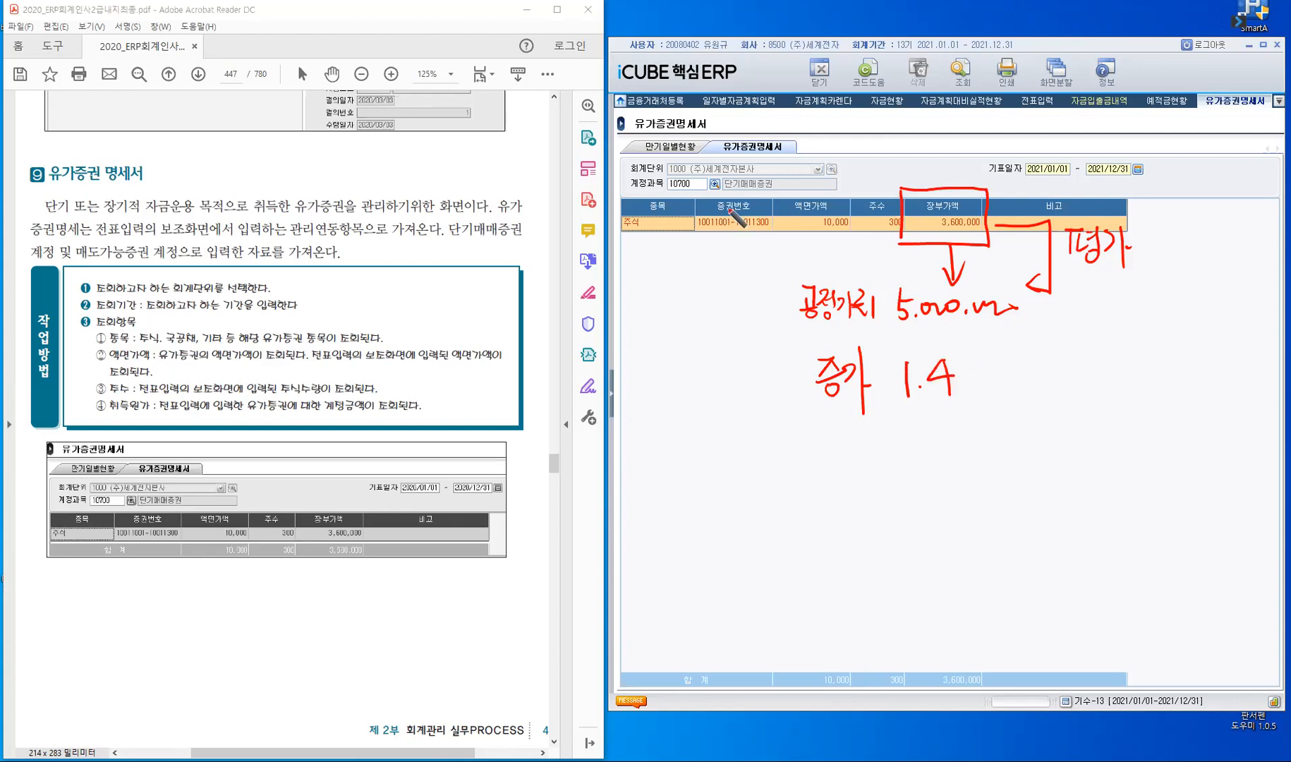
{"action": "left_click_drag", "start_coordinate": [962, 358], "coordinate": [961, 358]}
{"action": "left_click_drag", "start_coordinate": [980, 357], "coordinate": [1043, 360]}
{"action": "left_click", "coordinate": [993, 374]}
- Mark the 증권번호 heading, circle the 유가증권명세서 title with the note 자산, and add 자산 in front of 증가
{"action": "left_click_drag", "start_coordinate": [720, 199], "coordinate": [774, 192]}
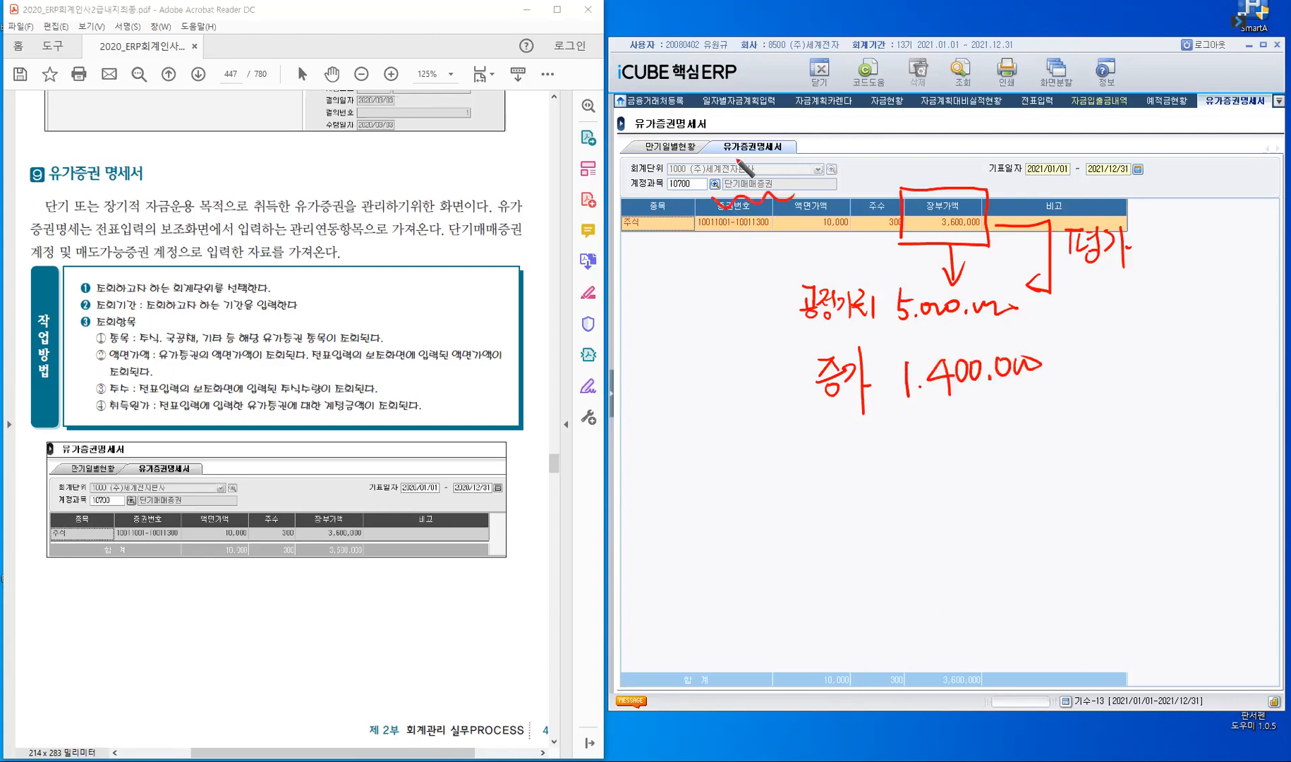
{"action": "left_click_drag", "start_coordinate": [715, 154], "coordinate": [835, 151]}
{"action": "left_click_drag", "start_coordinate": [835, 124], "coordinate": [844, 179]}
{"action": "left_click_drag", "start_coordinate": [859, 129], "coordinate": [845, 150]}
{"action": "left_click_drag", "start_coordinate": [853, 140], "coordinate": [862, 149]}
{"action": "left_click_drag", "start_coordinate": [867, 127], "coordinate": [868, 150]}
{"action": "left_click_drag", "start_coordinate": [849, 158], "coordinate": [870, 164]}
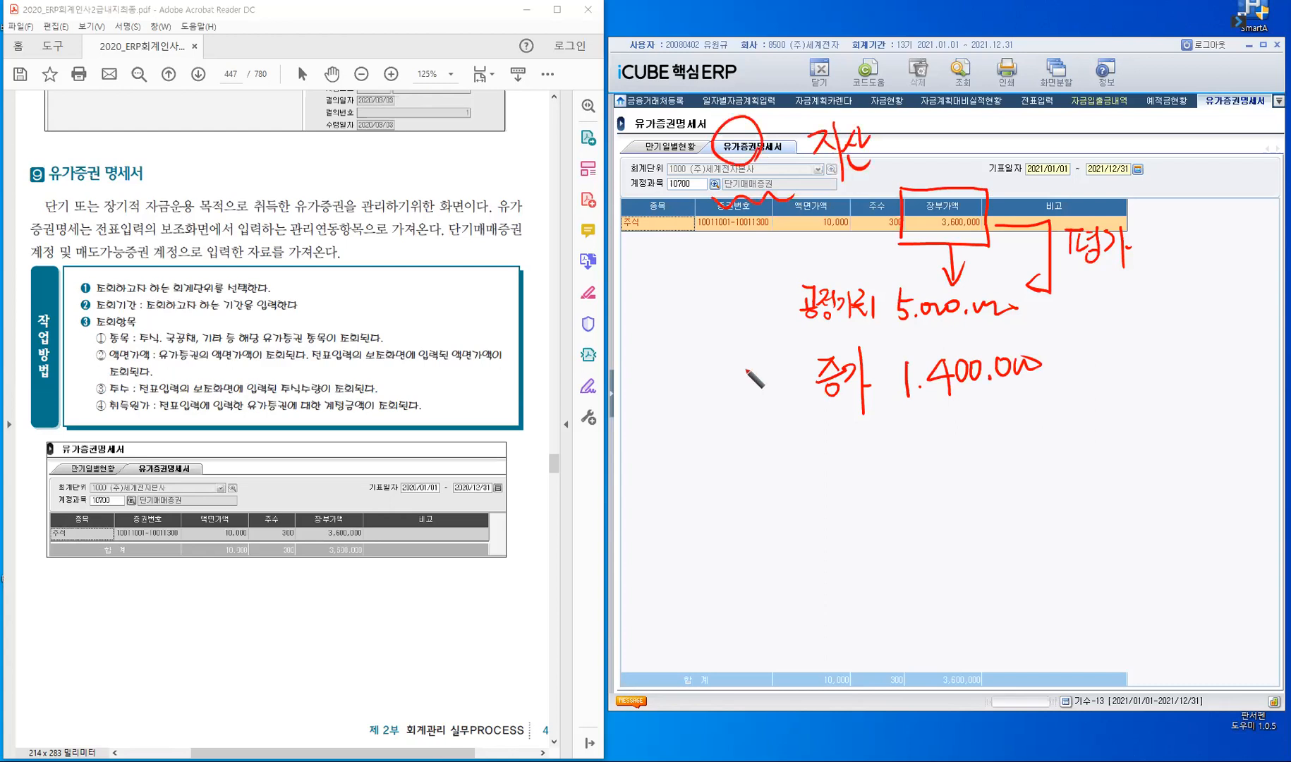
{"action": "left_click_drag", "start_coordinate": [746, 376], "coordinate": [769, 371]}
{"action": "left_click_drag", "start_coordinate": [764, 371], "coordinate": [744, 404]}
{"action": "mouse_move", "coordinate": [776, 353]}
{"action": "left_mouse_down"}
{"action": "mouse_move", "coordinate": [780, 432]}
{"action": "mouse_move", "coordinate": [790, 386]}
{"action": "left_mouse_up"}
{"action": "mouse_move", "coordinate": [795, 366]}
{"action": "left_mouse_down"}
{"action": "mouse_move", "coordinate": [788, 388]}
{"action": "mouse_move", "coordinate": [804, 390]}
{"action": "left_mouse_up"}
{"action": "left_click_drag", "start_coordinate": [807, 356], "coordinate": [808, 385]}
{"action": "left_click_drag", "start_coordinate": [793, 393], "coordinate": [833, 406]}
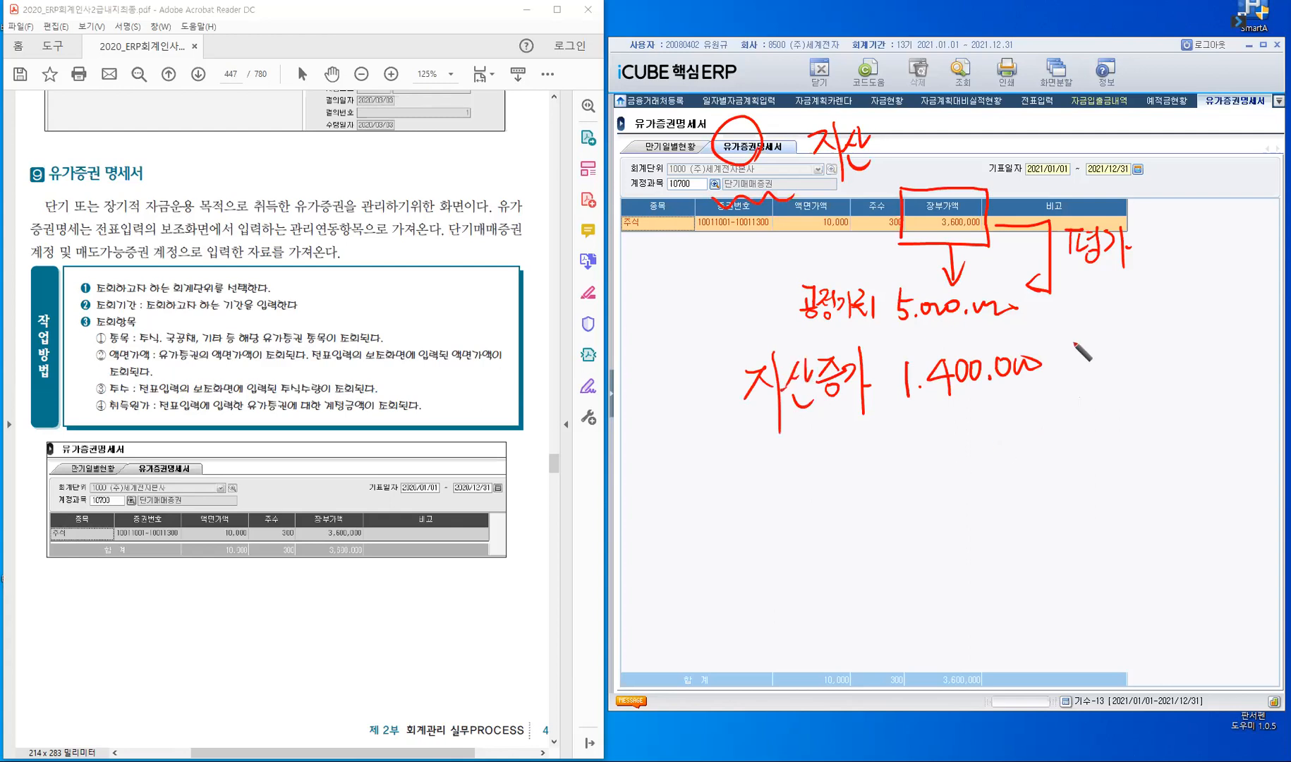
- Draw a dividing line after 1,400,000 and handwrite the credit-side abbreviation 단.매.증.평.익
{"action": "left_click_drag", "start_coordinate": [1073, 340], "coordinate": [1074, 398]}
{"action": "left_click_drag", "start_coordinate": [1084, 351], "coordinate": [1098, 372]}
{"action": "mouse_move", "coordinate": [1103, 348]}
{"action": "left_mouse_down"}
{"action": "mouse_move", "coordinate": [1103, 371]}
{"action": "mouse_move", "coordinate": [1119, 360]}
{"action": "left_mouse_up"}
{"action": "left_click_drag", "start_coordinate": [1104, 374], "coordinate": [1118, 383]}
{"action": "left_click", "coordinate": [1124, 365]}
{"action": "left_click_drag", "start_coordinate": [1131, 357], "coordinate": [1148, 370]}
{"action": "left_click", "coordinate": [1163, 368]}
{"action": "mouse_move", "coordinate": [1156, 339]}
{"action": "left_mouse_down"}
{"action": "mouse_move", "coordinate": [1158, 383]}
{"action": "mouse_move", "coordinate": [1198, 351]}
{"action": "mouse_move", "coordinate": [1200, 366]}
{"action": "left_mouse_up"}
{"action": "left_click", "coordinate": [1208, 371]}
{"action": "mouse_move", "coordinate": [1185, 370]}
{"action": "left_mouse_down"}
{"action": "mouse_move", "coordinate": [1226, 336]}
{"action": "mouse_move", "coordinate": [1220, 356]}
{"action": "left_mouse_up"}
{"action": "left_click_drag", "start_coordinate": [1218, 358], "coordinate": [1230, 354]}
{"action": "left_click_drag", "start_coordinate": [1229, 344], "coordinate": [1239, 361]}
{"action": "left_click_drag", "start_coordinate": [1230, 362], "coordinate": [1258, 334]}
{"action": "left_click", "coordinate": [1251, 350]}
{"action": "left_click_drag", "start_coordinate": [1270, 331], "coordinate": [1260, 376]}
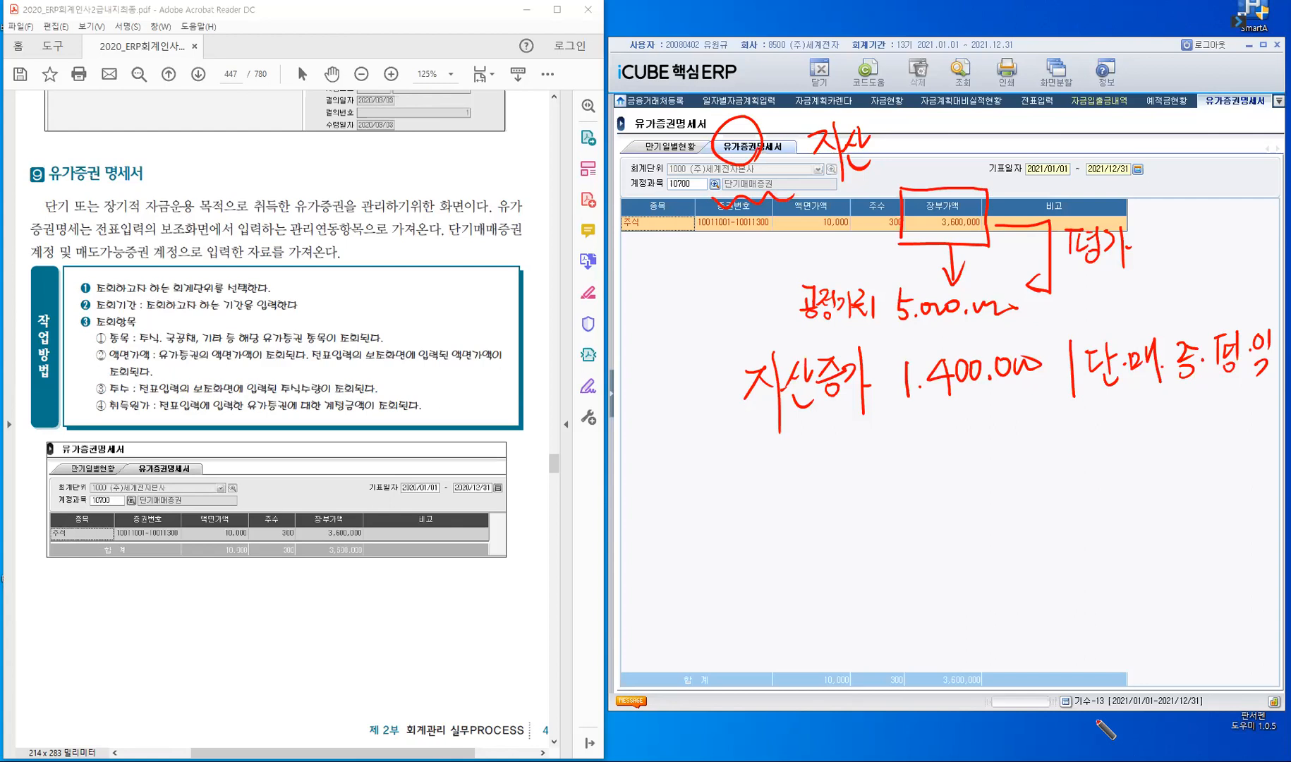
- Clear all the handwritten annotations and show the 회계관리 menu tree again
{"action": "key", "text": "Escape"}
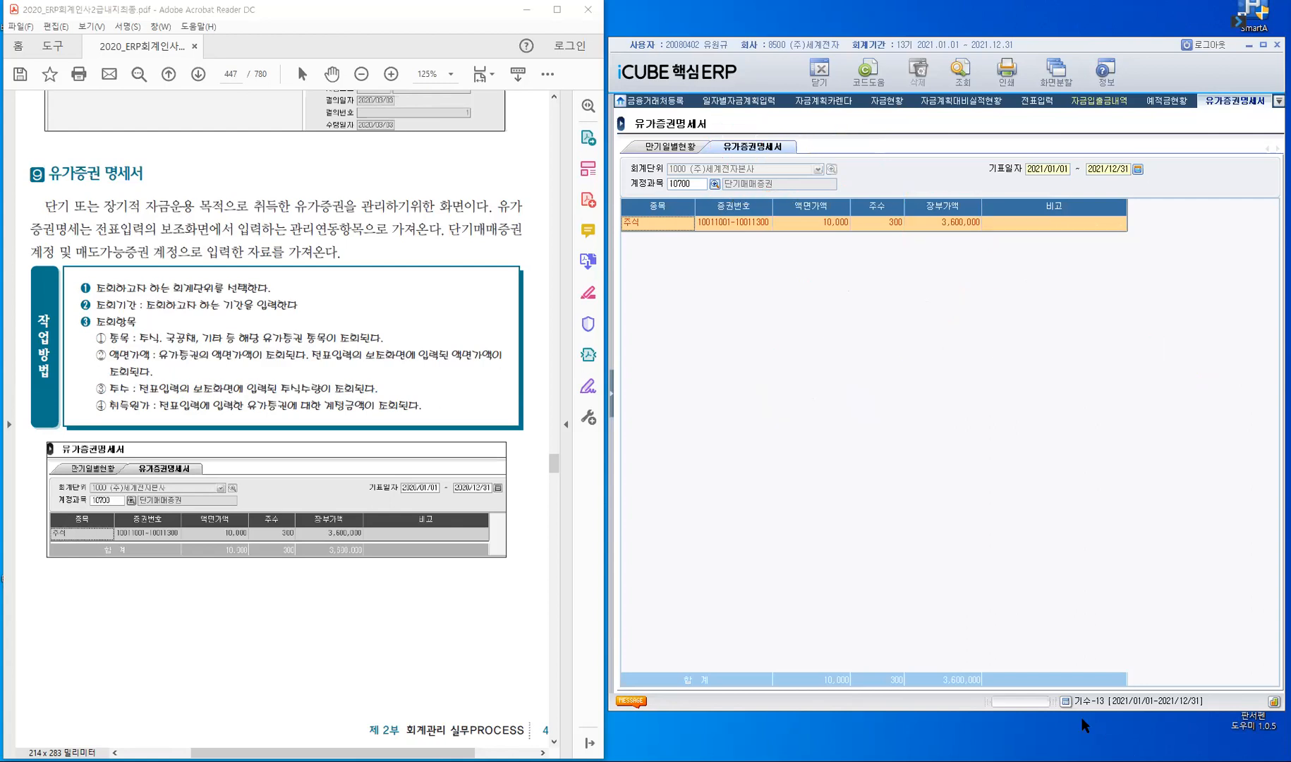
{"action": "left_click", "coordinate": [612, 395]}
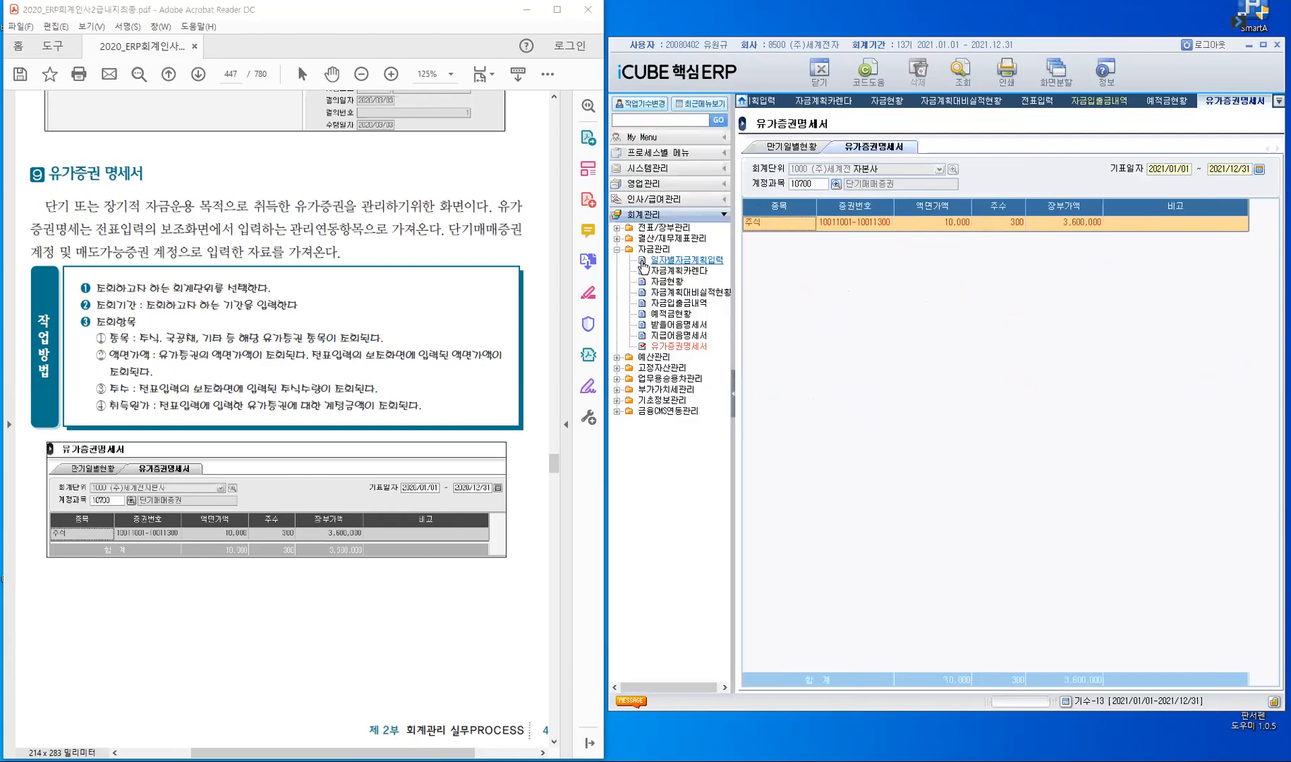